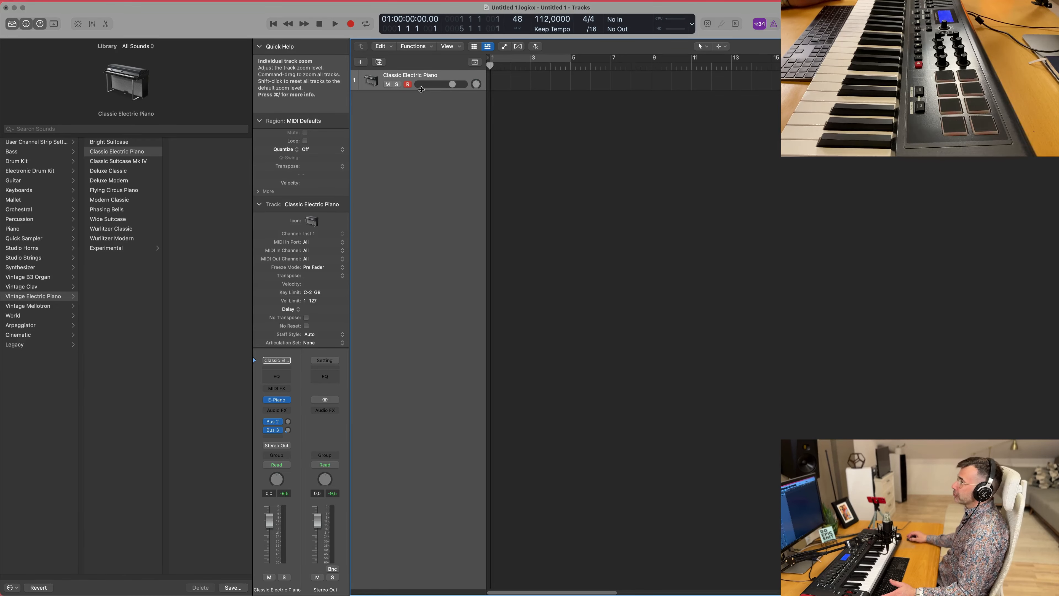
# Increase the height of the Classic Electric Piano track and hide the Library
pyautogui.moveTo(421, 89); pyautogui.dragTo(421, 113)
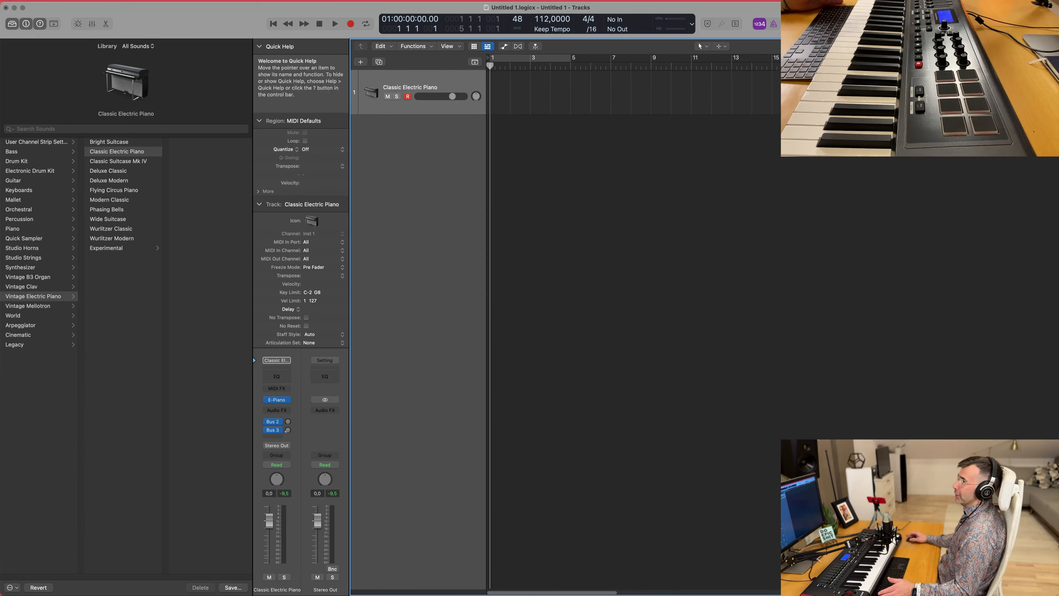
pyautogui.press('y')
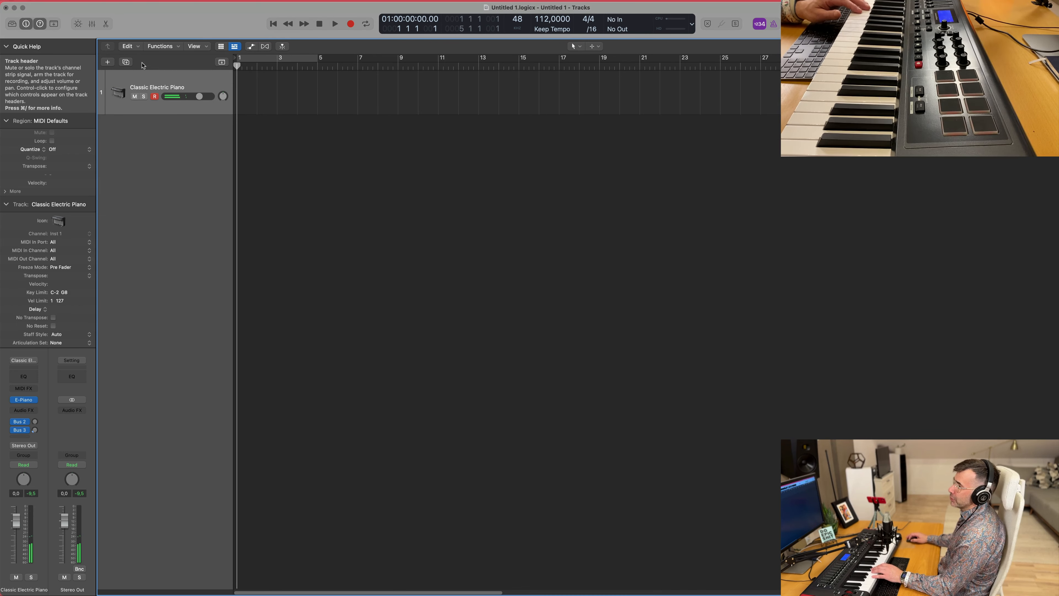
# Duplicate the Classic Electric Piano track and replace the new track's instrument with Drum Machine Designer
pyautogui.click(126, 62)
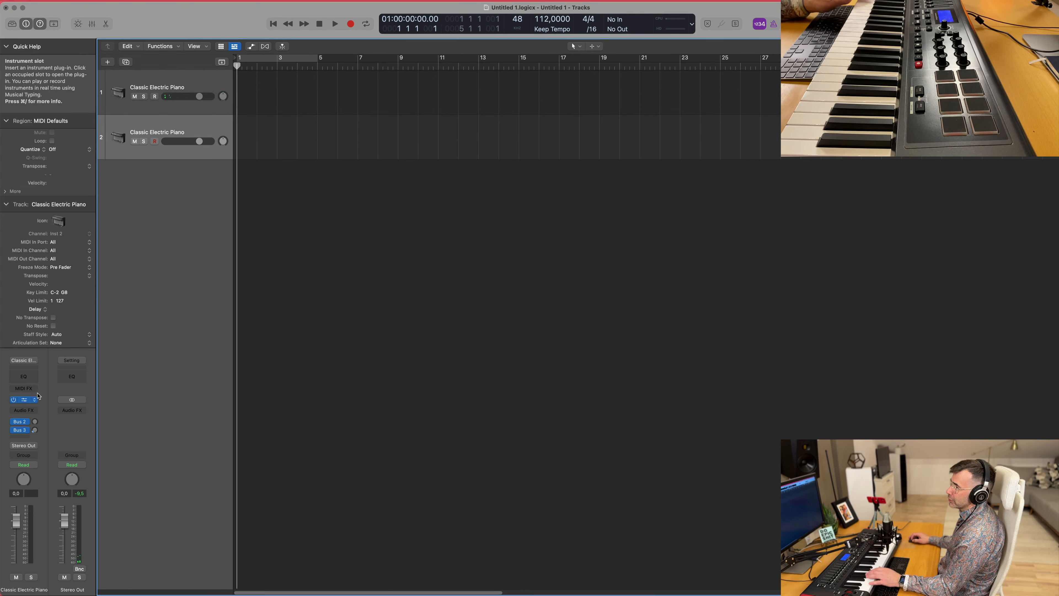
pyautogui.click(36, 360)
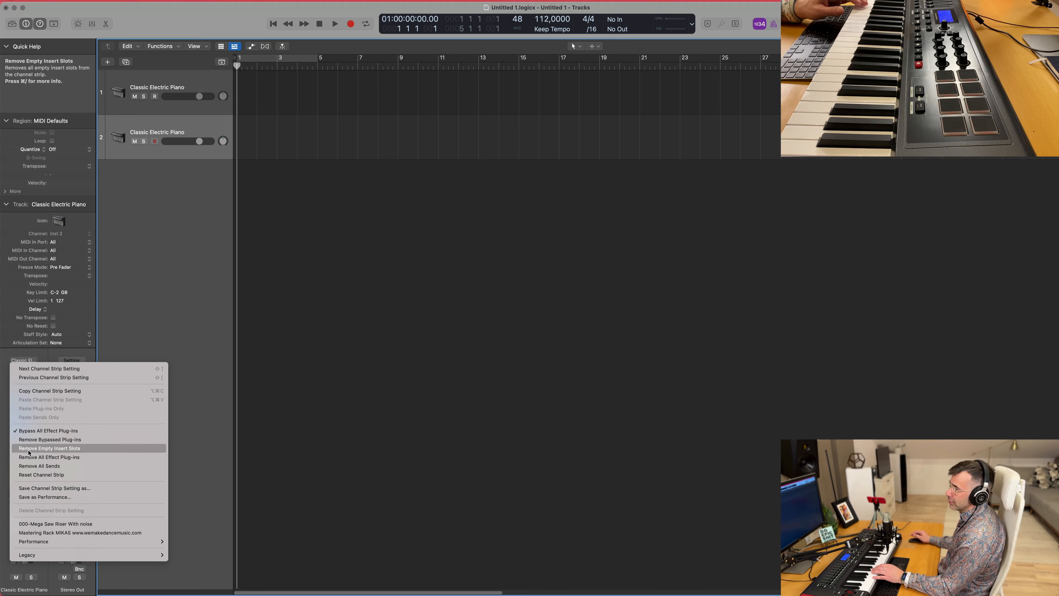
pyautogui.click(158, 296)
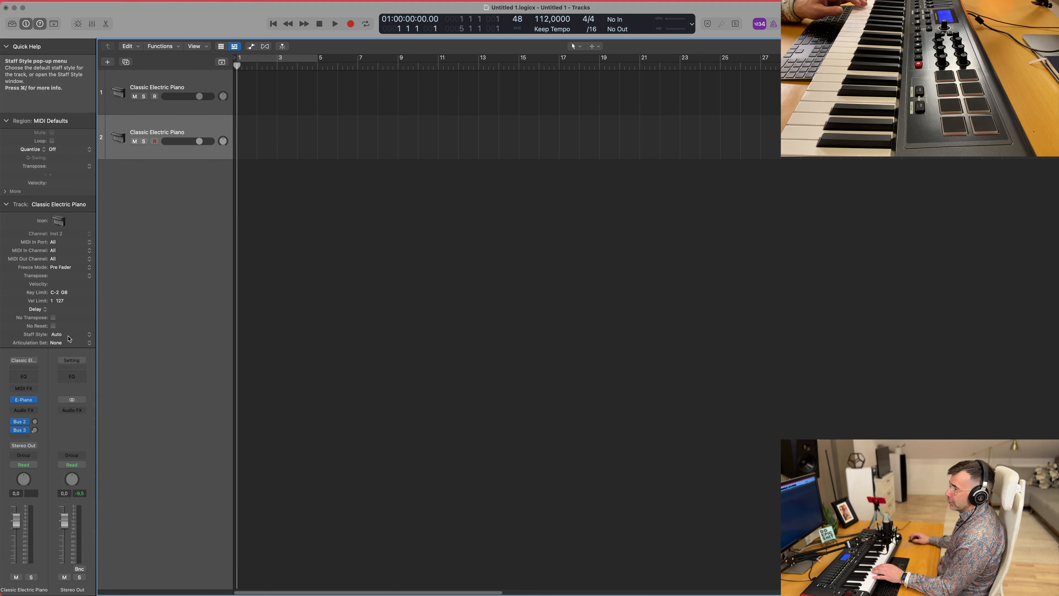
pyautogui.click(36, 402)
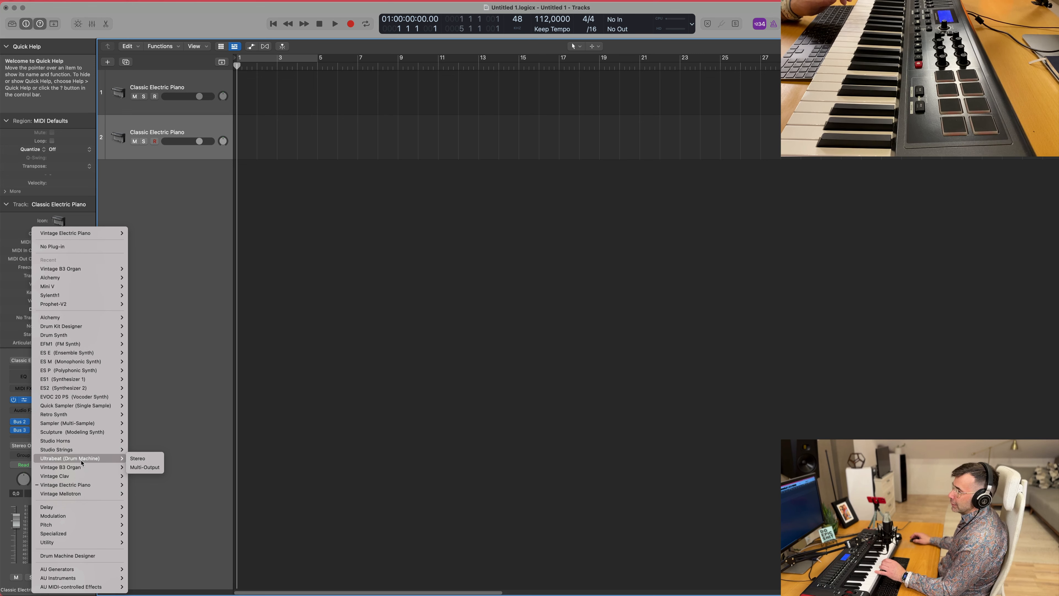
pyautogui.click(90, 554)
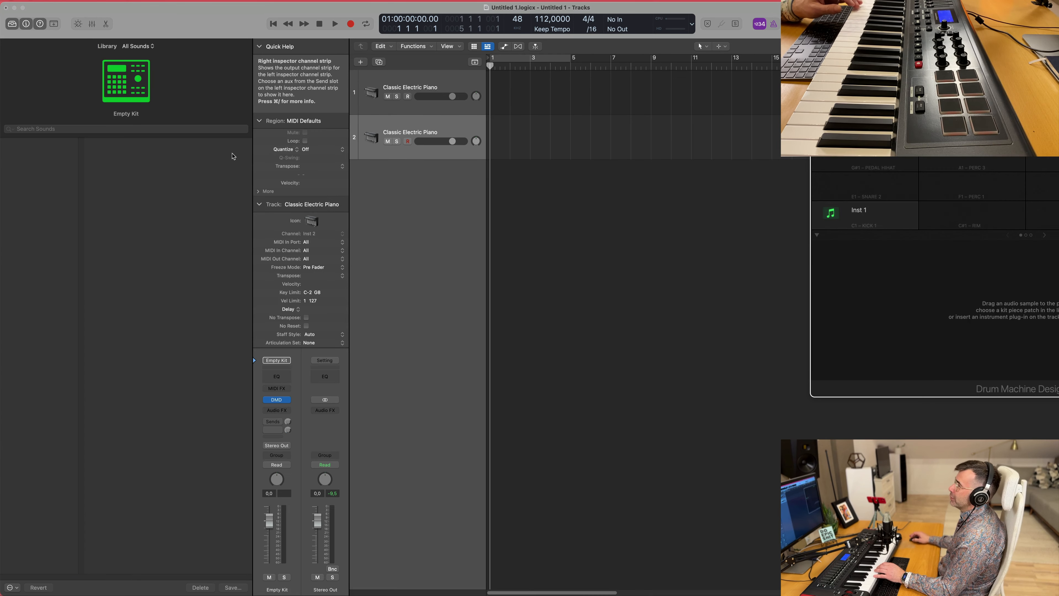
# Load the Deep Crunch patch from the Electronic Drum Kit category onto the Empty Kit track
pyautogui.click(435, 106)
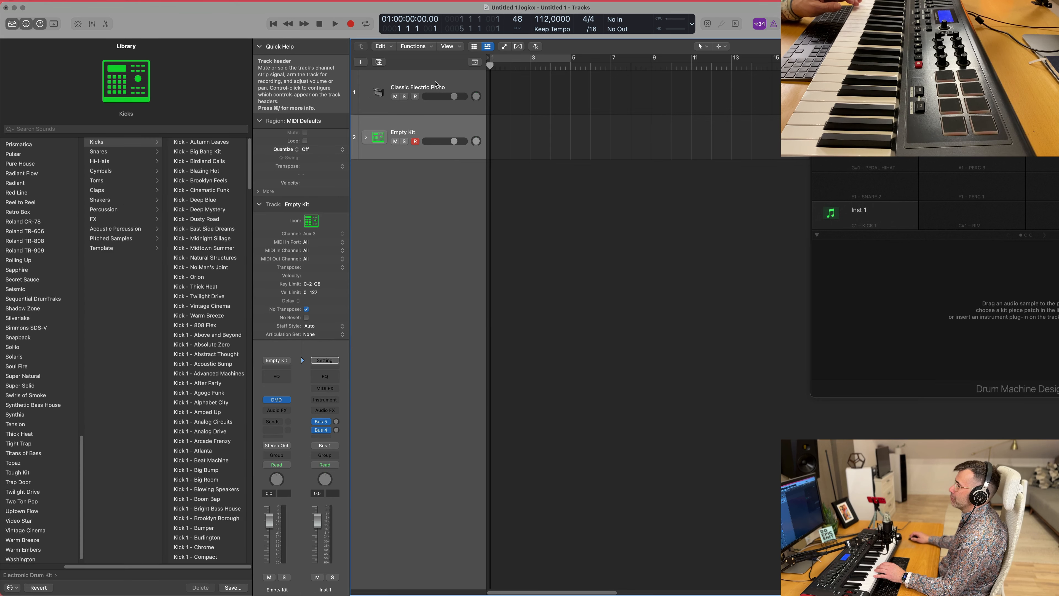
pyautogui.click(434, 133)
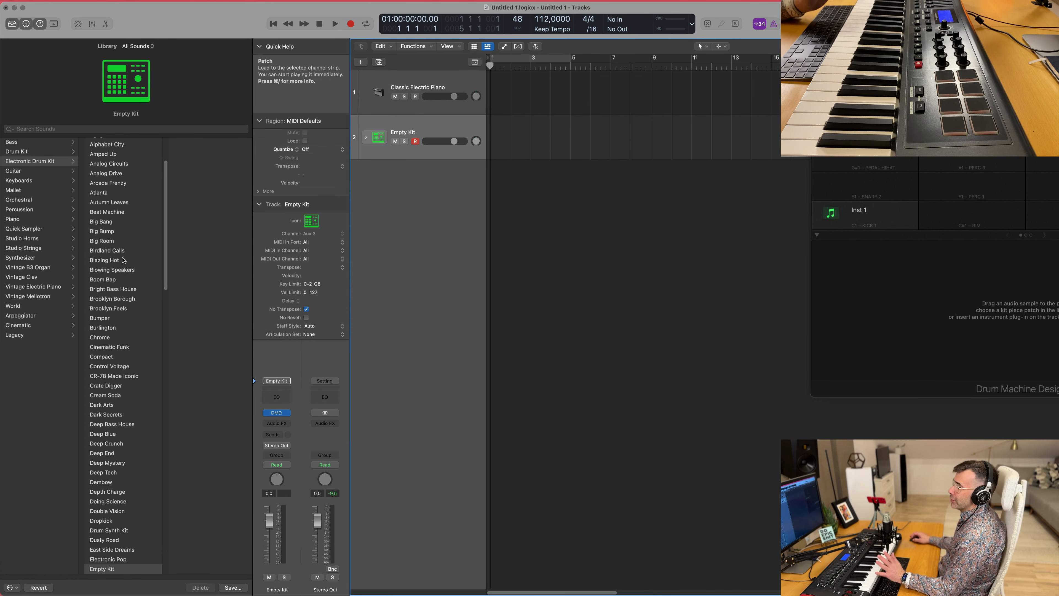
pyautogui.scroll(-5, 126, 271)
pyautogui.click(104, 360)
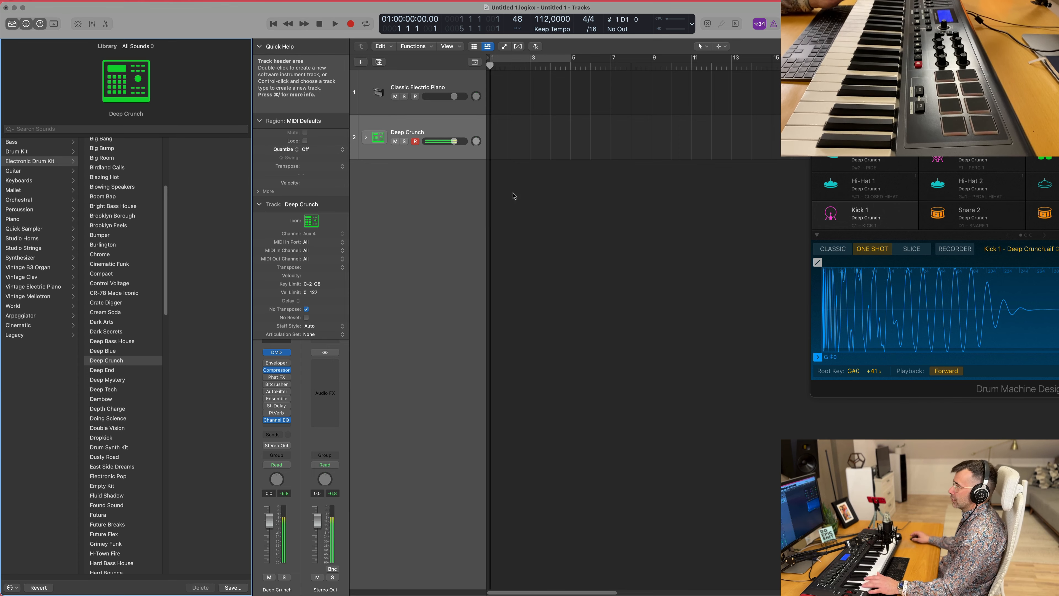
# Move the Drum Machine Designer window clear of the tracks and increase the height of the Deep Crunch track
pyautogui.moveTo(967, 99); pyautogui.dragTo(591, 212)
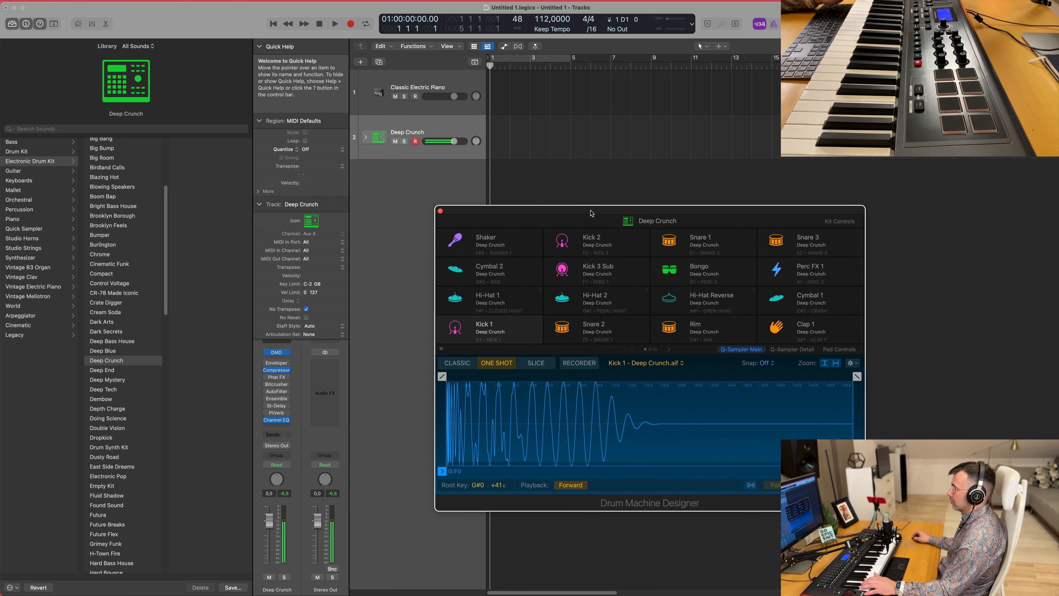
pyautogui.click(444, 157)
pyautogui.moveTo(445, 157); pyautogui.dragTo(442, 256)
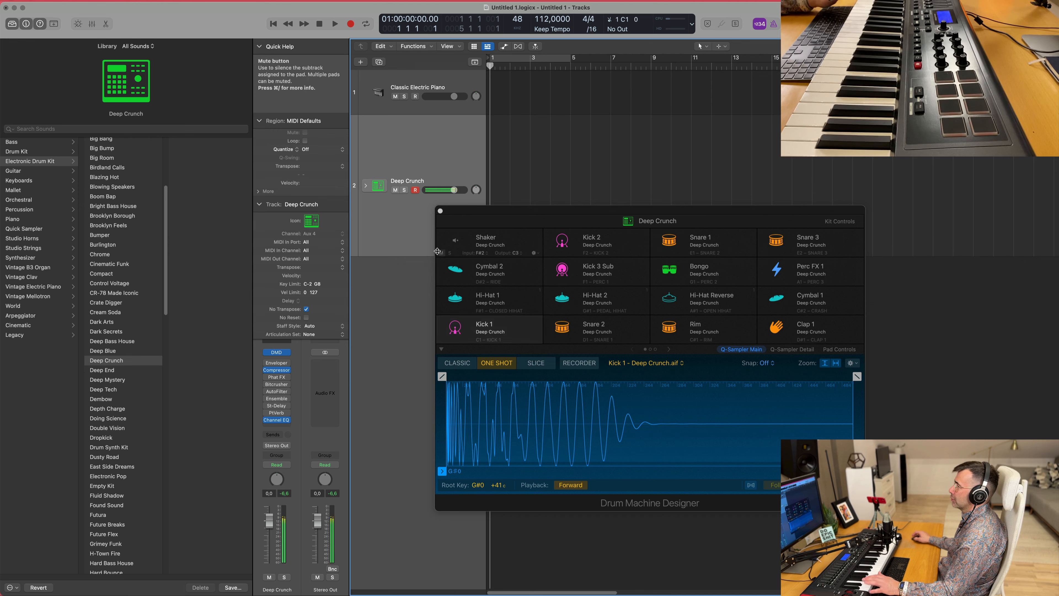
pyautogui.moveTo(501, 221); pyautogui.dragTo(811, 285)
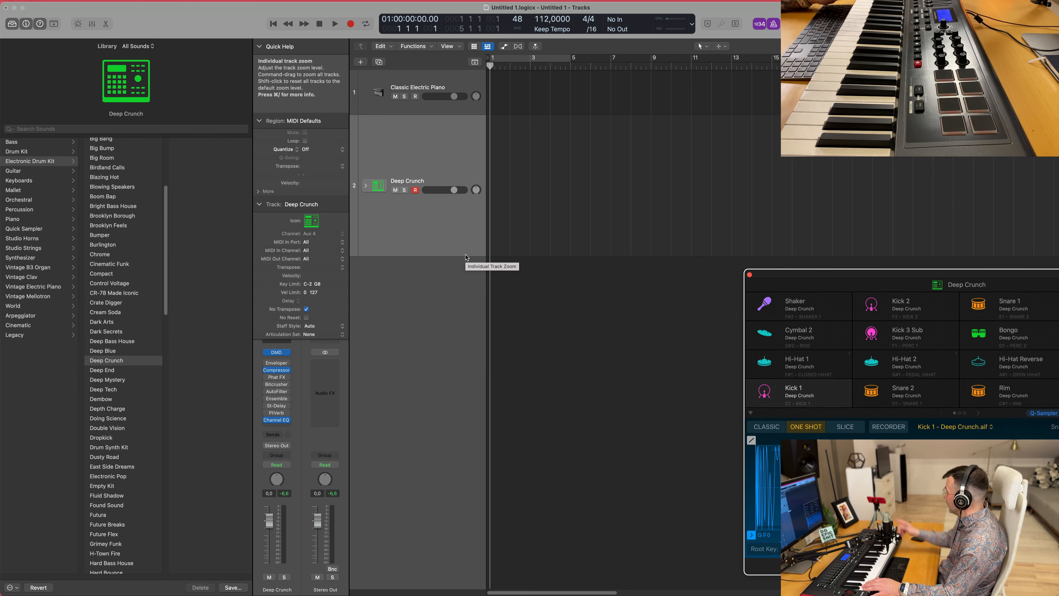
# Record about eight bars of a kick-and-snare pattern on the Deep Crunch track from bar 1
pyautogui.press('r')
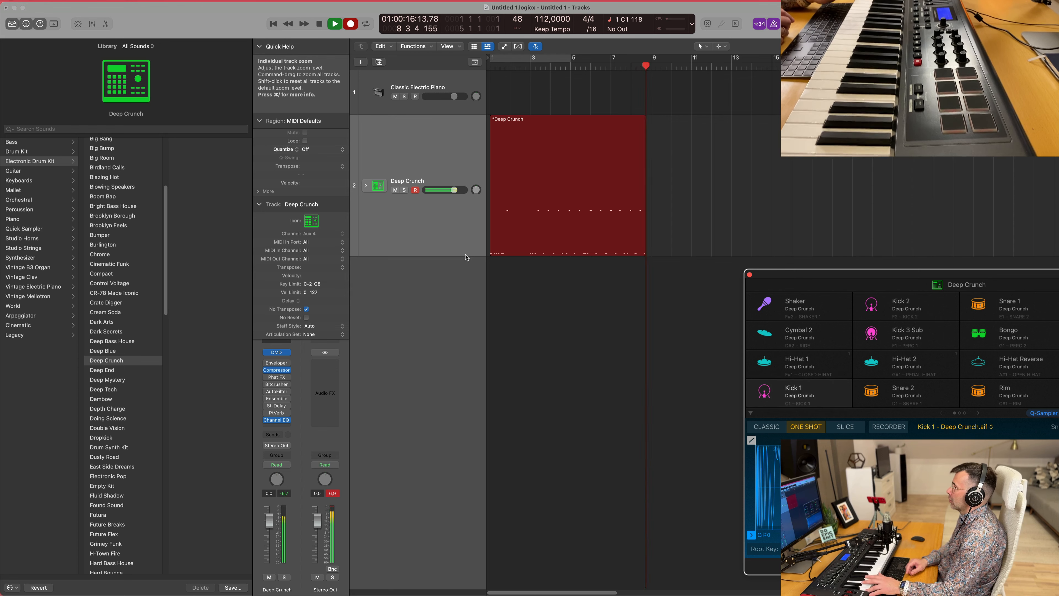
pyautogui.press('space')
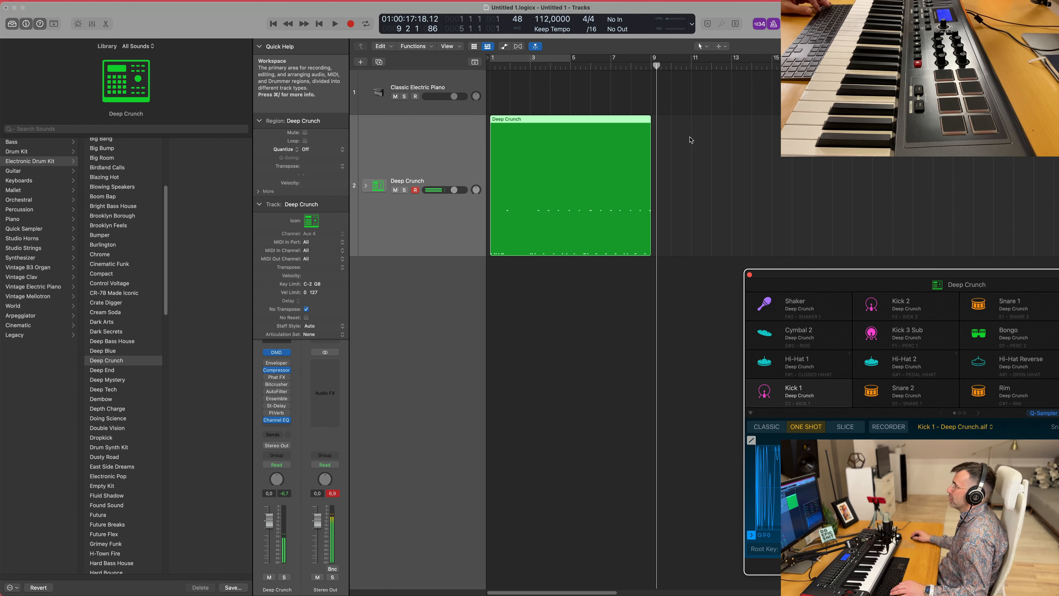
# Split the recorded Deep Crunch region at bar 7 with crossing notes shortened, and delete the part before the split
pyautogui.click(612, 122)
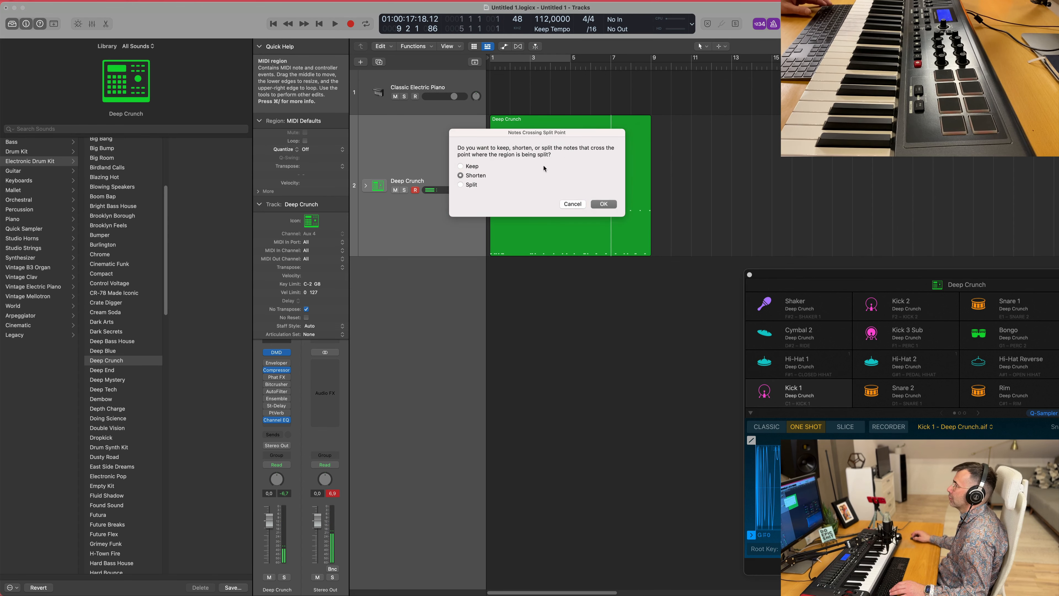
pyautogui.click(604, 204)
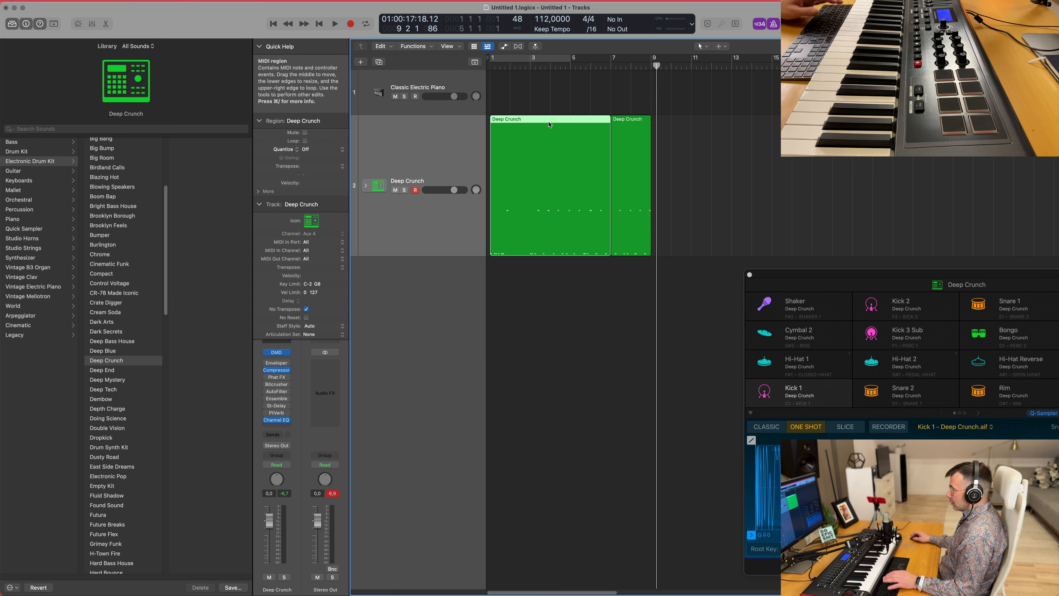
pyautogui.press('Delete')
# Move the remaining two-bar region to bar 1 and open it in the Piano Roll with all notes selected
pyautogui.moveTo(620, 124); pyautogui.dragTo(499, 124)
pyautogui.doubleClick(504, 121)
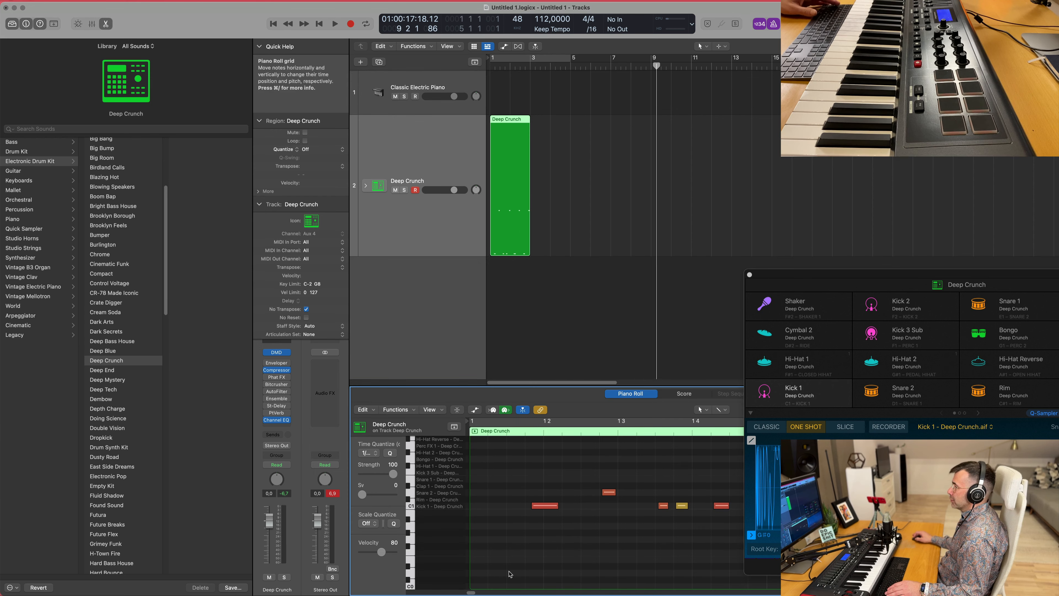
pyautogui.press('super+a')
# Turn on the cycle range for bars 1 to 5 and briefly play the region from the start
pyautogui.press('space')
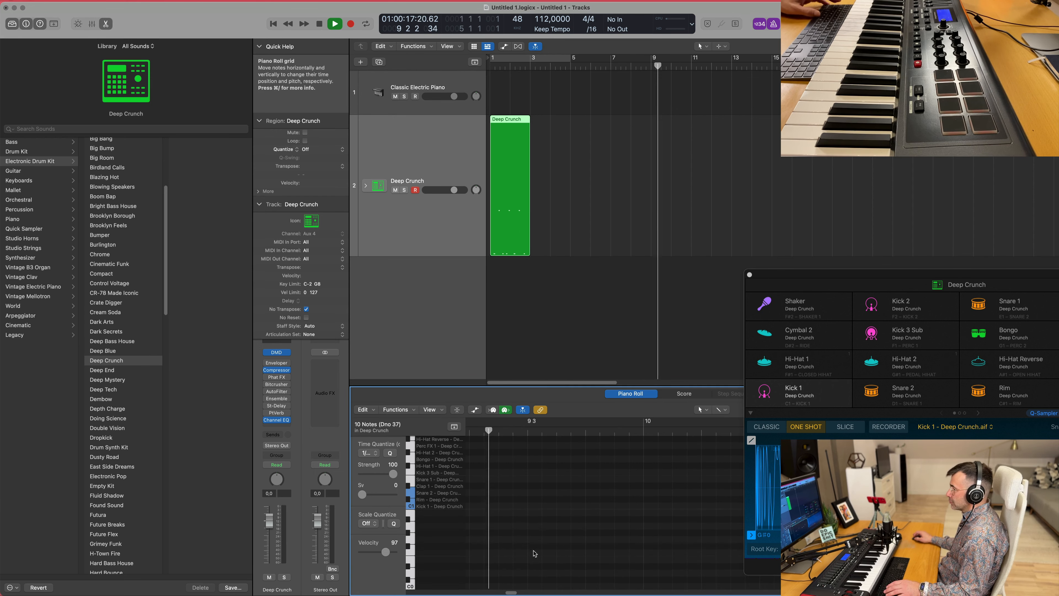
pyautogui.press('space')
pyautogui.click(524, 59)
pyautogui.press('space')
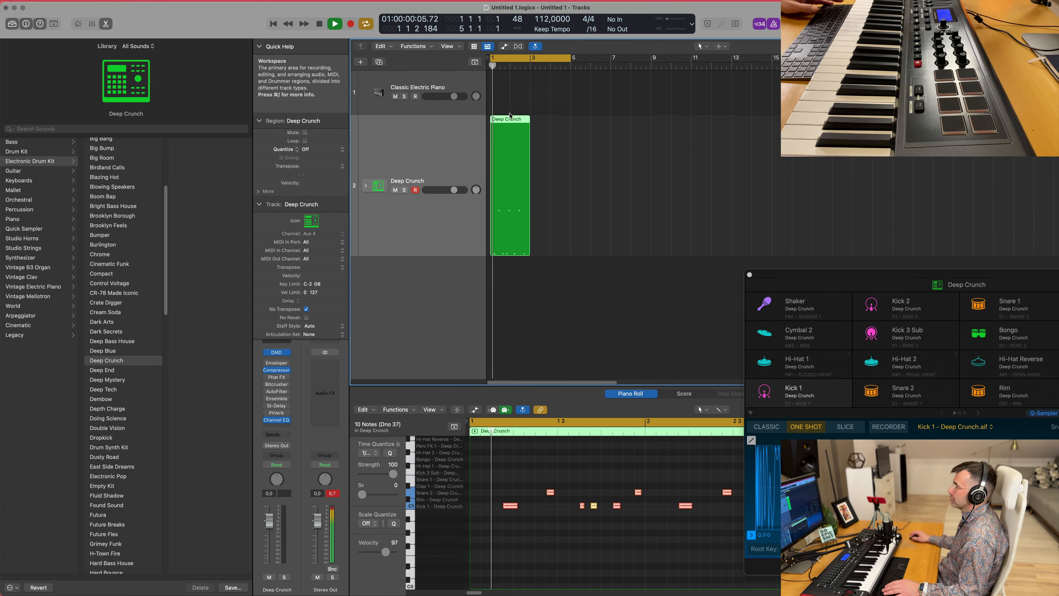
pyautogui.press('space')
# Copy the first Kick 1 note to the start of bar 1 and play the pattern back
pyautogui.click(513, 510)
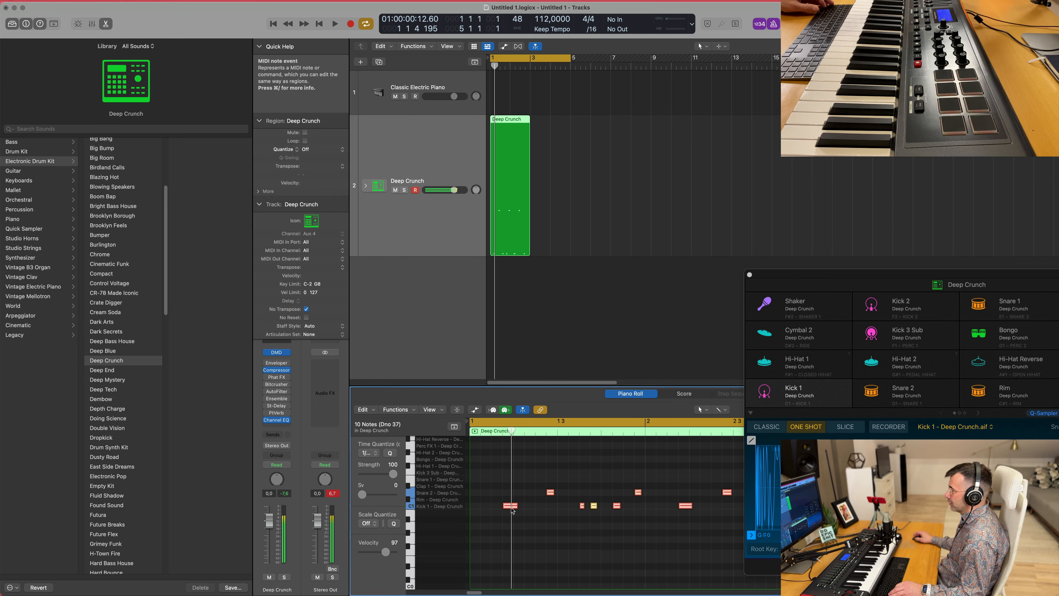
pyautogui.moveTo(509, 508); pyautogui.dragTo(478, 507)
pyautogui.press('space')
pyautogui.hscroll(-2, 503, 527)
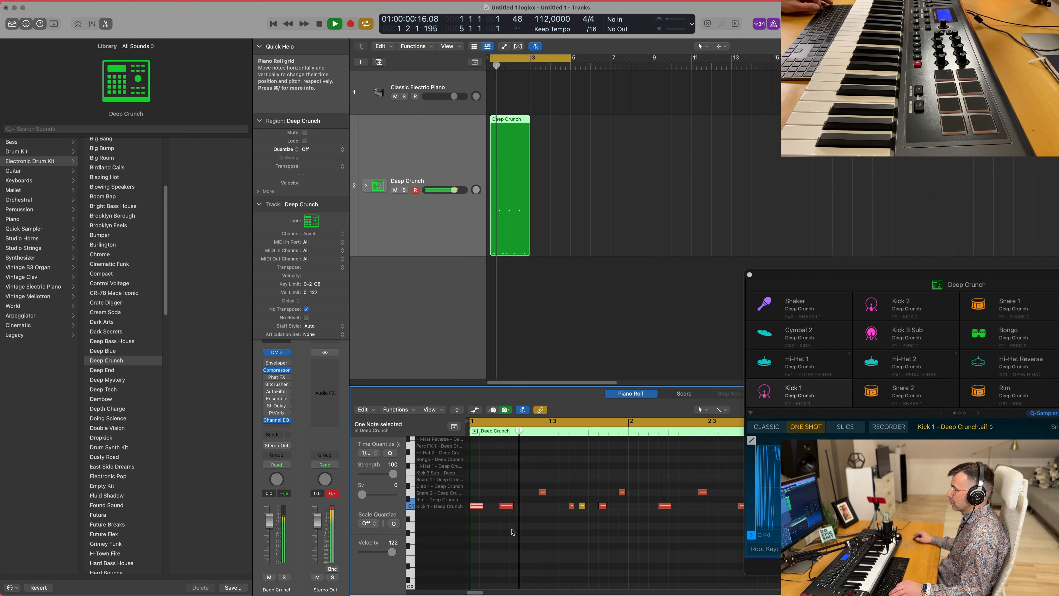
pyautogui.press('space')
pyautogui.press('space')
pyautogui.press('space')
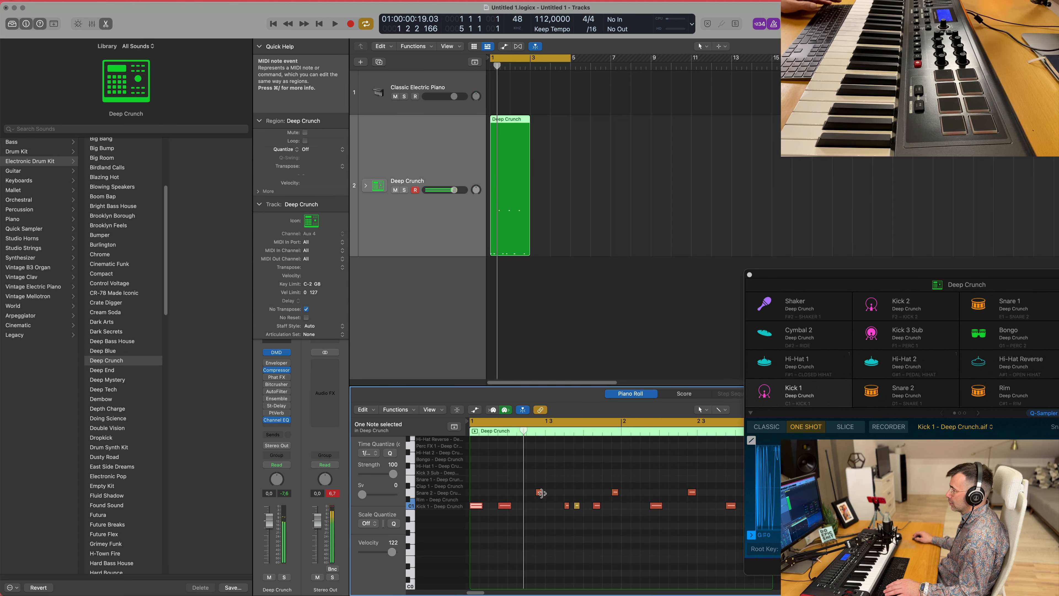
# Move the first Snare 2 note to position 1 3 1 1 and play the pattern back
pyautogui.moveTo(541, 494); pyautogui.dragTo(549, 494)
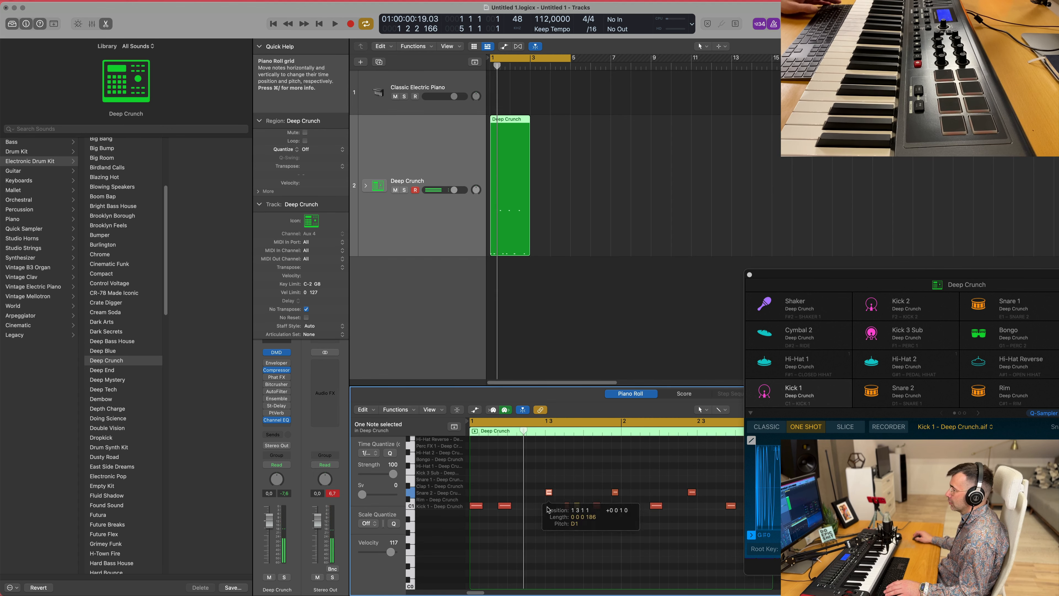
pyautogui.press('space')
pyautogui.scroll(-1, 549, 525)
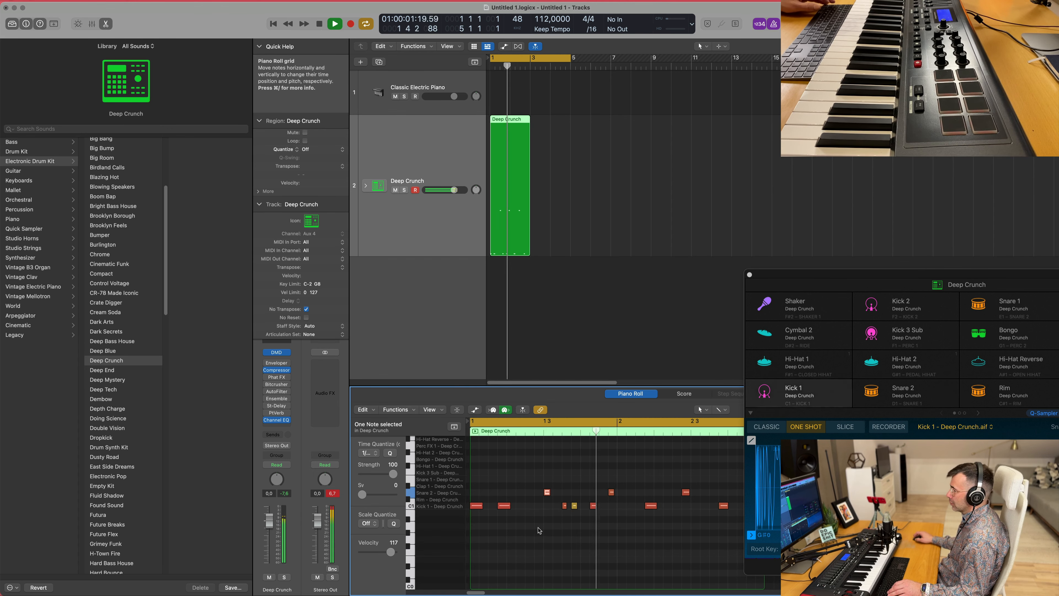
pyautogui.press('space')
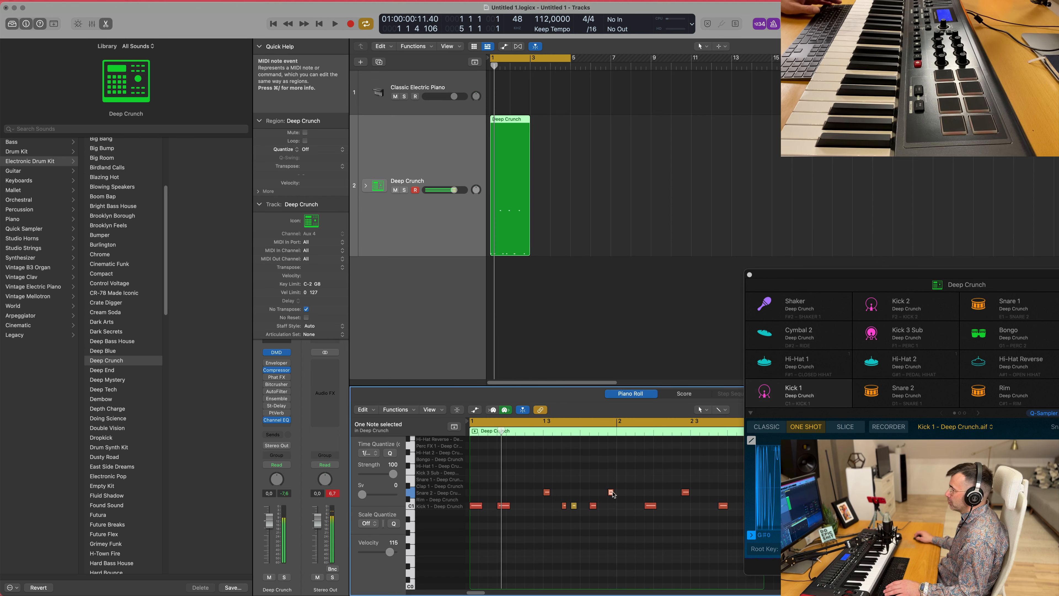
# Move the second Snare 2 note to the start of bar 2 and play the pattern back
pyautogui.moveTo(611, 493); pyautogui.dragTo(620, 493)
pyautogui.scroll(-1, 601, 520)
pyautogui.press('space')
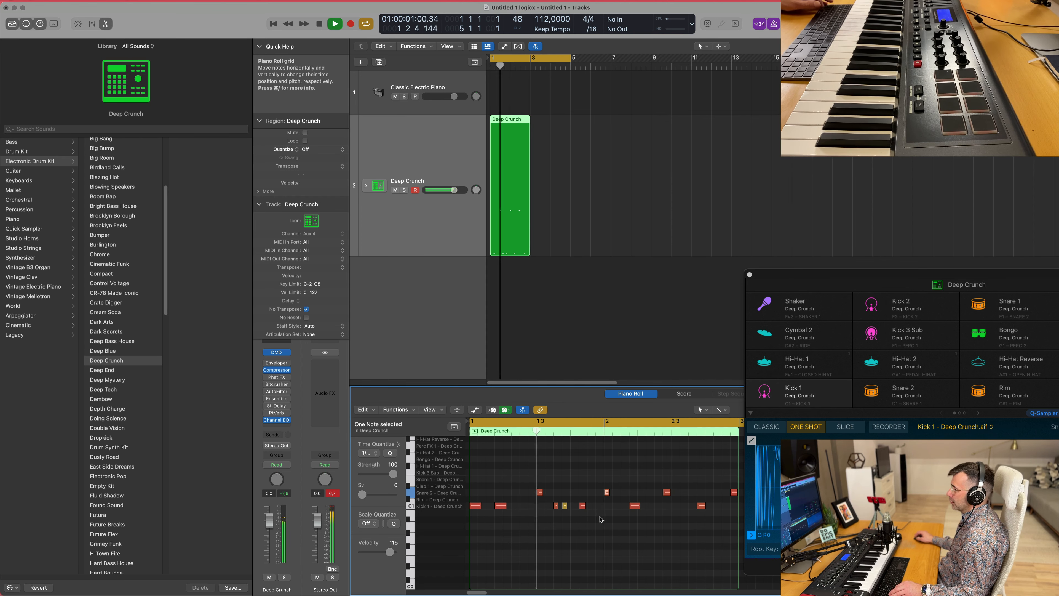
pyautogui.scroll(-1, 601, 519)
pyautogui.press('space')
pyautogui.press('space')
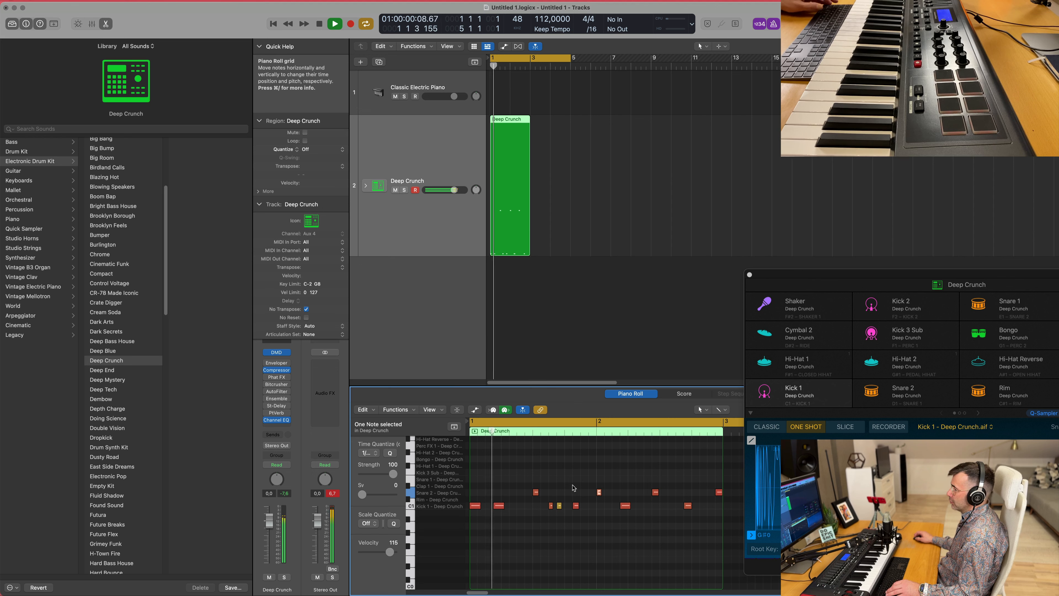
# Move the second Kick 1 note to position 1 2 1 1 and play the pattern back
pyautogui.scroll(2, 521, 514)
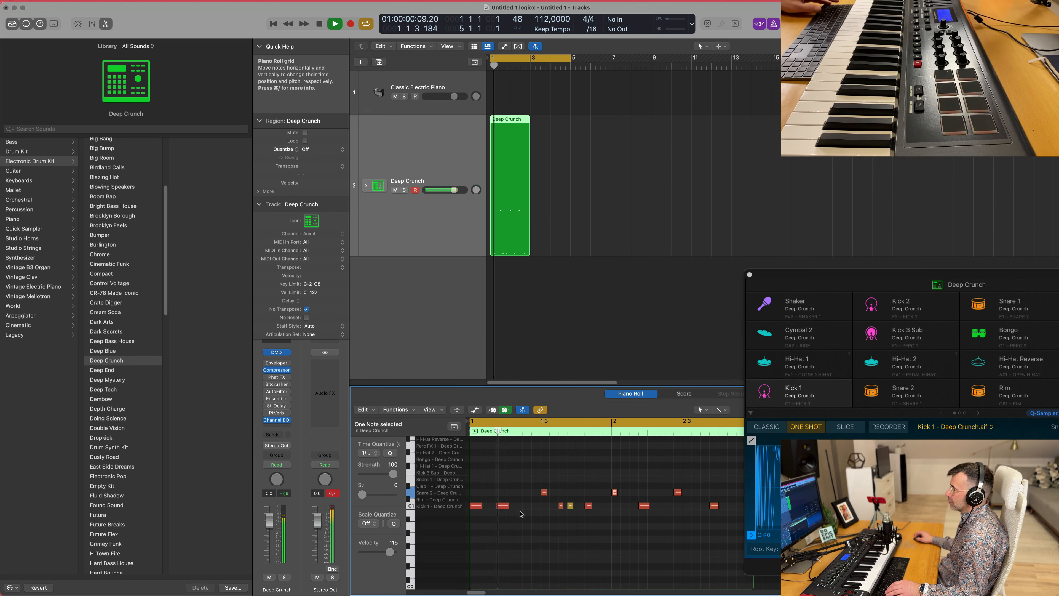
pyautogui.click(521, 514)
pyautogui.press('space')
pyautogui.moveTo(505, 507); pyautogui.dragTo(514, 507)
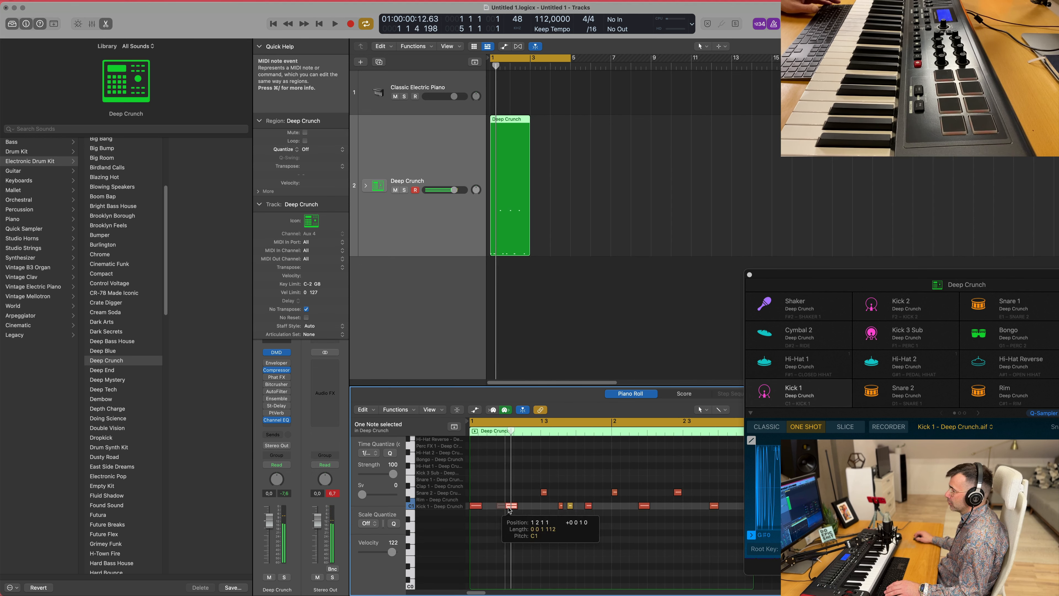
pyautogui.press('space')
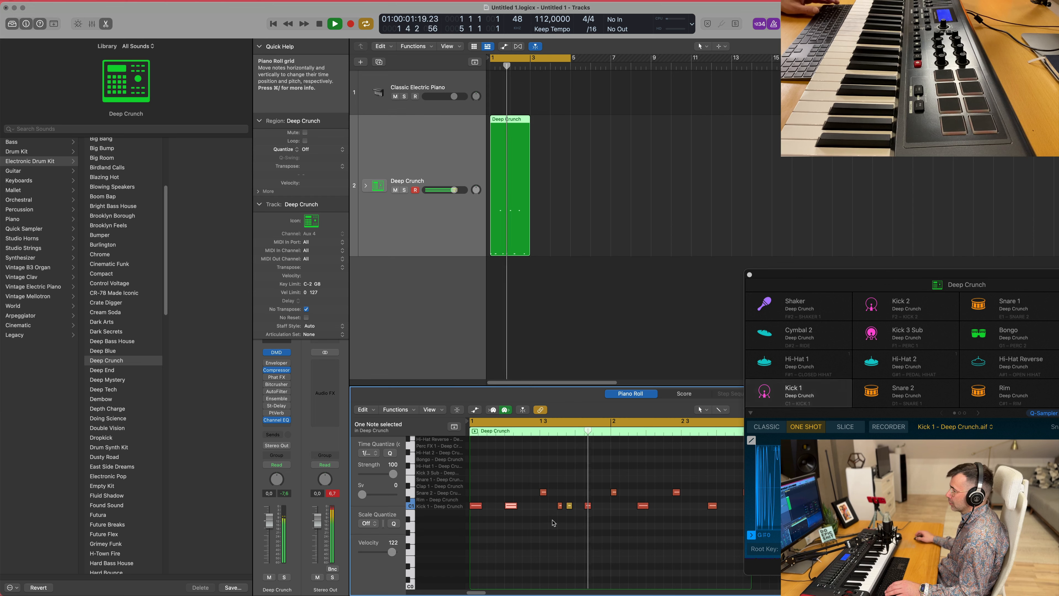
pyautogui.press('space')
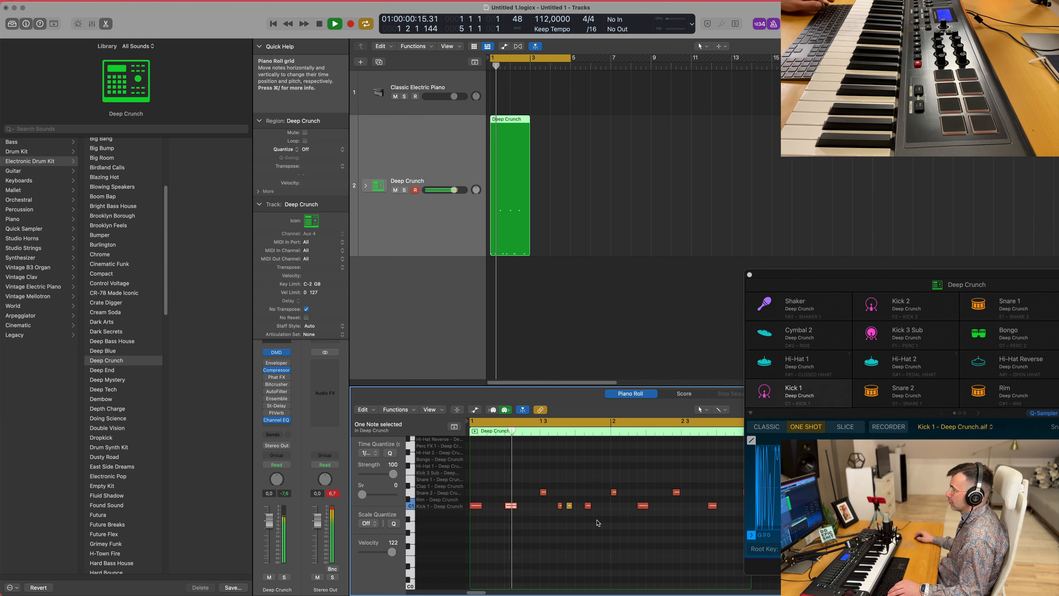
pyautogui.press('space')
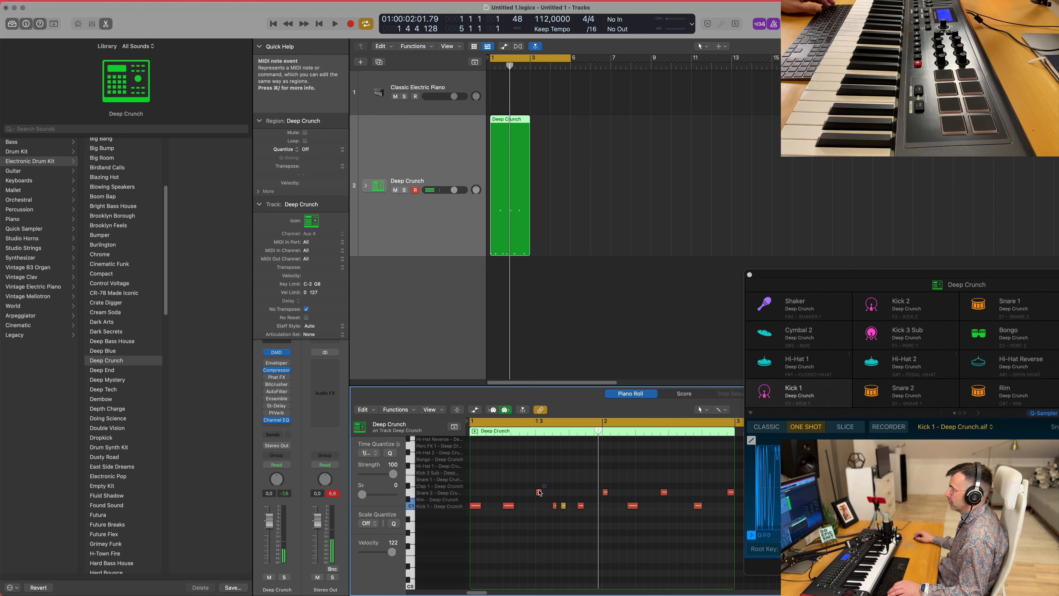
# Delete the first Snare 2 note and the first two Kick 1 notes in bar 1
pyautogui.moveTo(546, 484); pyautogui.dragTo(459, 509)
pyautogui.press('Delete')
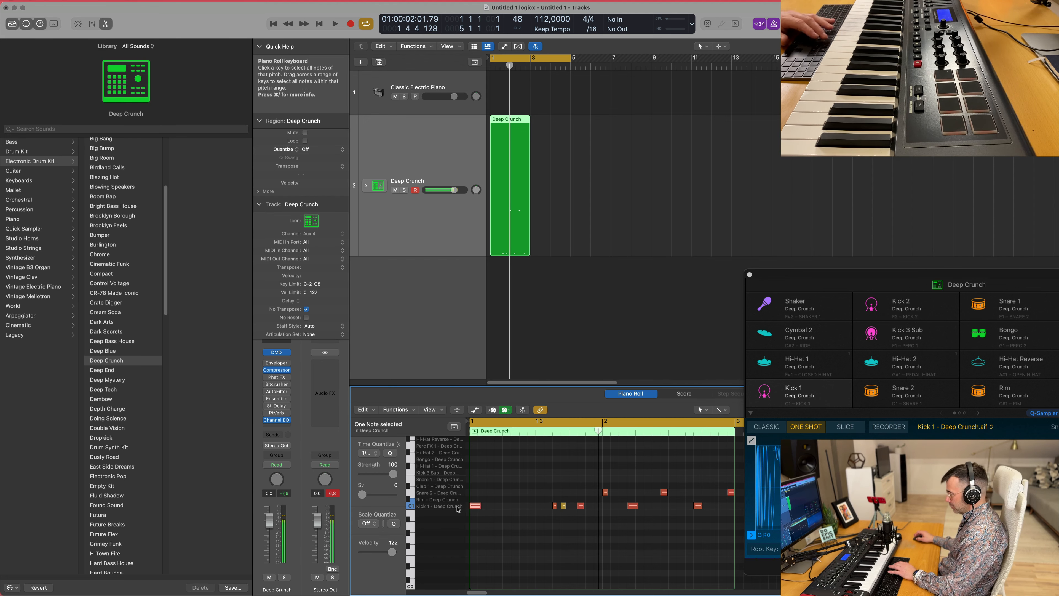
pyautogui.press('Delete')
# Move the three Kick 1 notes from the second half of bar 1 and the following Snare 2 note back to around the bar's start
pyautogui.moveTo(526, 478); pyautogui.dragTo(617, 527)
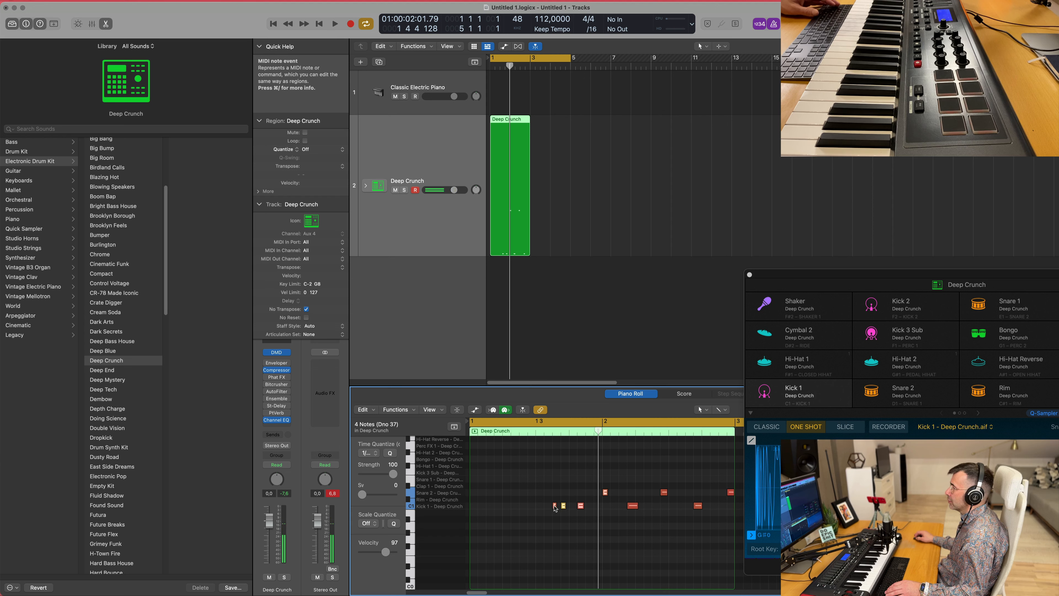
pyautogui.moveTo(555, 507); pyautogui.dragTo(474, 507)
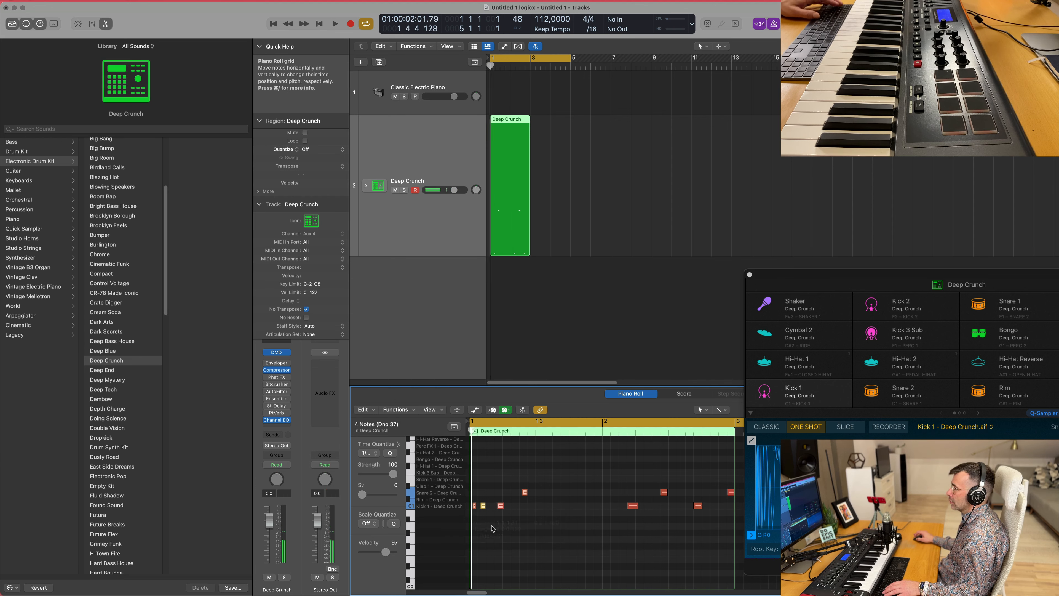
pyautogui.press('space')
pyautogui.press('space')
pyautogui.scroll(5, 490, 534)
pyautogui.hscroll(-3, 492, 531)
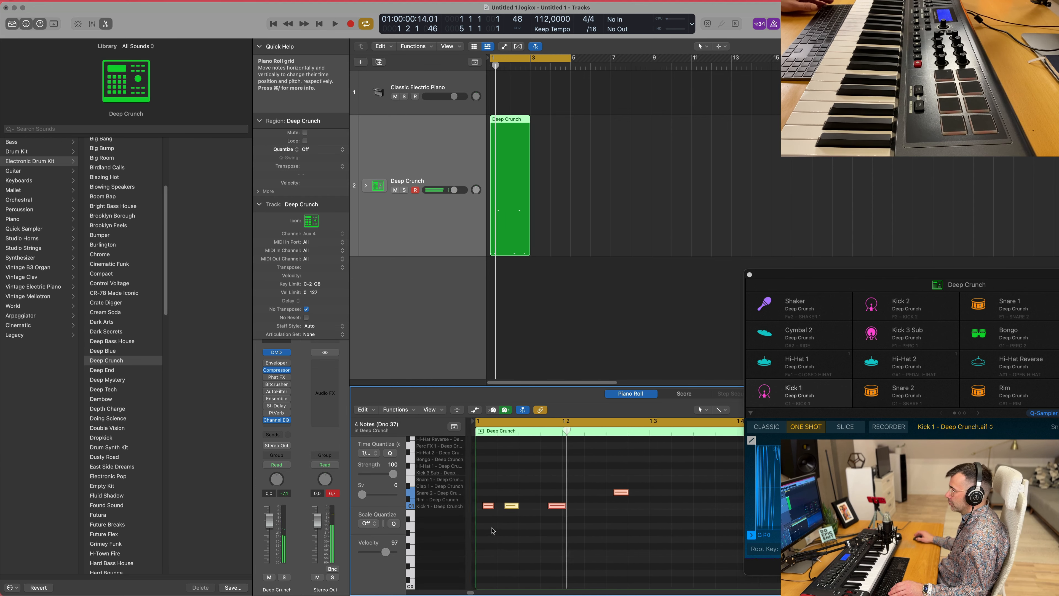
# Align the selected four-note group exactly with the start of bar 1 and play the pattern back
pyautogui.hscroll(1, 488, 519)
pyautogui.moveTo(482, 508); pyautogui.dragTo(475, 509)
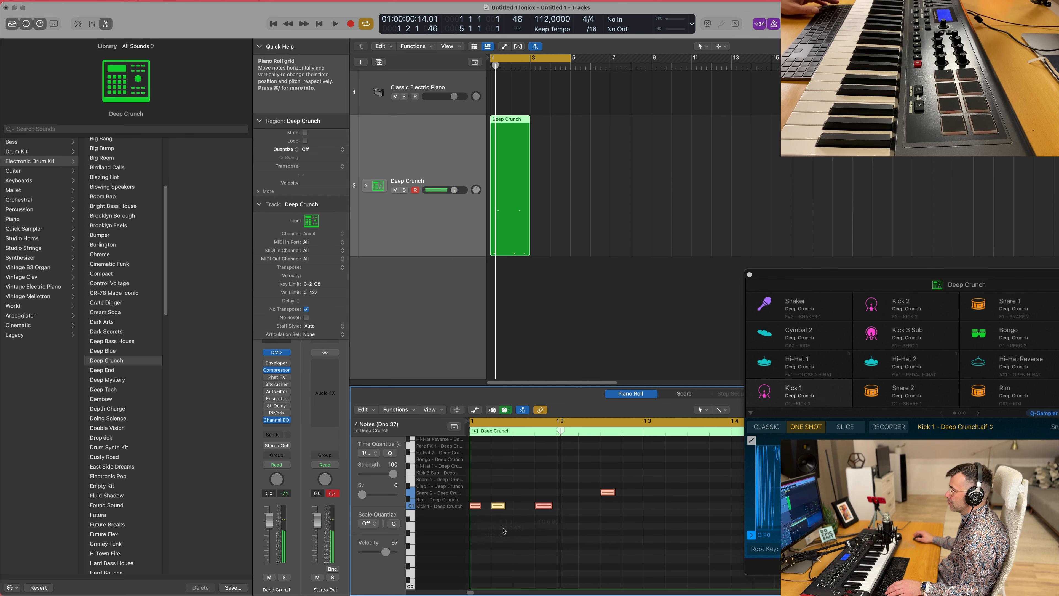
pyautogui.press('space')
pyautogui.scroll(-5, 517, 534)
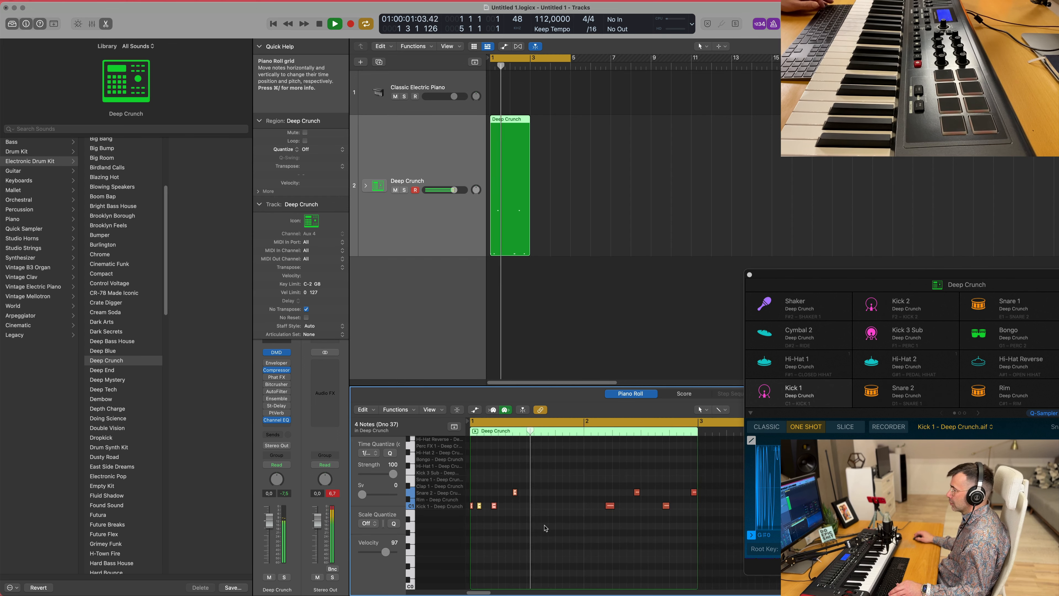
pyautogui.press('space')
pyautogui.press('space')
pyautogui.press('space')
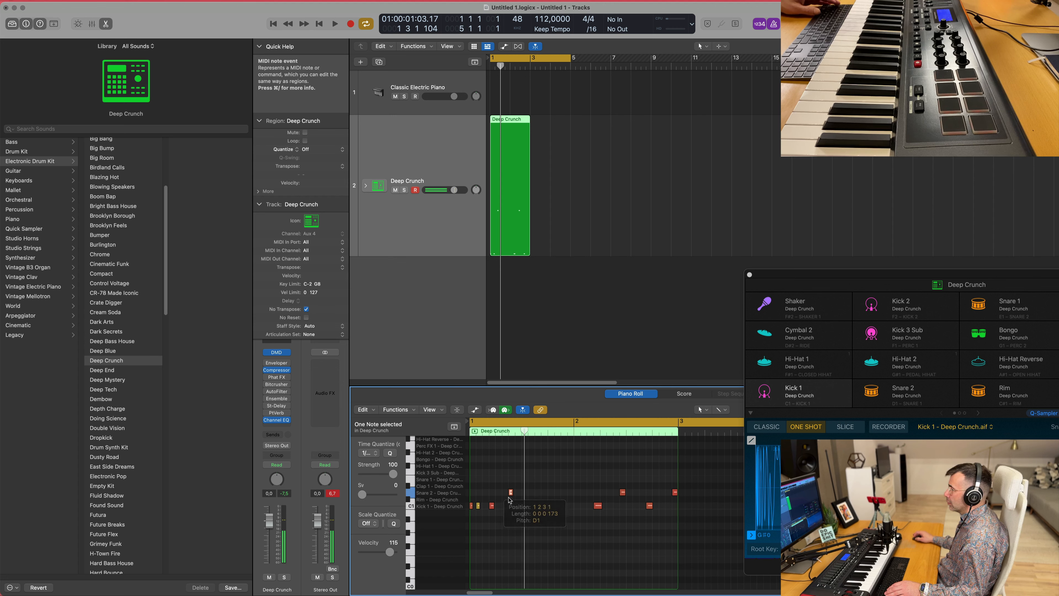
# Try moving the first Snare 2 note to position 1 2 1 1 and play the pattern back
pyautogui.moveTo(512, 495); pyautogui.dragTo(499, 495)
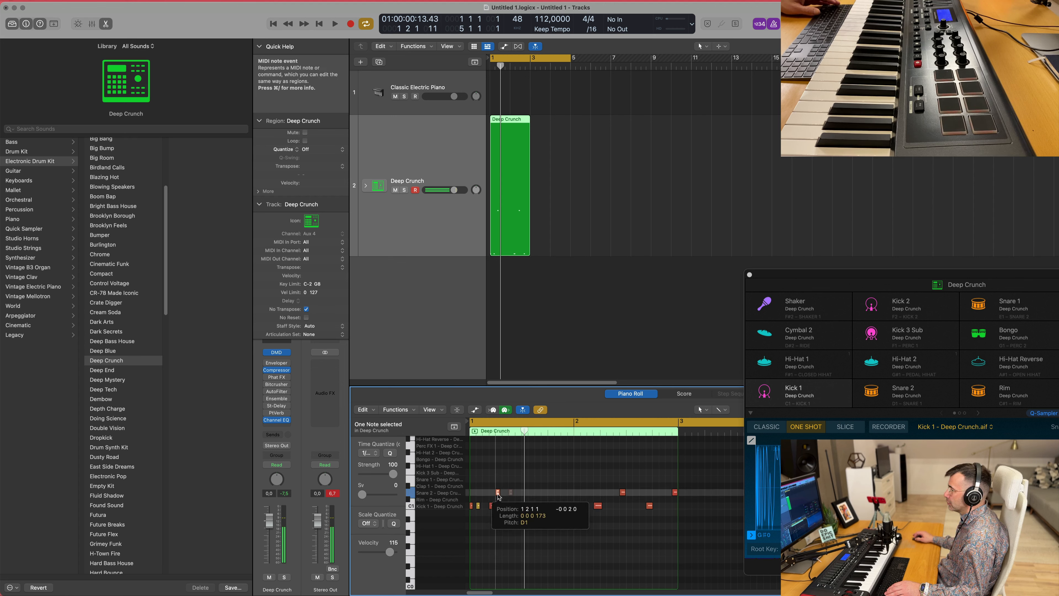
pyautogui.press('space')
pyautogui.press('space')
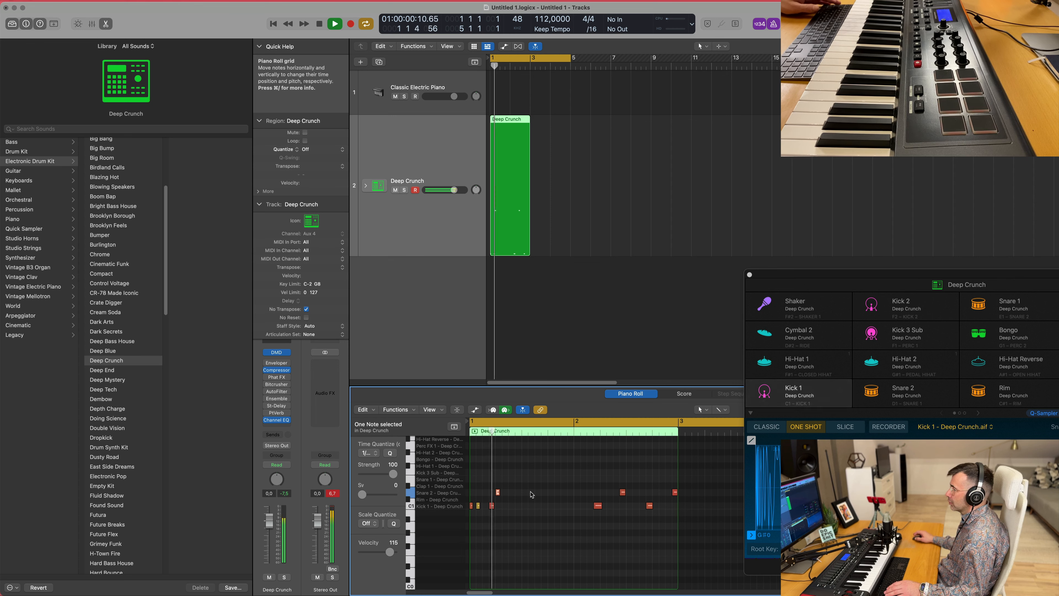
# Try shifting the group of three Kick 1 notes and one Snare 2 note to beat 2 of bar 1, playing it back
pyautogui.moveTo(523, 485); pyautogui.dragTo(475, 521)
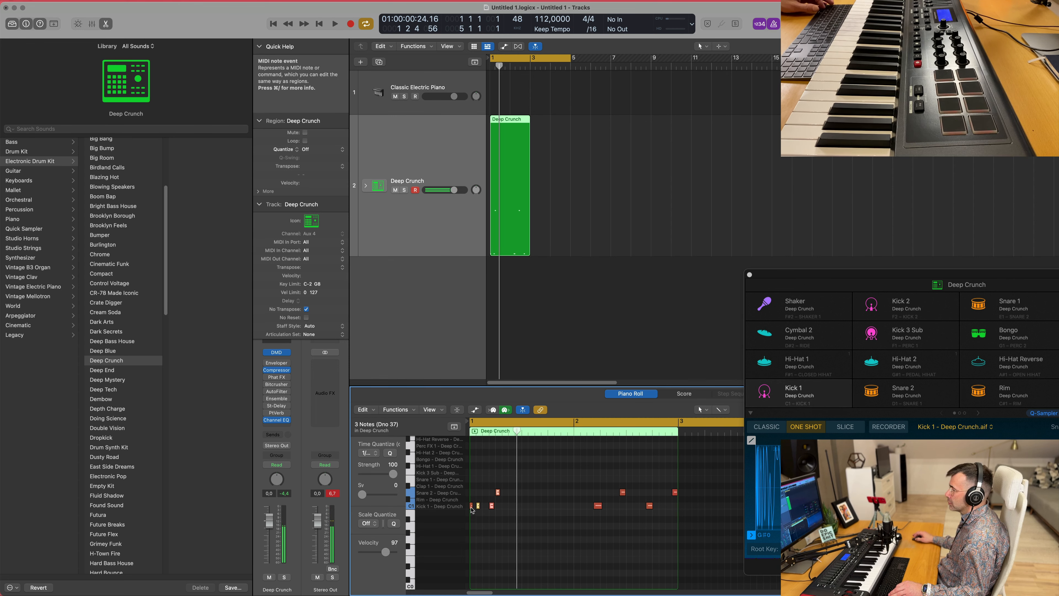
pyautogui.keyDown('shift'); pyautogui.click(478, 505); pyautogui.keyUp('shift')
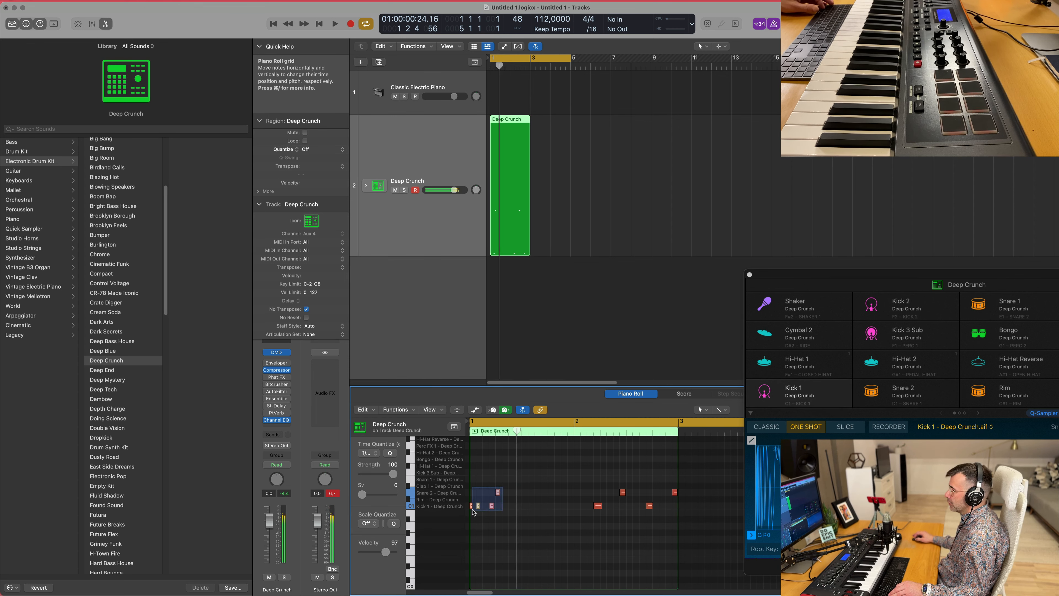
pyautogui.moveTo(477, 506); pyautogui.dragTo(498, 509)
pyautogui.press('space')
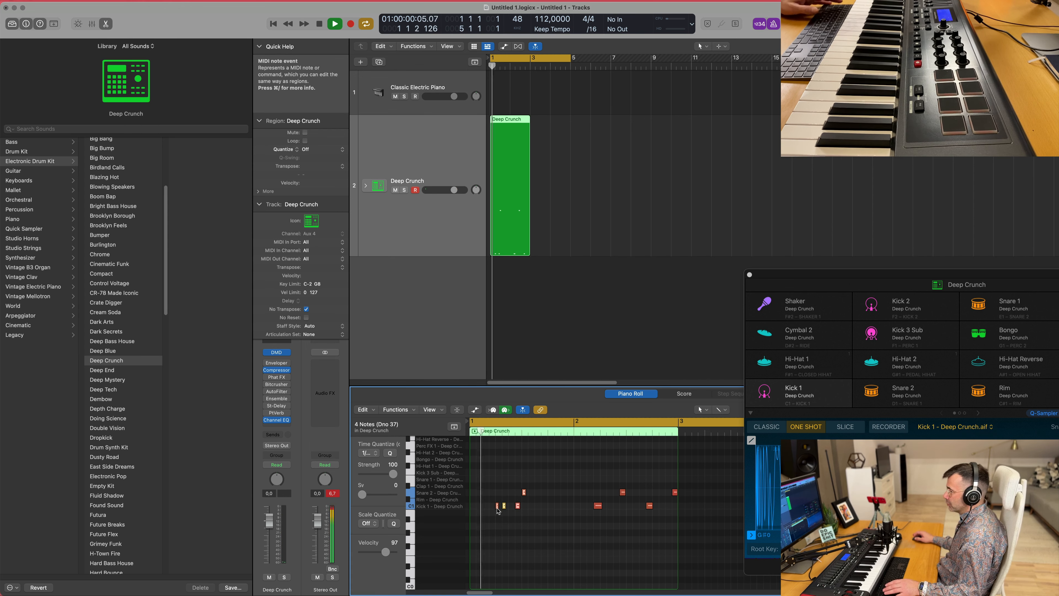
pyautogui.press('Return')
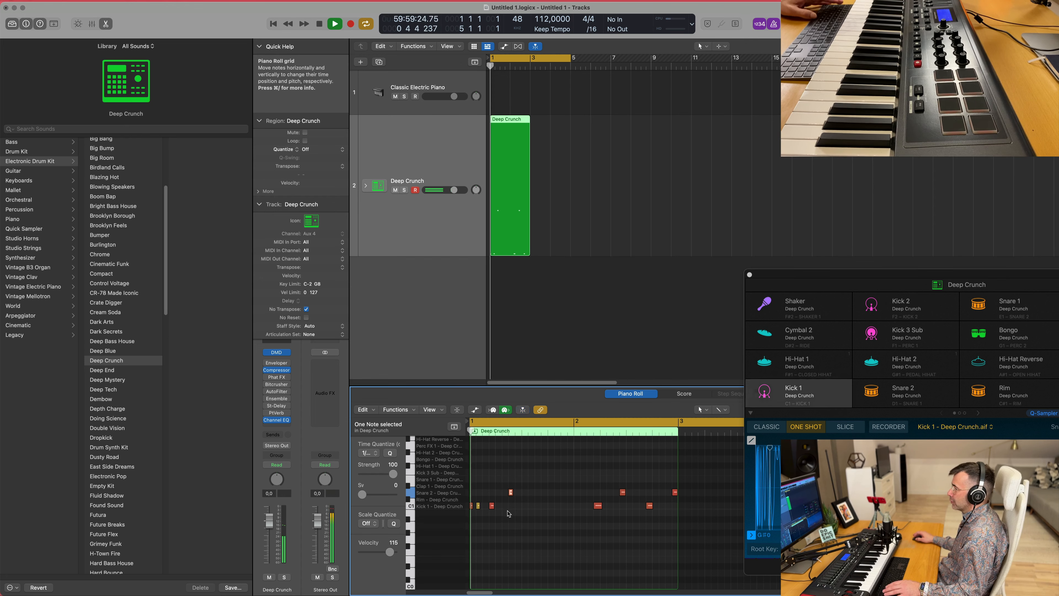
# Copy the opening three Kick 1 notes and Snare 2 note to beat 3 of bar 1 and play the pattern
pyautogui.hscroll(-2, 532, 512)
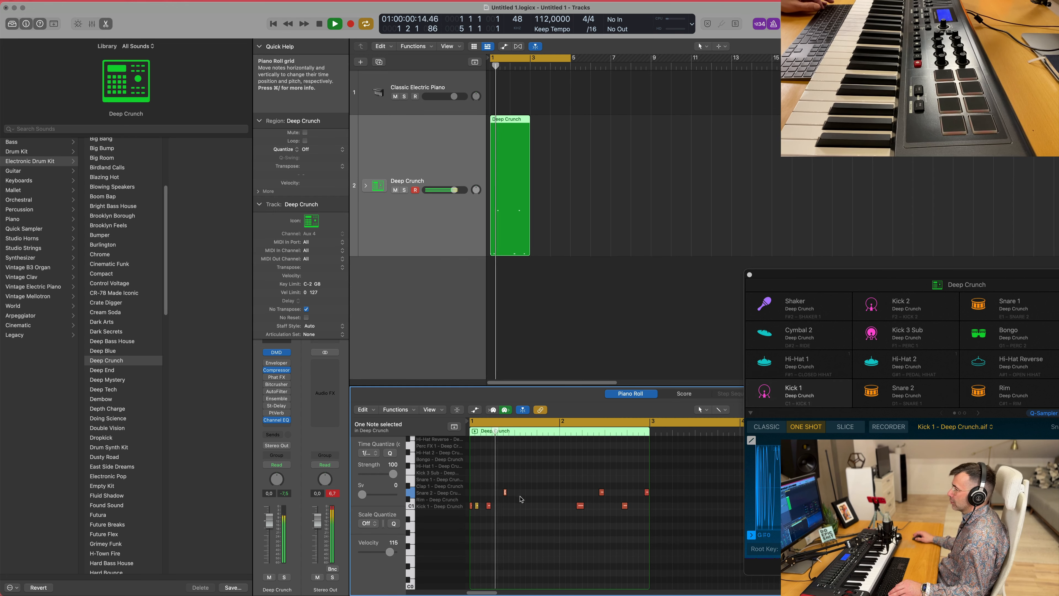
pyautogui.press('space')
pyautogui.moveTo(563, 485); pyautogui.dragTo(605, 509)
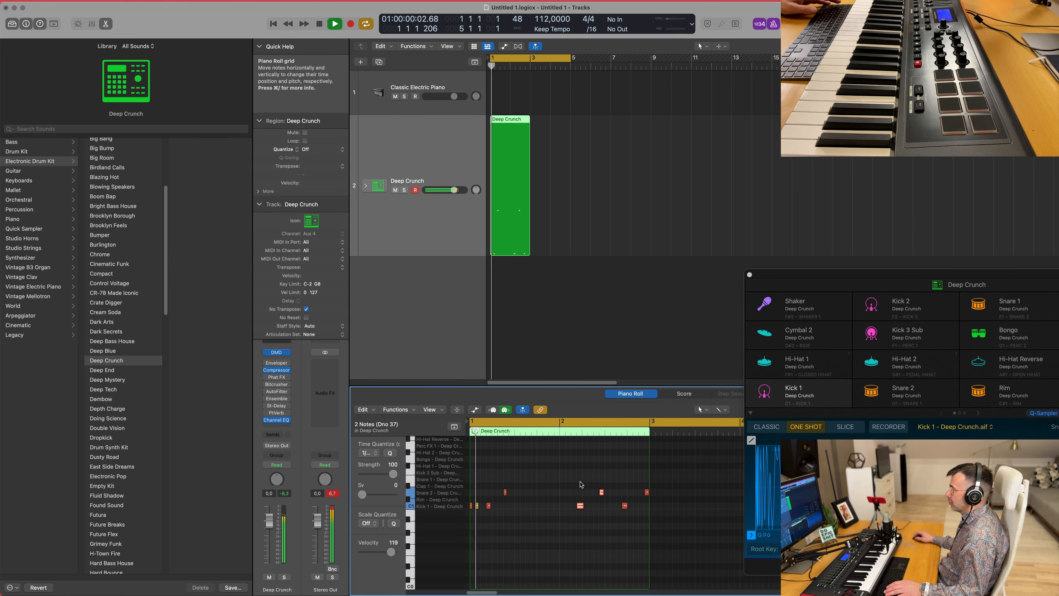
pyautogui.press('space')
pyautogui.press('space')
pyautogui.moveTo(503, 489); pyautogui.dragTo(517, 509)
pyautogui.press('space')
pyautogui.scroll(-3, 518, 522)
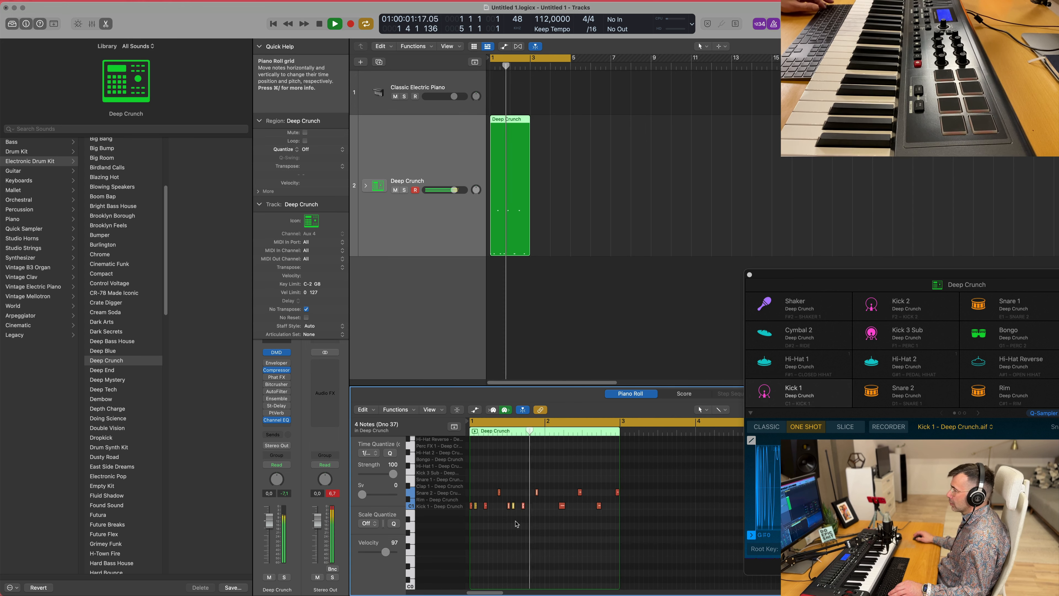
# Move both Snare 2 notes in bar 1 one sixteenth note earlier and play the pattern back
pyautogui.press('space')
pyautogui.press('space')
pyautogui.scroll(5, 516, 521)
pyautogui.press('space')
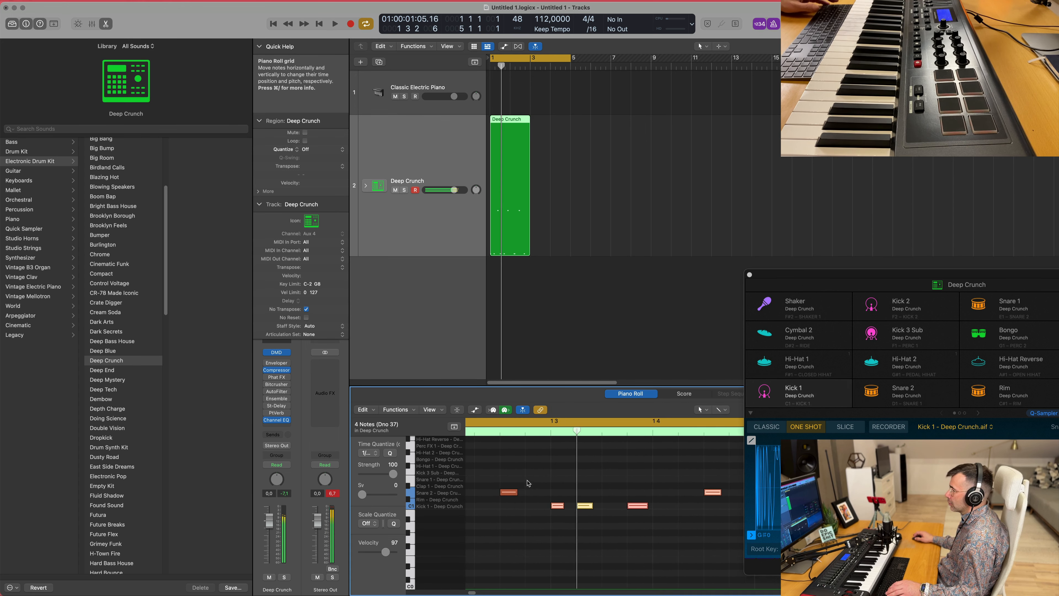
pyautogui.press('super+Left')
pyautogui.press('super+Left')
pyautogui.press('super+Left')
pyautogui.moveTo(536, 479); pyautogui.dragTo(675, 503)
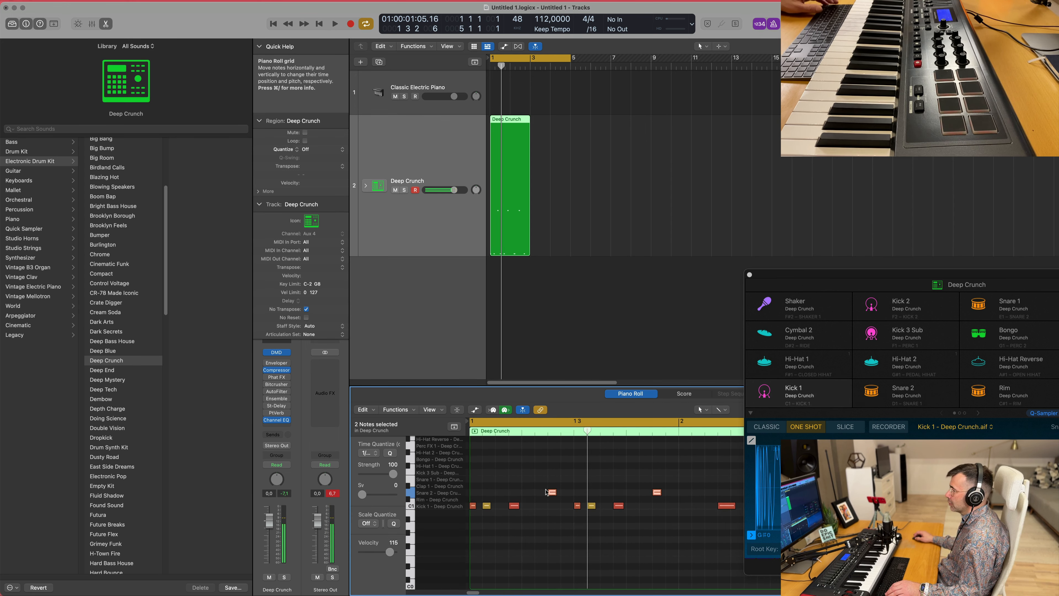
pyautogui.moveTo(554, 494); pyautogui.dragTo(543, 495)
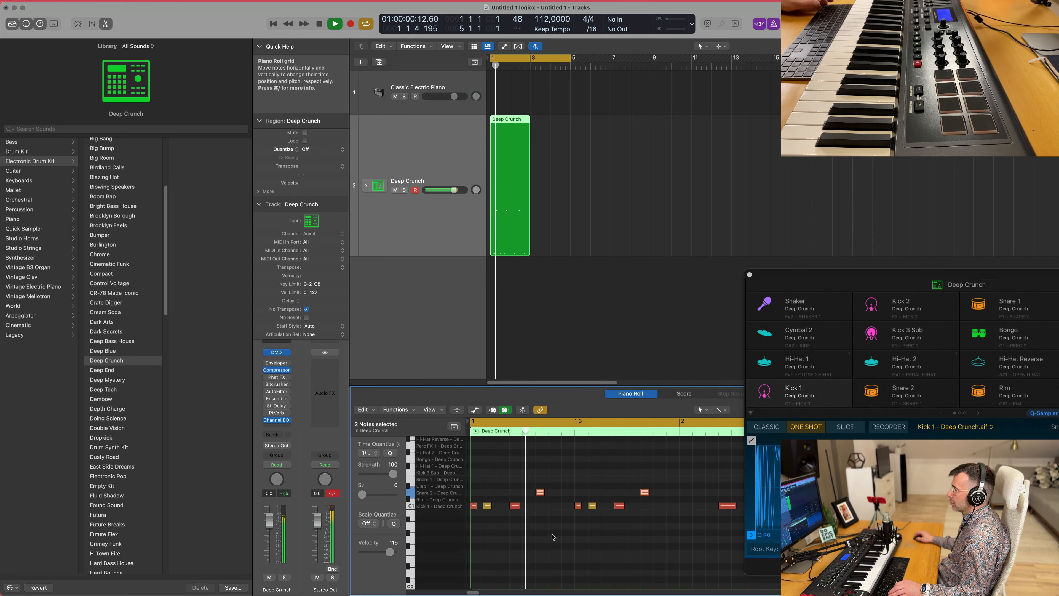
pyautogui.scroll(-2, 552, 534)
pyautogui.scroll(-1, 555, 533)
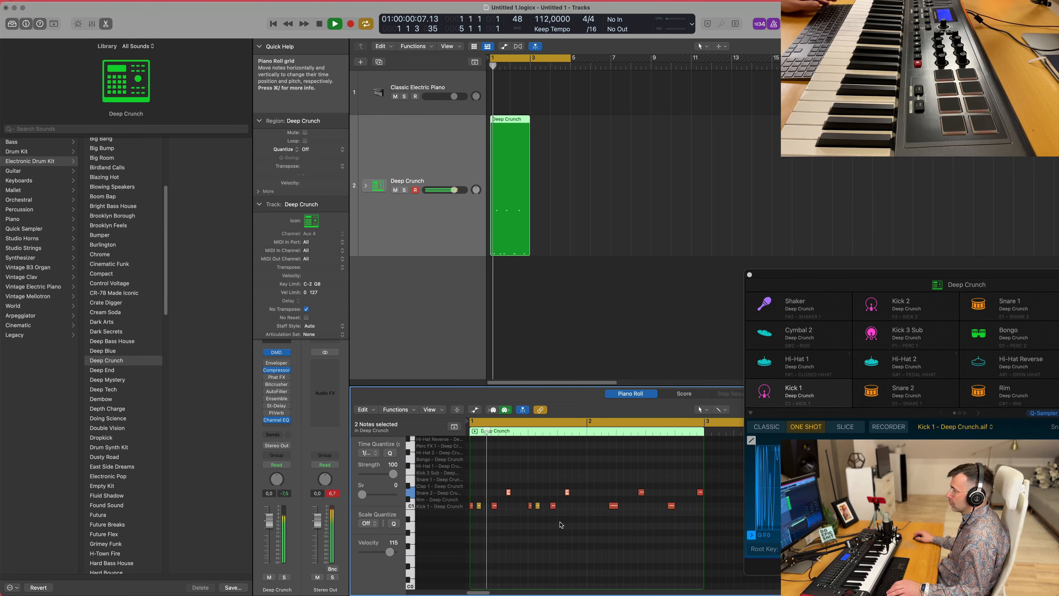
# Delete all the Kick 1 and Snare 2 notes in bar 2 and start playback
pyautogui.press('space')
pyautogui.moveTo(603, 484); pyautogui.dragTo(696, 516)
pyautogui.press('Delete')
pyautogui.press('space')
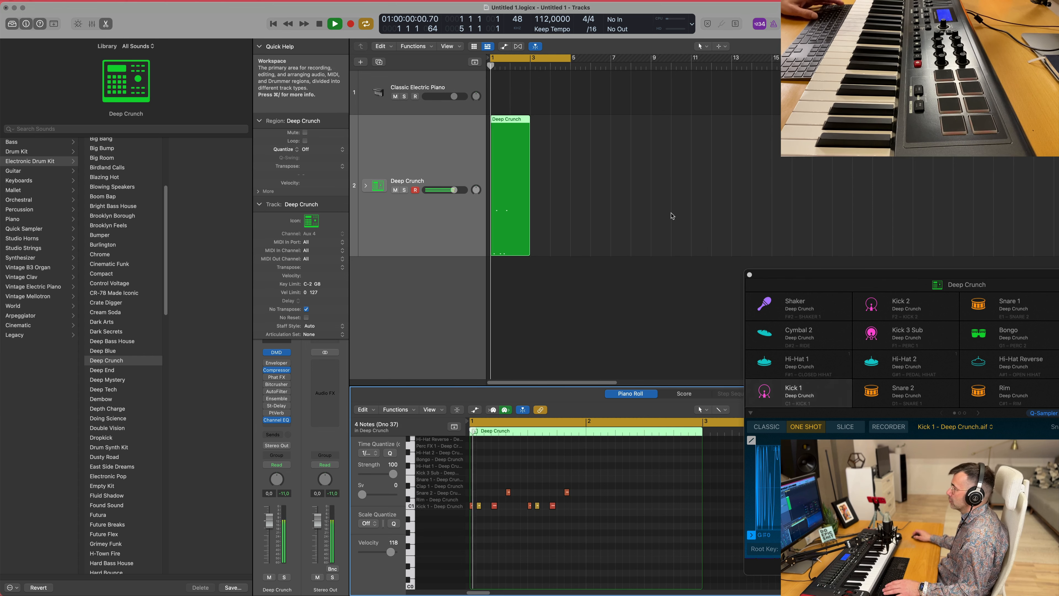
# Delete the second Kick 1 note in bar 1 and play the pattern back
pyautogui.scroll(-1, 641, 524)
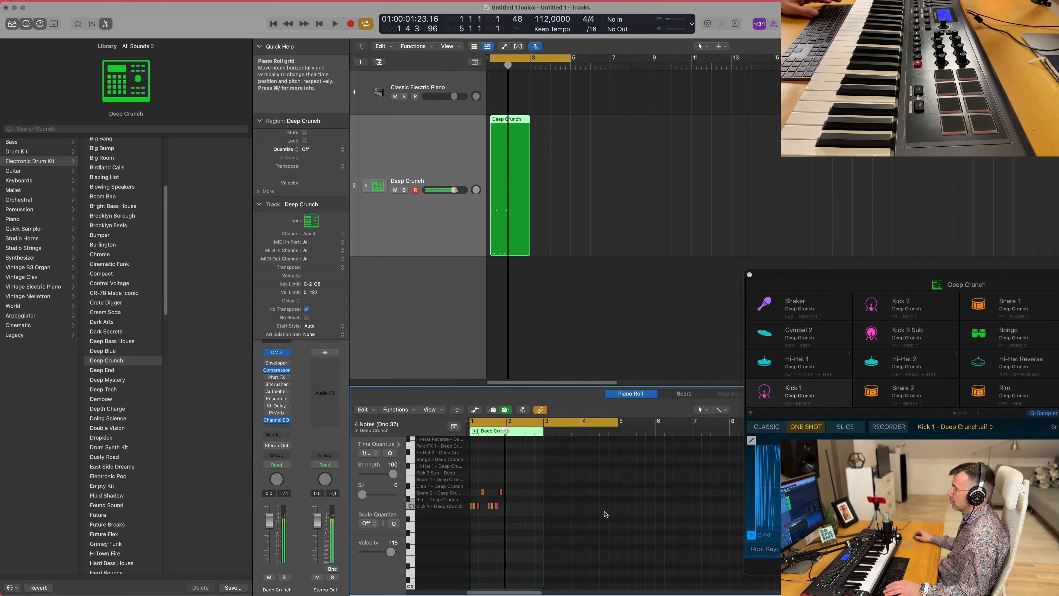
pyautogui.scroll(1, 554, 503)
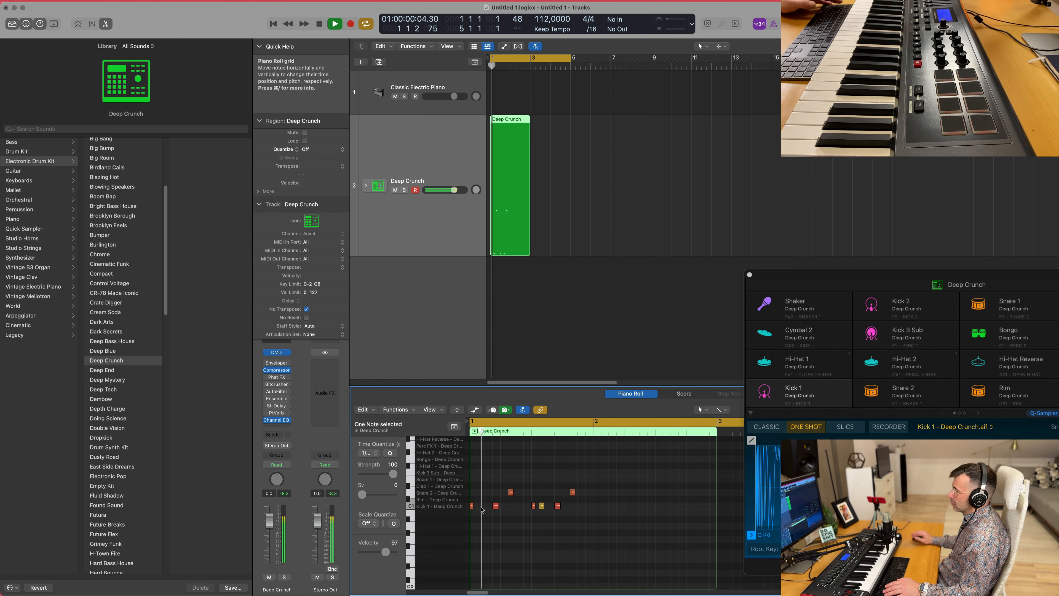
pyautogui.press('space')
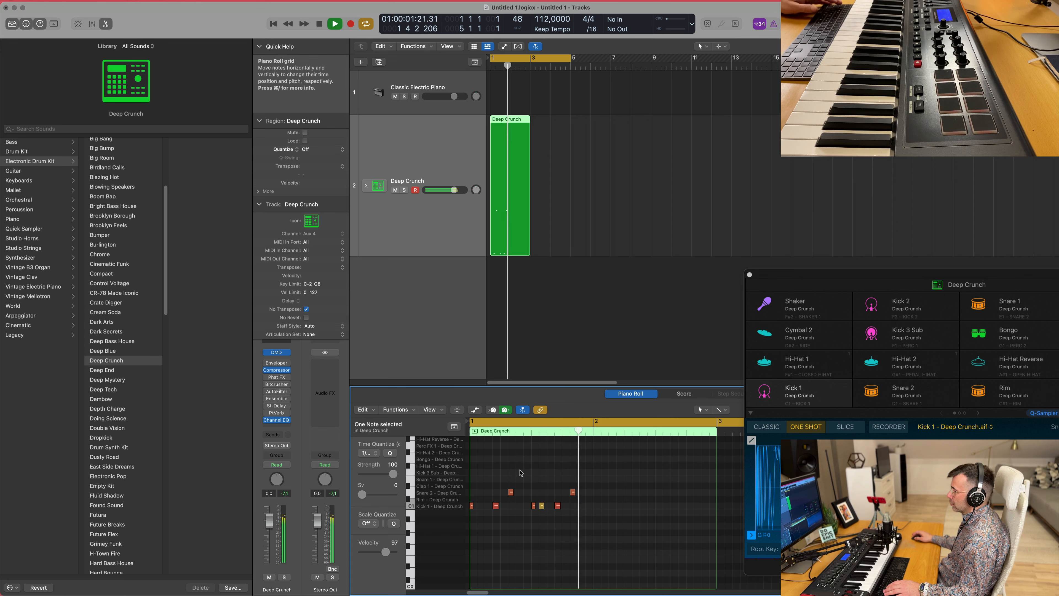
# Copy the seven notes of bar 1 into bar 2 and play the two-bar pattern
pyautogui.moveTo(586, 487); pyautogui.dragTo(592, 508)
pyautogui.hscroll(-1, 586, 509)
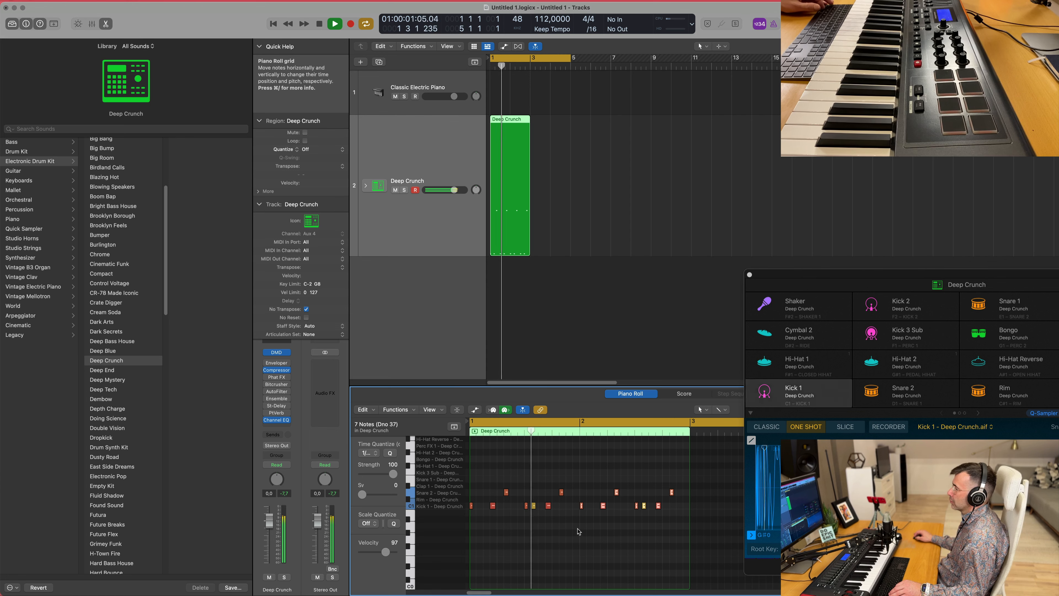
pyautogui.hscroll(2, 580, 532)
pyautogui.hscroll(-1, 584, 533)
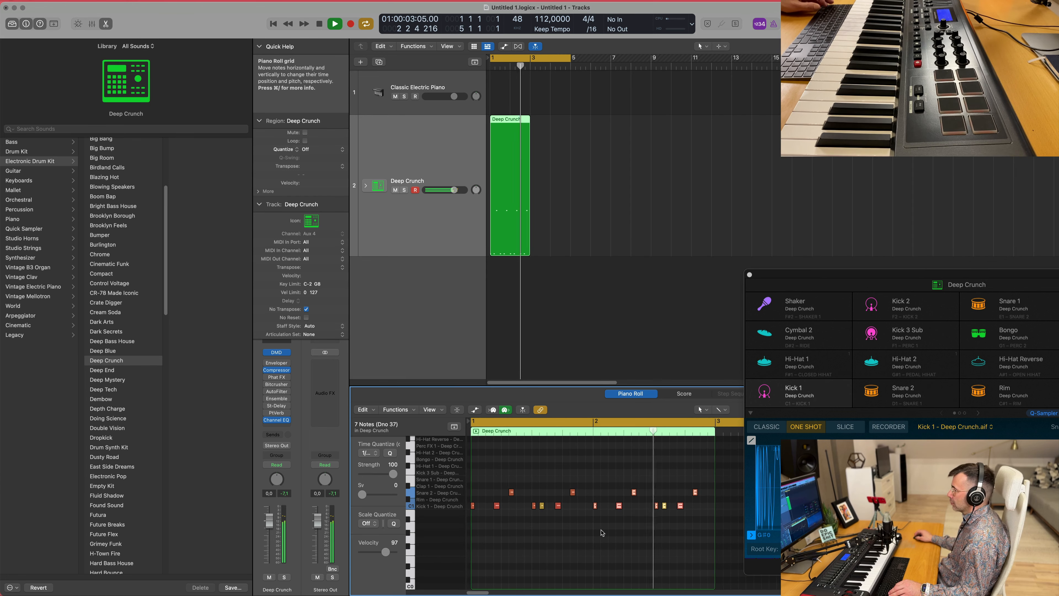
pyautogui.press('space')
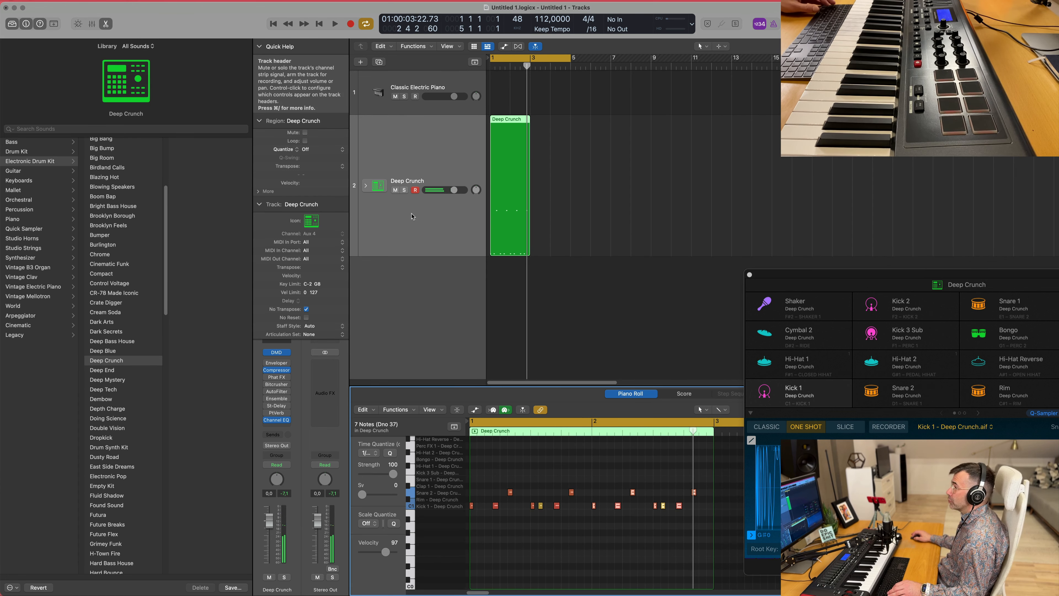
# Expand the drum kit track, copy its region to the Kick 1 track and delete the four snare notes from the copy
pyautogui.click(366, 186)
pyautogui.scroll(-2, 507, 125)
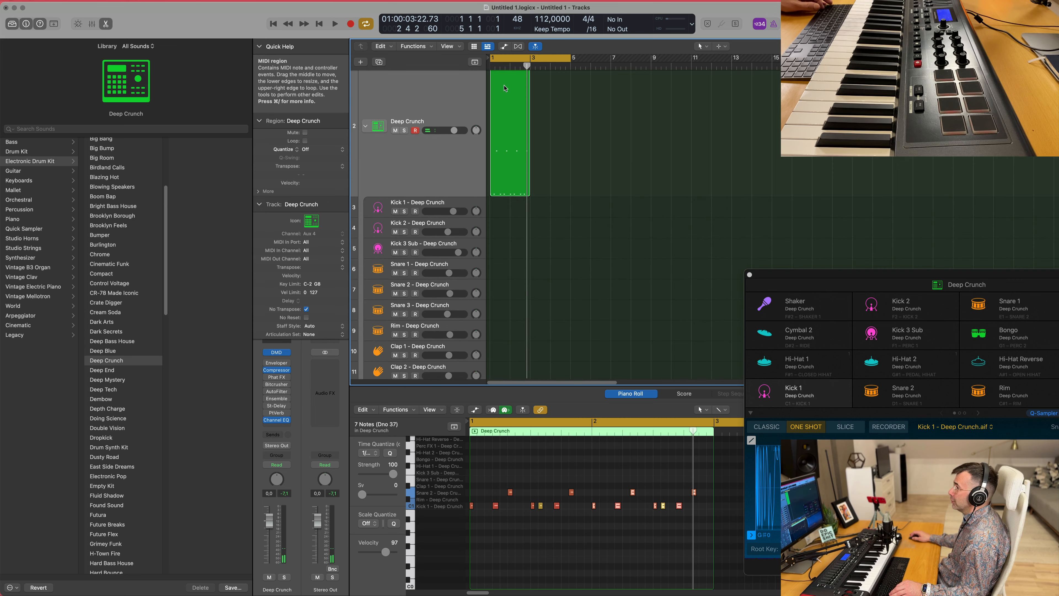
pyautogui.moveTo(505, 89); pyautogui.dragTo(505, 230)
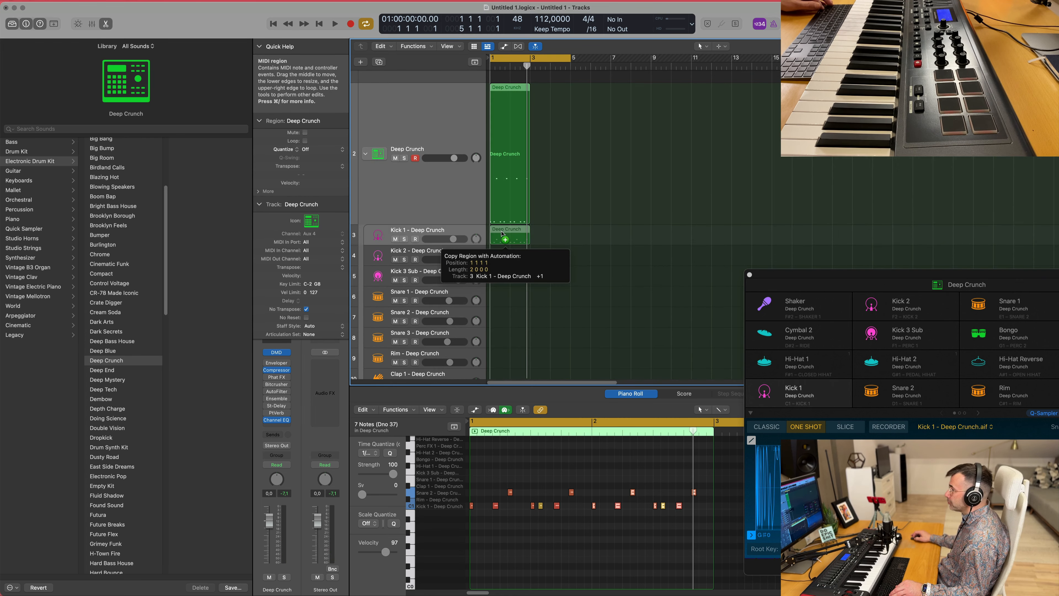
pyautogui.moveTo(497, 475); pyautogui.dragTo(717, 497)
pyautogui.press('space')
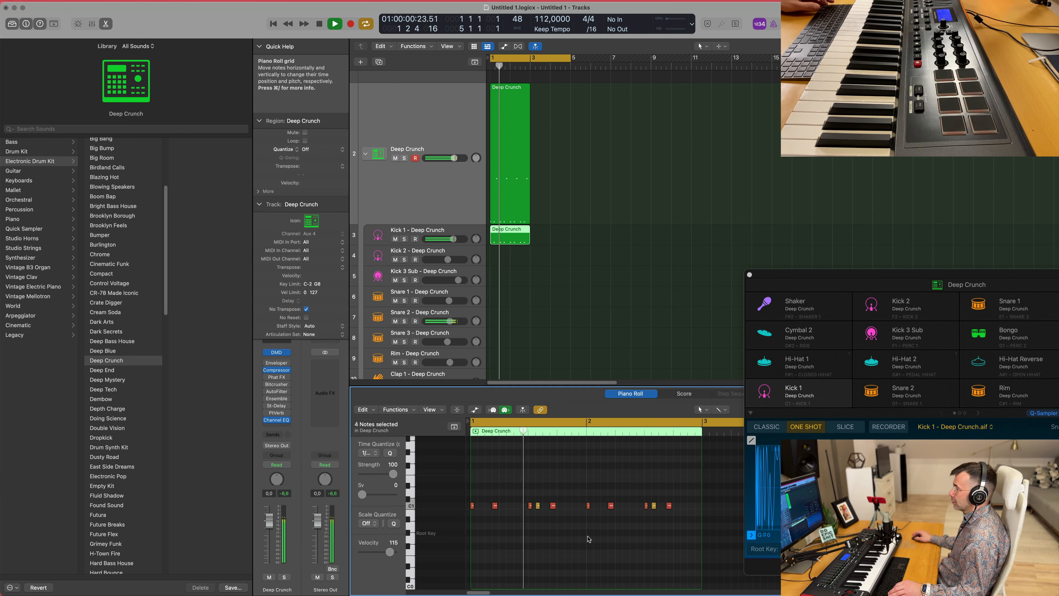
pyautogui.press('space')
# Delete all the Kick 1 notes from the original region on the main Deep Crunch track
pyautogui.click(510, 132)
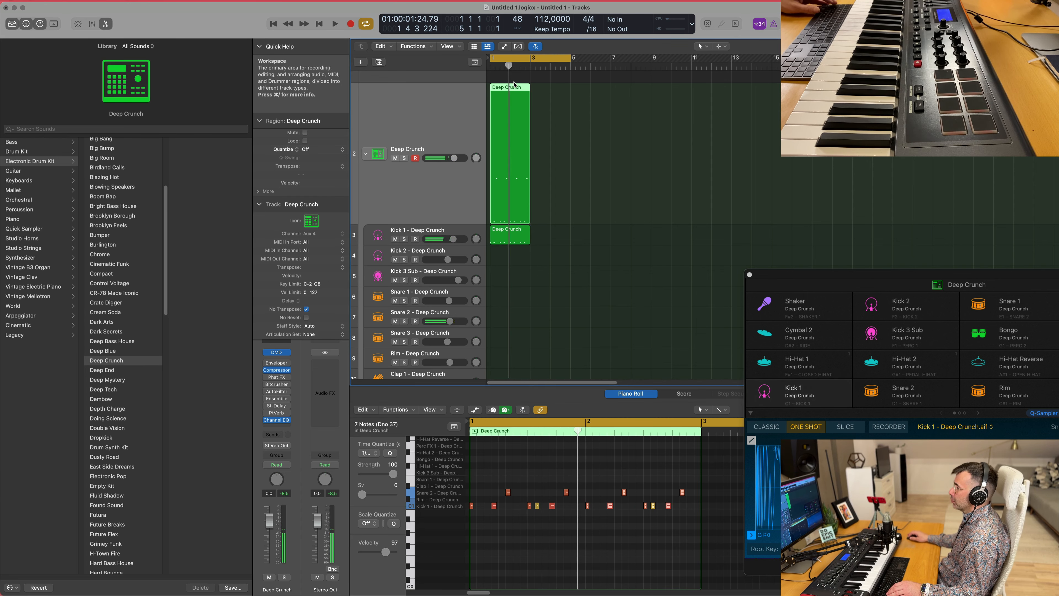
pyautogui.moveTo(683, 515); pyautogui.dragTo(443, 508)
pyautogui.press('Delete')
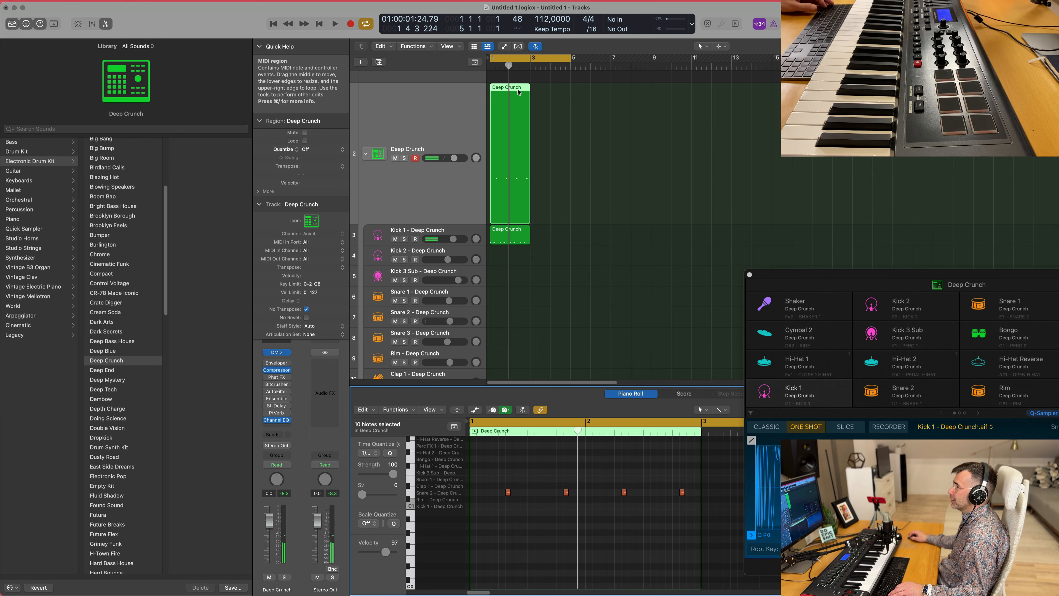
# Move the snare region from the main Deep Crunch track to the Snare 1 track and play it back
pyautogui.moveTo(519, 92); pyautogui.dragTo(503, 318)
pyautogui.press('space')
pyautogui.hscroll(1, 552, 353)
pyautogui.hscroll(-2, 566, 440)
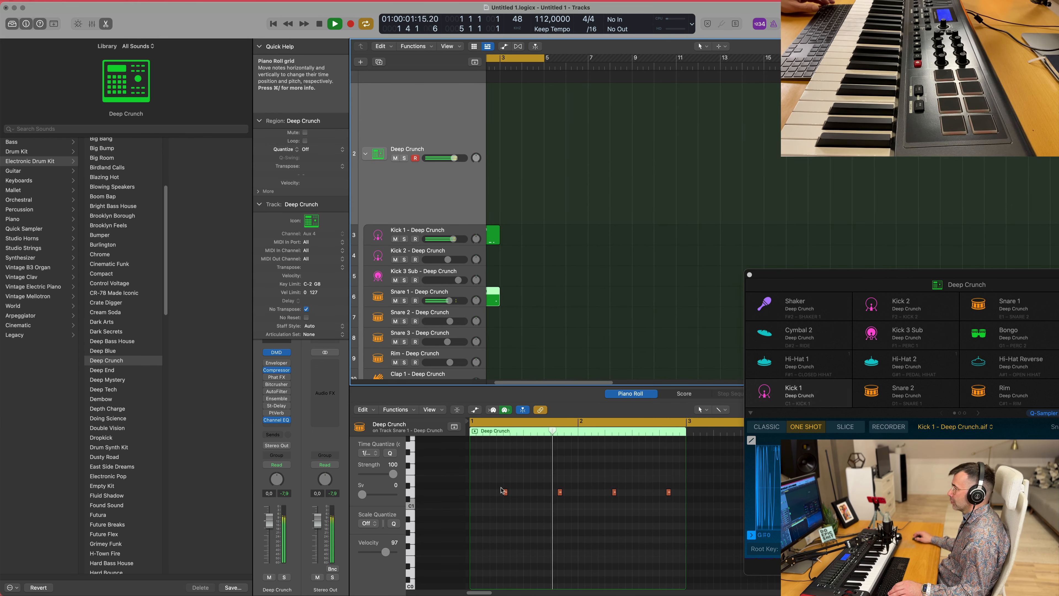
# Transpose the four notes in the Snare 1 track's region up one octave and play the beat
pyautogui.moveTo(491, 464); pyautogui.dragTo(745, 528)
pyautogui.press('space')
pyautogui.press('space')
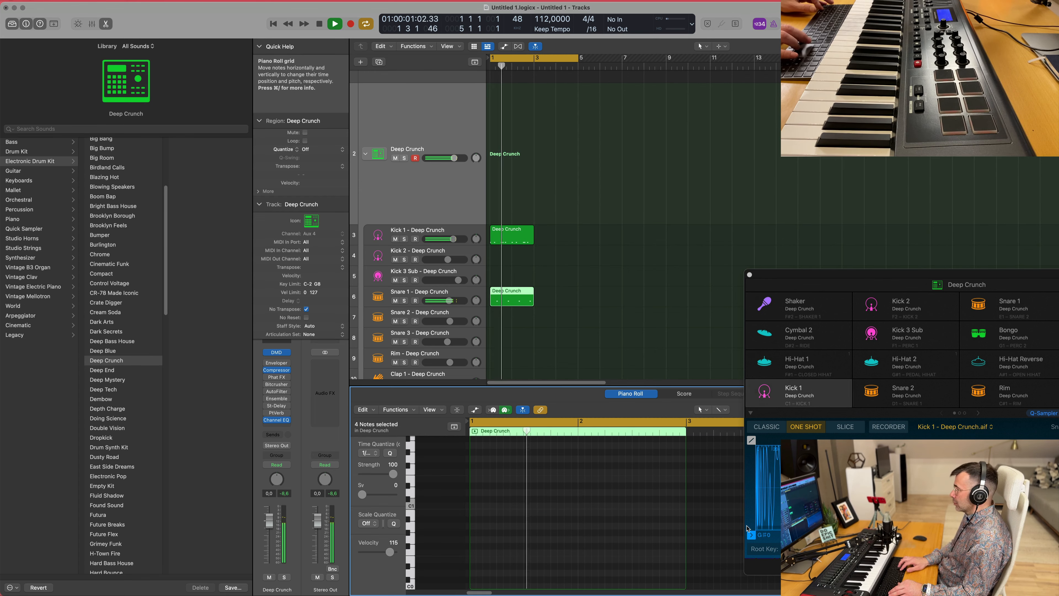
pyautogui.press('space')
pyautogui.press('space')
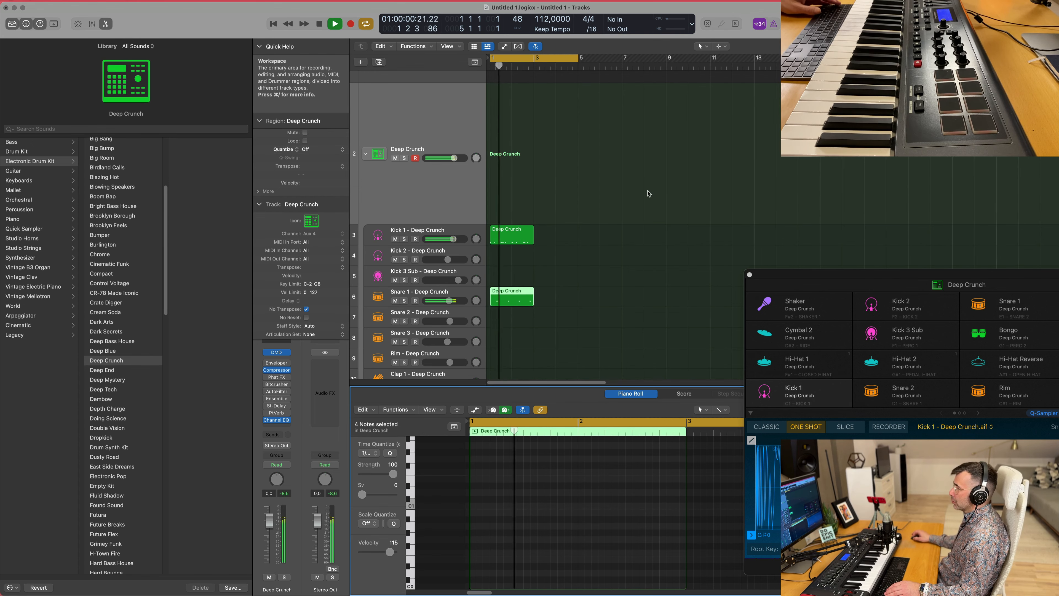
pyautogui.scroll(-4, 542, 251)
pyautogui.scroll(5, 574, 566)
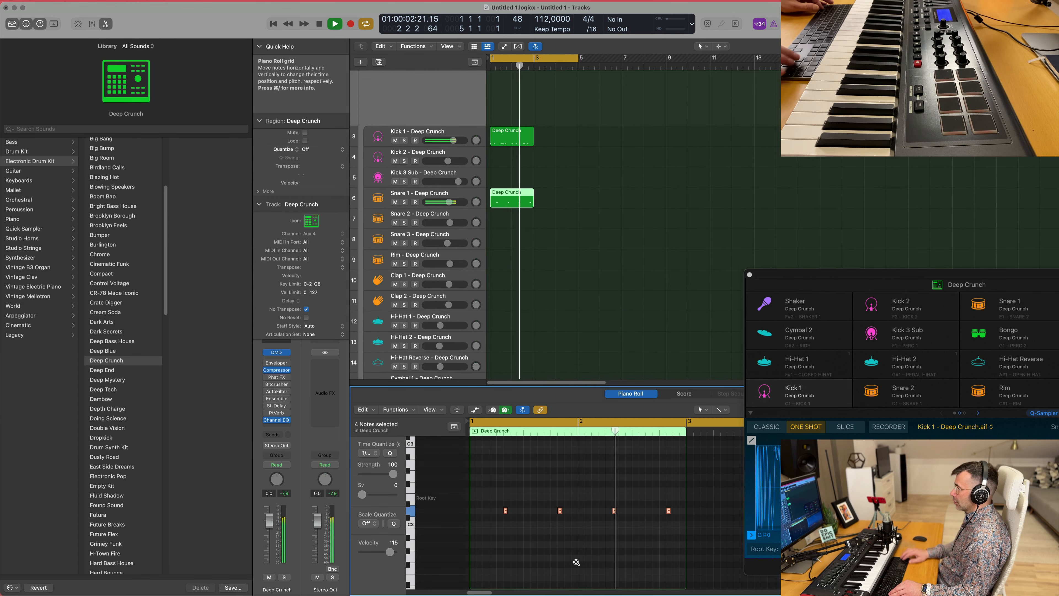
# Play the beat, move the Snare 1 region to the Snare 2 track, and resume playback
pyautogui.press('space')
pyautogui.press('space')
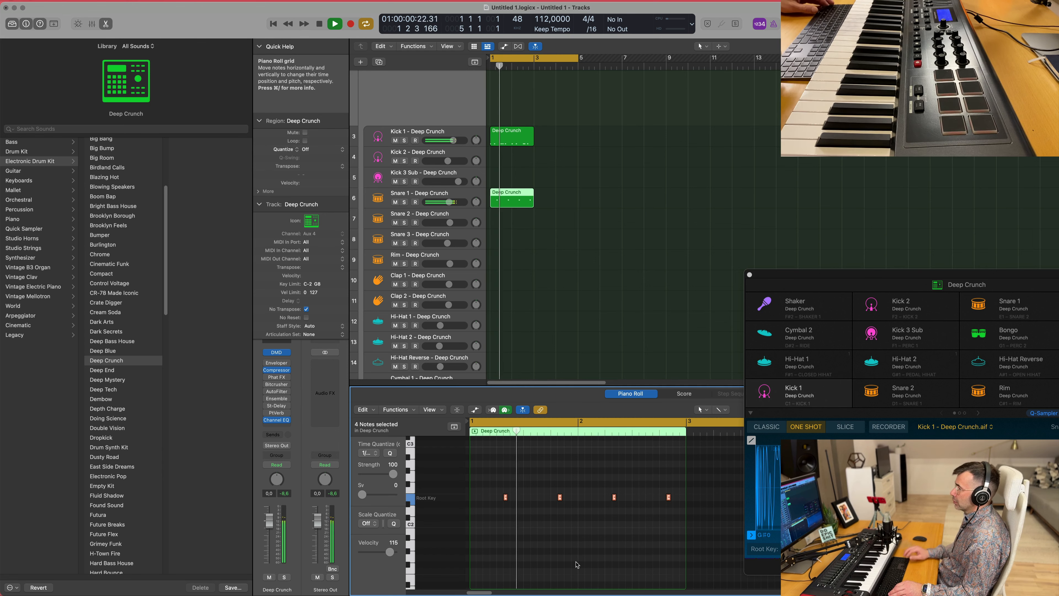
pyautogui.moveTo(521, 201); pyautogui.dragTo(524, 221)
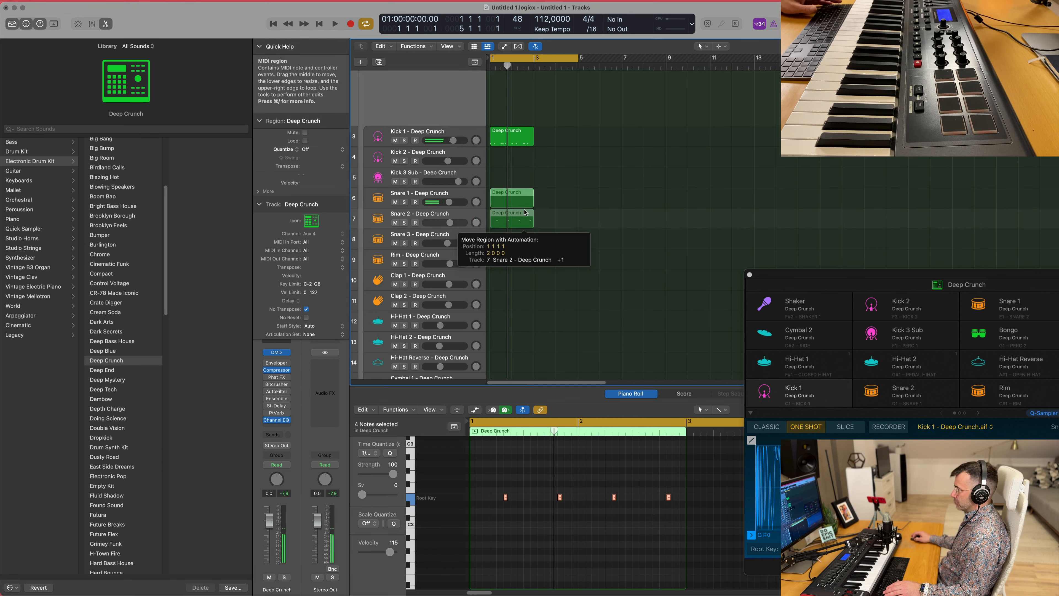
pyautogui.press('space')
# Transpose the four notes in the Snare 2 region up eight semitones to C3 and play the beat
pyautogui.moveTo(490, 488); pyautogui.dragTo(683, 527)
pyautogui.hotkey('alt', 'Up')
pyautogui.hotkey('alt', 'Up')
pyautogui.hotkey('alt', 'Up')
pyautogui.hotkey('alt', 'Up')
pyautogui.hotkey('alt', 'Up')
pyautogui.hotkey('alt', 'Up')
pyautogui.hotkey('alt', 'Up')
pyautogui.hotkey('alt', 'Up')
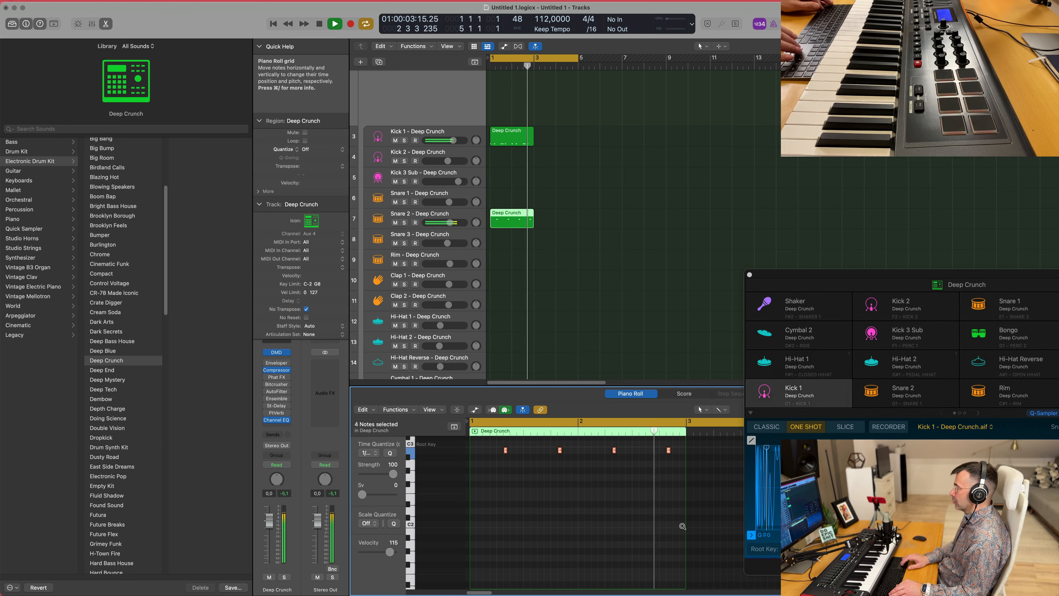
pyautogui.press('space')
pyautogui.press('space')
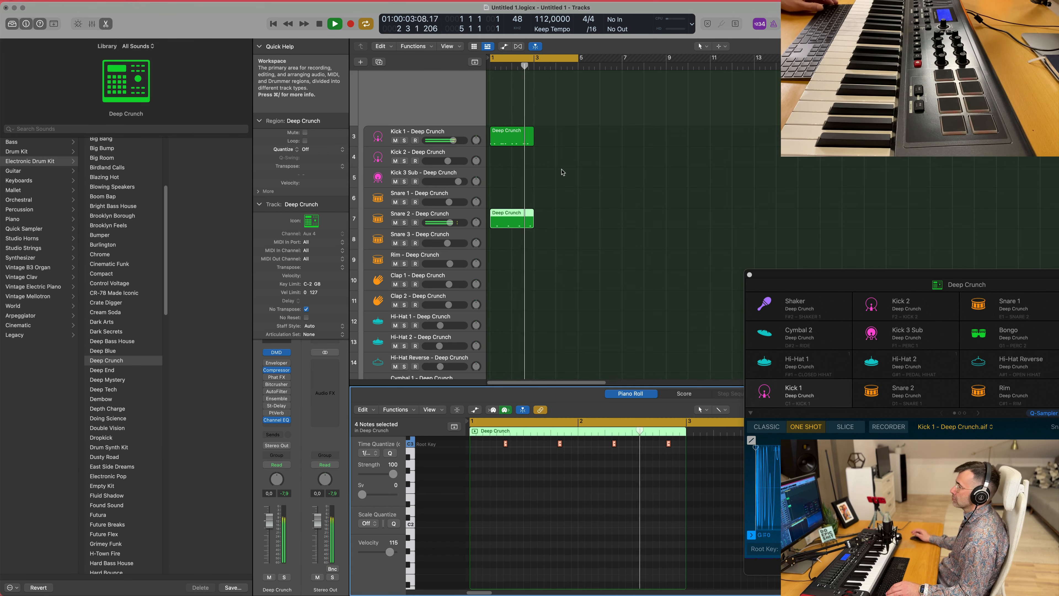
# Repeat the Kick 1 and Snare 2 regions once so they fill bars 3 and 4
pyautogui.moveTo(543, 141); pyautogui.dragTo(503, 234)
pyautogui.press('super+r')
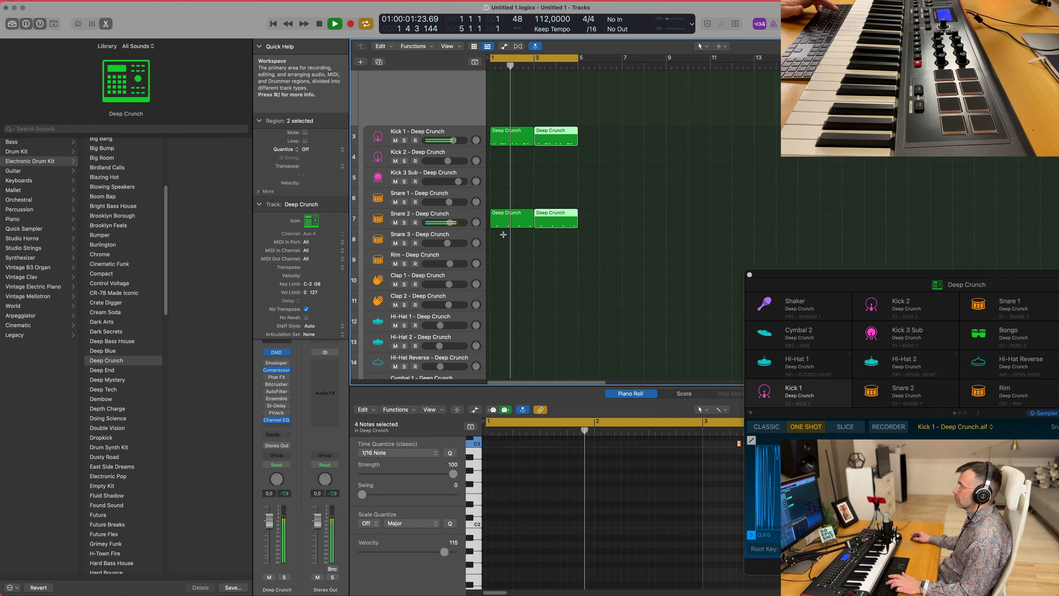
pyautogui.click(592, 228)
# Try shifting the four notes in the first Snare 2 region slightly earlier, listen to them, and undo the move
pyautogui.click(502, 221)
pyautogui.press('space')
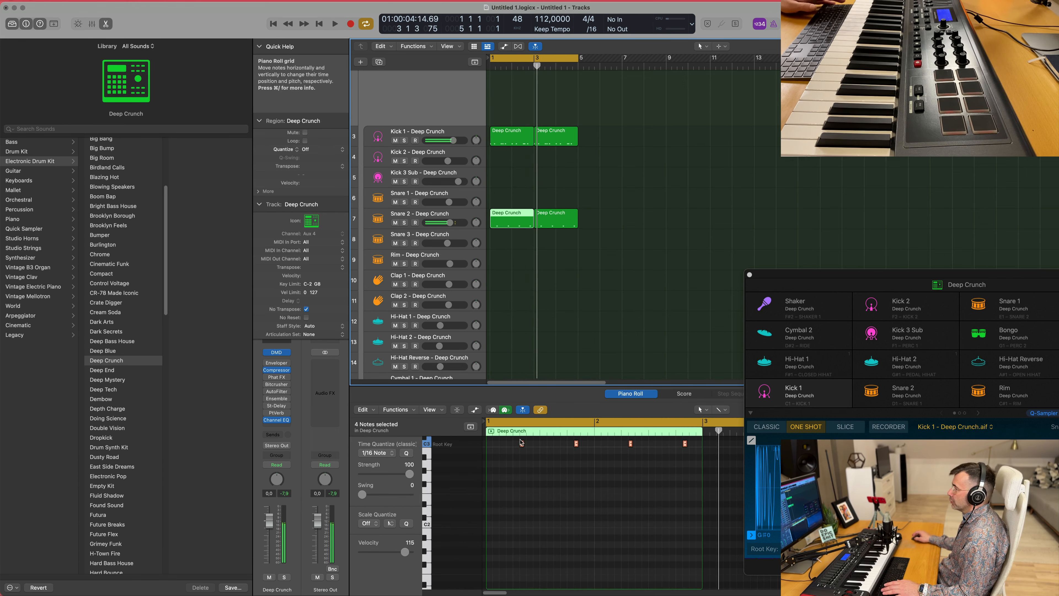
pyautogui.scroll(3, 529, 456)
pyautogui.moveTo(517, 451); pyautogui.dragTo(699, 479)
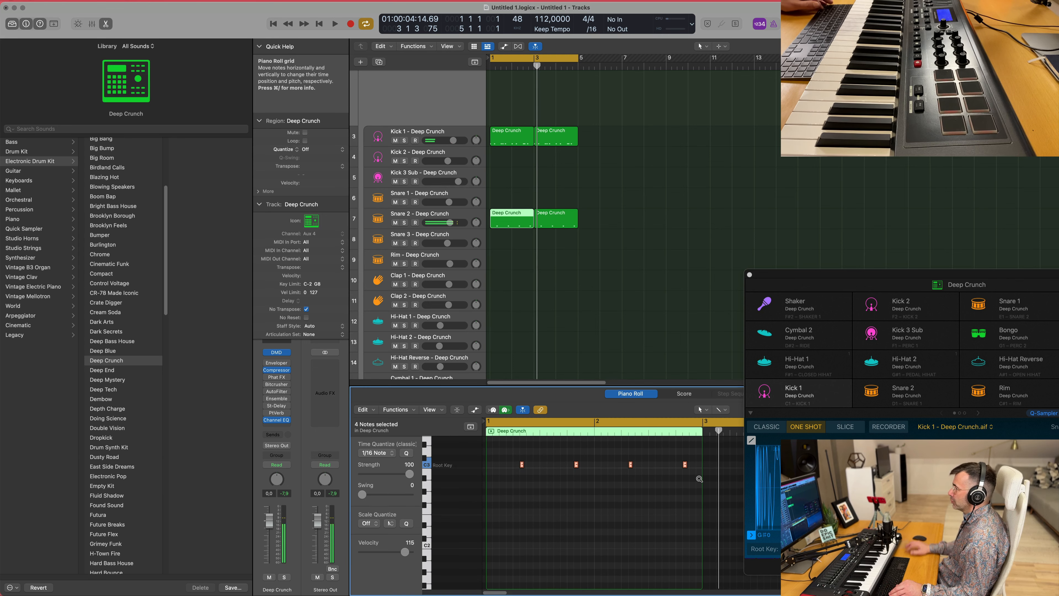
pyautogui.scroll(2, 700, 481)
pyautogui.press('space')
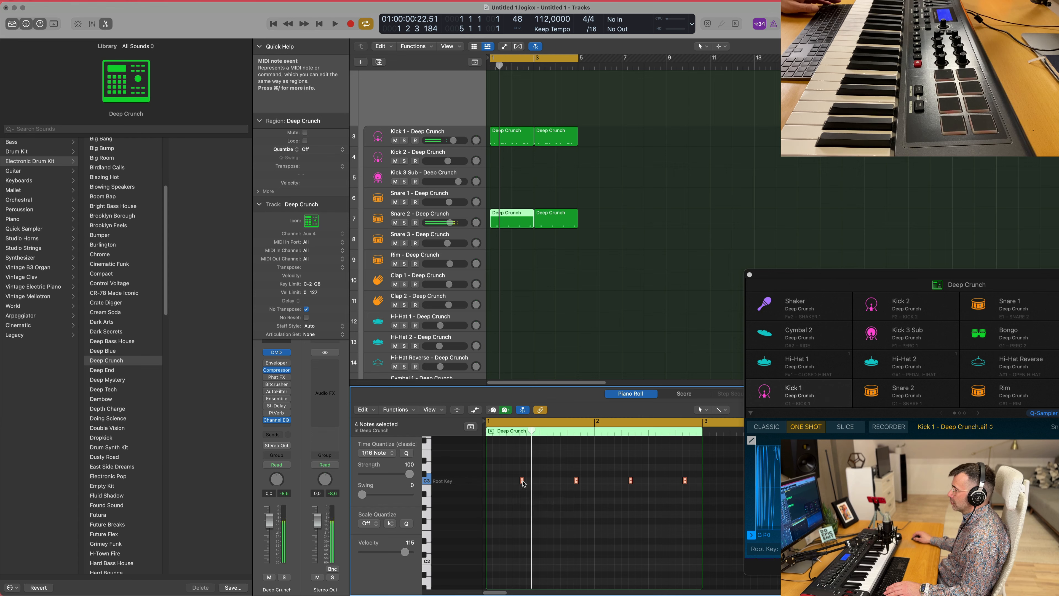
pyautogui.moveTo(521, 483); pyautogui.dragTo(515, 482)
pyautogui.press('space')
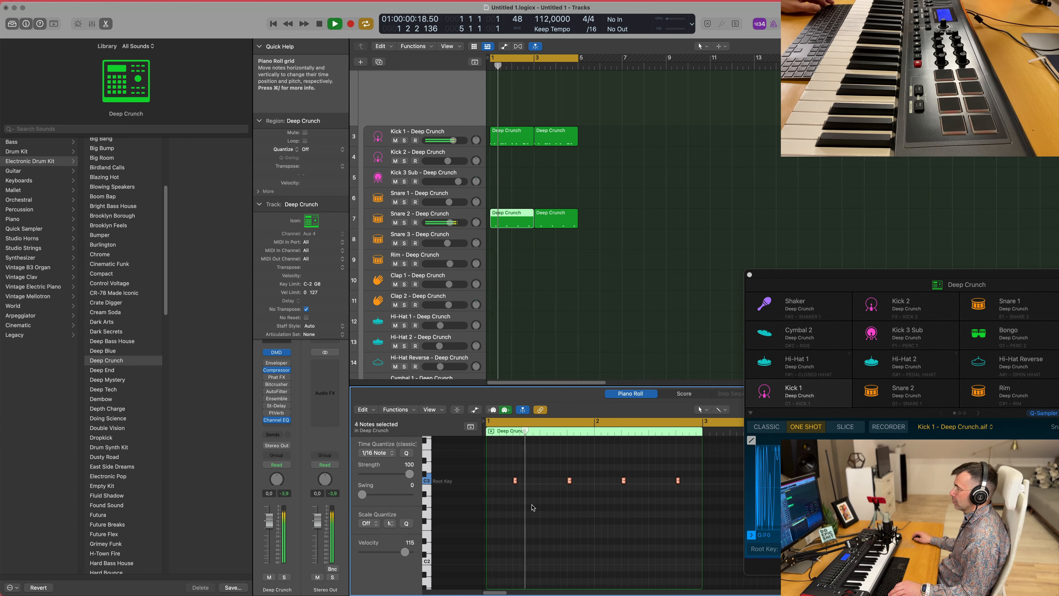
pyautogui.press('super+z')
pyautogui.press('space')
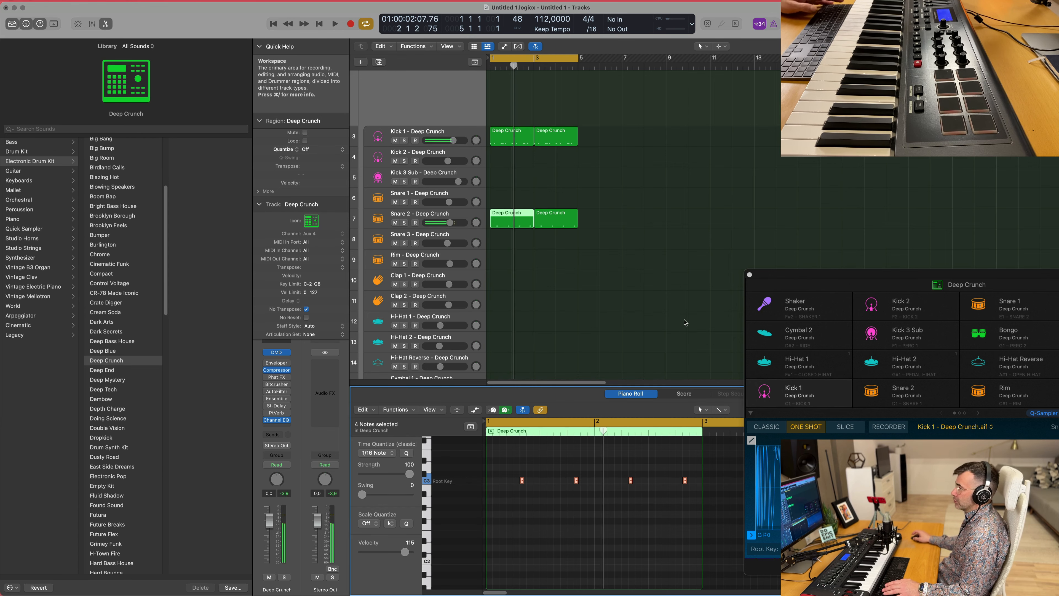
# Place a copy of the four-note snare region at bar 1 on Hi-Hat 1 and duplicate its notes into eight evenly spaced offbeat hits
pyautogui.press('space')
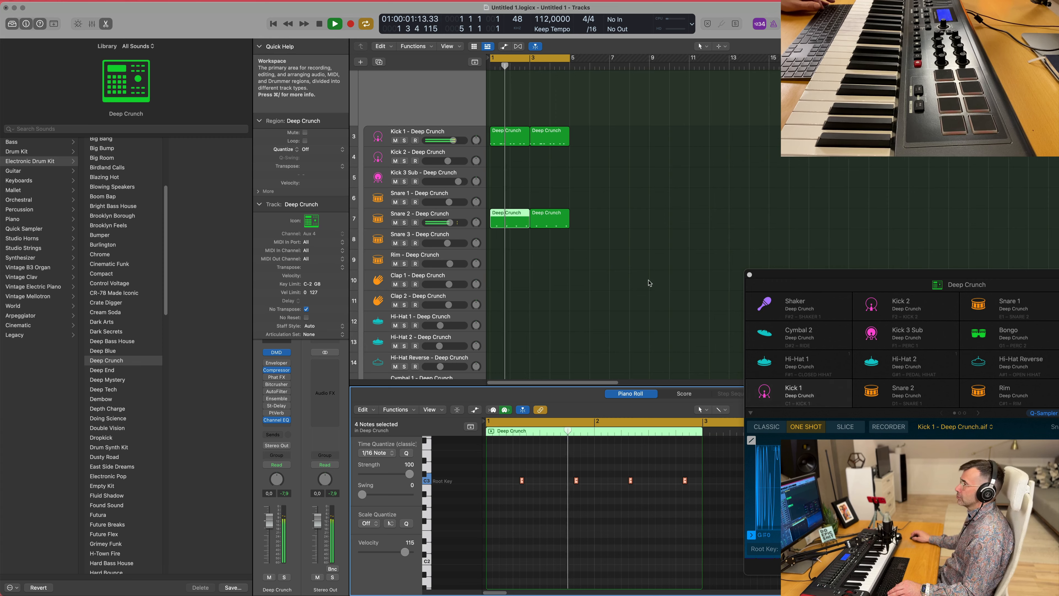
pyautogui.hscroll(1, 608, 283)
pyautogui.hscroll(-2, 608, 283)
pyautogui.scroll(-1, 608, 283)
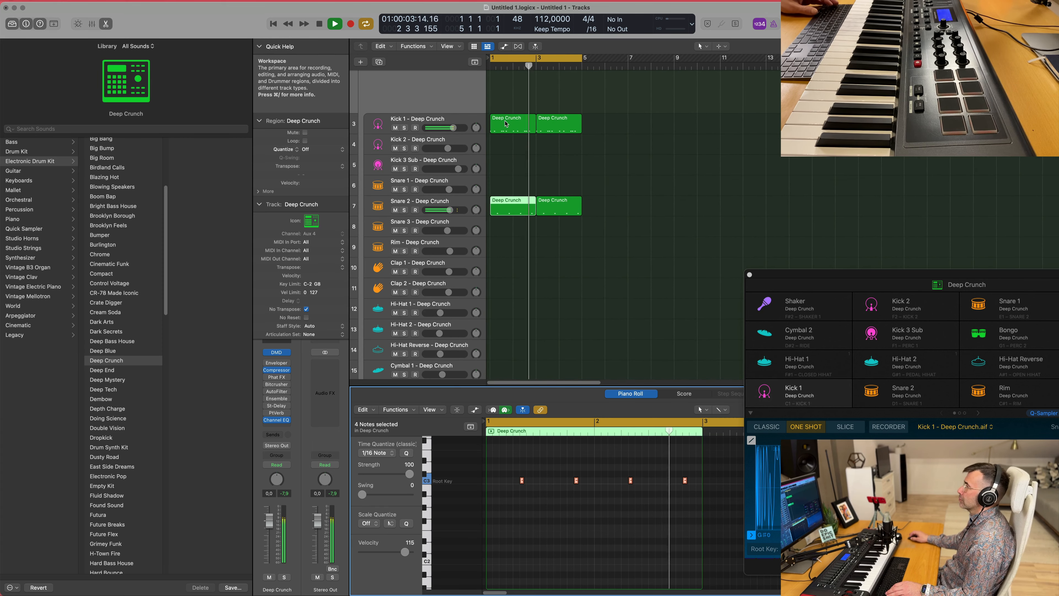
pyautogui.moveTo(506, 123); pyautogui.dragTo(503, 315)
pyautogui.moveTo(512, 470); pyautogui.dragTo(732, 510)
pyautogui.moveTo(522, 481)
pyautogui.mouseDown()
pyautogui.moveTo(502, 484)
pyautogui.moveTo(527, 484)
pyautogui.mouseUp()
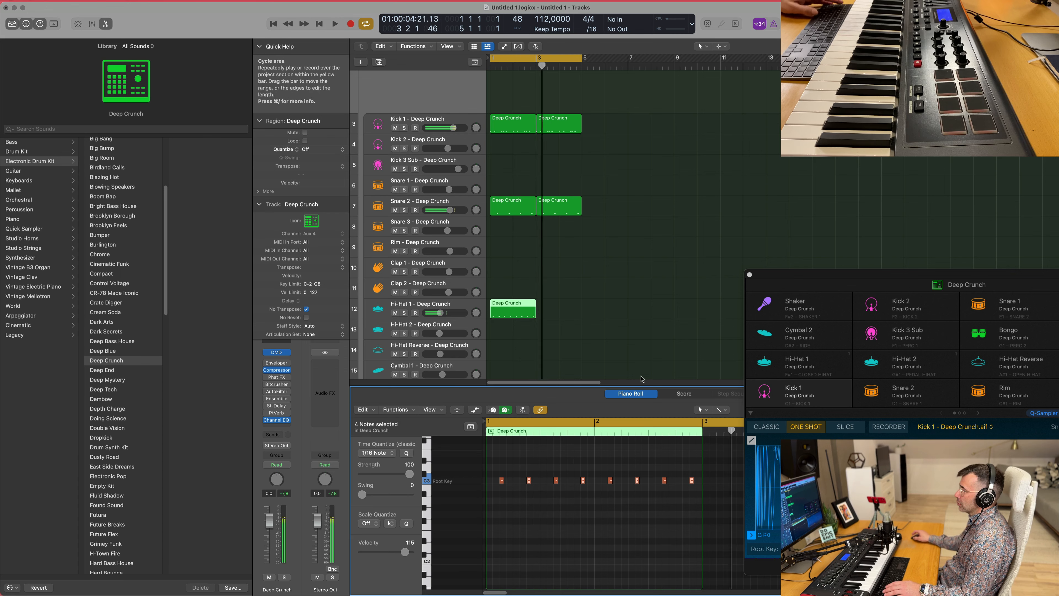
# Copy the Hi-Hat 1 region to bar 3 and play the four-bar beat
pyautogui.click(496, 311)
pyautogui.moveTo(495, 309); pyautogui.dragTo(541, 310)
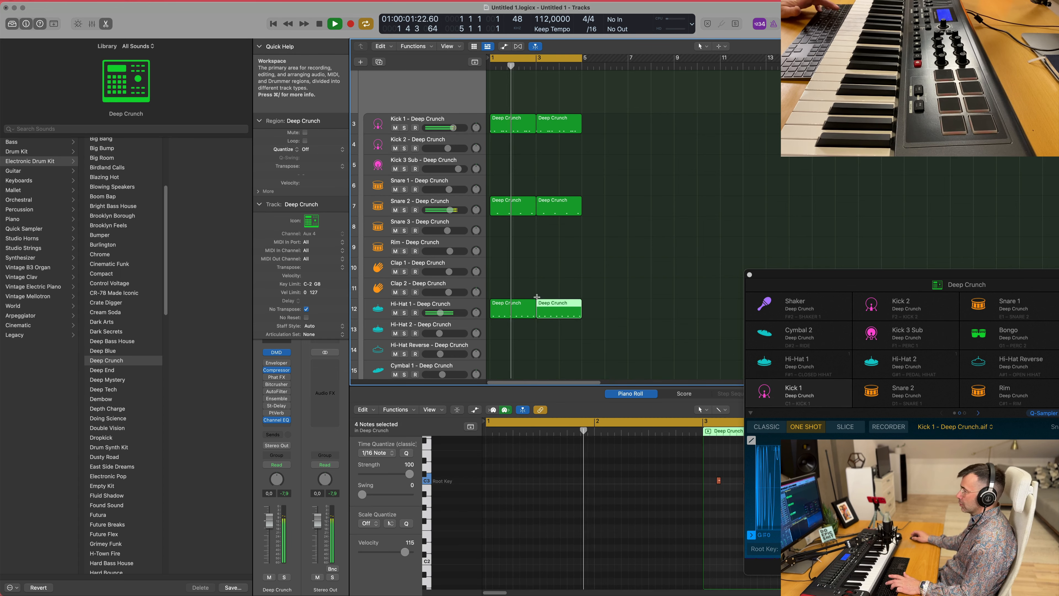
pyautogui.press('space')
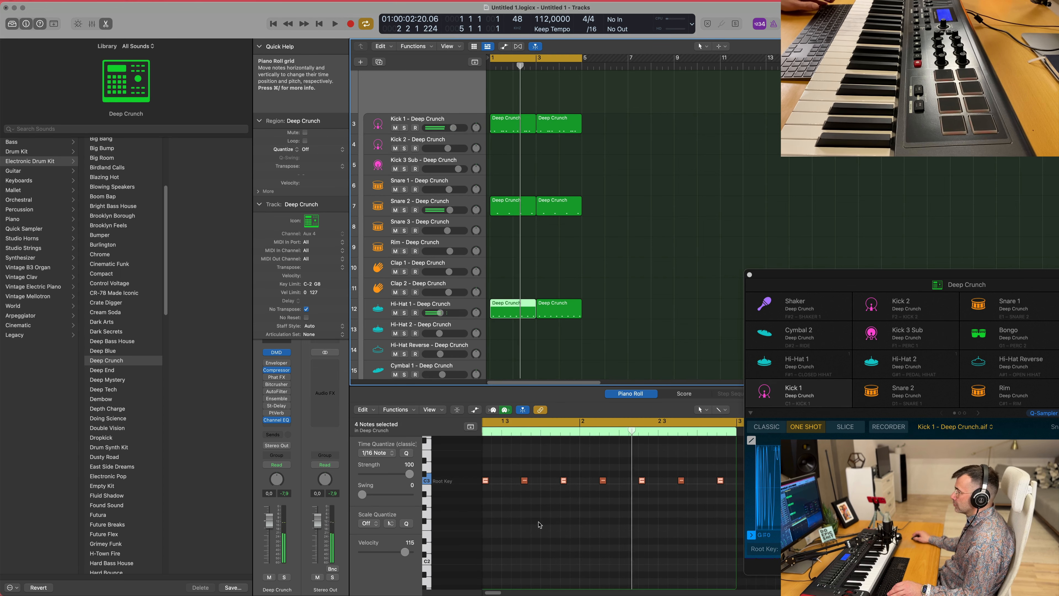
pyautogui.press('space')
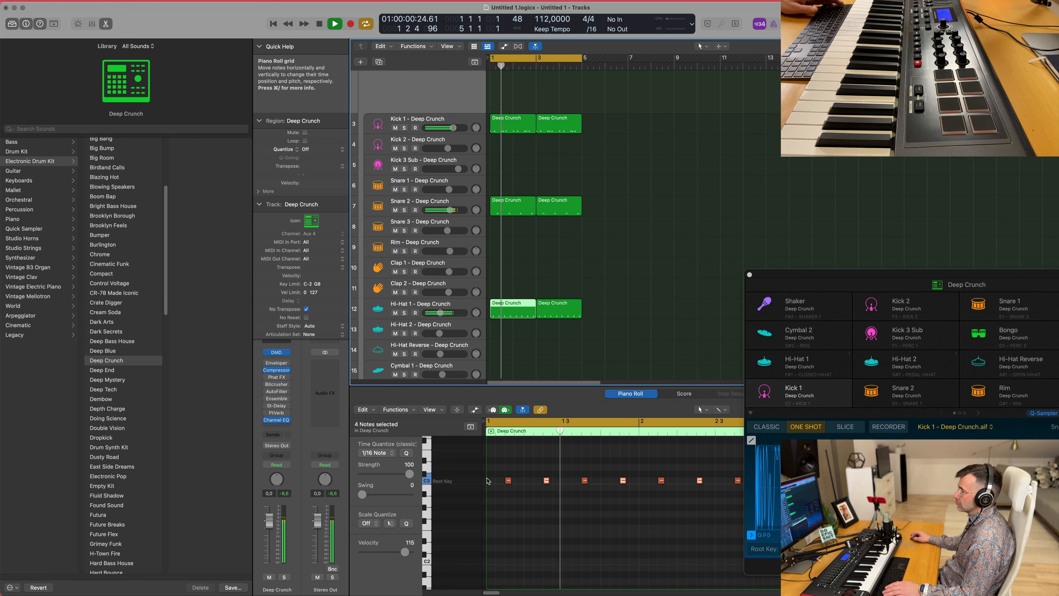
pyautogui.scroll(-2, 528, 498)
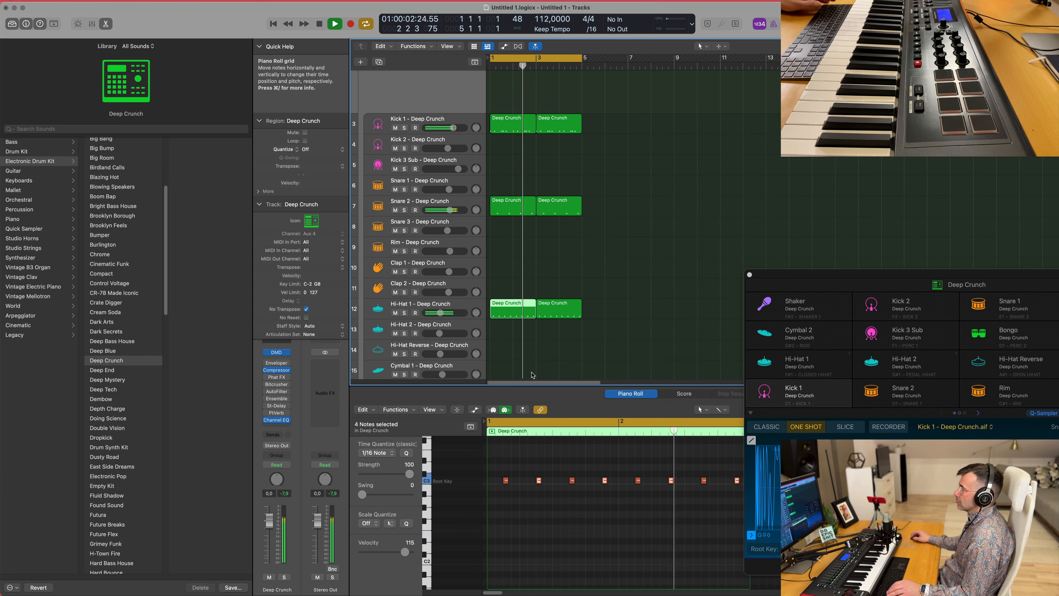
pyautogui.press('space')
# Shift the notes in both Snare 2 regions so they land on beats 2 and 4, listening to the result
pyautogui.moveTo(660, 203); pyautogui.dragTo(519, 223)
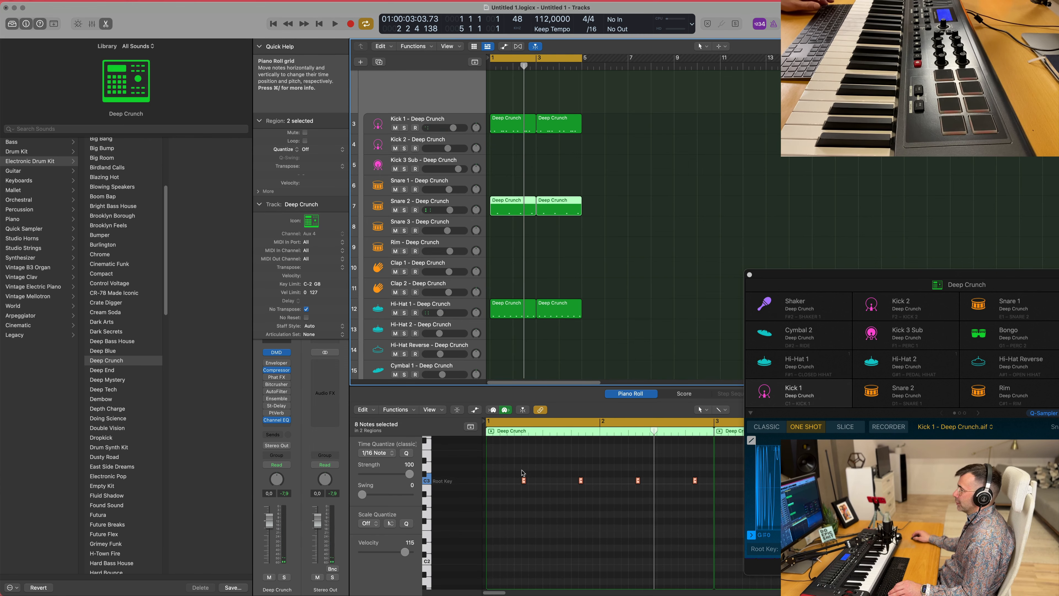
pyautogui.moveTo(524, 483); pyautogui.dragTo(550, 488)
pyautogui.press('space')
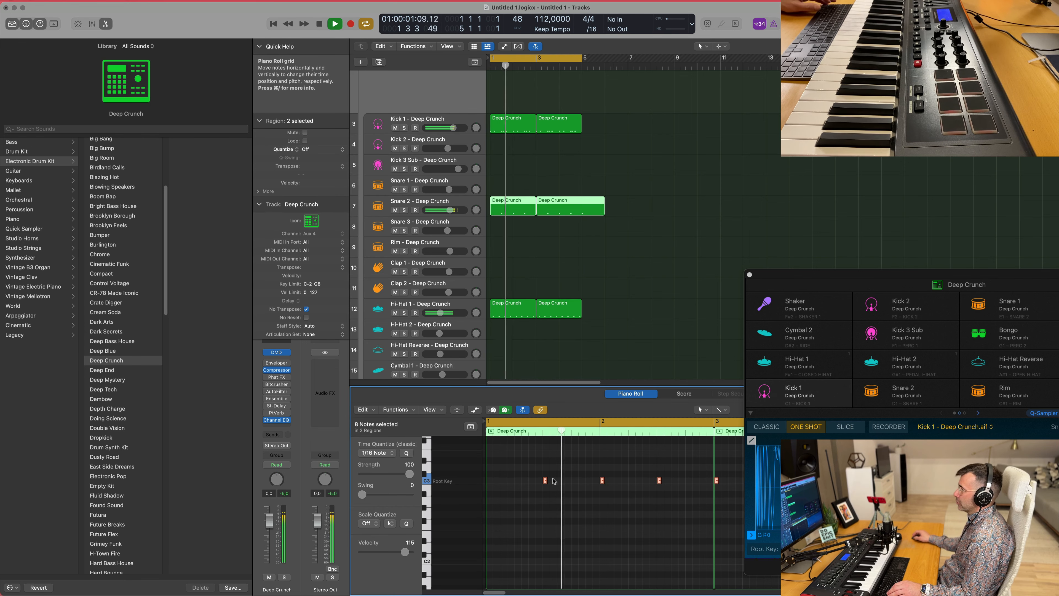
pyautogui.moveTo(544, 484); pyautogui.dragTo(525, 487)
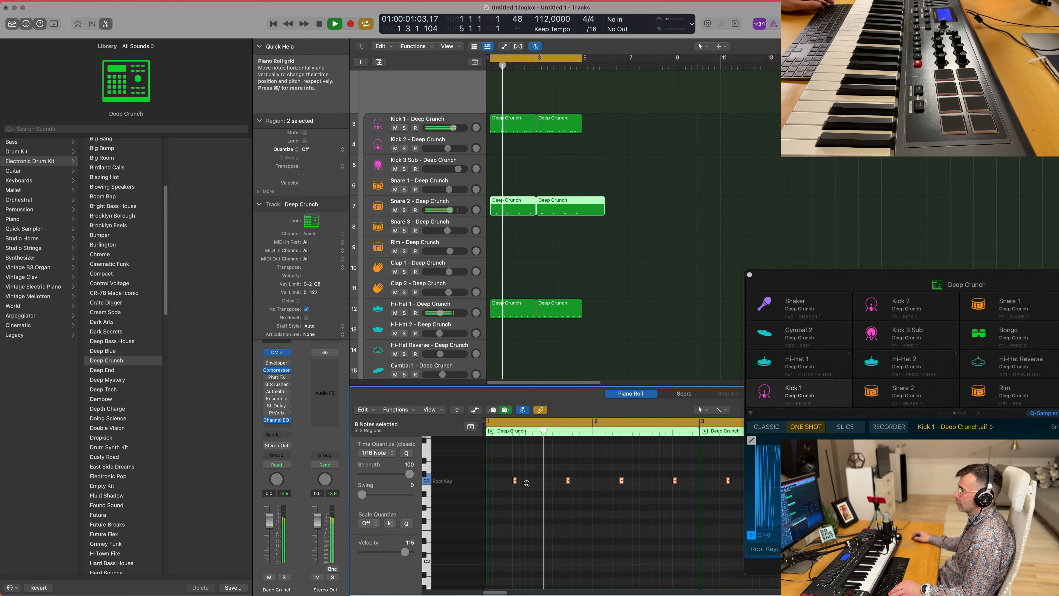
pyautogui.scroll(-2, 527, 483)
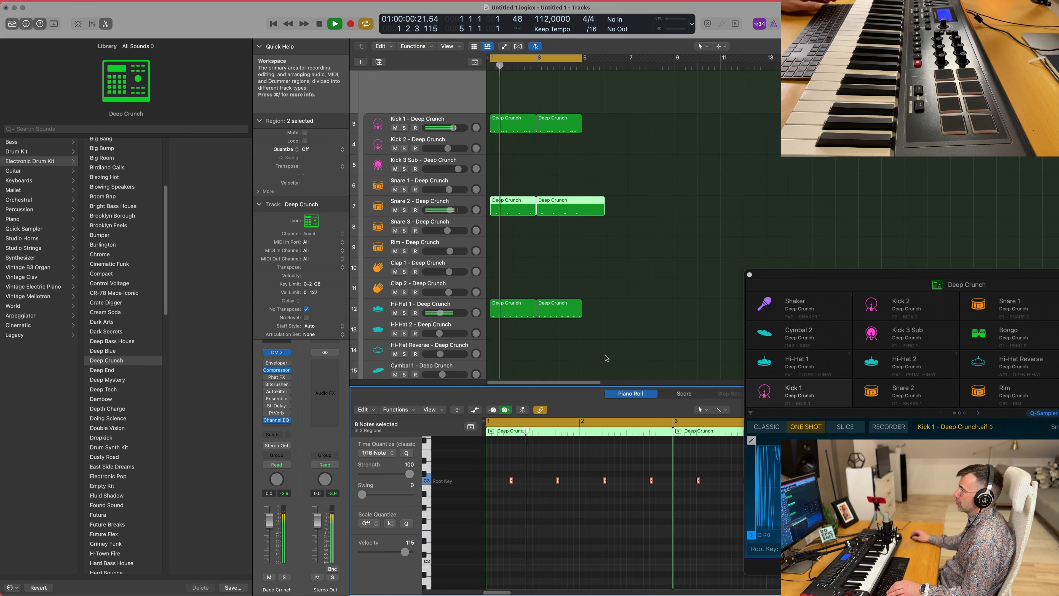
# Delete the overlong second Snare 2 region and replace it with a repeat of the first two-bar region
pyautogui.click(612, 202)
pyautogui.click(599, 202)
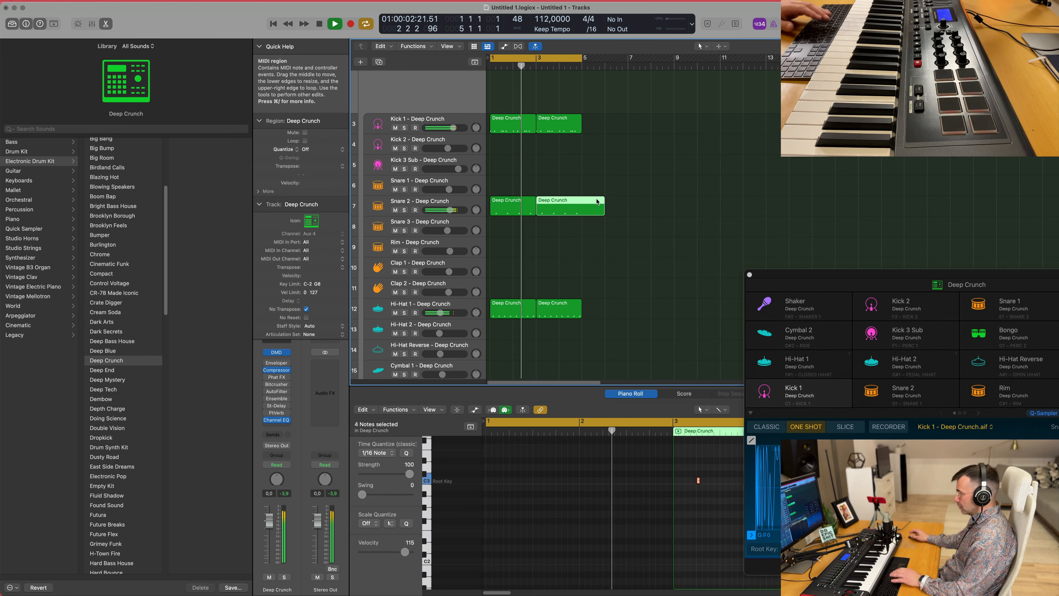
pyautogui.press('Delete')
pyautogui.click(513, 205)
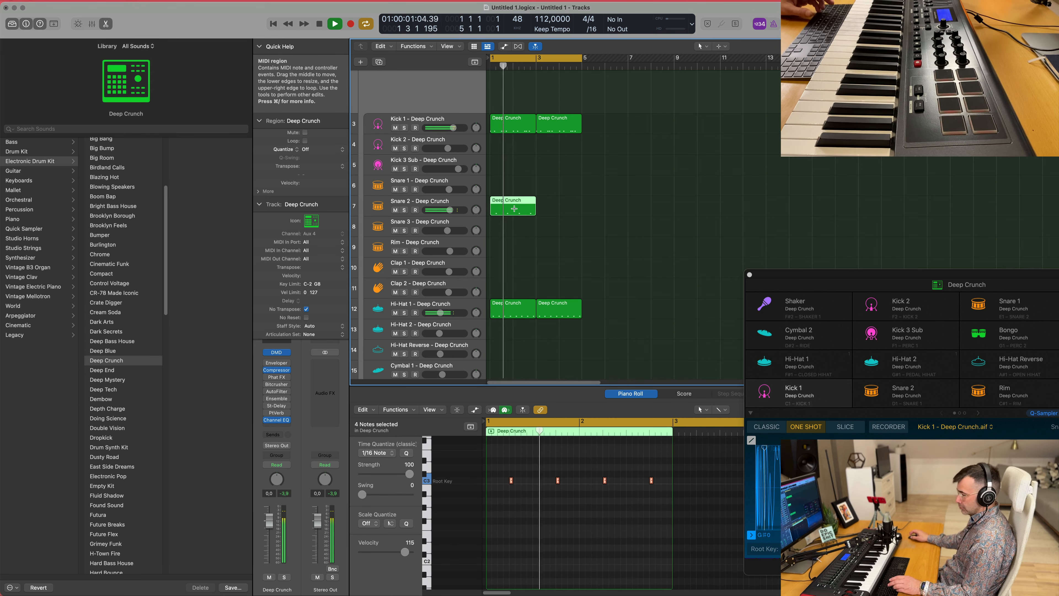
pyautogui.press('super+r')
pyautogui.click(574, 268)
# Lower the Hi-Hat 1 track's volume to -15.6 dB
pyautogui.click(421, 304)
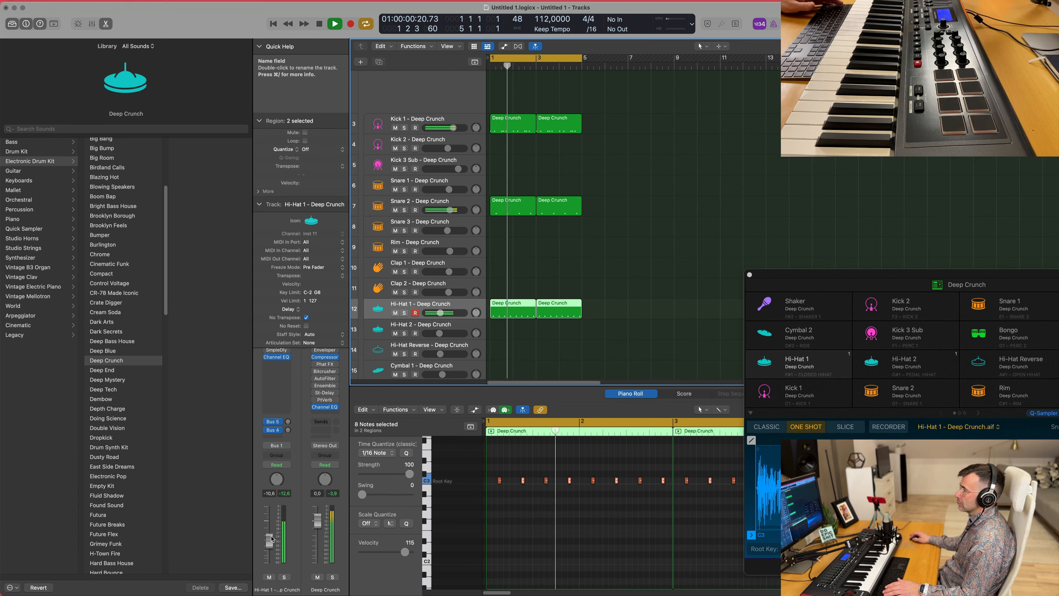
pyautogui.moveTo(271, 539); pyautogui.dragTo(271, 545)
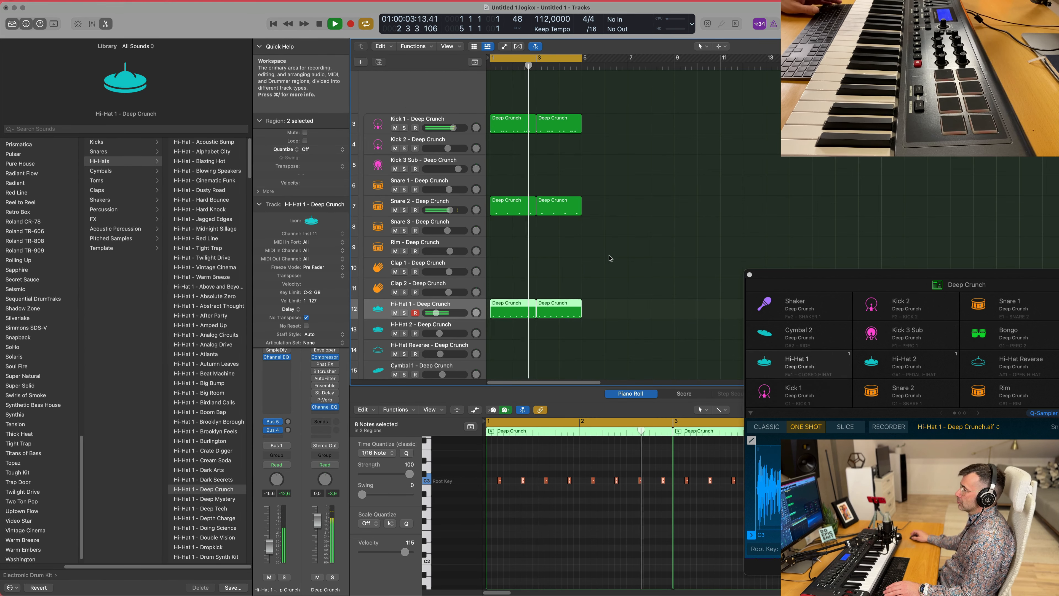
pyautogui.scroll(-2, 611, 251)
pyautogui.click(615, 146)
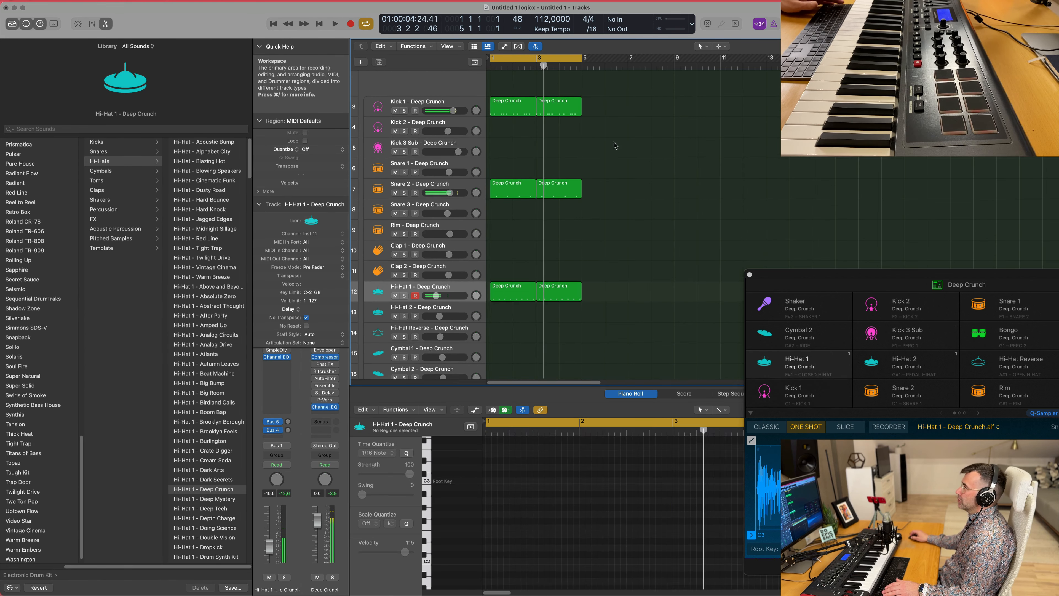
# Move the first Snare 2 region to the Snare 1 track and reduce it to one slightly delayed hit per bar
pyautogui.click(516, 189)
pyautogui.moveTo(513, 180); pyautogui.dragTo(513, 160)
pyautogui.moveTo(506, 470); pyautogui.dragTo(694, 497)
pyautogui.press('super+Right')
pyautogui.press('super+Right')
pyautogui.press('super+Right')
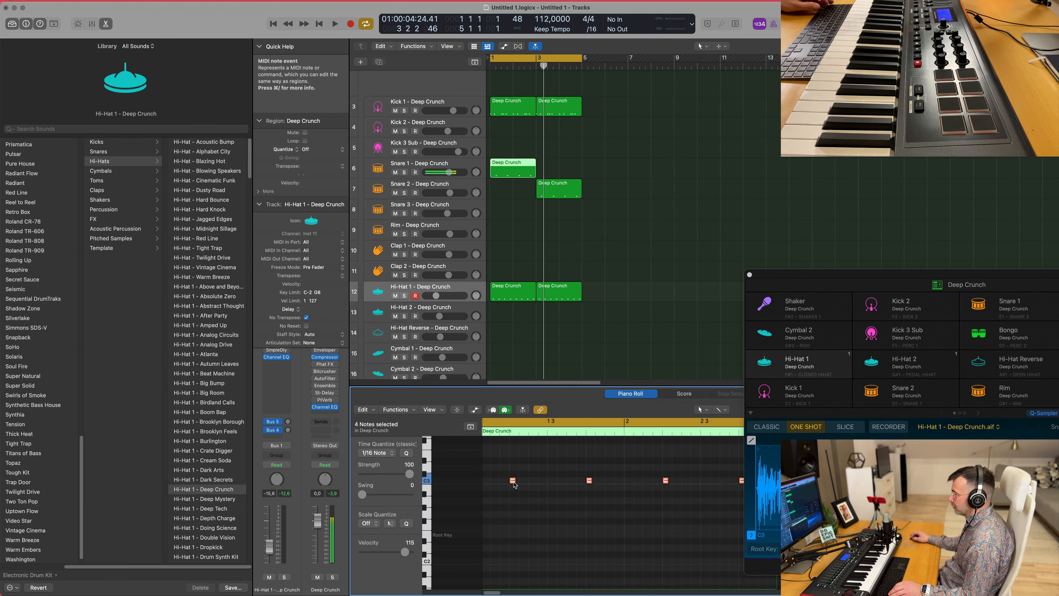
pyautogui.moveTo(514, 482); pyautogui.dragTo(554, 497)
pyautogui.press('super+Left')
pyautogui.press('super+Left')
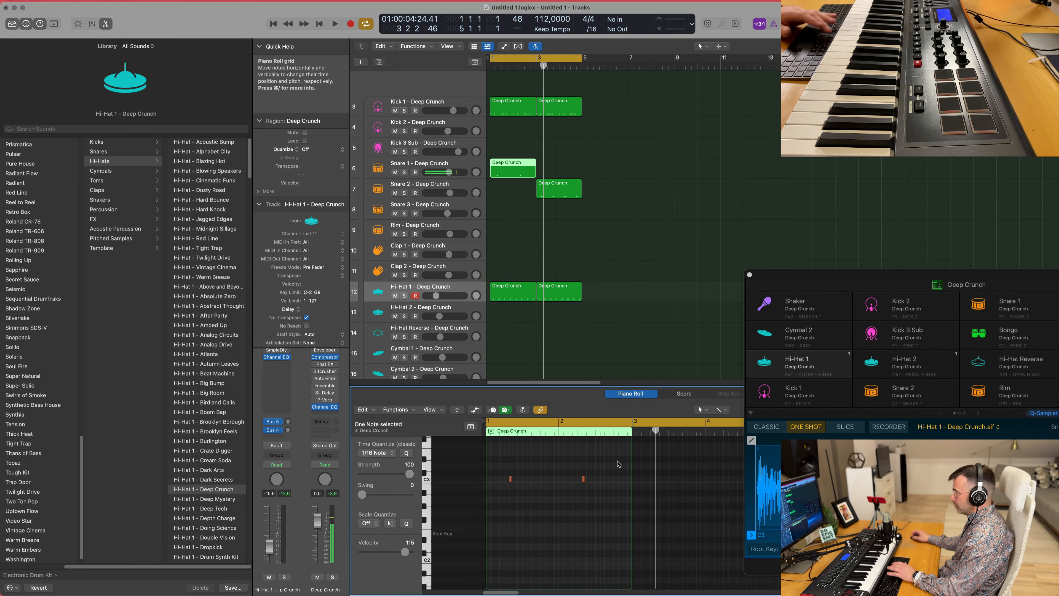
# Copy the remaining Snare 2 region back to bar 1 and repeat the Snare 1 region at bar 3 during playback
pyautogui.press('space')
pyautogui.click(561, 191)
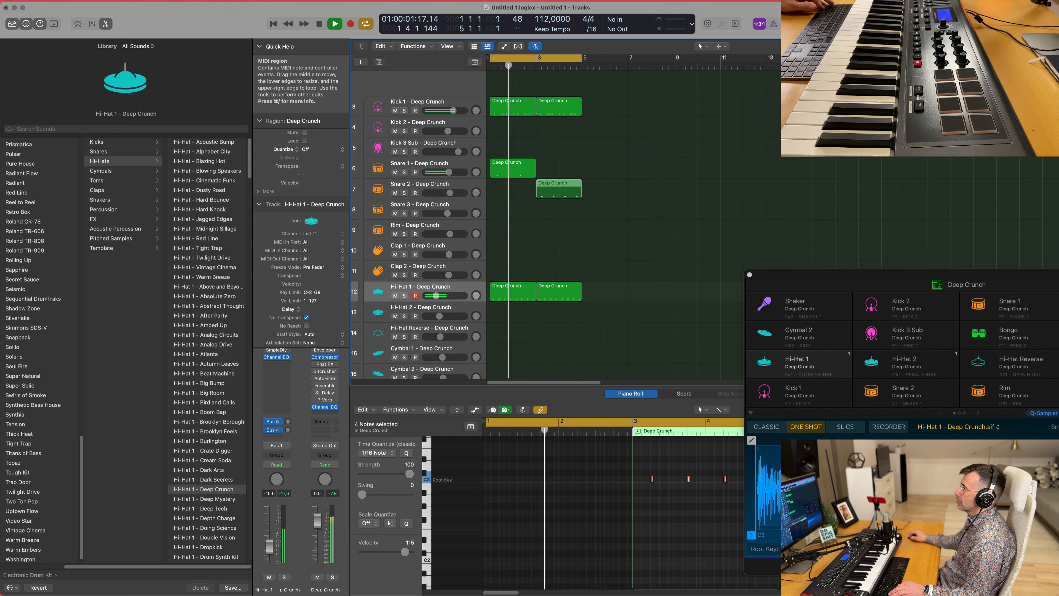
pyautogui.moveTo(560, 190); pyautogui.dragTo(562, 168)
pyautogui.click(517, 169)
pyautogui.press('super+Left')
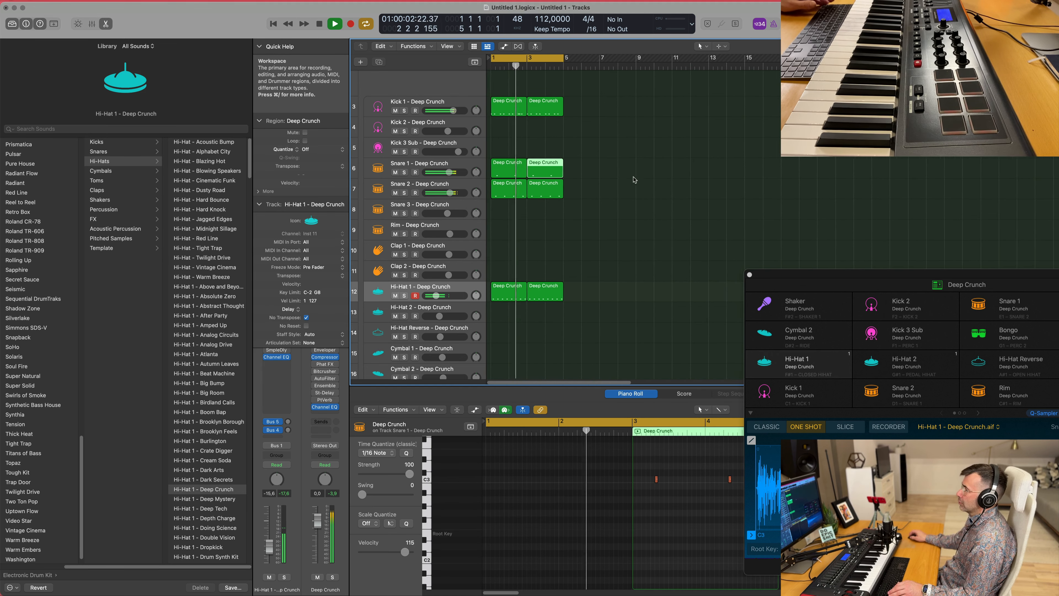
# Select the Snare 1 track and raise its send to the Delay - Slap channel
pyautogui.click(458, 164)
pyautogui.press('space')
pyautogui.press('space')
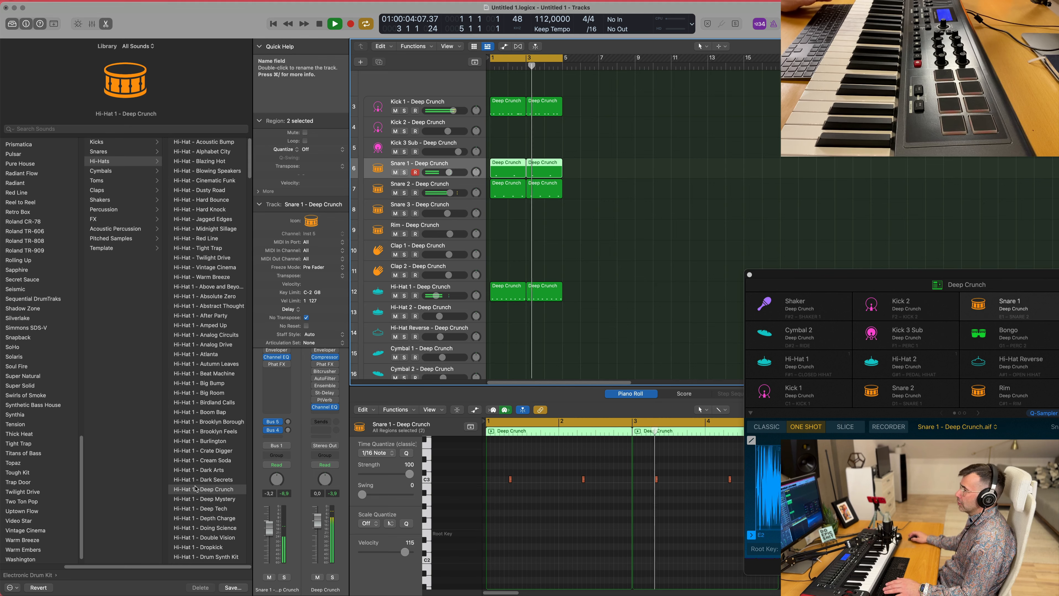
pyautogui.click(288, 430)
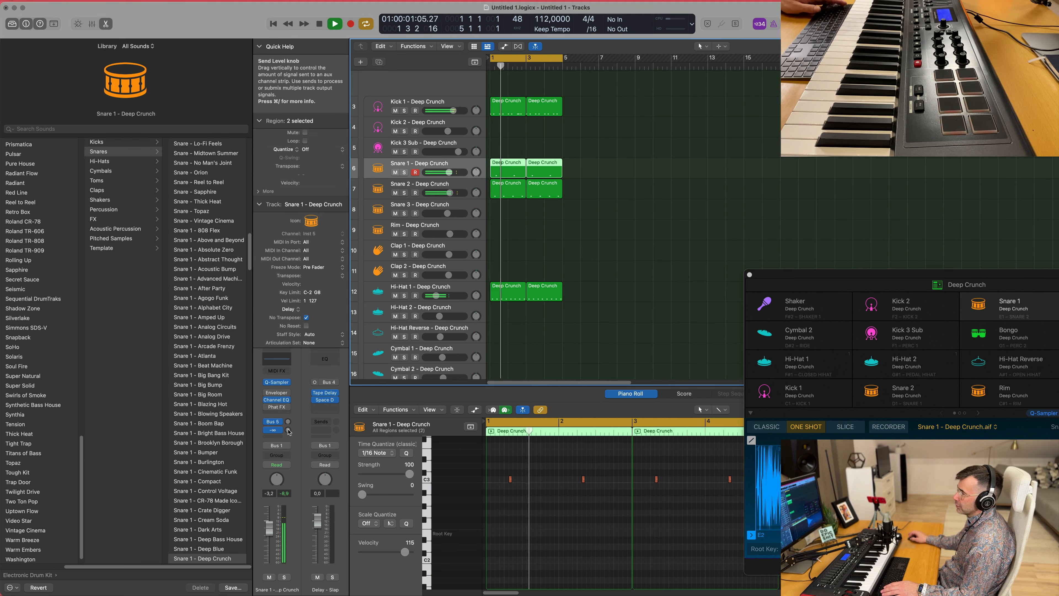
pyautogui.moveTo(288, 432)
pyautogui.mouseDown()
pyautogui.moveTo(291, 399)
pyautogui.moveTo(288, 412)
pyautogui.mouseUp()
# Play and stop the beat repeatedly to judge the slap delay on Snare 1
pyautogui.press('space')
pyautogui.press('space')
pyautogui.press('space')
pyautogui.press('space')
pyautogui.press('space')
pyautogui.press('space')
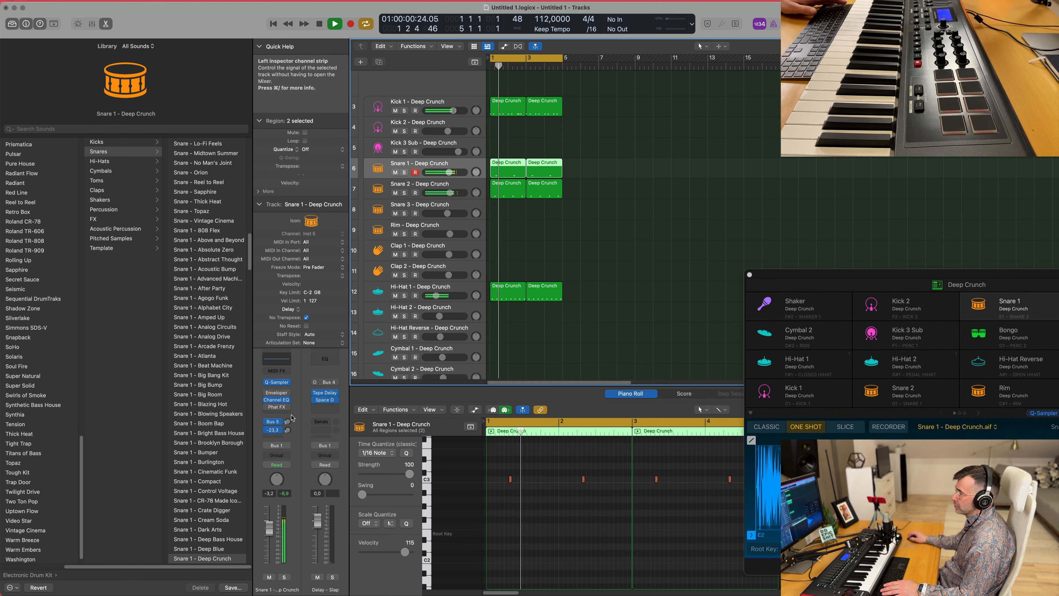
pyautogui.press('space')
pyautogui.press('space')
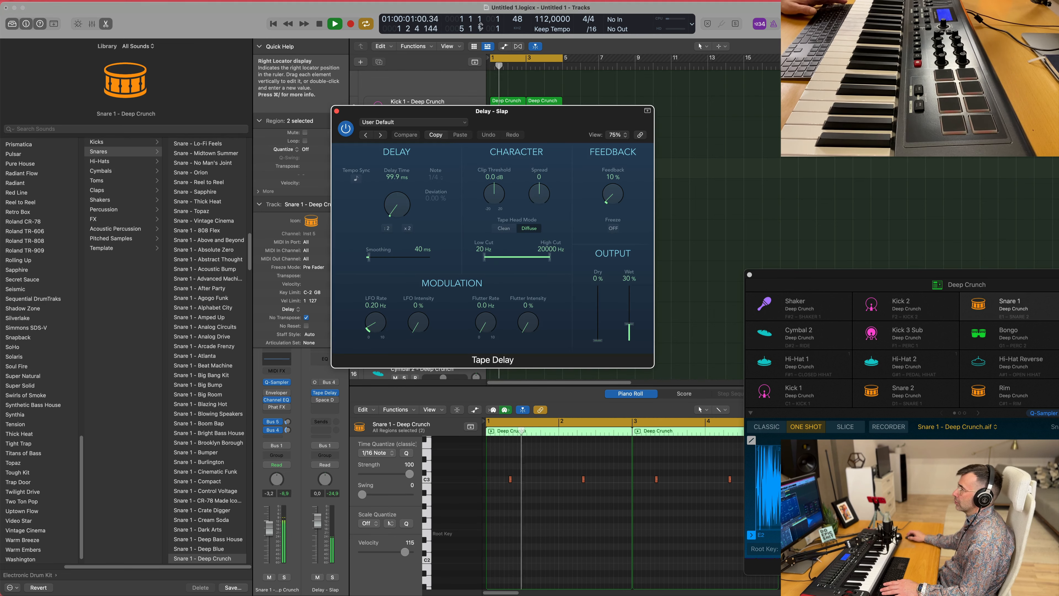
# Open the Tape Delay on the Delay - Slap channel and load its Ultra Dub preset
pyautogui.click(324, 393)
pyautogui.click(365, 134)
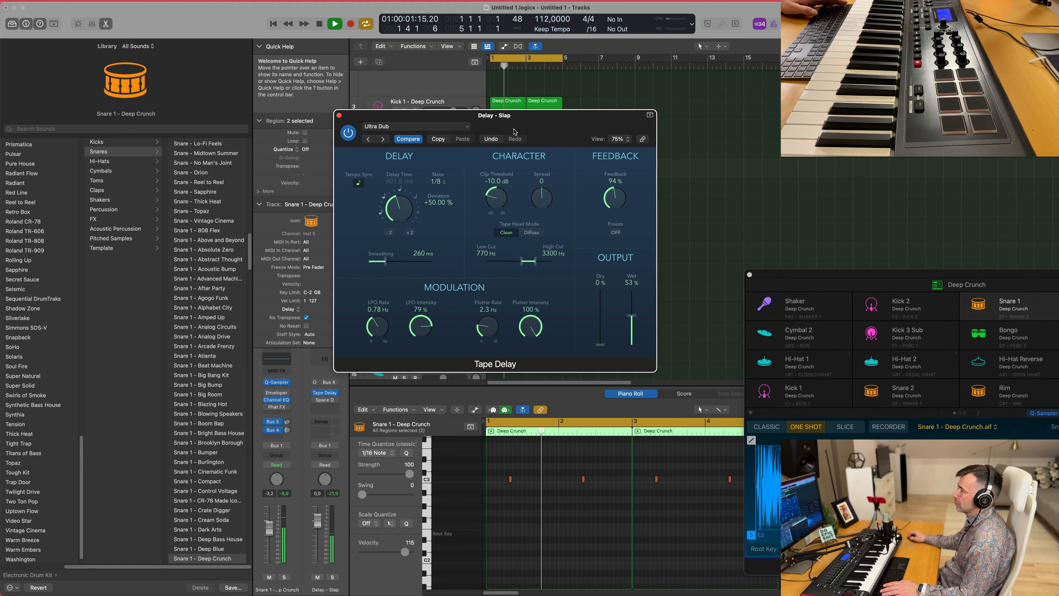
# Audition the Tape Delay's 1/16 Note Triplet, 1/4 Note Feedback, 1/4 Note Dotted and 1/2 Note Flutter presets during playback
pyautogui.moveTo(499, 118); pyautogui.dragTo(609, 179)
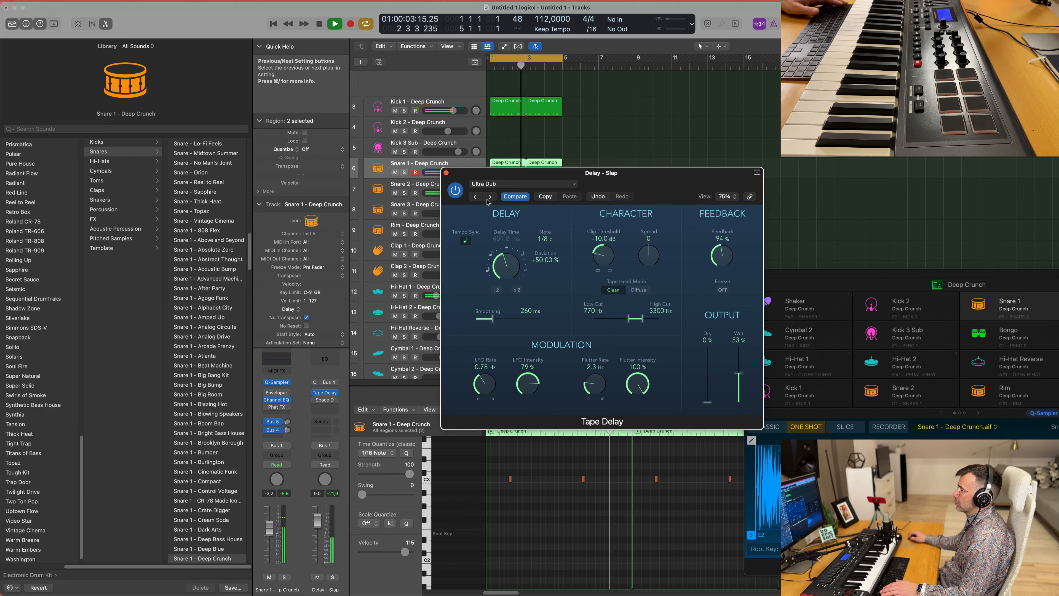
pyautogui.click(509, 187)
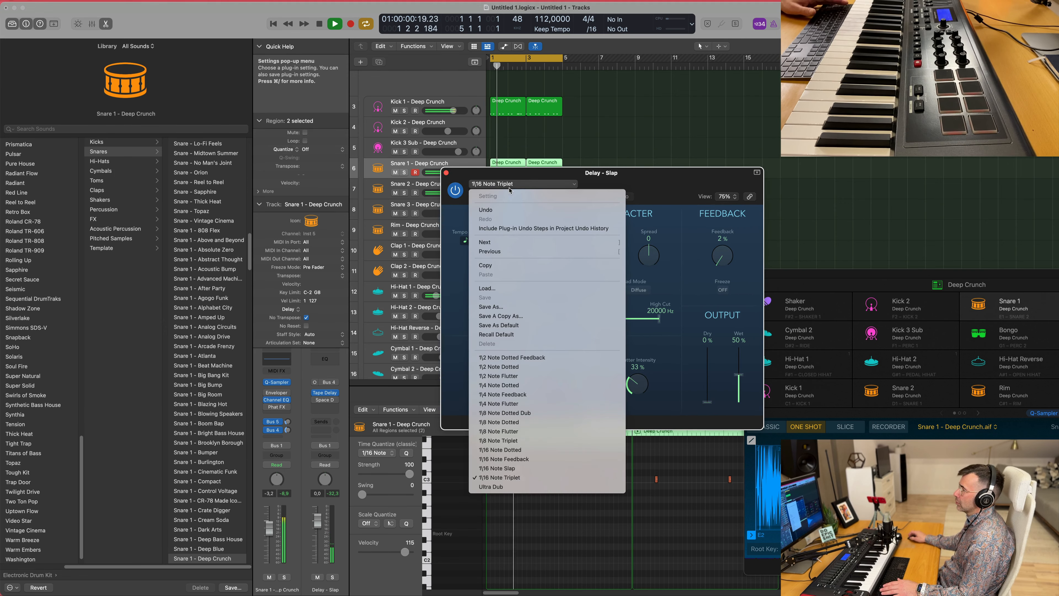
pyautogui.click(516, 396)
pyautogui.press('Return')
pyautogui.moveTo(666, 185); pyautogui.dragTo(636, 207)
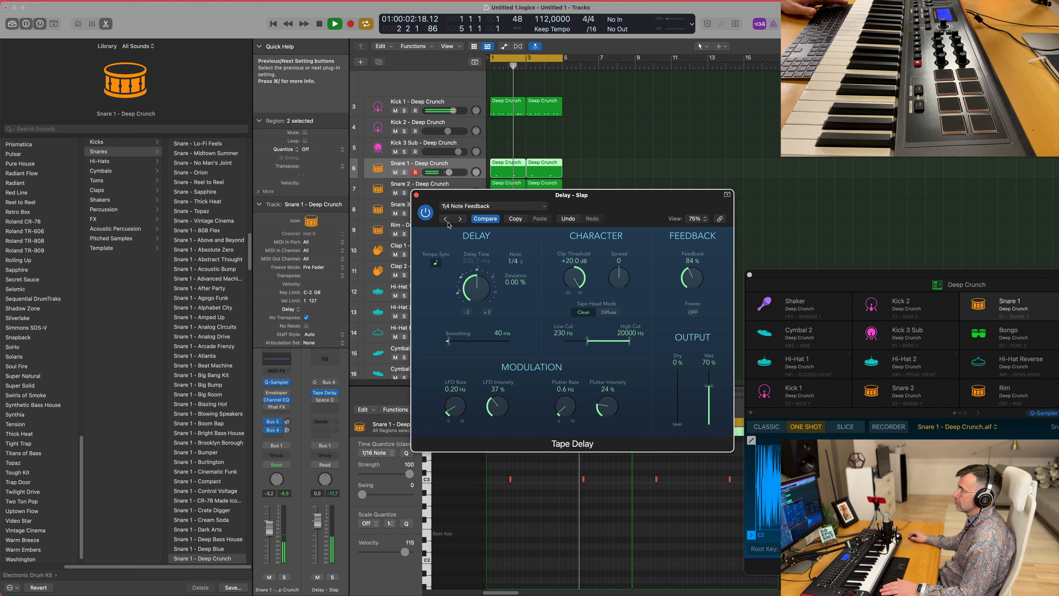
pyautogui.press('Return')
pyautogui.moveTo(415, 204); pyautogui.dragTo(364, 230)
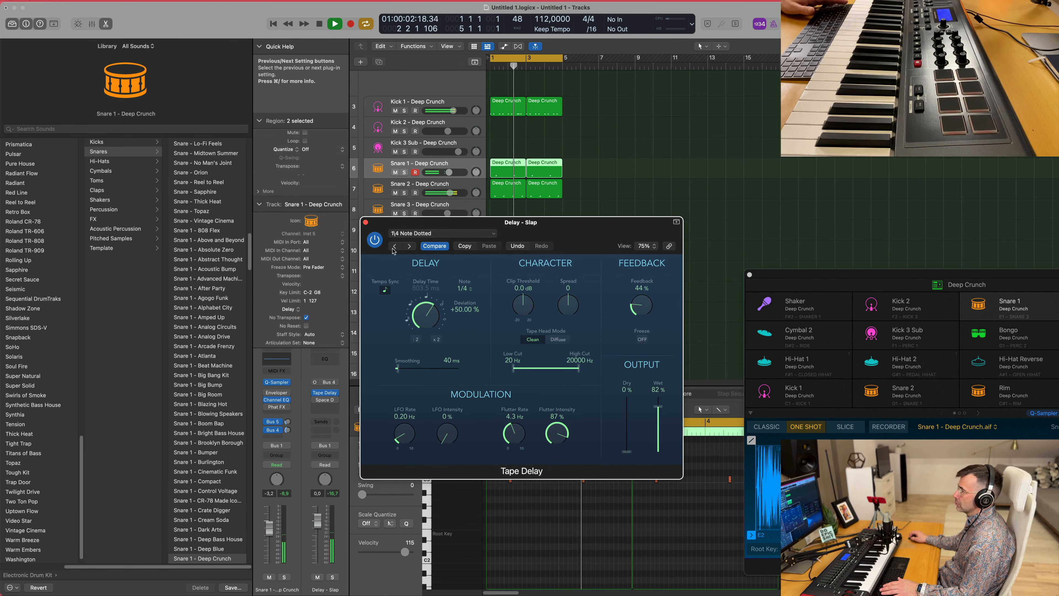
pyautogui.press('space')
pyautogui.press('space')
pyautogui.moveTo(583, 229); pyautogui.dragTo(561, 231)
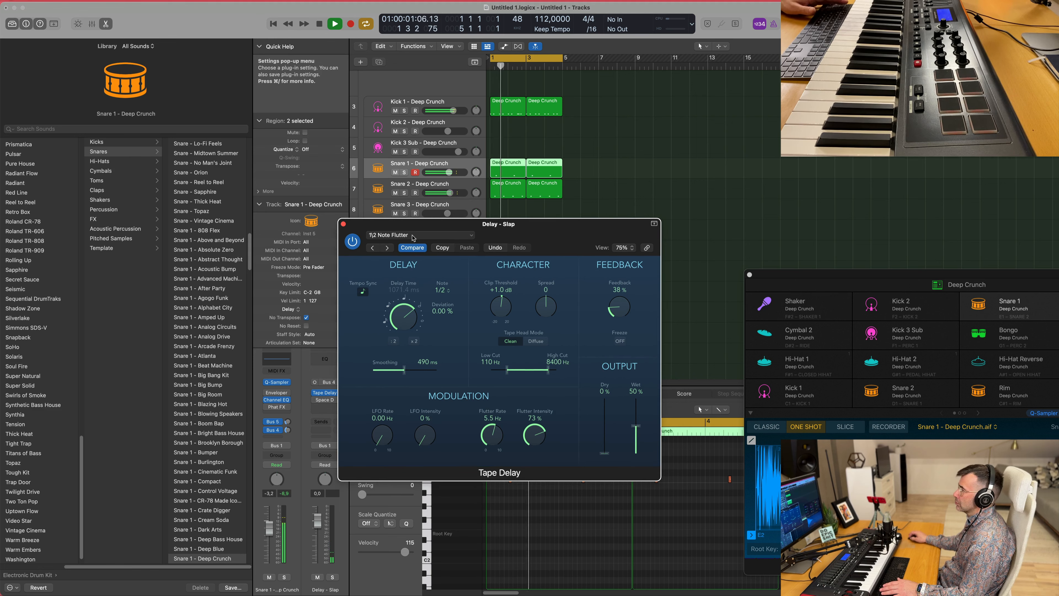
# Load the 1/8 Note Triplet preset in the Tape Delay on the Delay - Slap channel
pyautogui.click(413, 236)
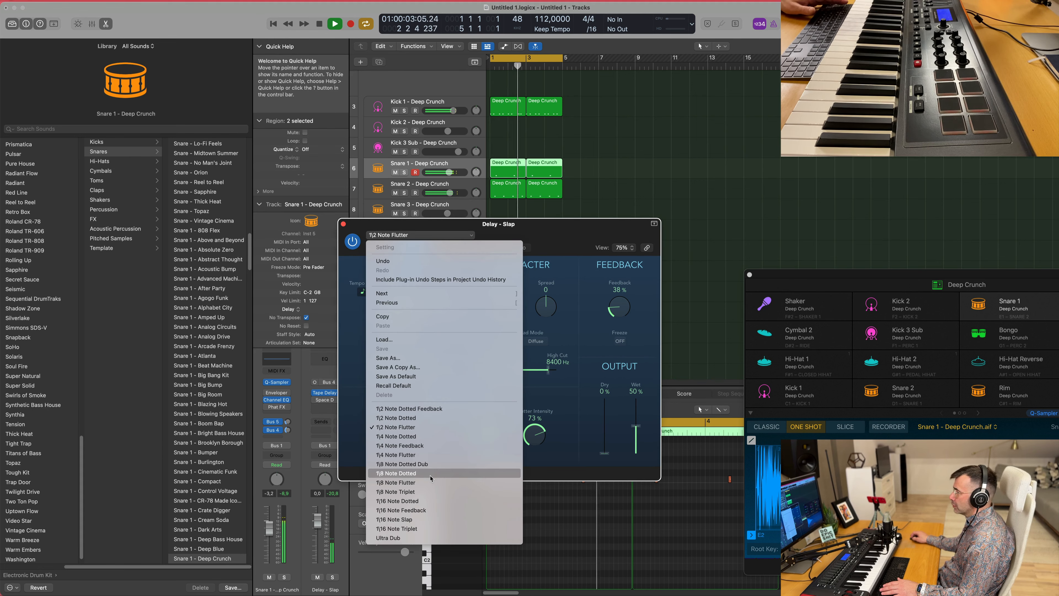
pyautogui.click(430, 494)
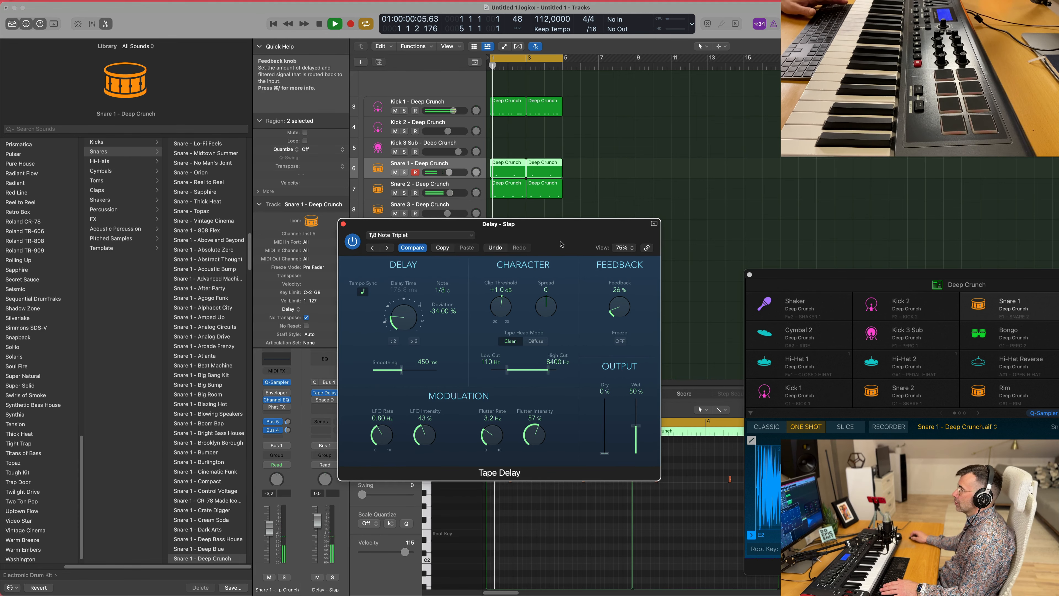
pyautogui.moveTo(558, 245); pyautogui.dragTo(578, 254)
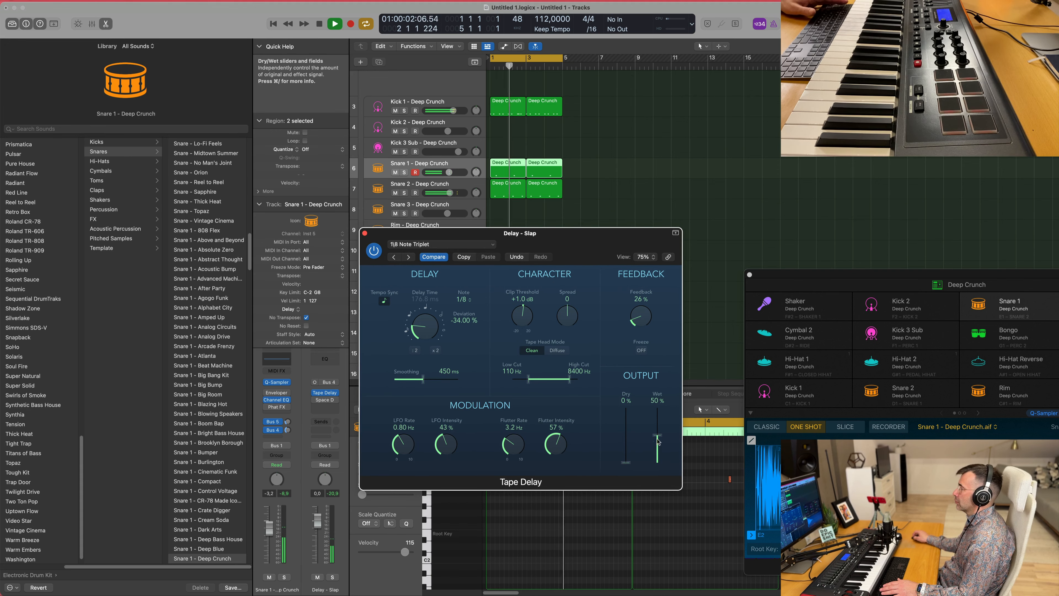
# Close the Tape Delay window and lower the Snare 1 track's volume to -10.6 dB
pyautogui.click(365, 233)
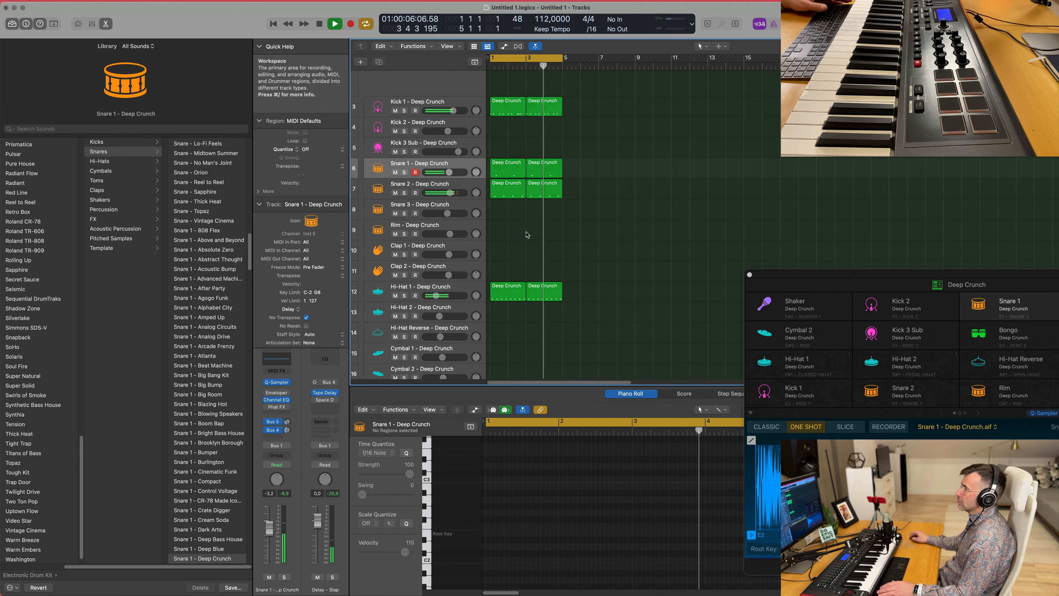
pyautogui.click(458, 166)
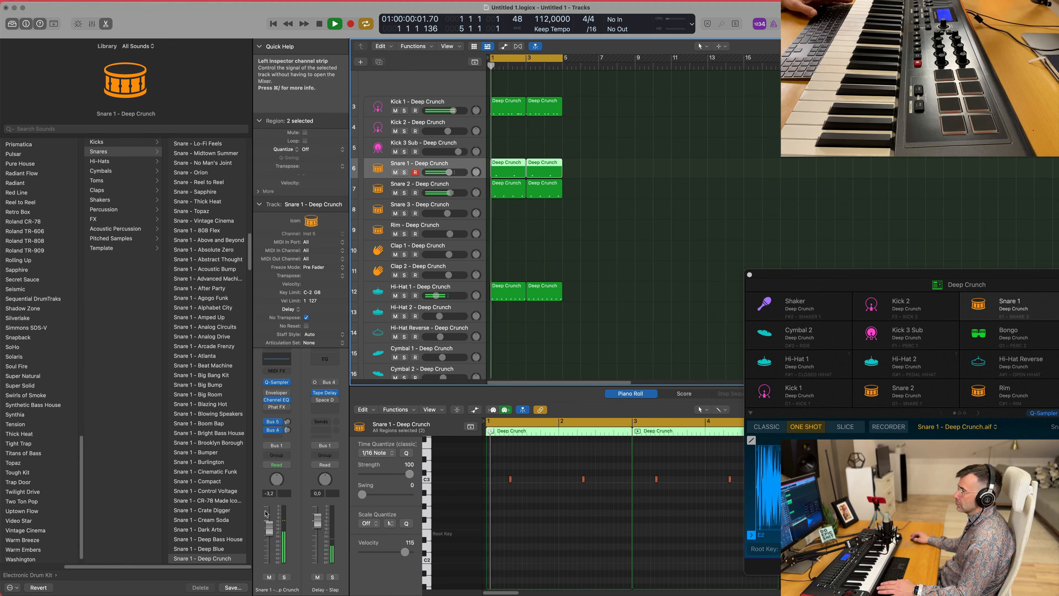
pyautogui.moveTo(449, 173); pyautogui.dragTo(440, 172)
# Copy the first Hi-Hat 1 region to the Bongo track at bar 1 and keep the beat playing
pyautogui.scroll(-7, 622, 273)
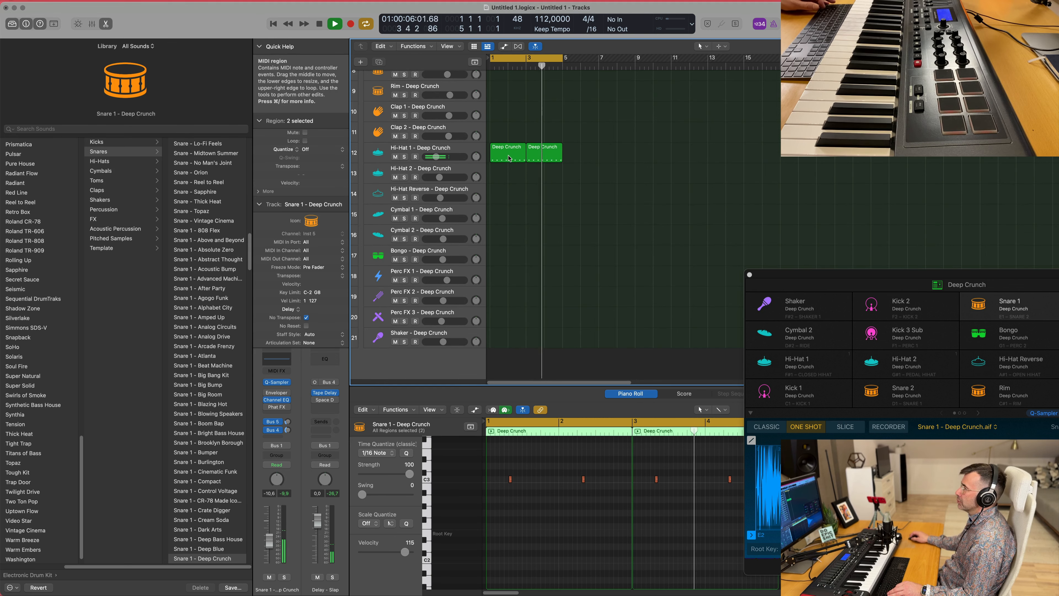
pyautogui.moveTo(507, 159); pyautogui.dragTo(507, 262)
pyautogui.moveTo(508, 263); pyautogui.dragTo(508, 263)
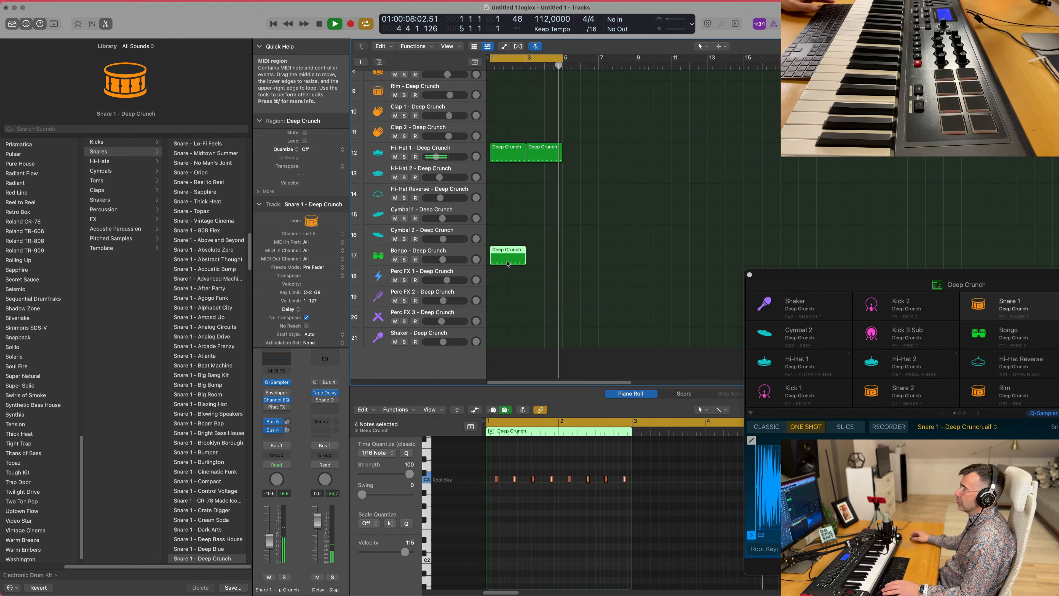
pyautogui.press('space')
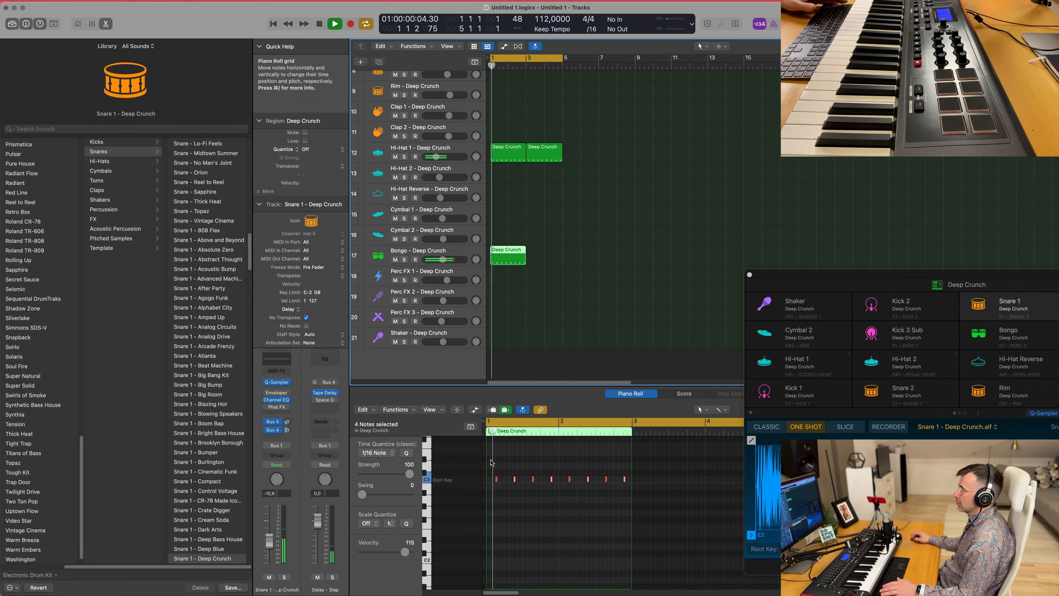
# Shift all notes in the Bongo region onto offbeat sixteenths and duplicate them so the hits fall an eighth note apart
pyautogui.moveTo(492, 462); pyautogui.dragTo(646, 514)
pyautogui.press('z')
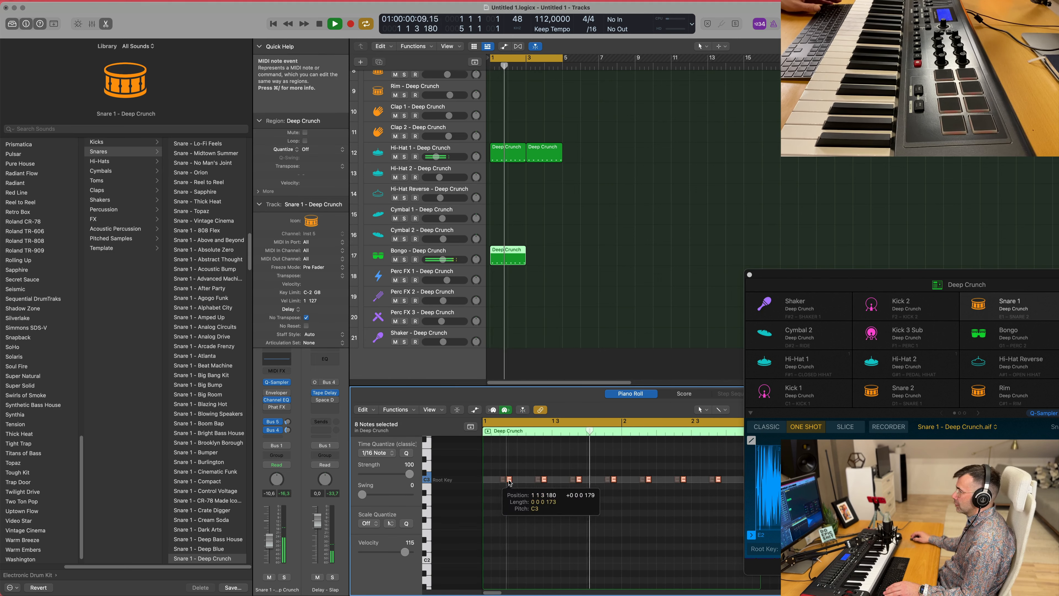
pyautogui.moveTo(503, 482); pyautogui.dragTo(546, 492)
pyautogui.press('z')
# Delete every second pair of notes in the Bongo region, keeping the pairs on beats 1 and 3 of each bar
pyautogui.press('Delete')
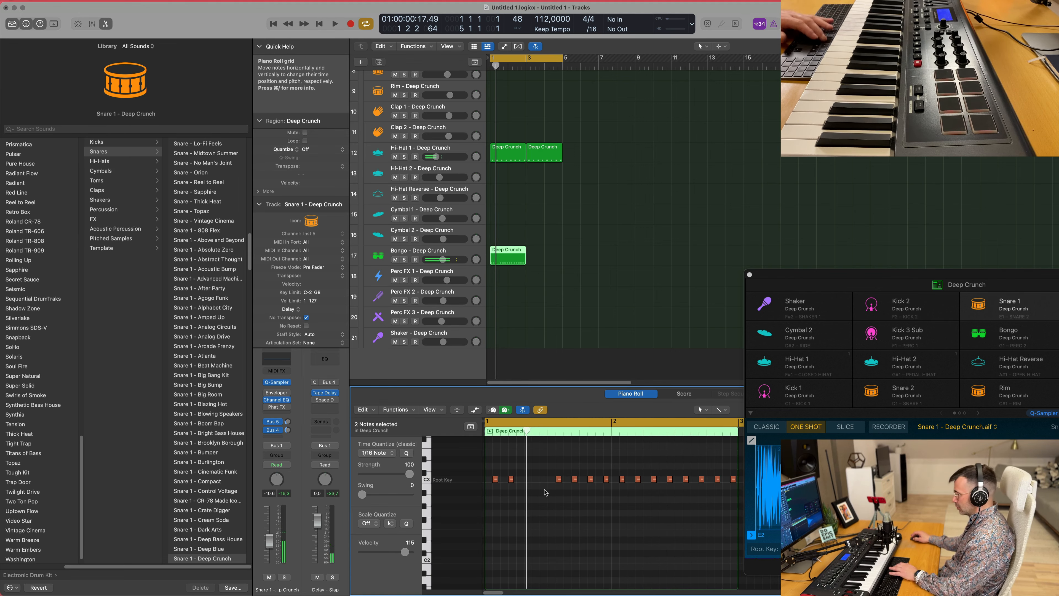
pyautogui.press('space')
pyautogui.moveTo(583, 460); pyautogui.dragTo(741, 492)
pyautogui.press('Delete')
pyautogui.press('Delete')
pyautogui.press('Delete')
pyautogui.scroll(-3, 619, 483)
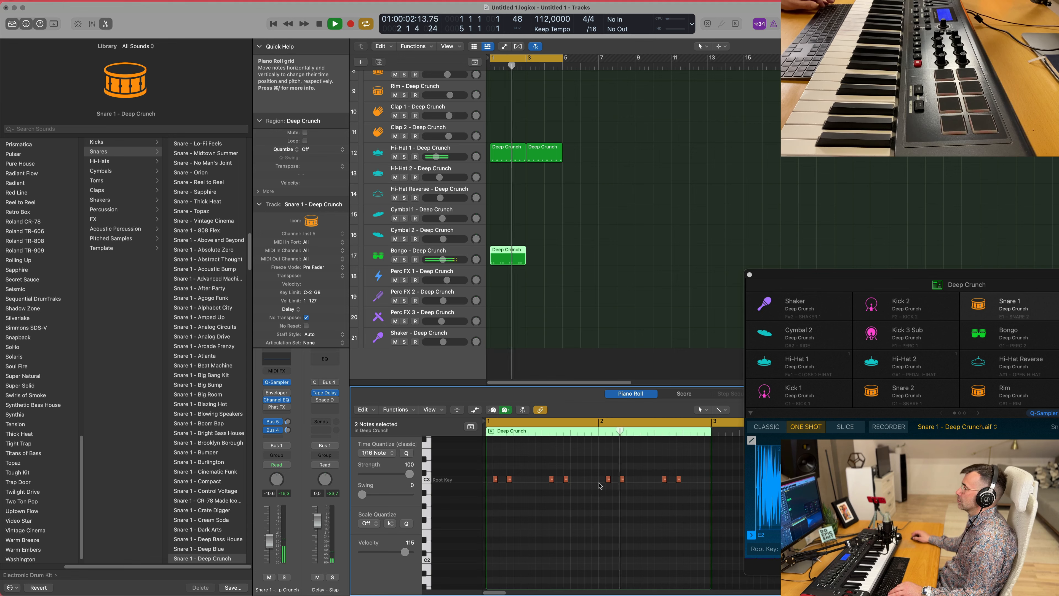
pyautogui.scroll(-1, 594, 491)
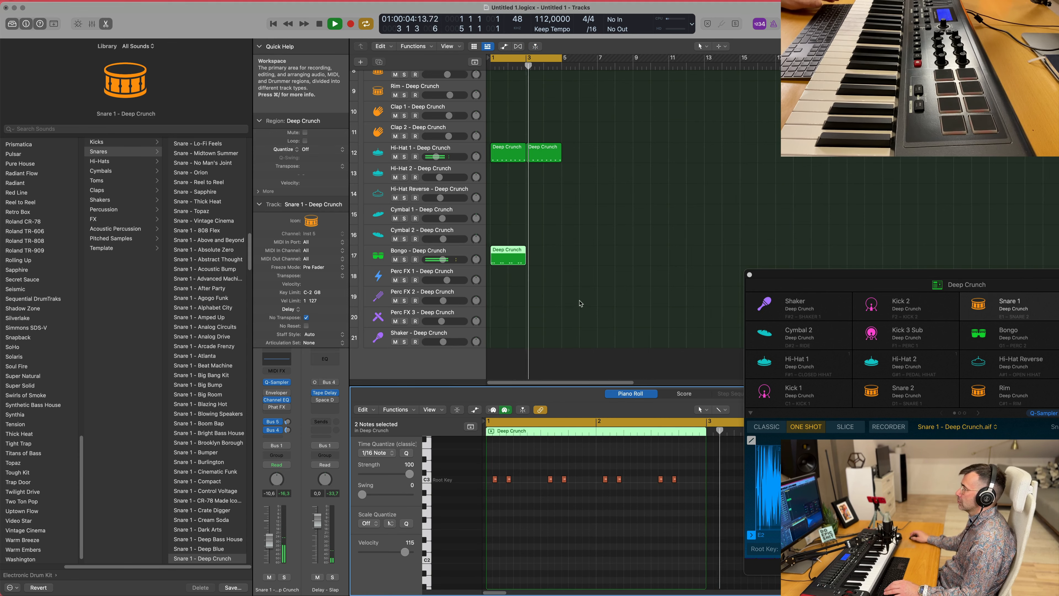
# Repeat the two-bar Bongo region at bar 3
pyautogui.press('Return')
pyautogui.click(505, 254)
pyautogui.press('super+r')
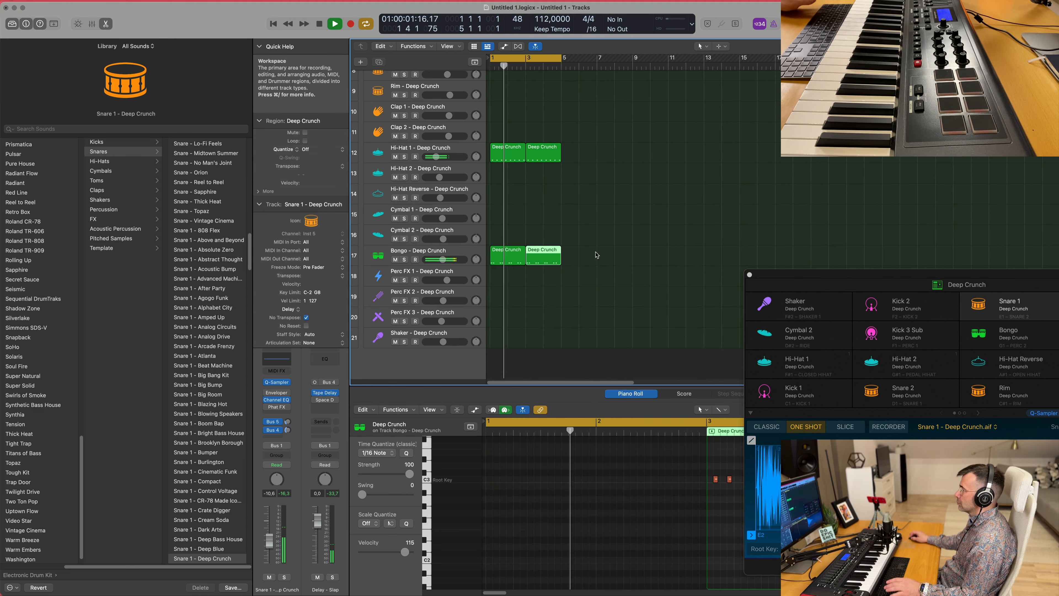
# Select both Bongo regions and transpose all their notes down one octave
pyautogui.moveTo(596, 253); pyautogui.dragTo(514, 257)
pyautogui.click(603, 539)
pyautogui.press('super+a')
pyautogui.hotkey('alt', 'shift', 'Down')
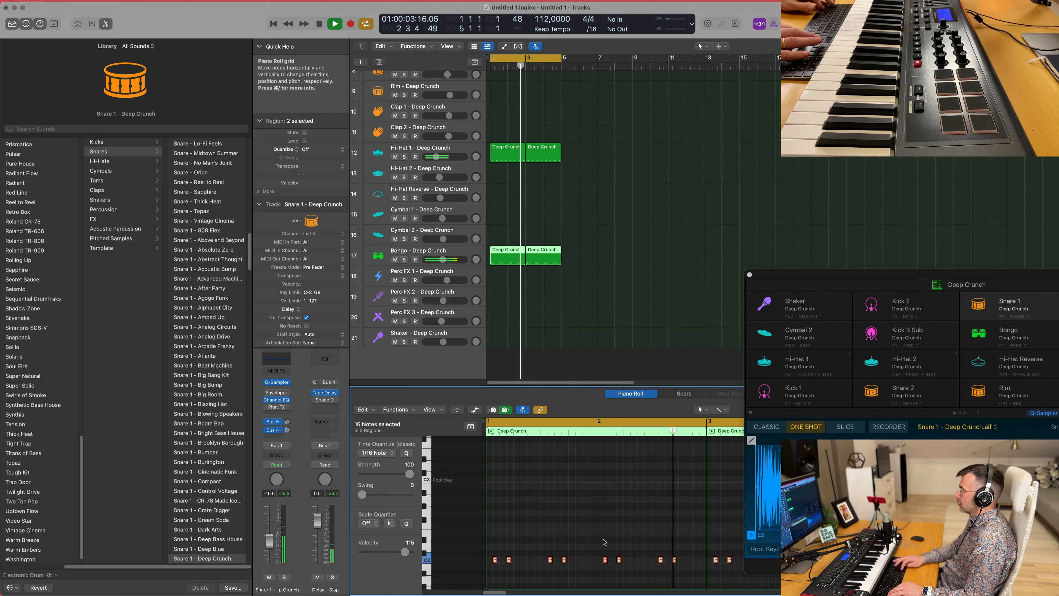
# Set the Bongo track's volume to -12.6 dB and raise its send to the Delay - Slap channel to -15.2 dB
pyautogui.click(462, 255)
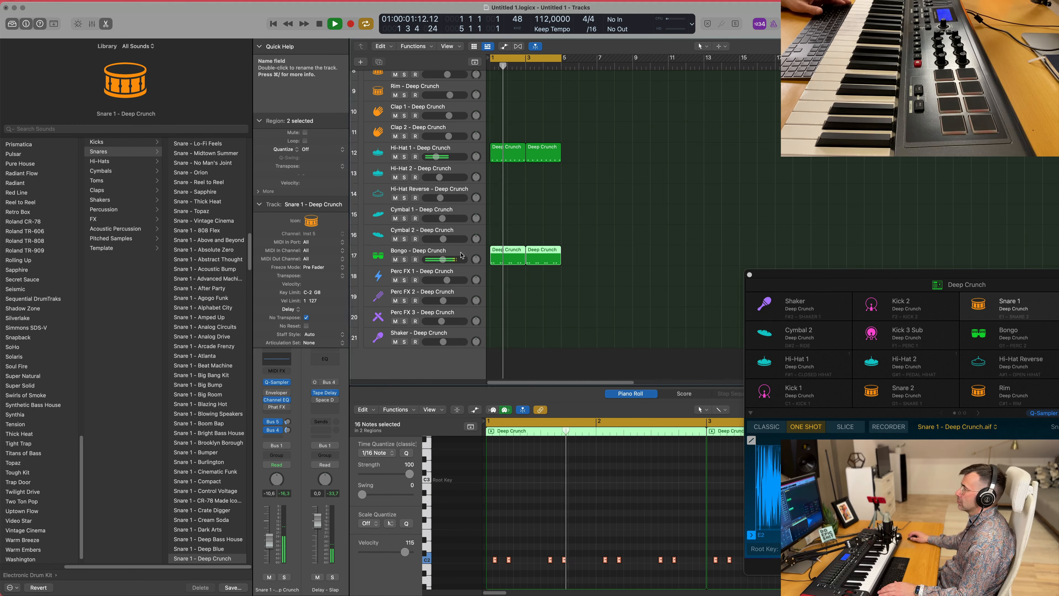
pyautogui.click(462, 255)
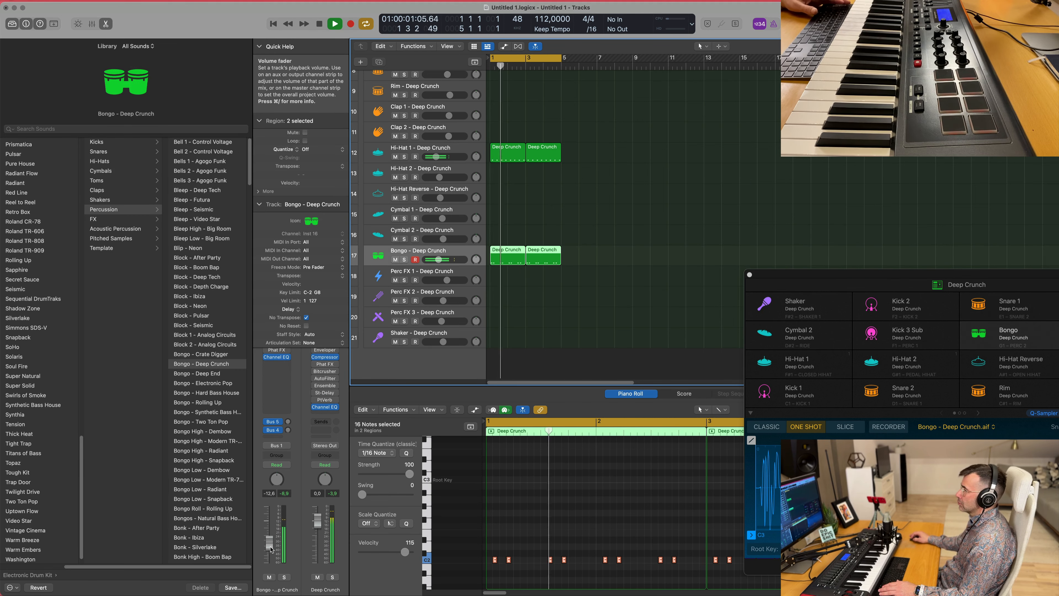
pyautogui.moveTo(288, 430)
pyautogui.mouseDown()
pyautogui.moveTo(287, 414)
pyautogui.moveTo(288, 433)
pyautogui.mouseUp()
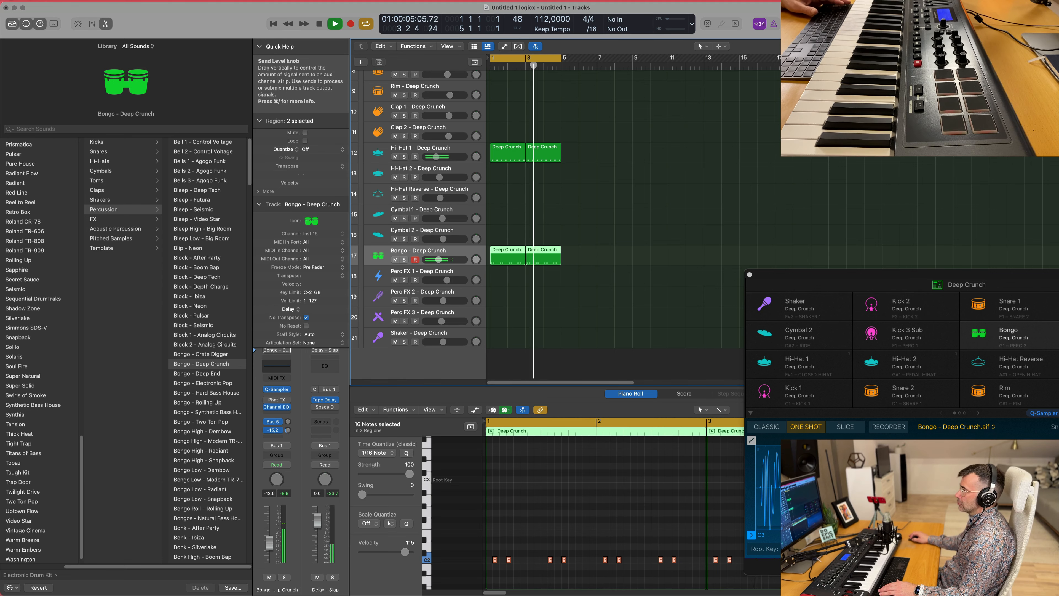
# Copy the first Snare 2 region to the Rim track at bar 1
pyautogui.scroll(6, 662, 271)
pyautogui.scroll(3, 633, 268)
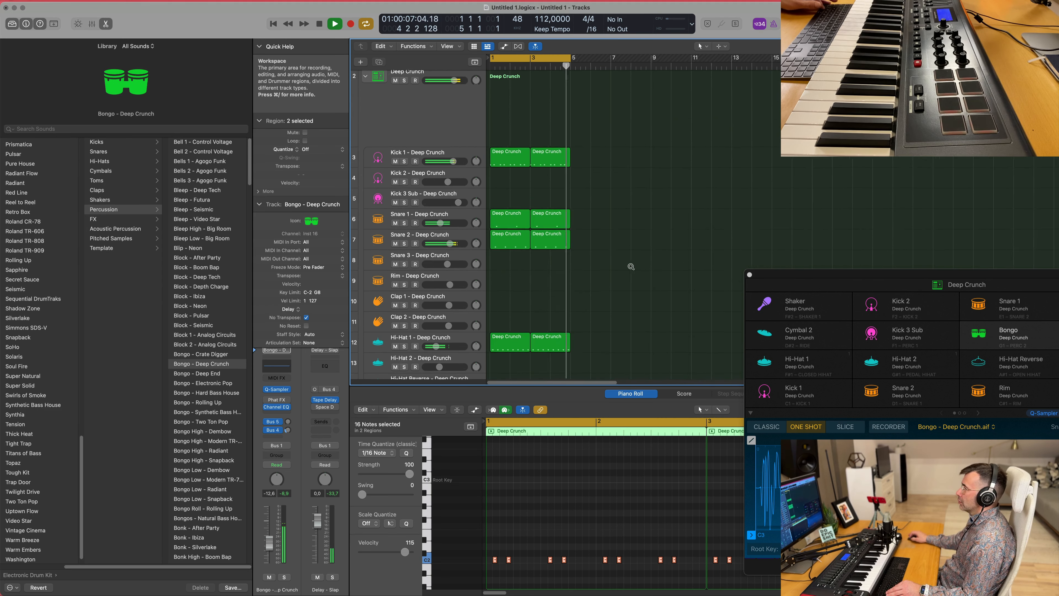
pyautogui.scroll(-3, 633, 268)
pyautogui.scroll(5, 634, 267)
pyautogui.scroll(-4, 591, 246)
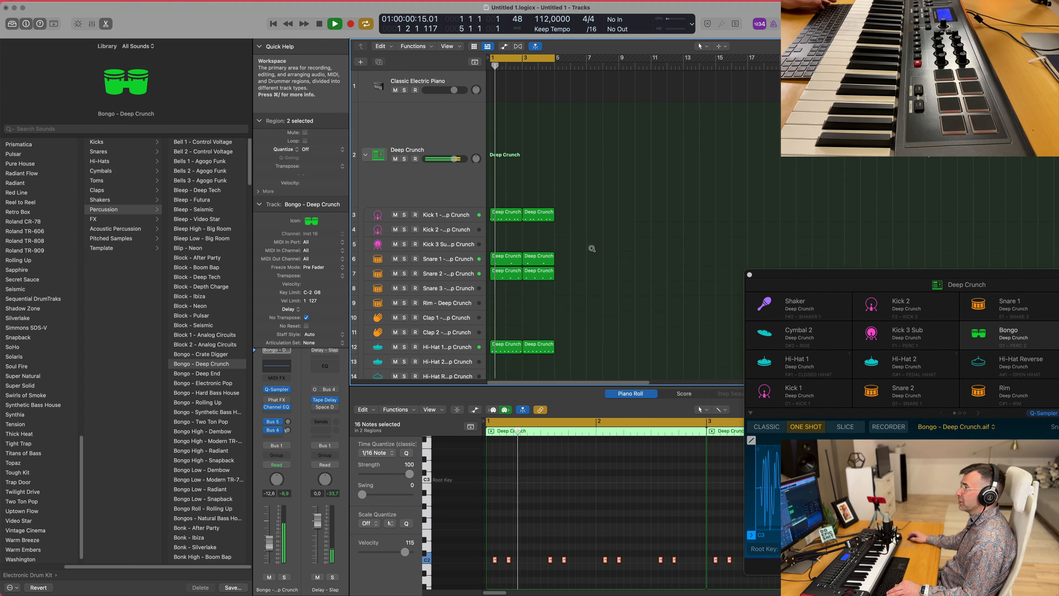
pyautogui.scroll(-2, 581, 238)
pyautogui.click(565, 224)
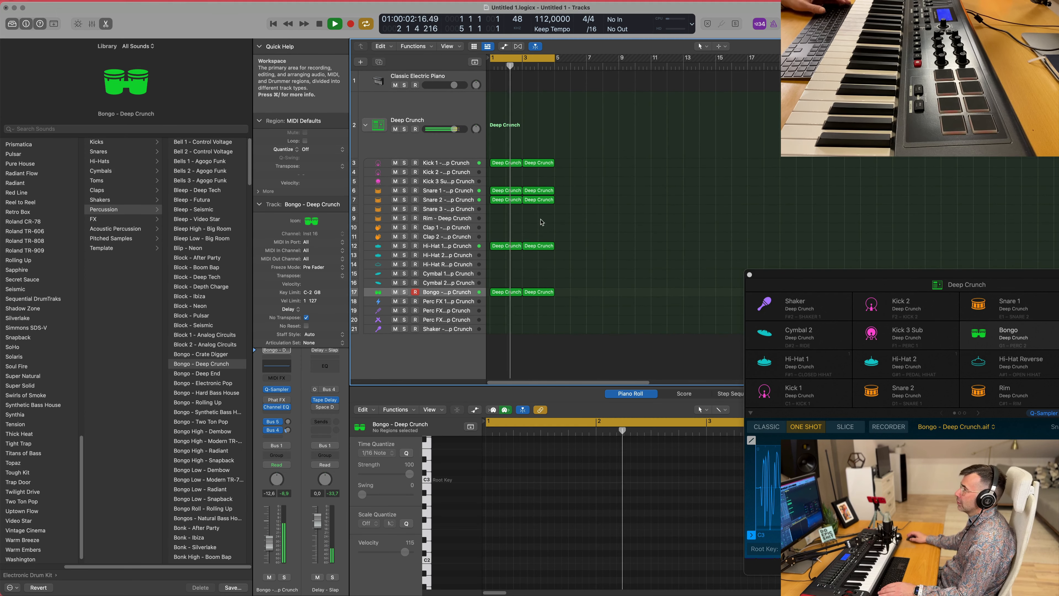
pyautogui.click(504, 200)
pyautogui.moveTo(504, 219); pyautogui.dragTo(504, 219)
# Move the Rim region's four notes three sixteenths earlier and lower the Bongo track's volume to -20.0 dB
pyautogui.moveTo(508, 473); pyautogui.dragTo(753, 506)
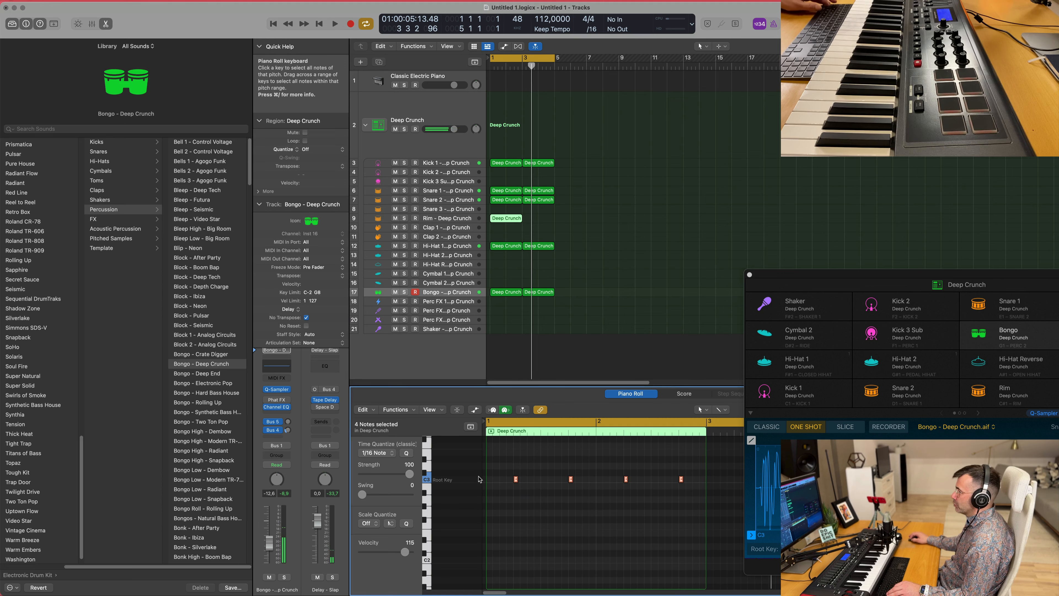
pyautogui.moveTo(516, 482); pyautogui.dragTo(497, 484)
pyautogui.press('space')
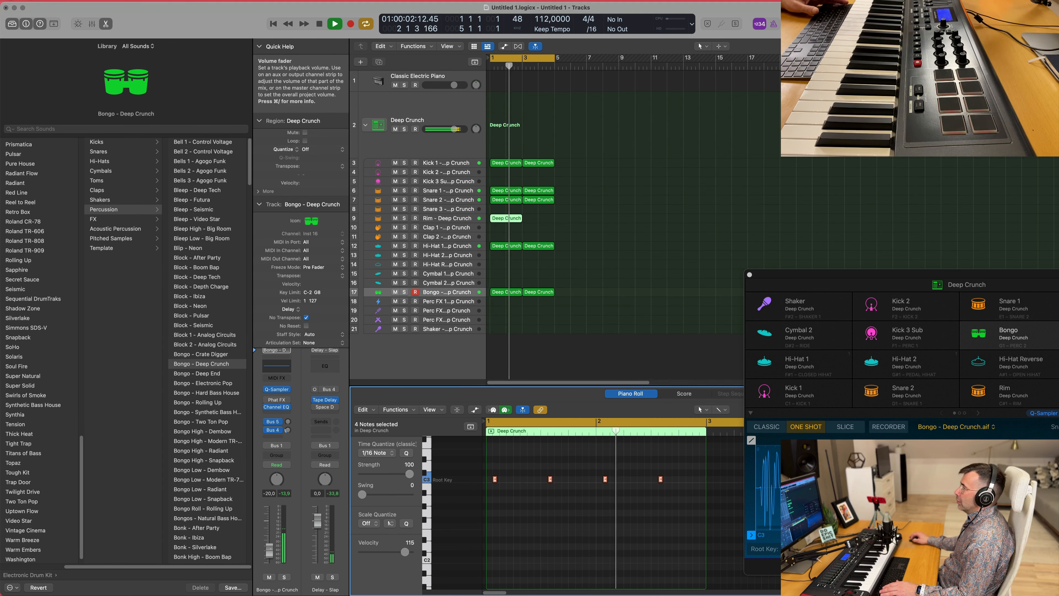
# Repeat the Rim region at bar 3 during playback
pyautogui.press('space')
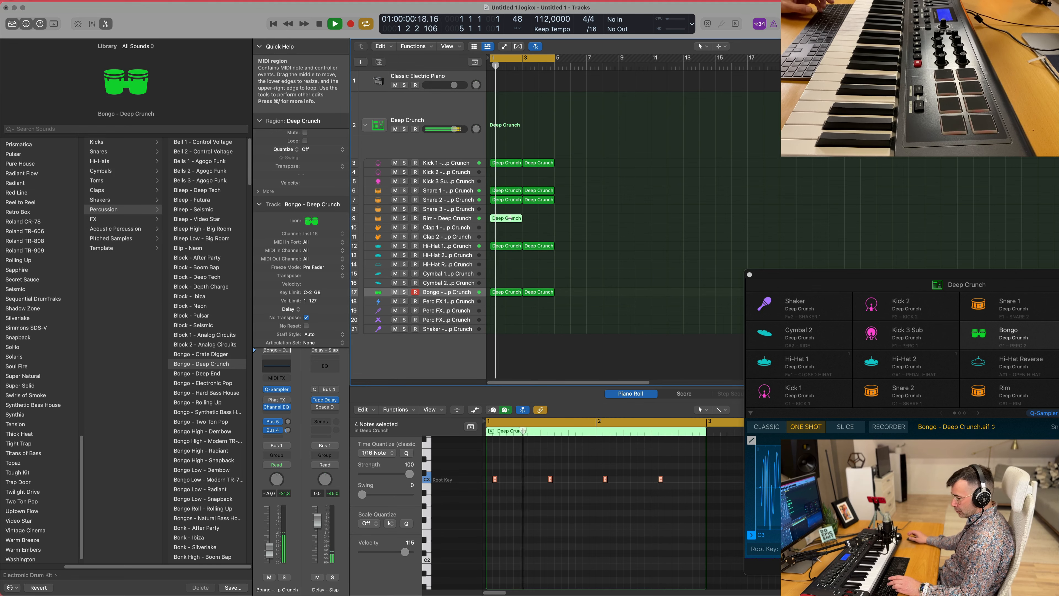
pyautogui.press('super+r')
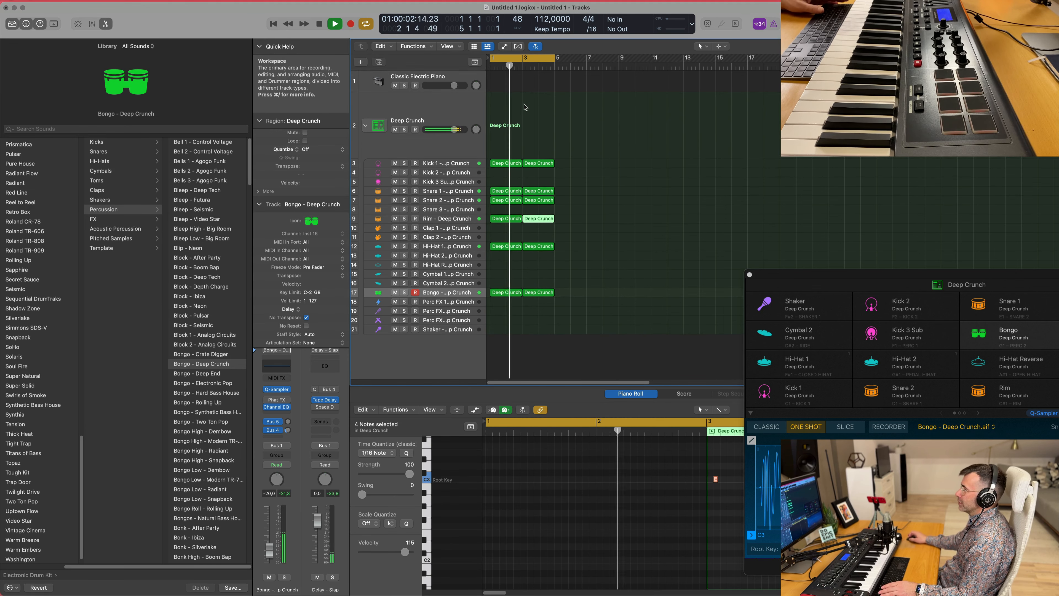
# Duplicate the Classic Electric Piano track's setup on a new track and replace its instrument with Alchemy
pyautogui.click(394, 76)
pyautogui.press('super+d')
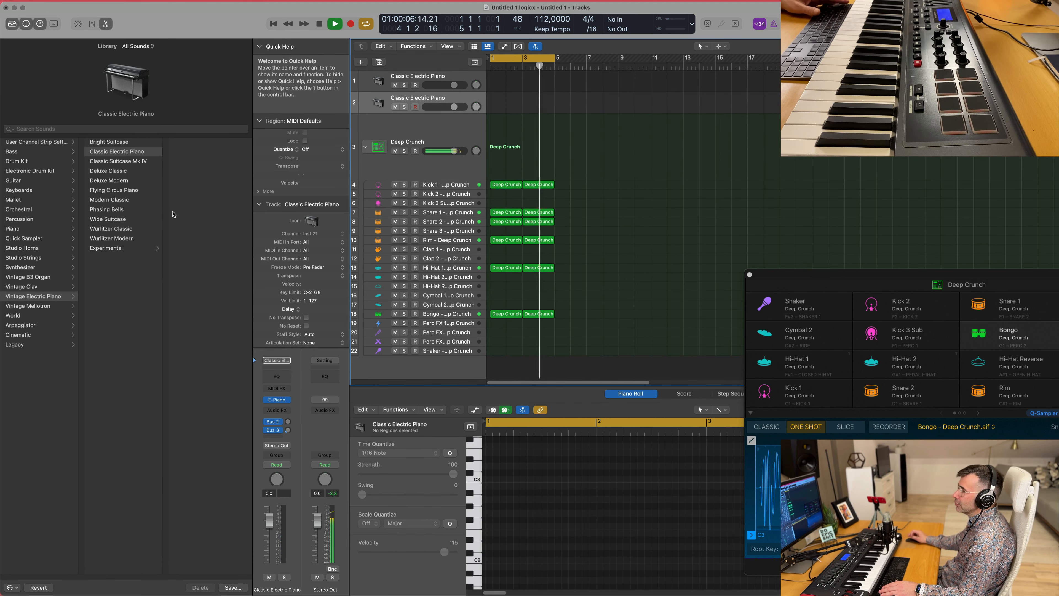
pyautogui.click(287, 401)
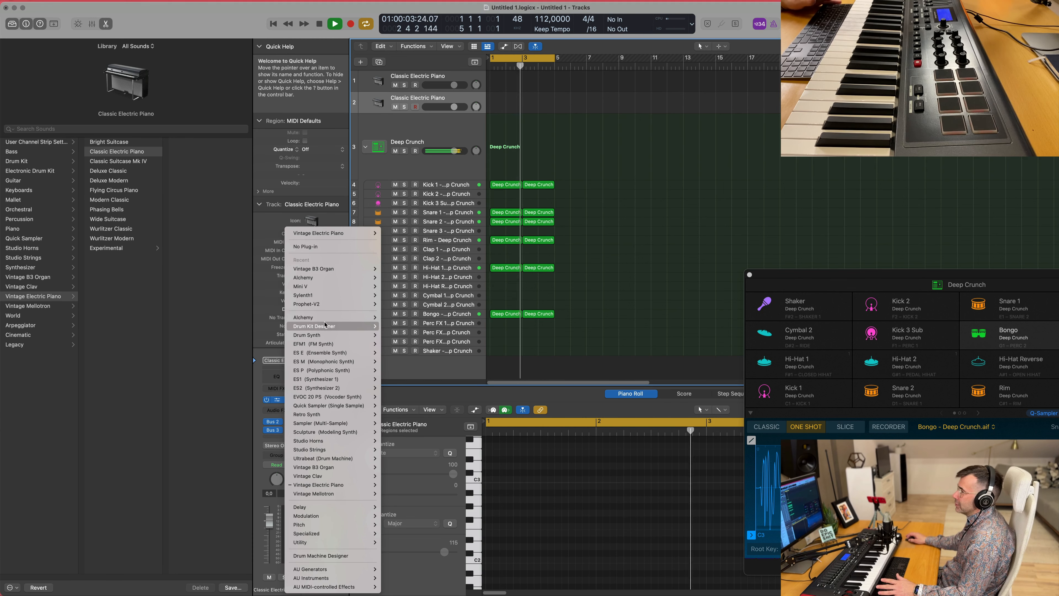
pyautogui.click(388, 319)
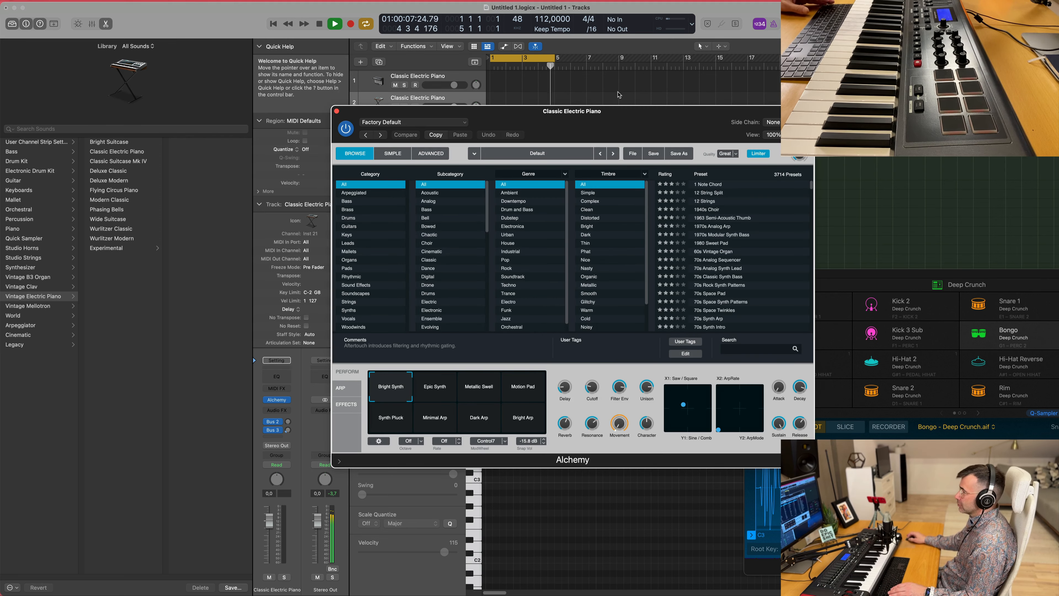
# Select all drum regions, move the Alchemy window out of the way and repeat the regions up to bar 17
pyautogui.press('super+a')
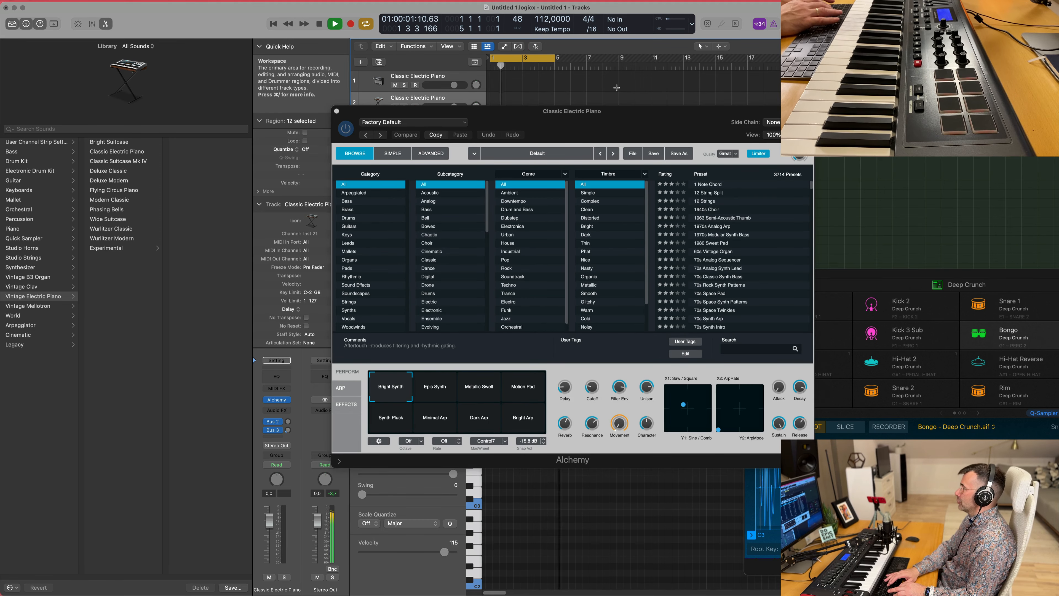
pyautogui.moveTo(636, 113); pyautogui.dragTo(1058, 184)
pyautogui.press('super+r')
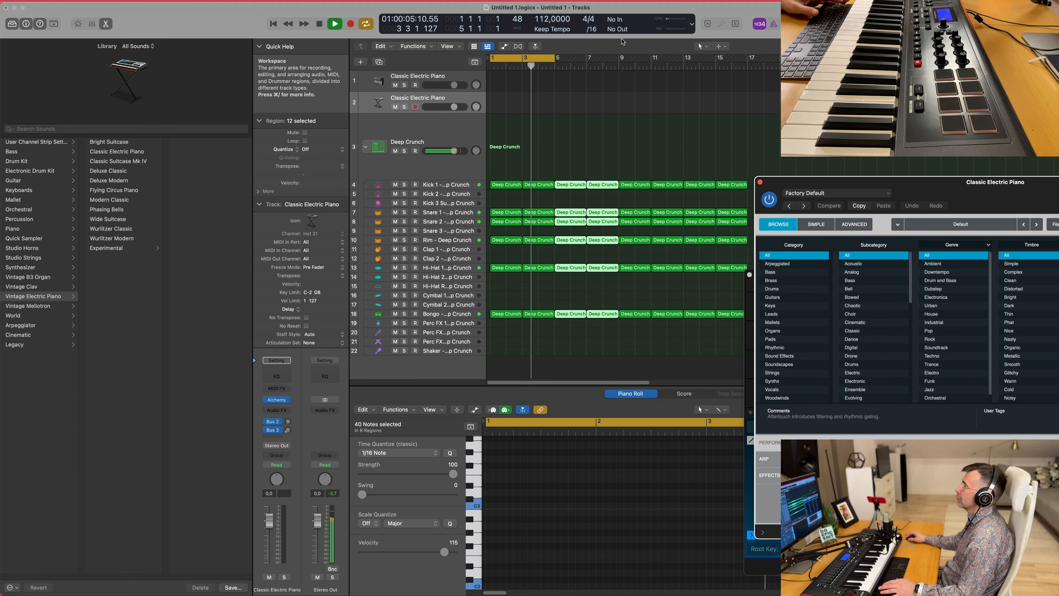
# Extend the cycle range to bar 17 and bring the Alchemy window back into full view
pyautogui.click(558, 61)
pyautogui.moveTo(558, 61); pyautogui.dragTo(750, 65)
pyautogui.moveTo(943, 187); pyautogui.dragTo(545, 140)
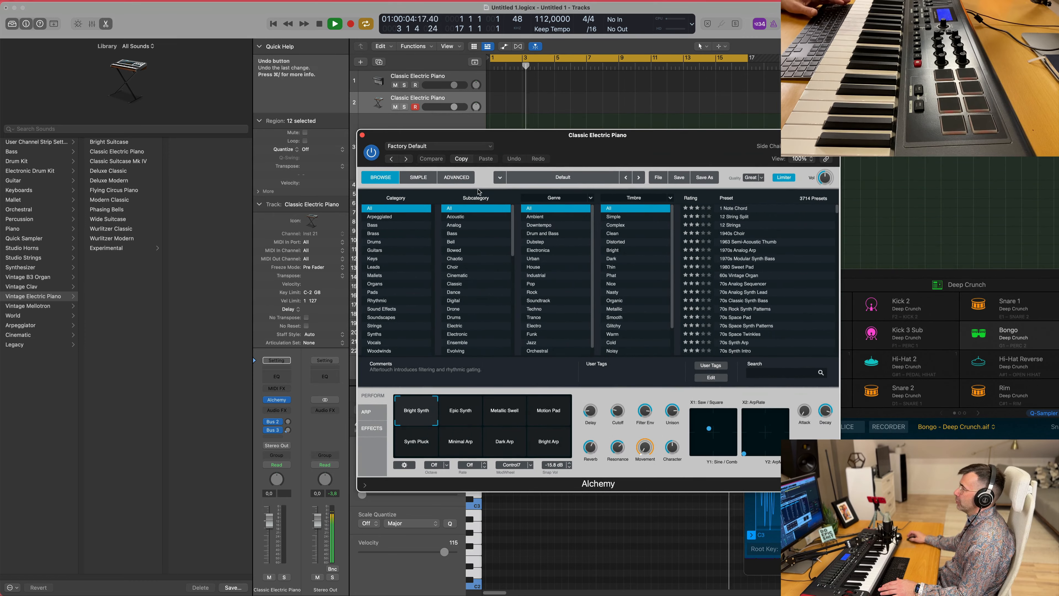
# Search the Alchemy presets for "reese", load Steam Reese and move the Alchemy window clear of the track area
pyautogui.click(773, 372)
pyautogui.write('reed')
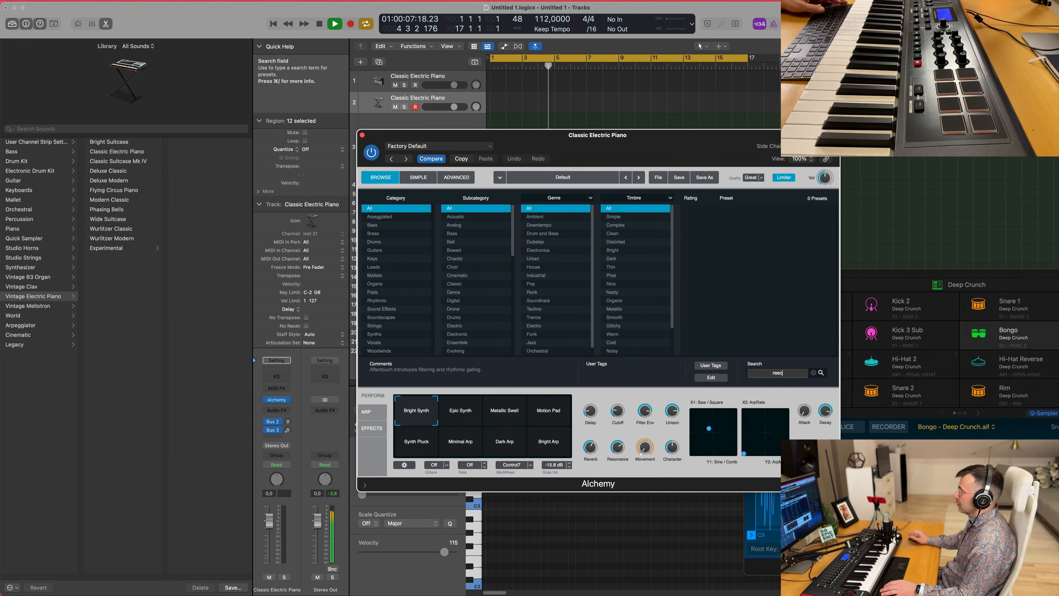
pyautogui.press('BackSpace')
pyautogui.write('se')
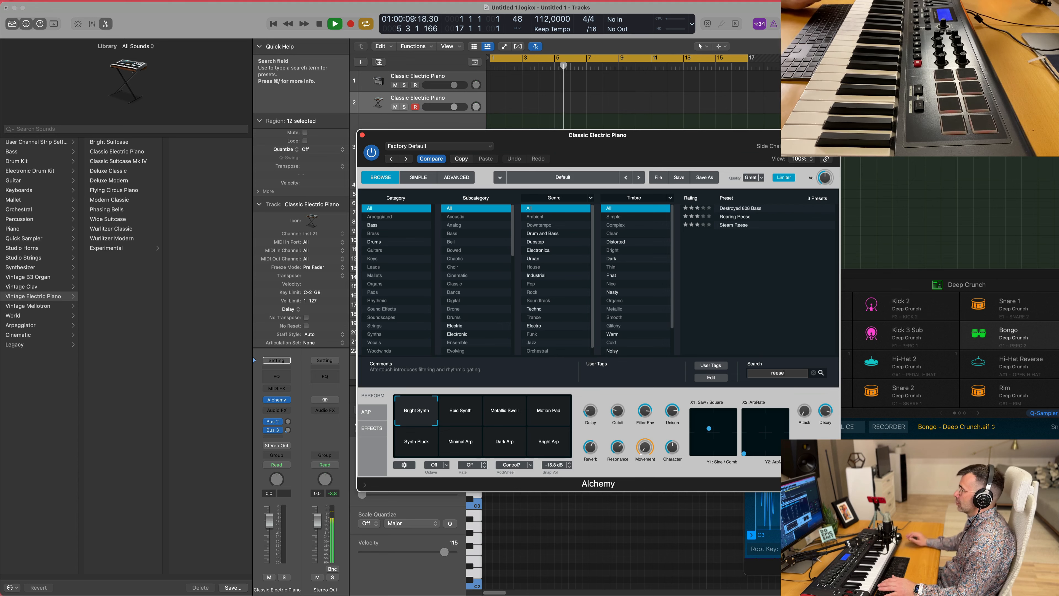
pyautogui.click(732, 226)
pyautogui.moveTo(547, 139); pyautogui.dragTo(707, 255)
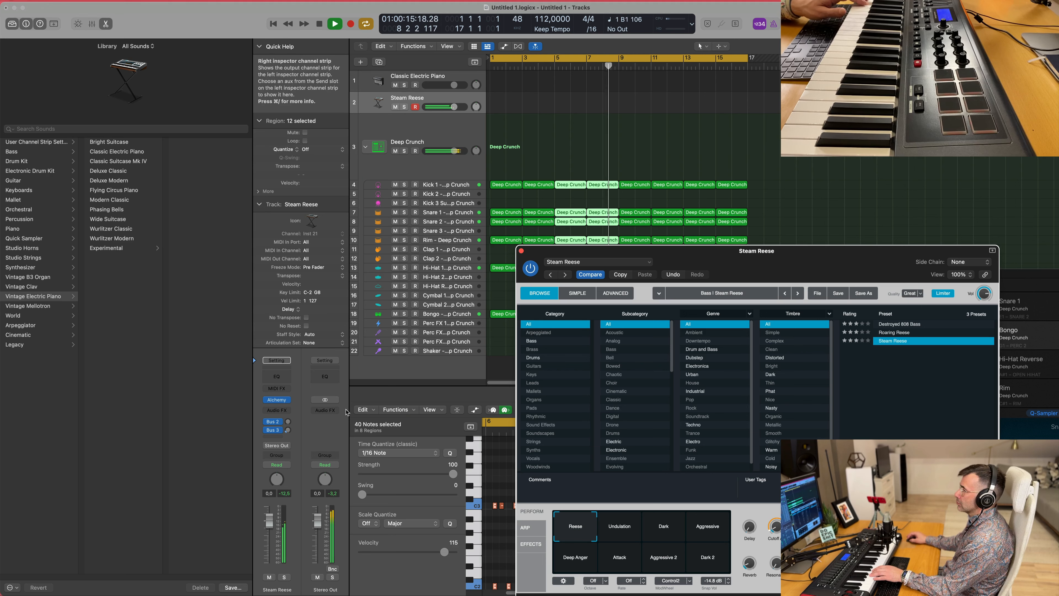
# Set the Steam Reese track volume to -5.5 dB, audition the Undulation snapshot and select the Dark snapshot in Alchemy
pyautogui.moveTo(273, 520); pyautogui.dragTo(269, 534)
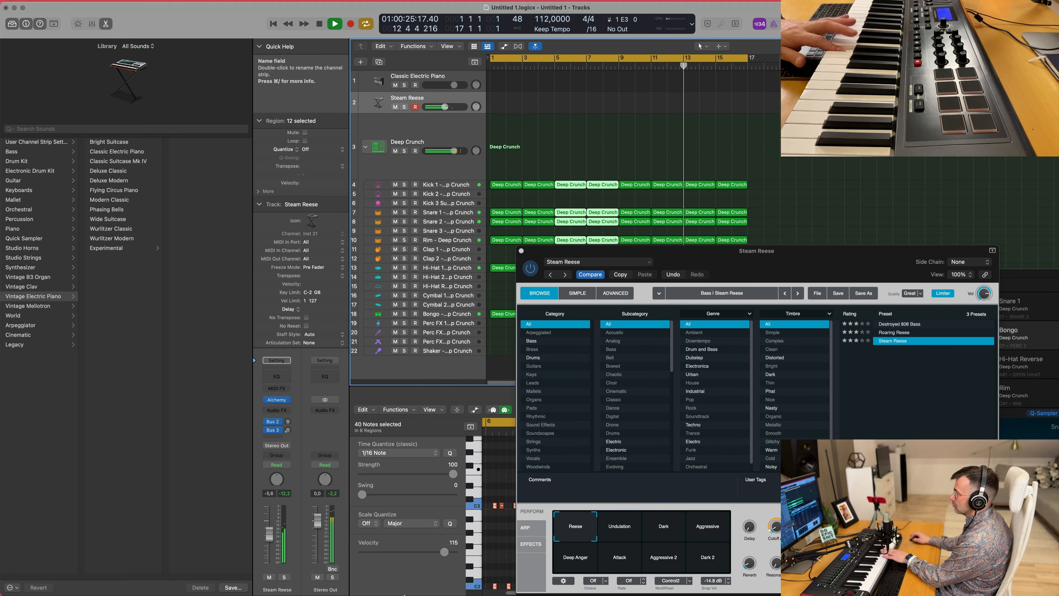
pyautogui.moveTo(583, 527); pyautogui.dragTo(617, 531)
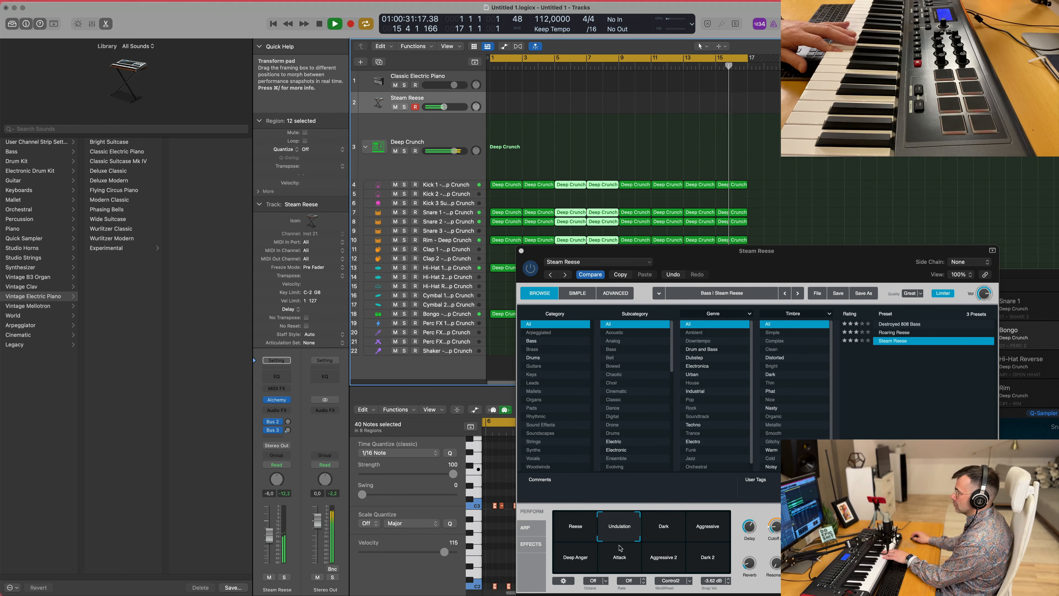
pyautogui.click(666, 532)
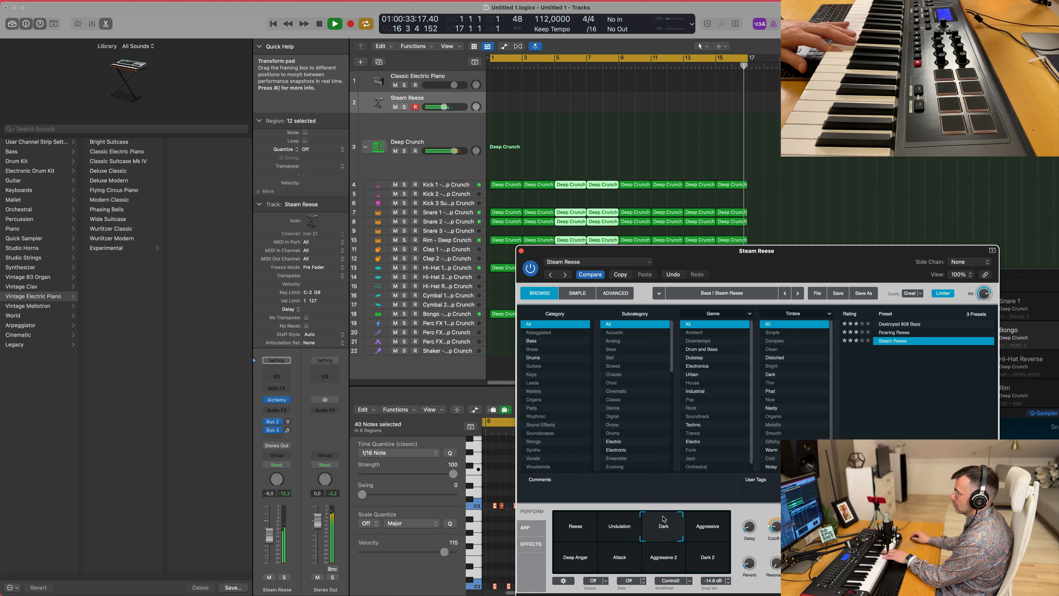
pyautogui.moveTo(667, 516)
pyautogui.mouseDown()
pyautogui.moveTo(711, 519)
pyautogui.moveTo(582, 520)
pyautogui.moveTo(566, 571)
pyautogui.moveTo(672, 568)
pyautogui.moveTo(664, 530)
pyautogui.mouseUp()
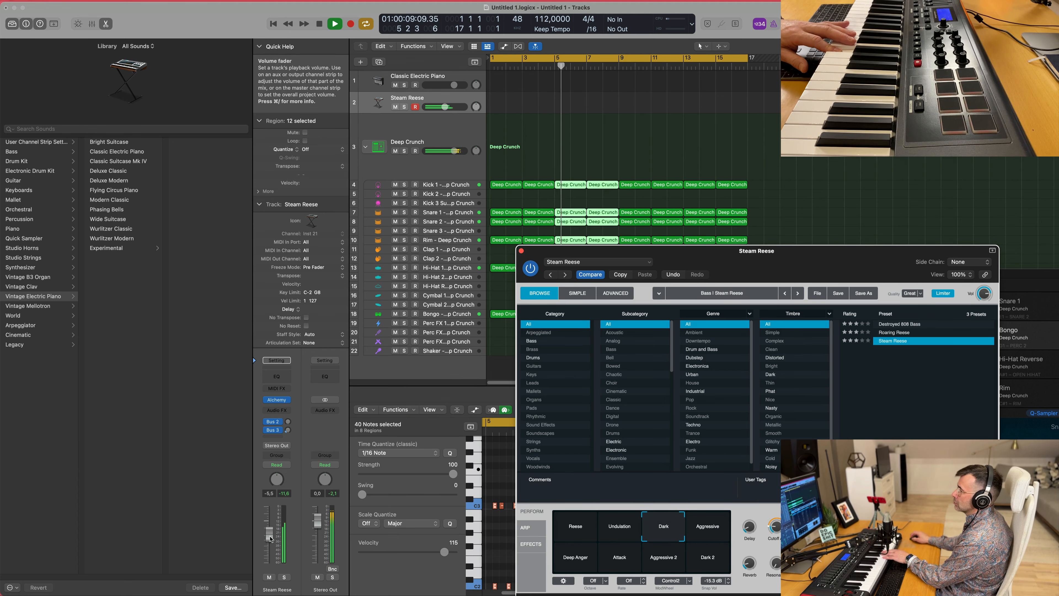
pyautogui.click(269, 538)
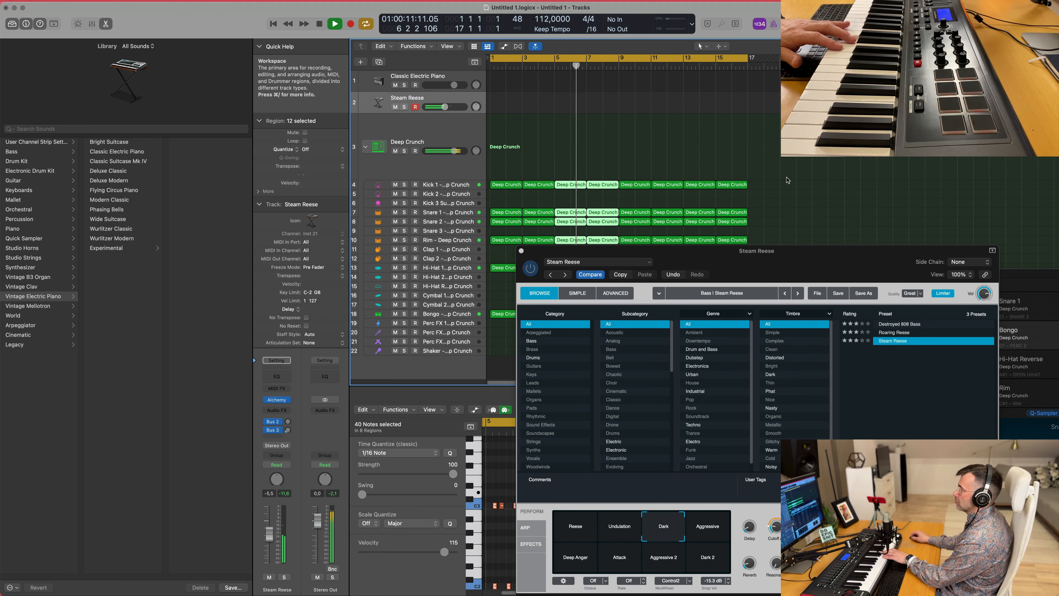
# Record a bass line on the Steam Reese track from bar 5 and move its region to bar 1 with the Piano Roll open
pyautogui.moveTo(756, 253); pyautogui.dragTo(621, 208)
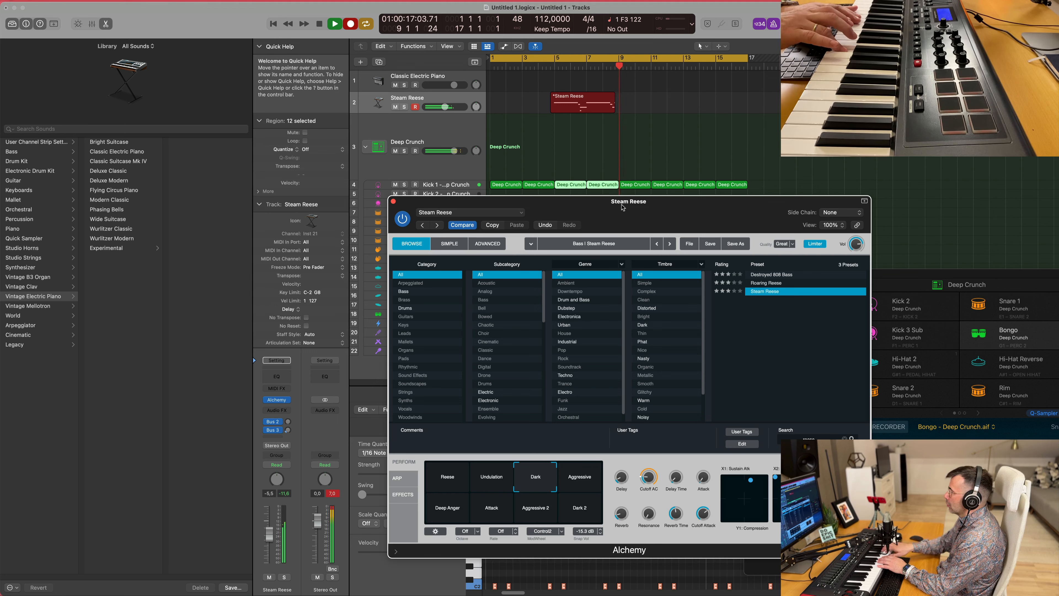
pyautogui.press('space')
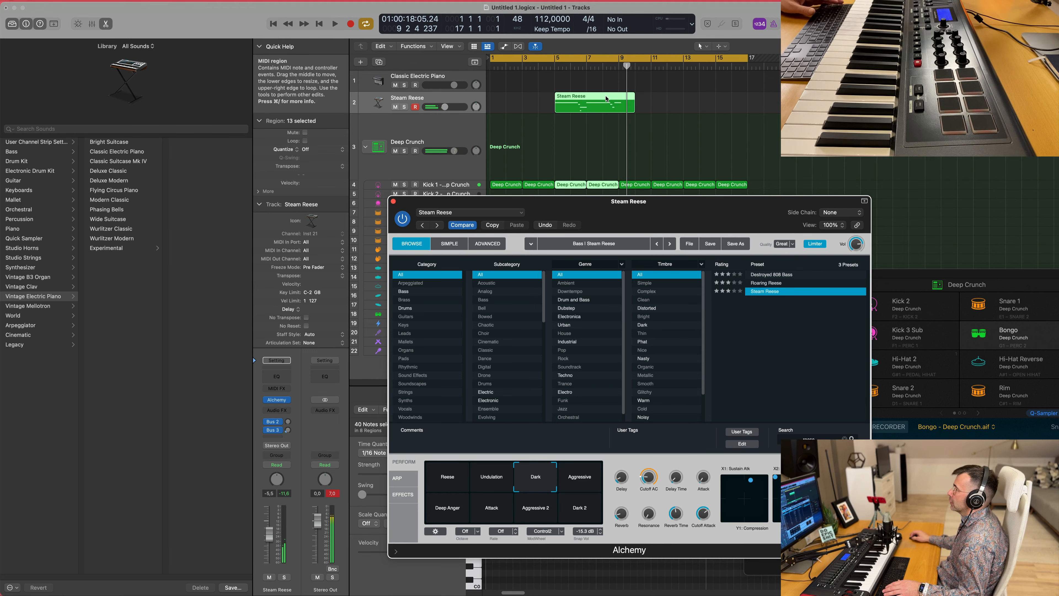
pyautogui.doubleClick(606, 98)
pyautogui.moveTo(578, 99); pyautogui.dragTo(513, 99)
pyautogui.press('e')
pyautogui.moveTo(571, 199); pyautogui.dragTo(841, 6)
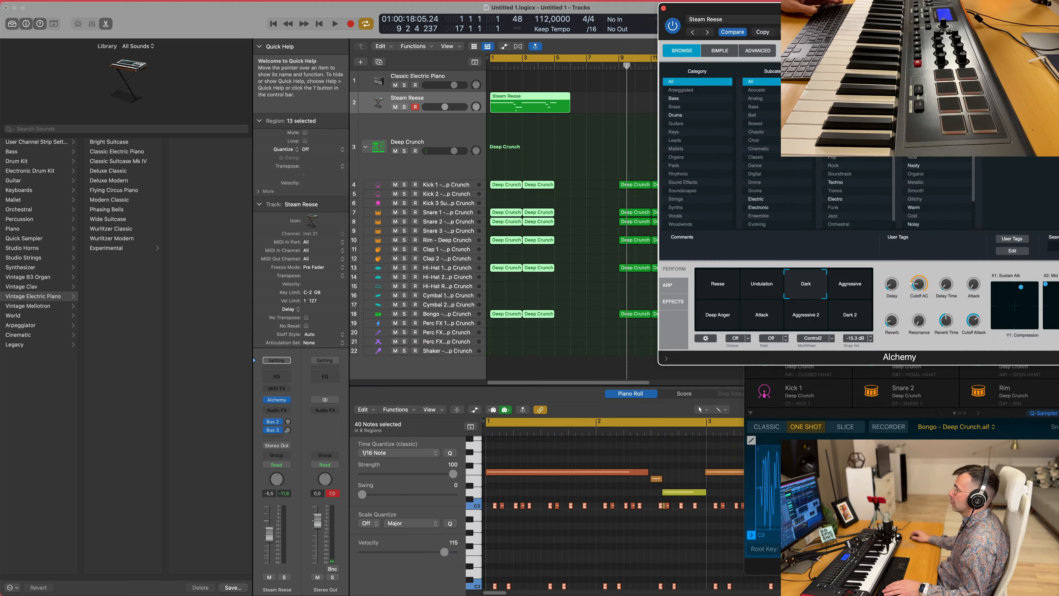
# Delete the stray short C3 note near bar 2 in the Steam Reese region and quantize the remaining notes to 1/16
pyautogui.click(586, 135)
pyautogui.click(557, 106)
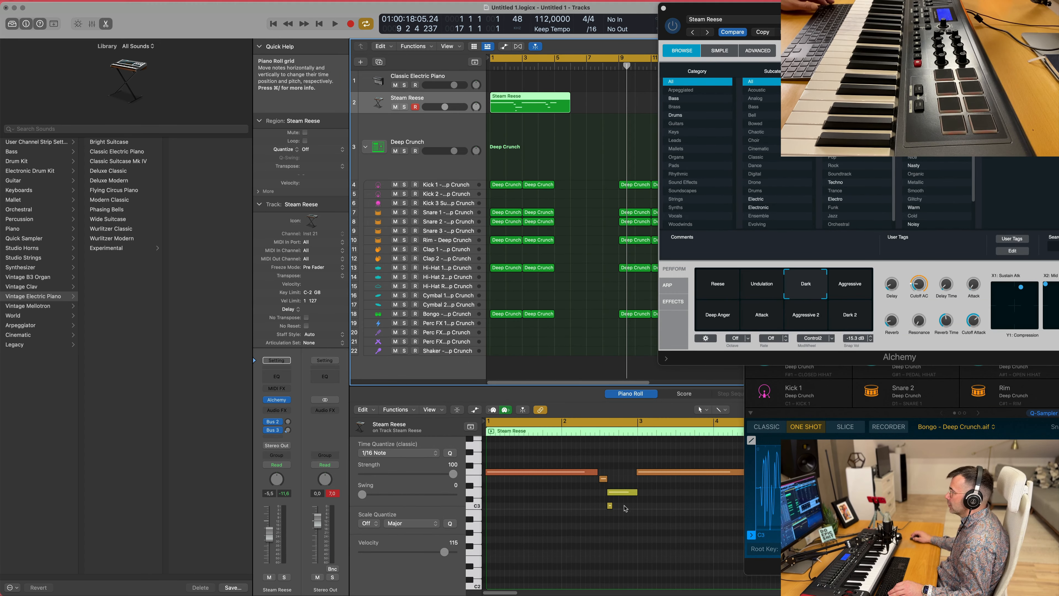
pyautogui.click(608, 505)
pyautogui.press('Delete')
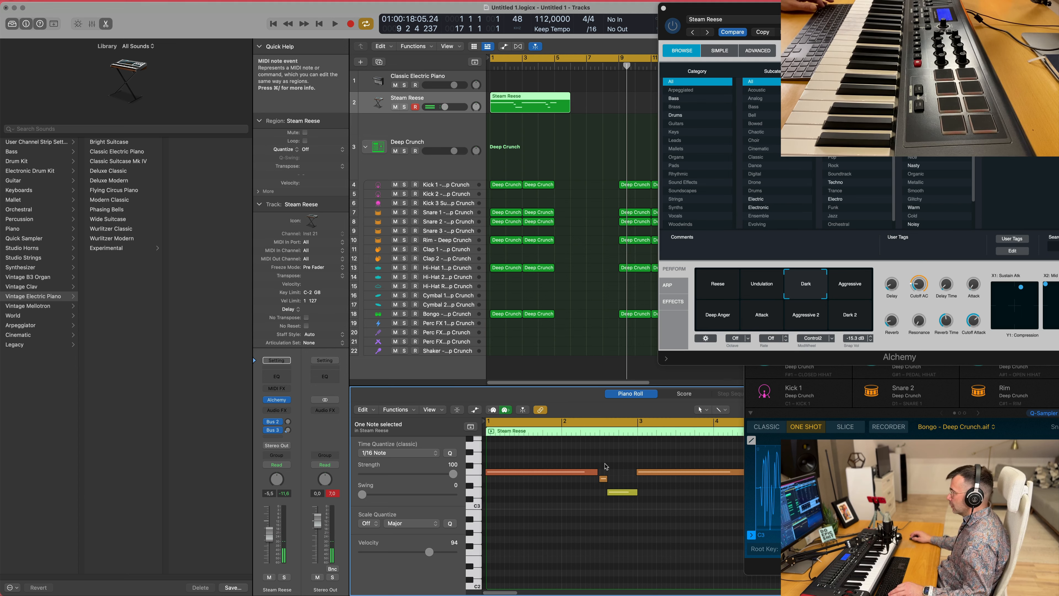
pyautogui.press('super+a')
pyautogui.press('q')
pyautogui.click(570, 512)
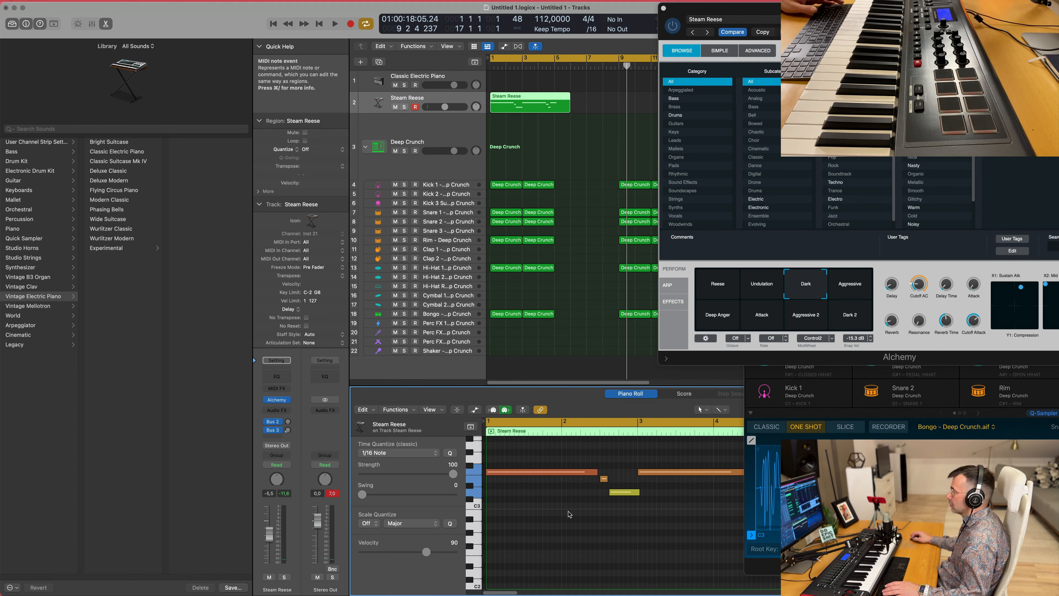
# Show the note velocity lane and raise the velocities of the two short notes before bar 3 in the Steam Reese region
pyautogui.press('space')
pyautogui.hscroll(2, 583, 514)
pyautogui.scroll(5, 590, 510)
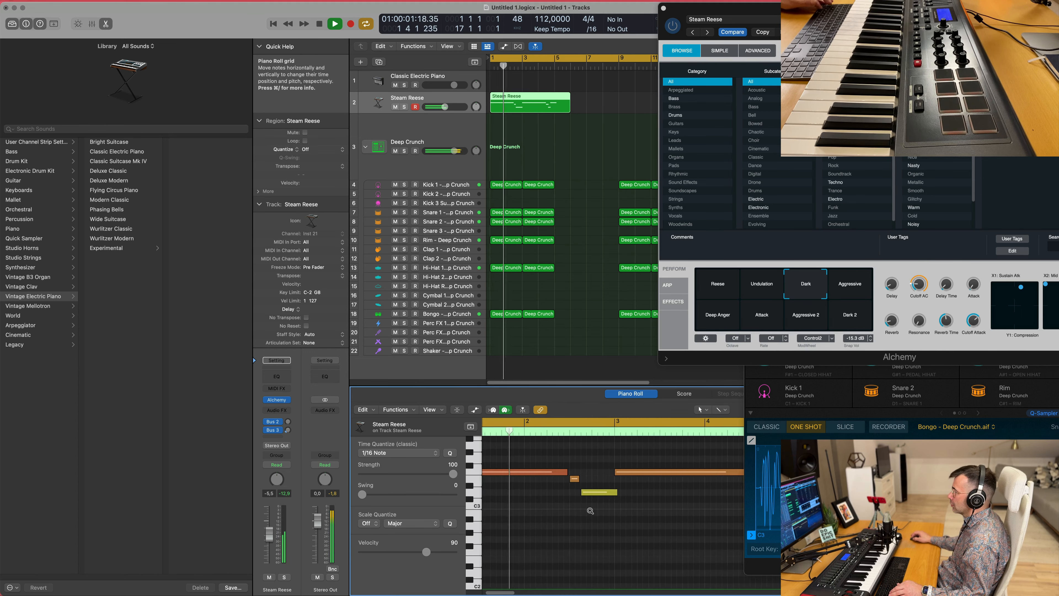
pyautogui.scroll(-2, 596, 513)
pyautogui.hscroll(-1, 607, 513)
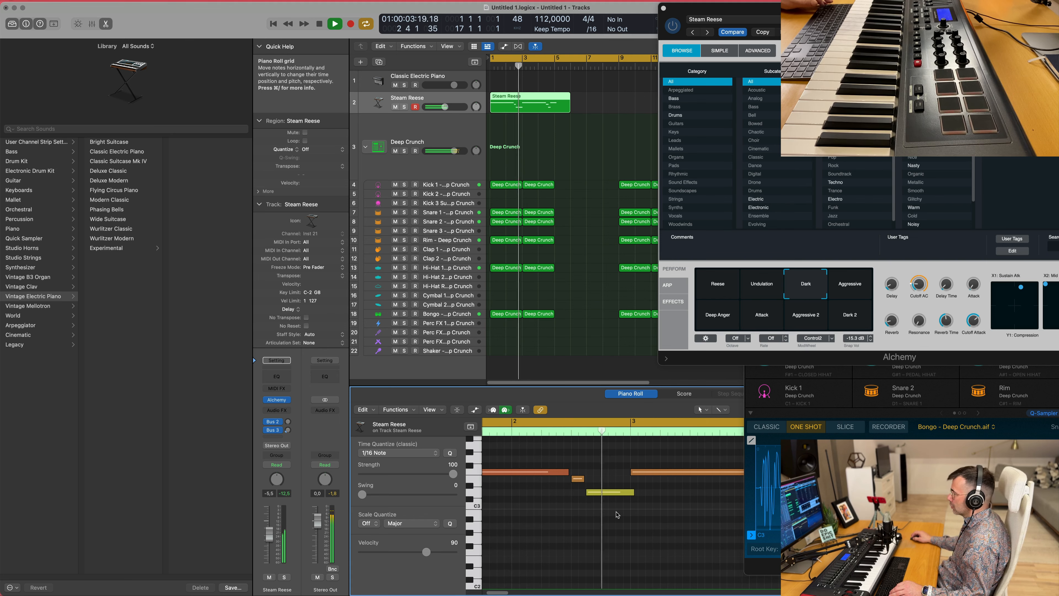
pyautogui.click(523, 409)
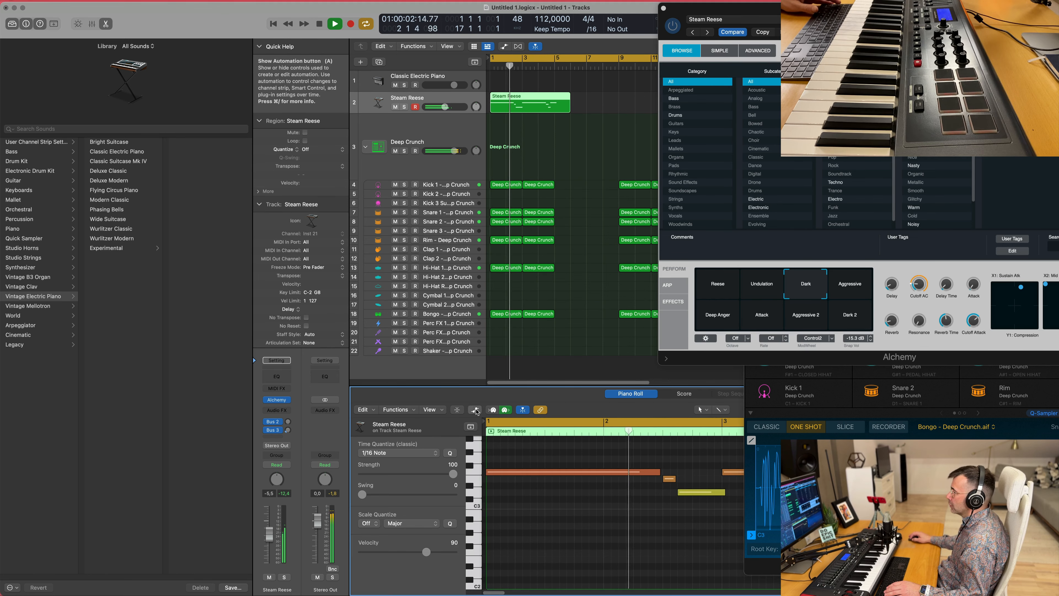
pyautogui.press('a')
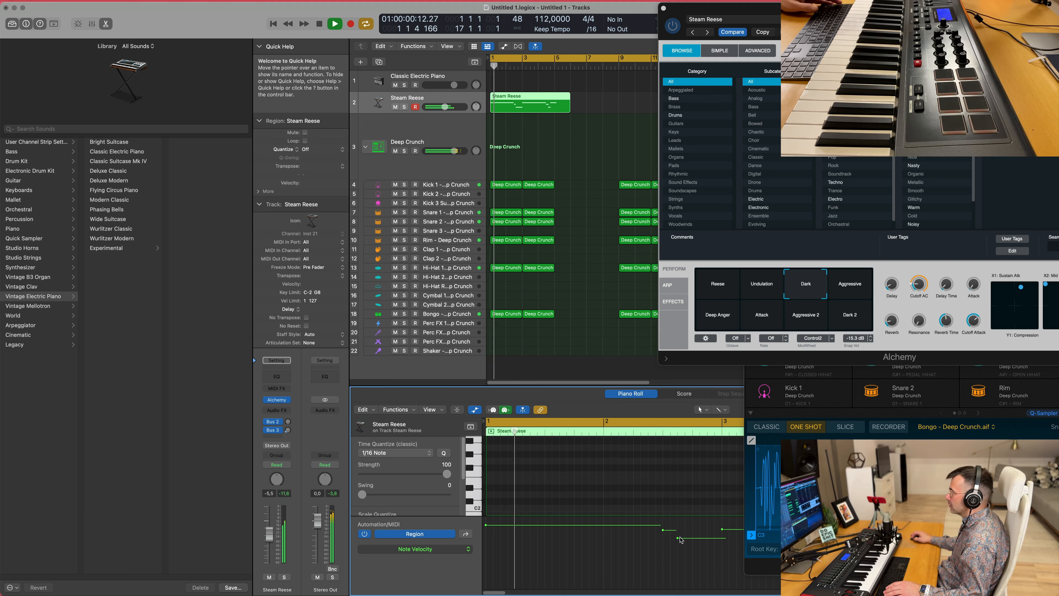
pyautogui.click(679, 527)
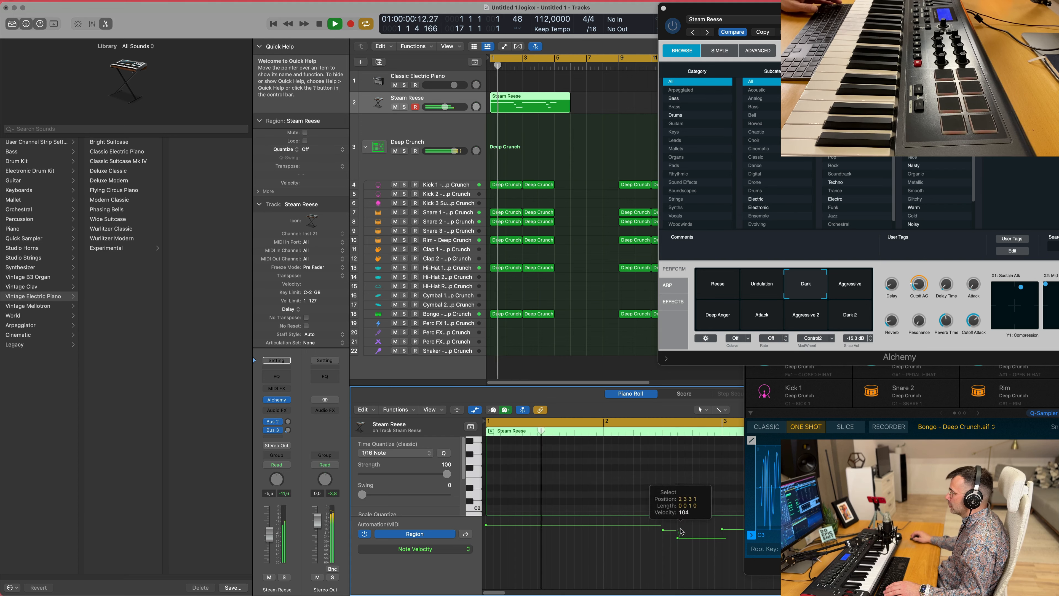
pyautogui.keyDown('shift'); pyautogui.click(664, 530); pyautogui.keyUp('shift')
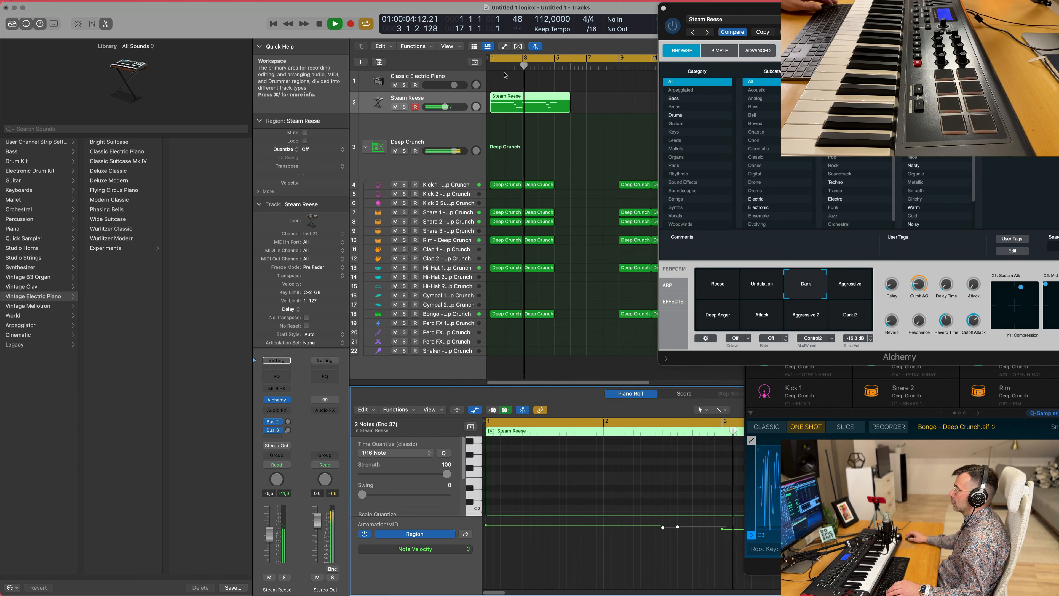
# Split the Steam Reese region at bar 3, delete the part after it and end its last note at bar 3
pyautogui.click(531, 98)
pyautogui.press('space')
pyautogui.keyDown('super'); pyautogui.click(524, 100); pyautogui.keyUp('super')
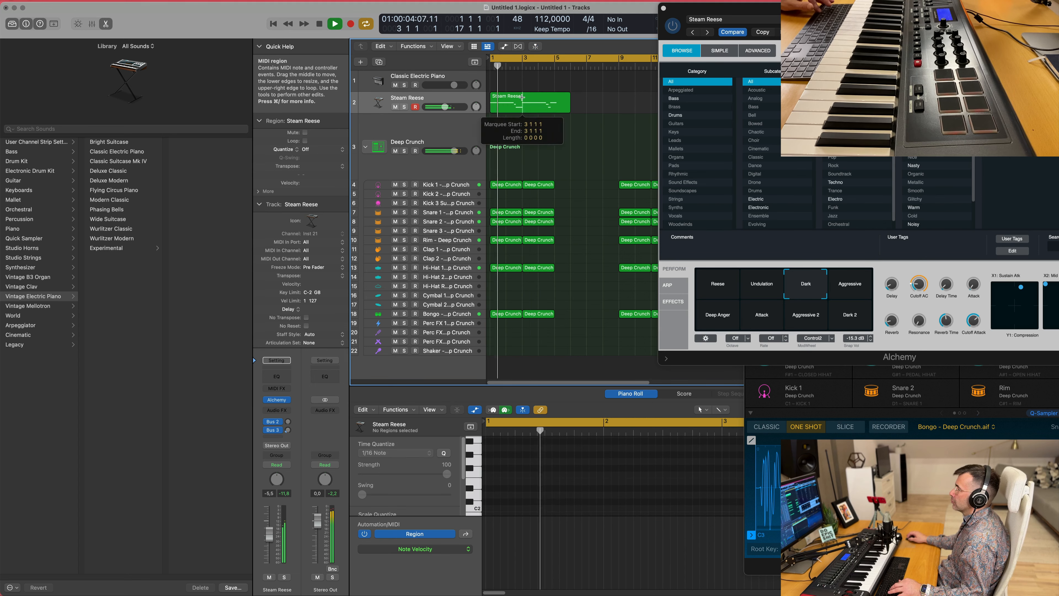
pyautogui.click(604, 204)
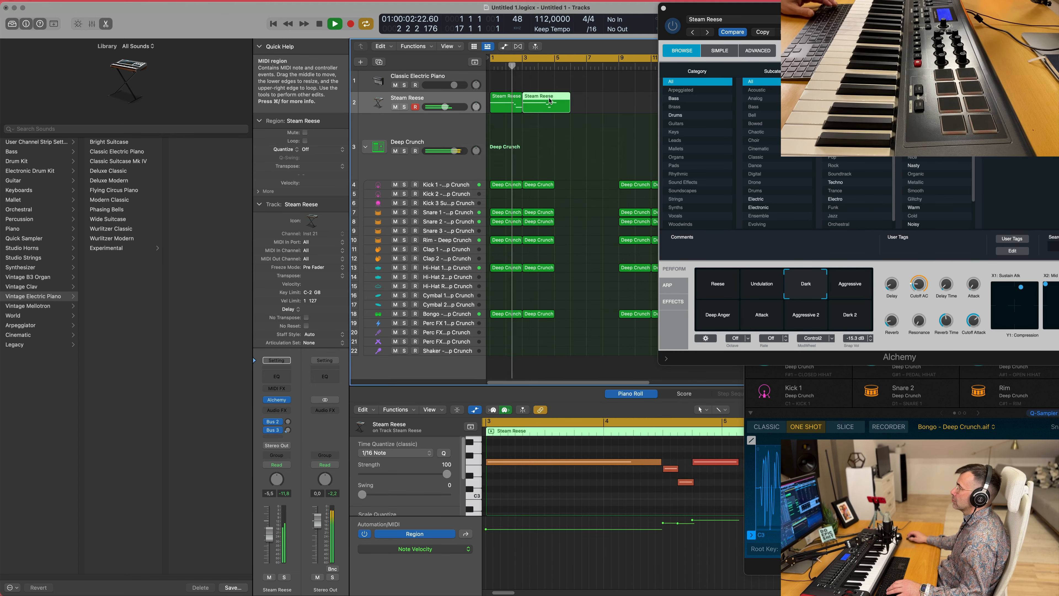
pyautogui.click(500, 101)
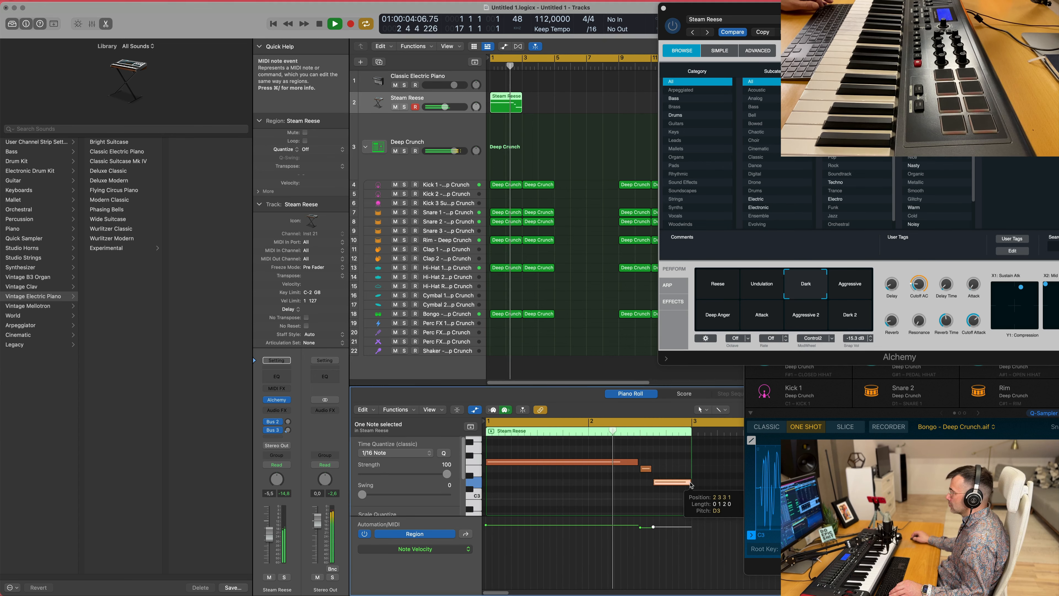
# Repeat the two-bar Steam Reese region at bar 3 so the bass line fills four bars
pyautogui.click(520, 104)
pyautogui.moveTo(520, 104); pyautogui.dragTo(553, 104)
pyautogui.click(540, 166)
pyautogui.hscroll(-2, 540, 165)
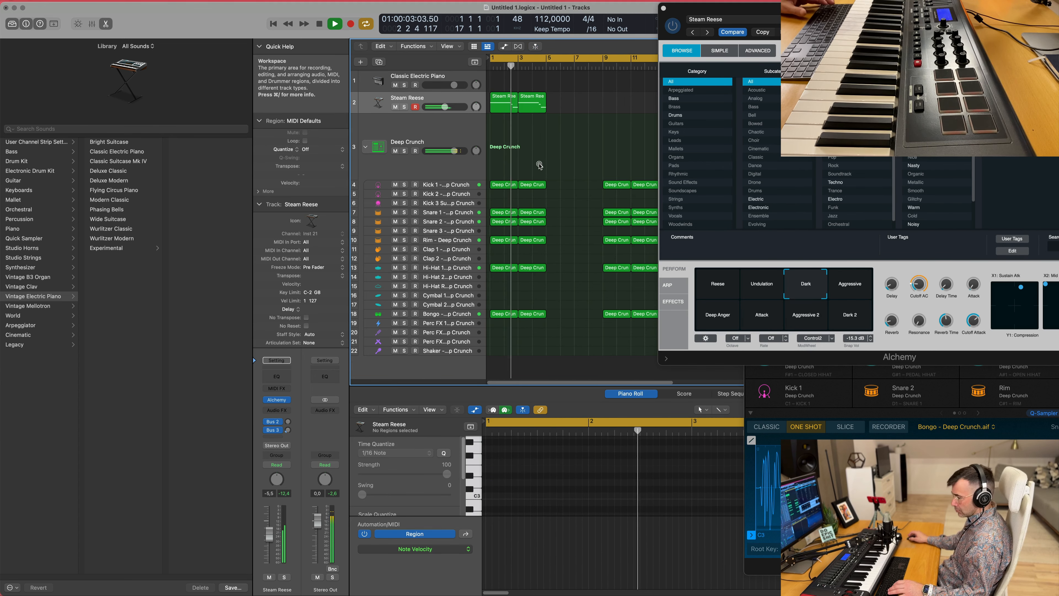
# Duplicate the Steam Reese track with copies of both bass regions and mute the original track
pyautogui.press('x')
pyautogui.press('x')
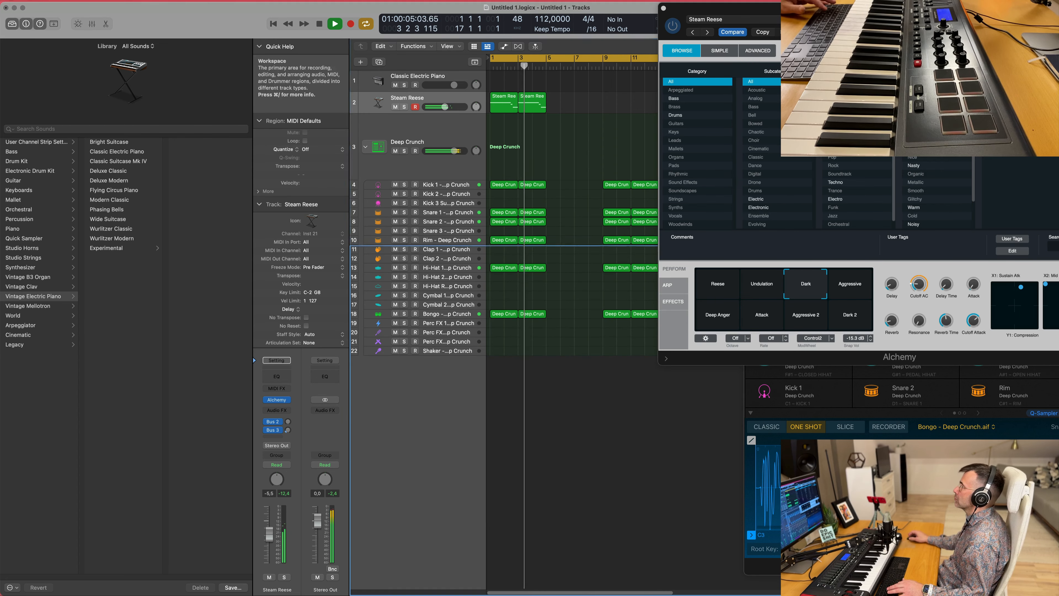
pyautogui.hscroll(2, 536, 150)
pyautogui.press('space')
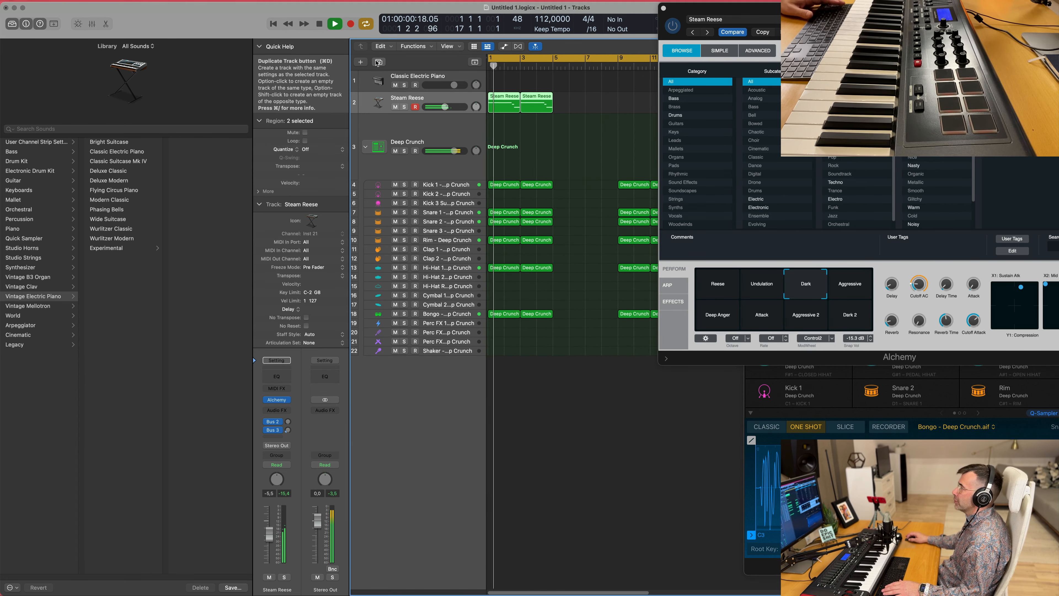
pyautogui.press('super+d')
pyautogui.moveTo(583, 108); pyautogui.dragTo(506, 125)
pyautogui.press('space')
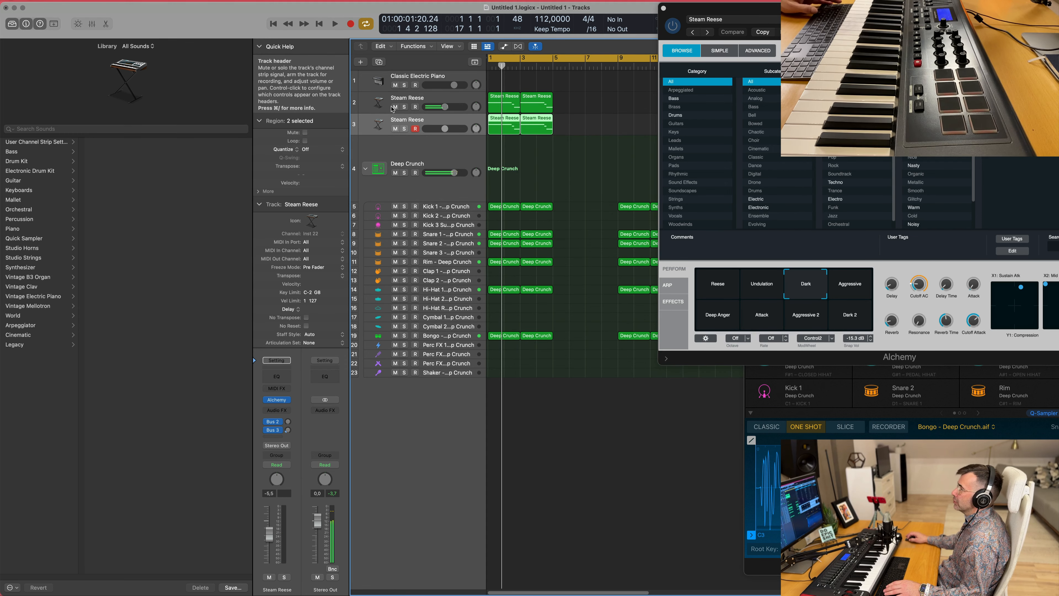
pyautogui.press('space')
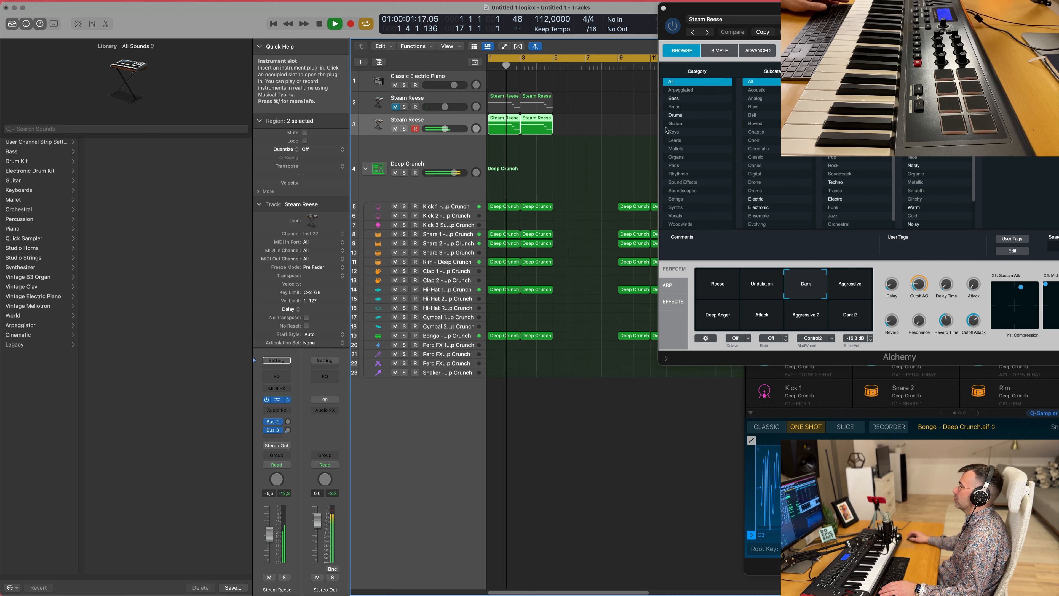
# Open the duplicate track's Alchemy in place of the original's, try the Roaring Reese preset and load Destroyed 808 Bass
pyautogui.moveTo(689, 112); pyautogui.dragTo(660, 108)
pyautogui.click(664, 8)
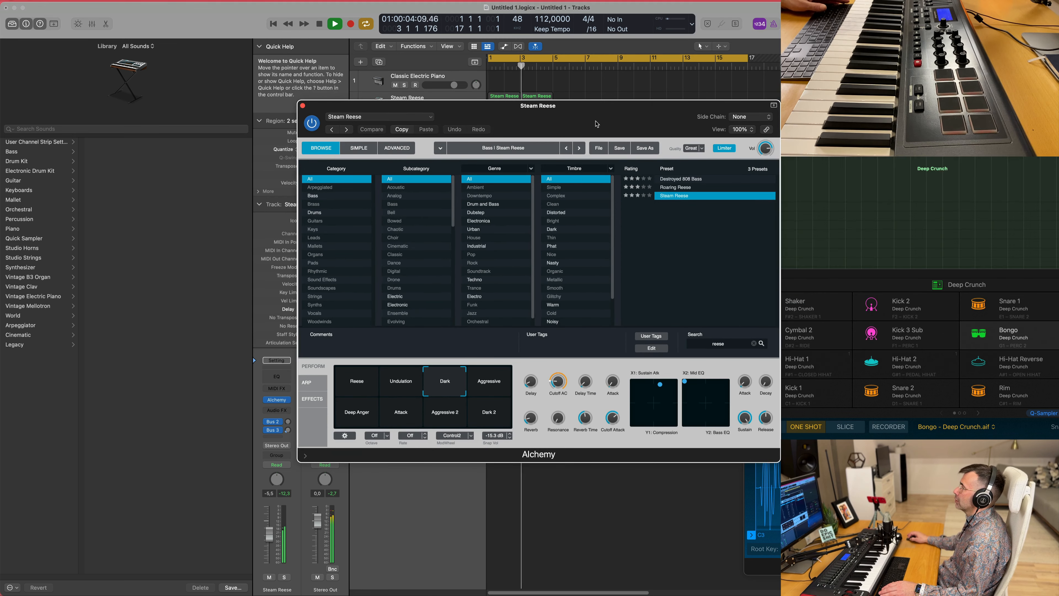
pyautogui.moveTo(584, 105); pyautogui.dragTo(768, 74)
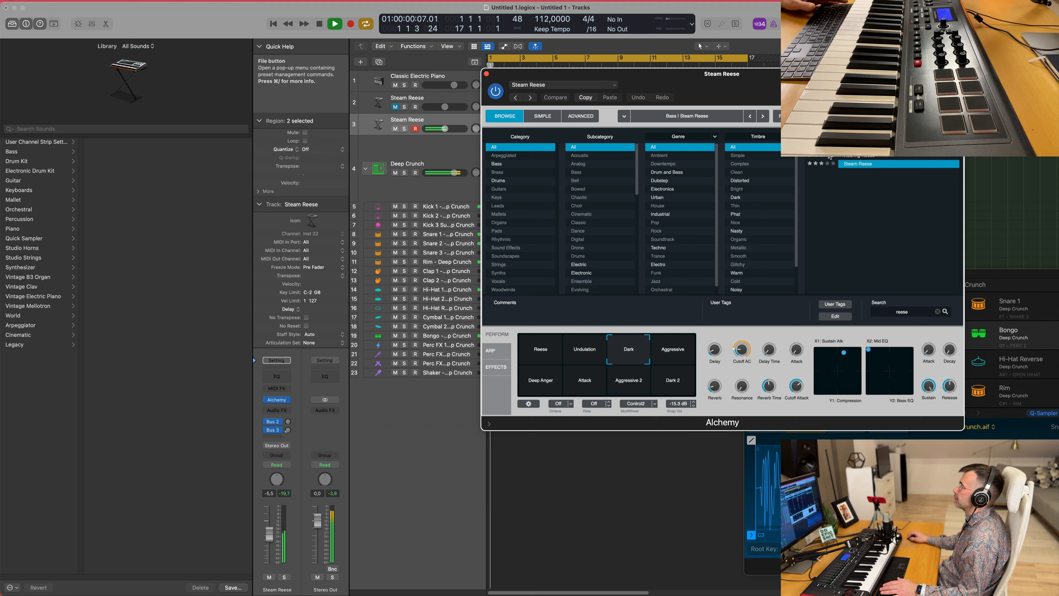
pyautogui.click(864, 156)
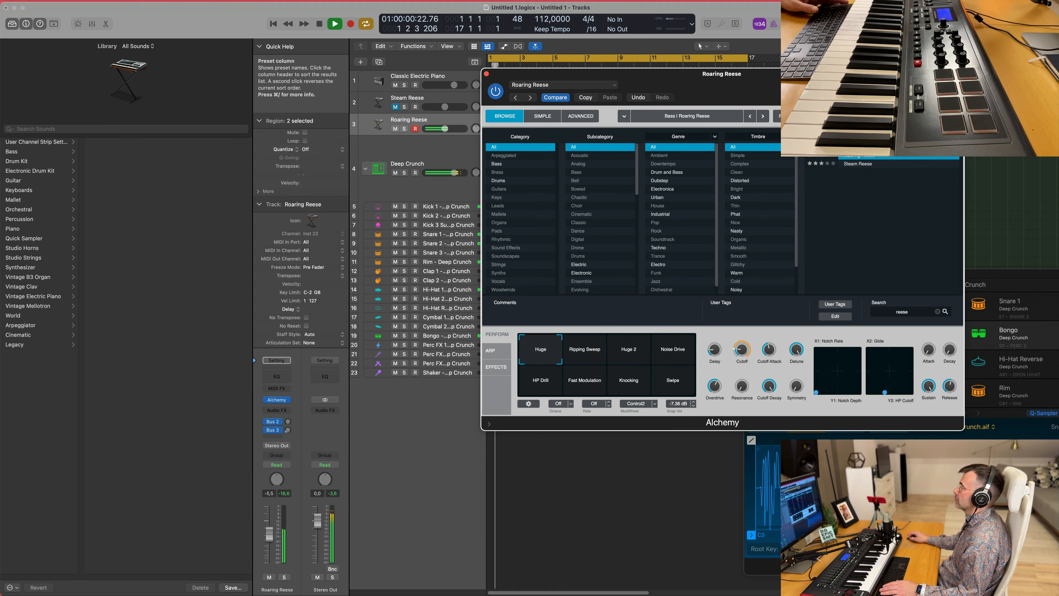
pyautogui.moveTo(800, 74); pyautogui.dragTo(907, 92)
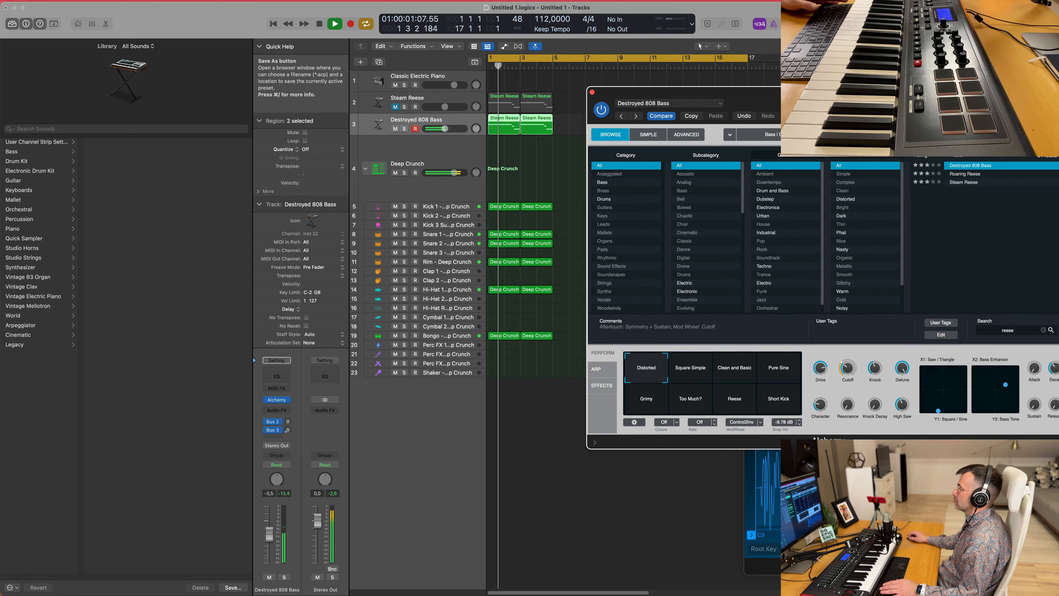
# Audition the Square Simple, Clean and Basic and Pure Sine snapshots of Destroyed 808 Bass and select Grimy
pyautogui.click(695, 371)
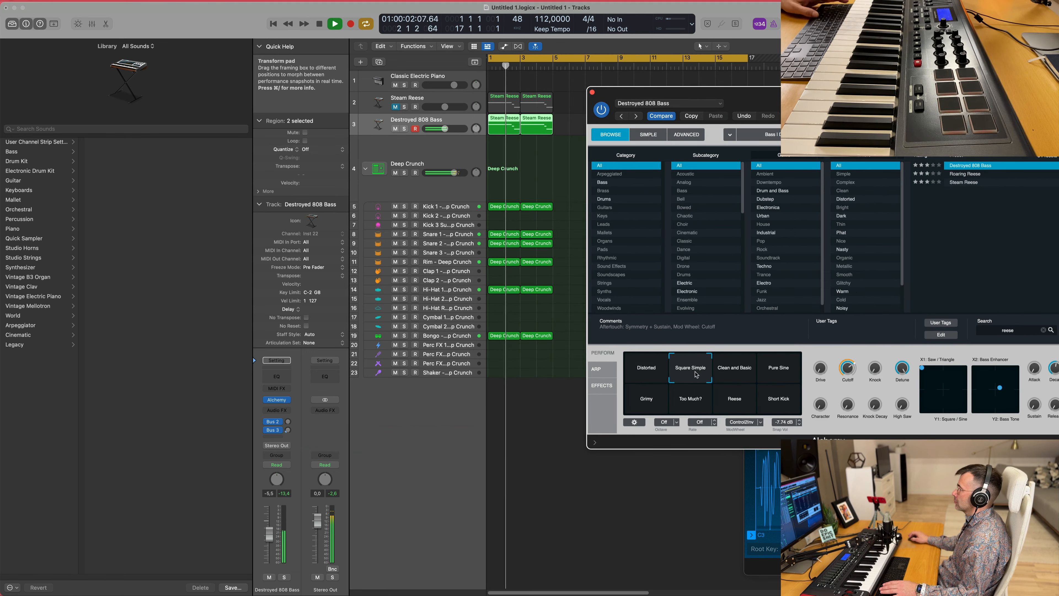
pyautogui.click(747, 373)
pyautogui.click(774, 374)
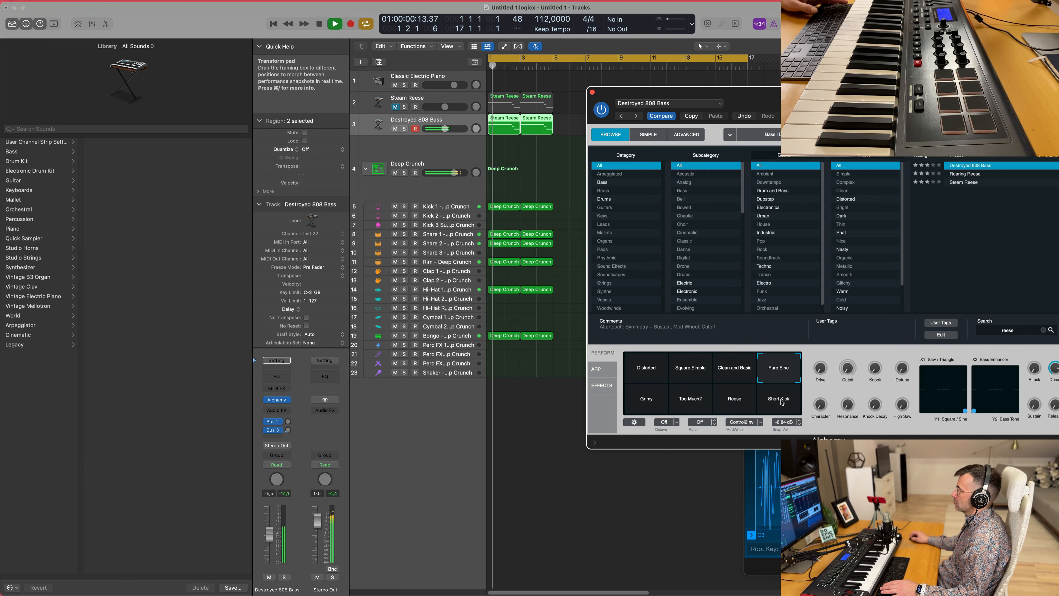
pyautogui.click(660, 404)
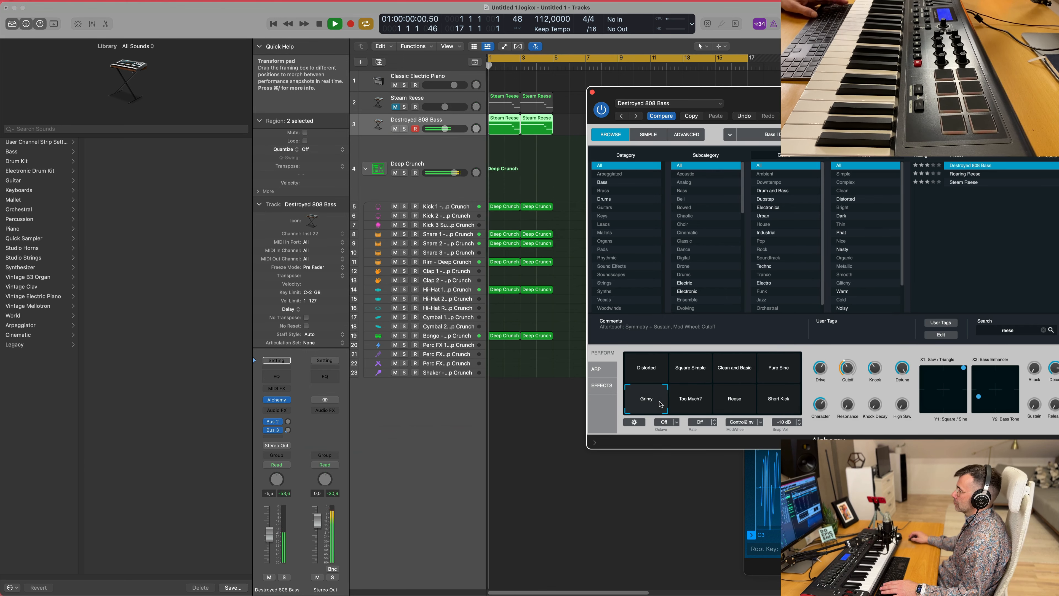
# Audition the Too Much?, Reese and Short Kick snapshots of the Destroyed 808 Bass preset
pyautogui.click(697, 406)
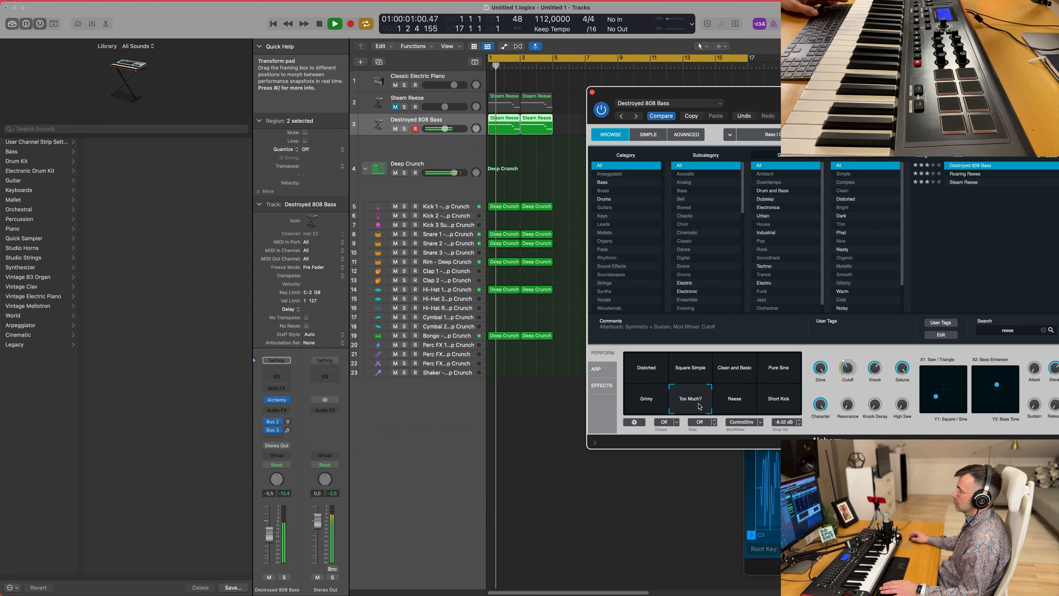
pyautogui.click(734, 405)
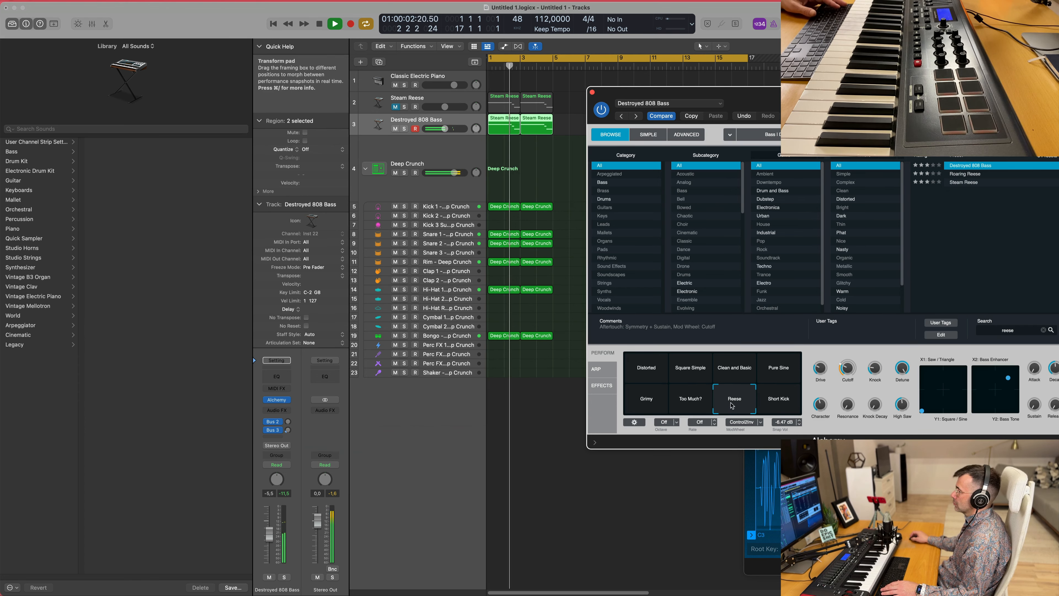
pyautogui.moveTo(911, 111); pyautogui.dragTo(852, 66)
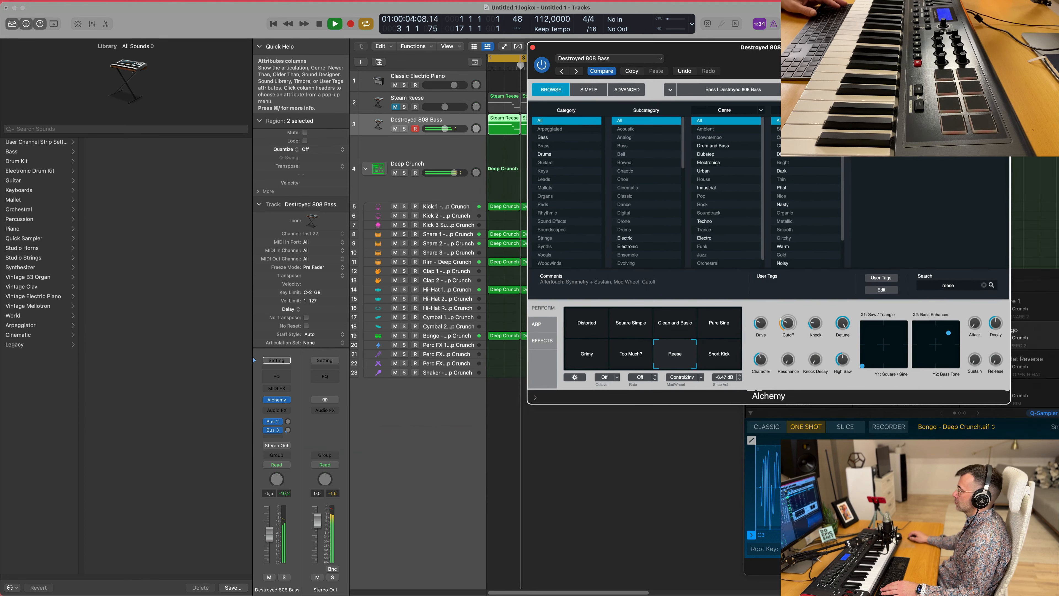
pyautogui.click(725, 359)
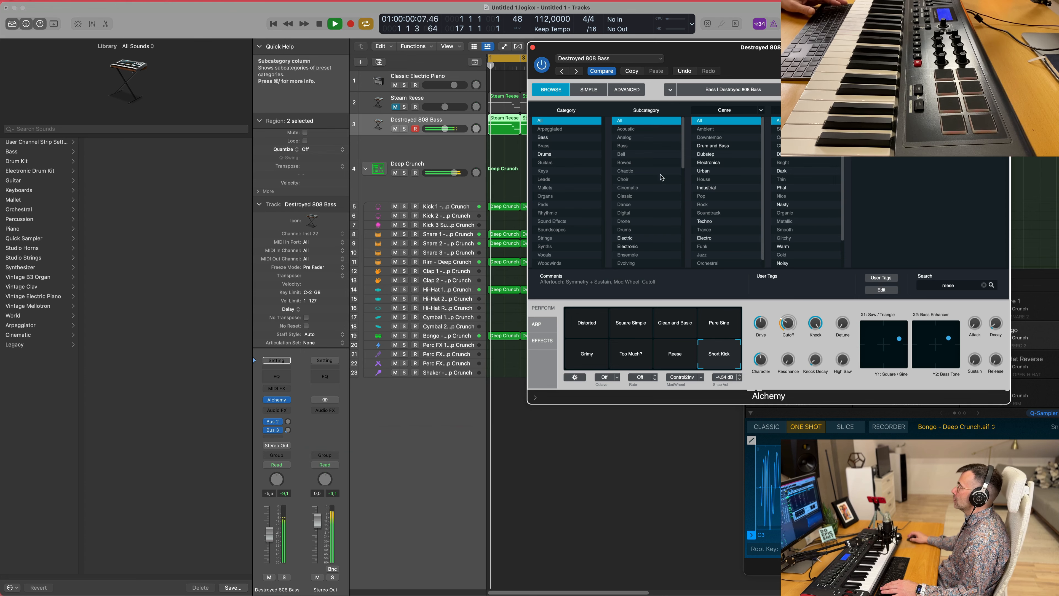
# Load Roaring Reese, try its Huge 2, Noise Drive, Ripping Sweep and Fast Modulation snapshots, and return to the Steam Reese preset
pyautogui.moveTo(832, 59); pyautogui.dragTo(773, 70)
pyautogui.click(844, 149)
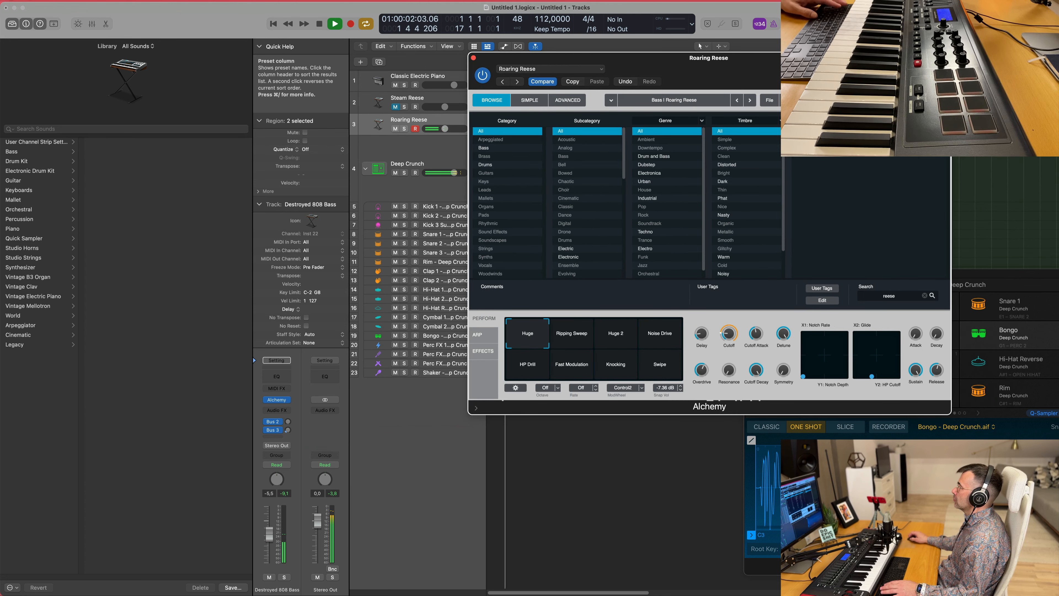
pyautogui.click(612, 340)
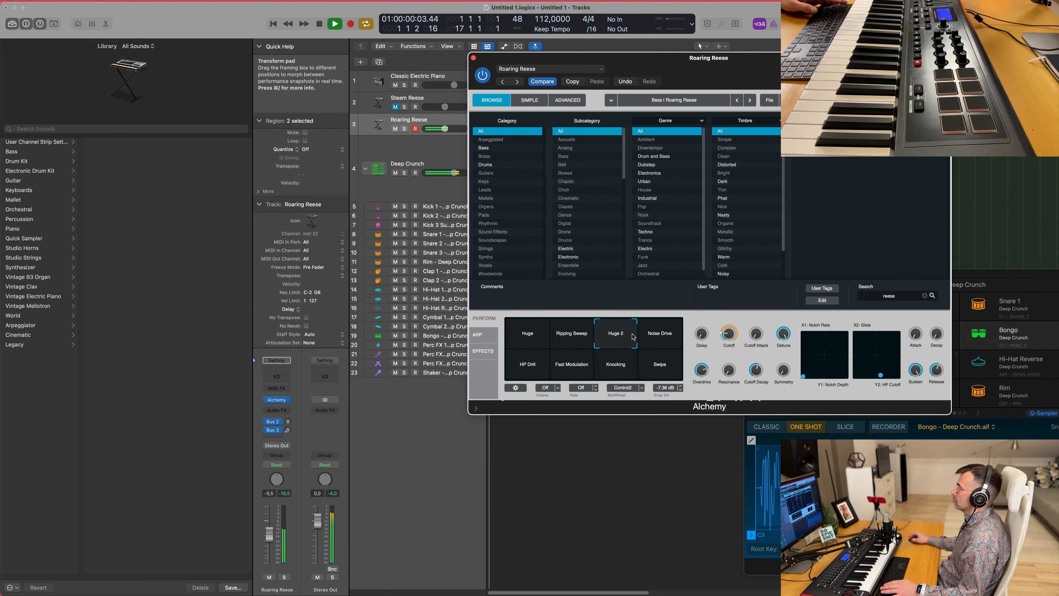
pyautogui.click(653, 337)
pyautogui.click(583, 341)
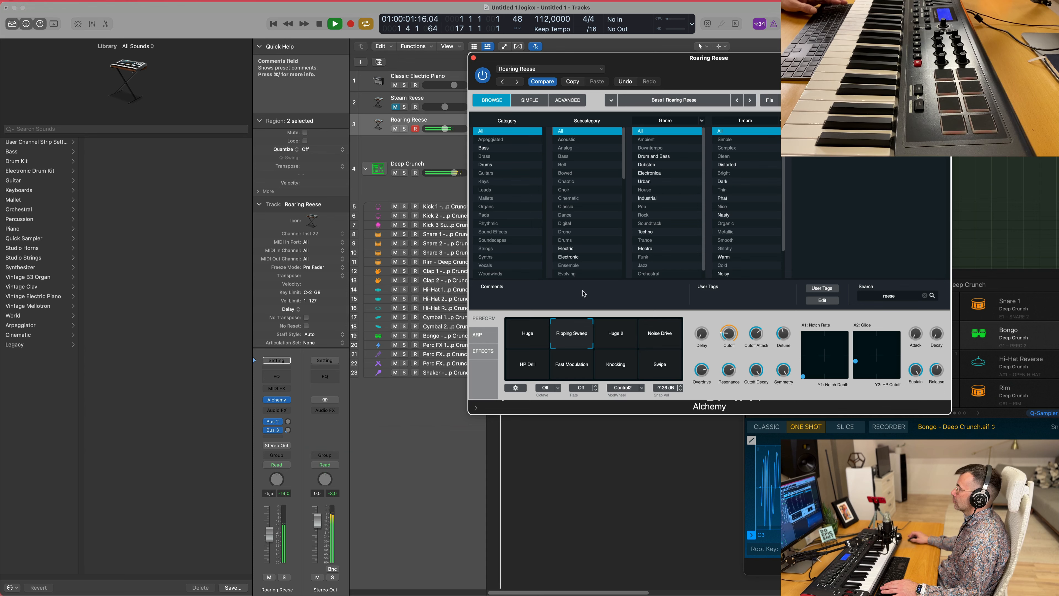
pyautogui.click(568, 361)
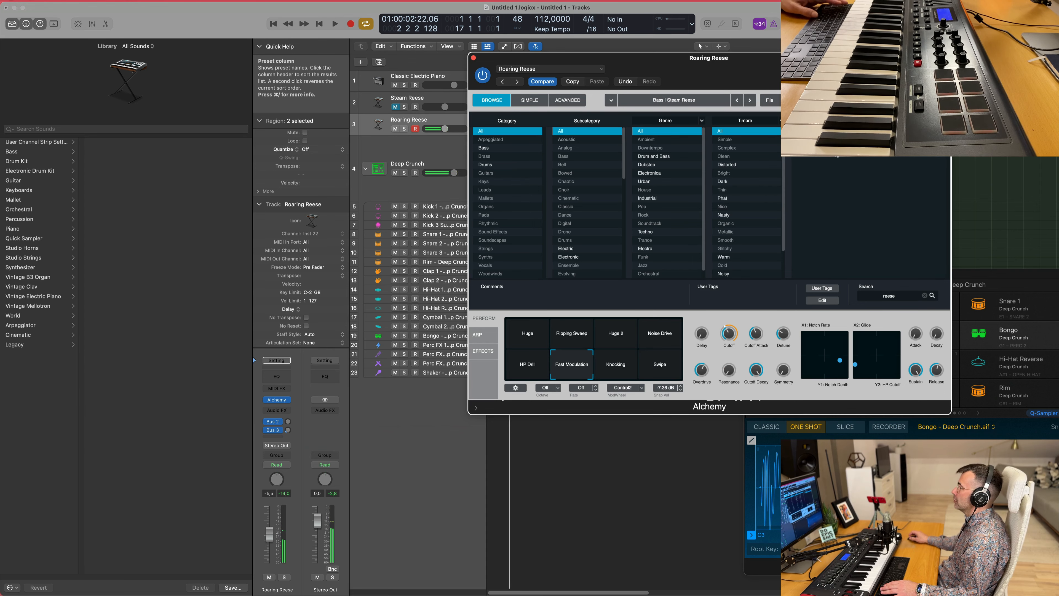
pyautogui.press('space')
pyautogui.moveTo(712, 62); pyautogui.dragTo(712, 145)
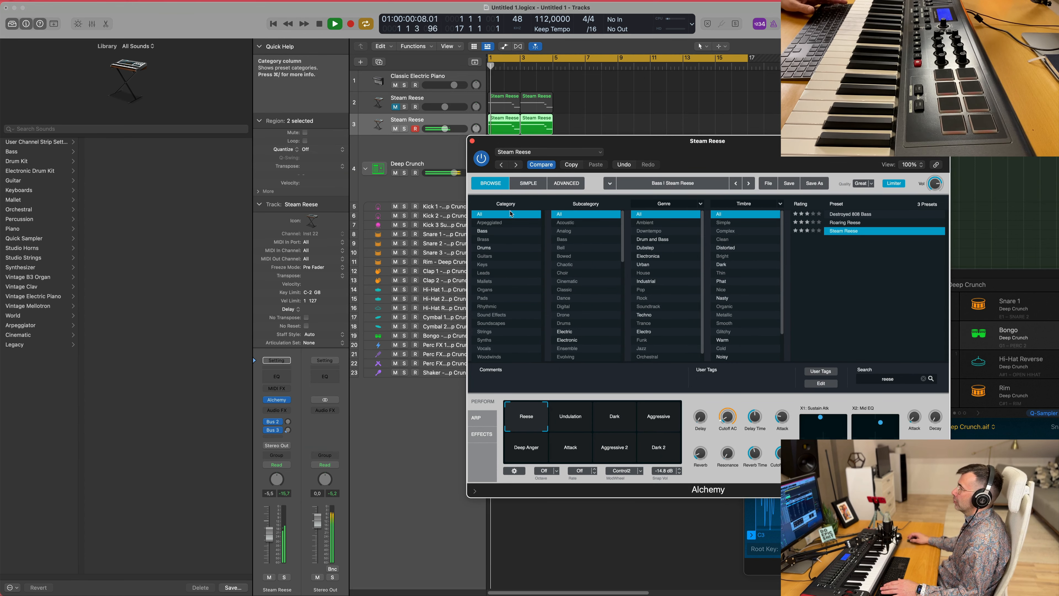
# Clear the Alchemy preset search, filter the presets by Brass and Downtempo, and load Liquid Synth
pyautogui.click(924, 379)
pyautogui.click(491, 238)
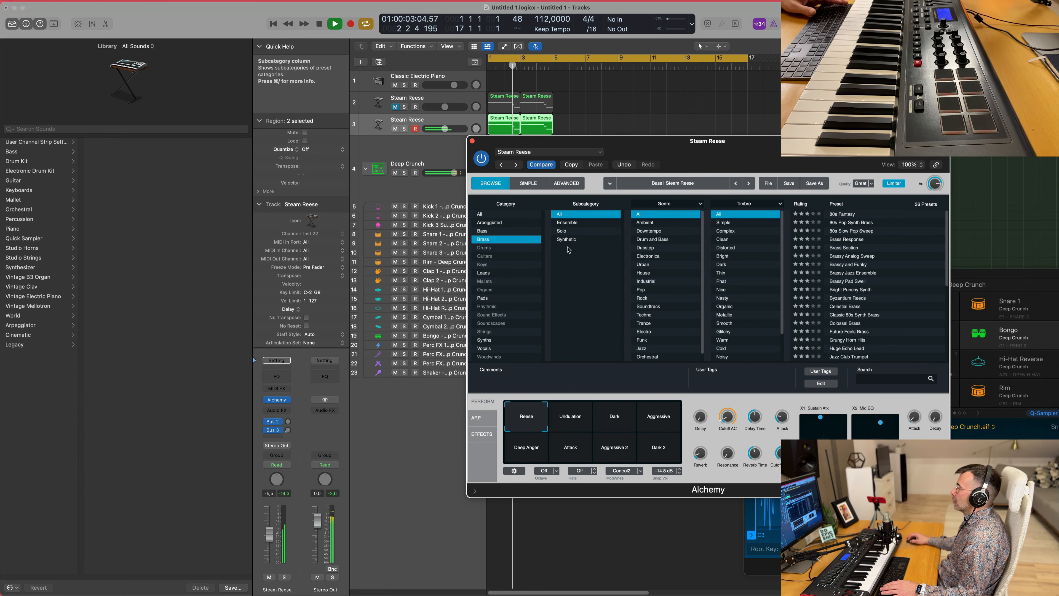
pyautogui.click(508, 241)
pyautogui.click(507, 240)
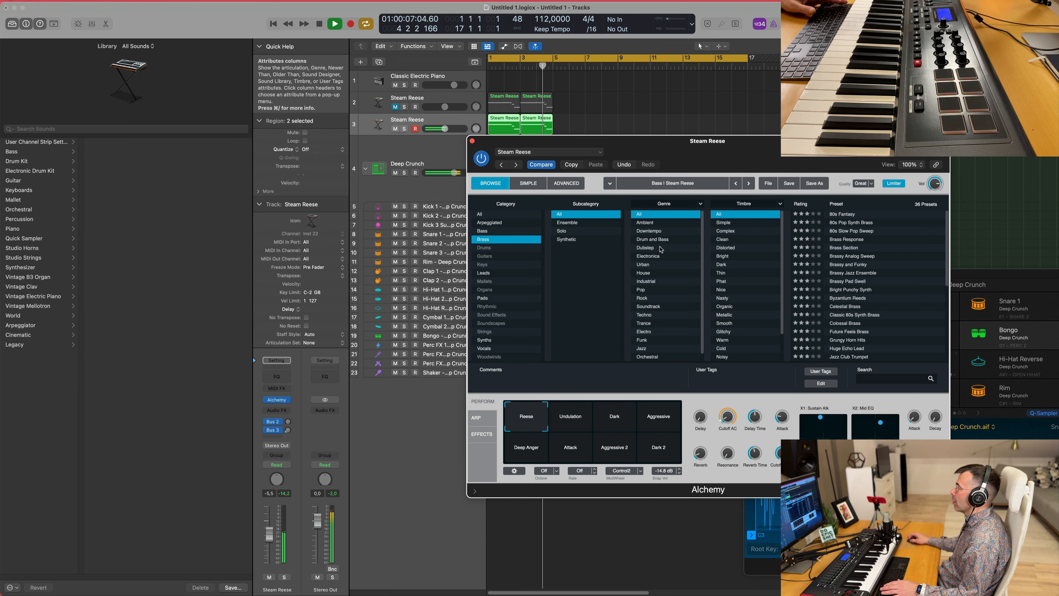
pyautogui.click(653, 232)
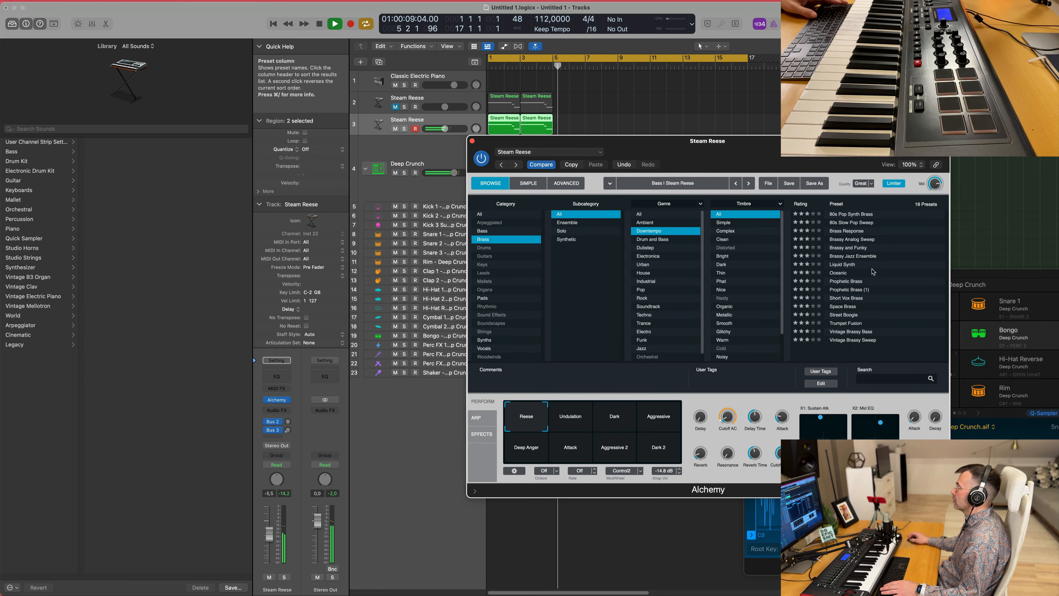
pyautogui.click(843, 265)
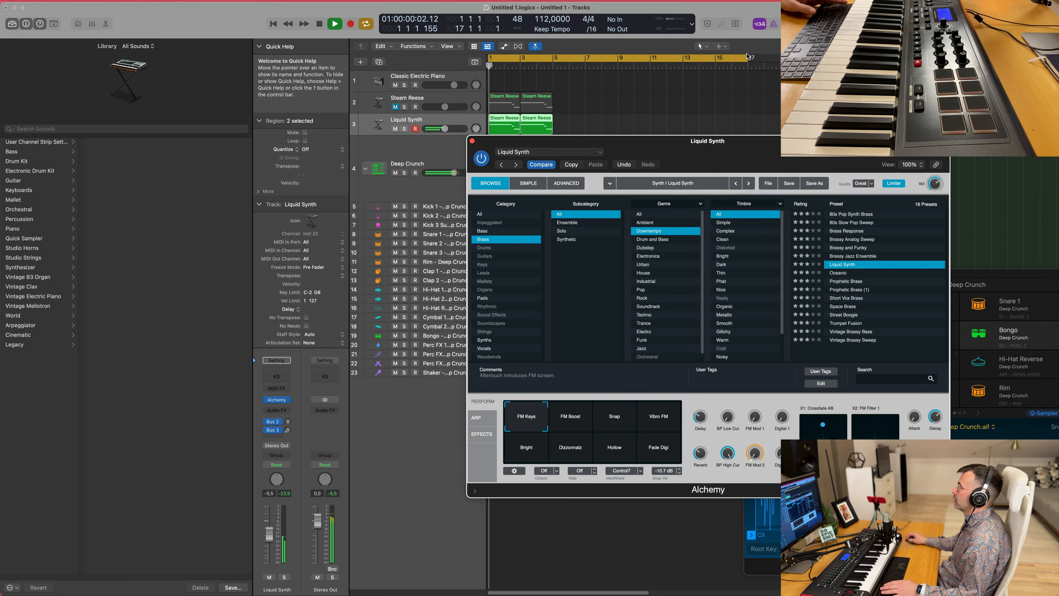
# Shorten the cycle range to four bars from bar 1, try the Oceanic and Space Brass presets, and load Vintage Brassy Sweep
pyautogui.moveTo(747, 57); pyautogui.dragTo(552, 63)
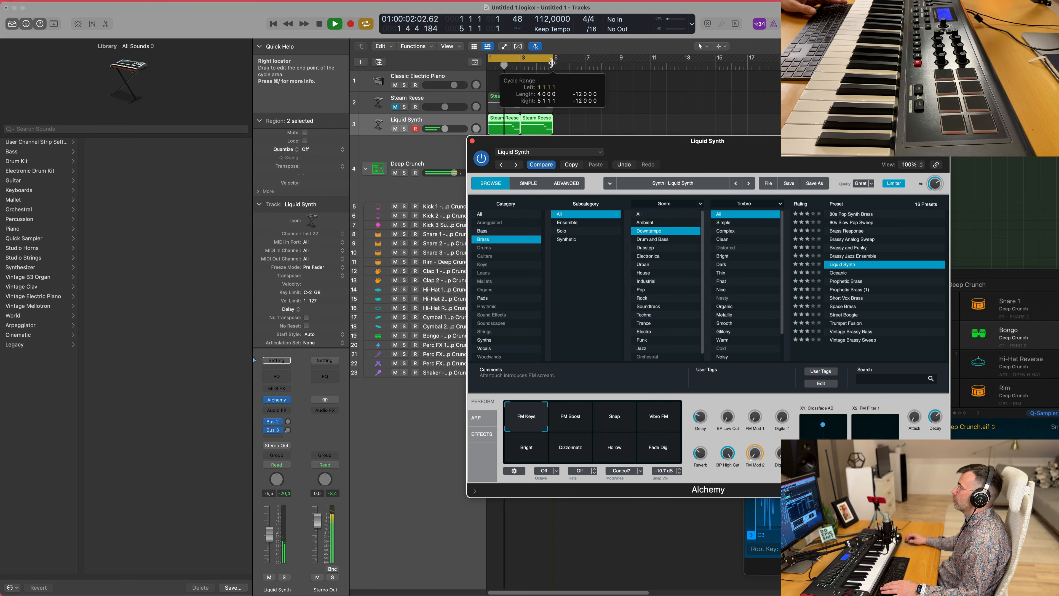
pyautogui.click(844, 274)
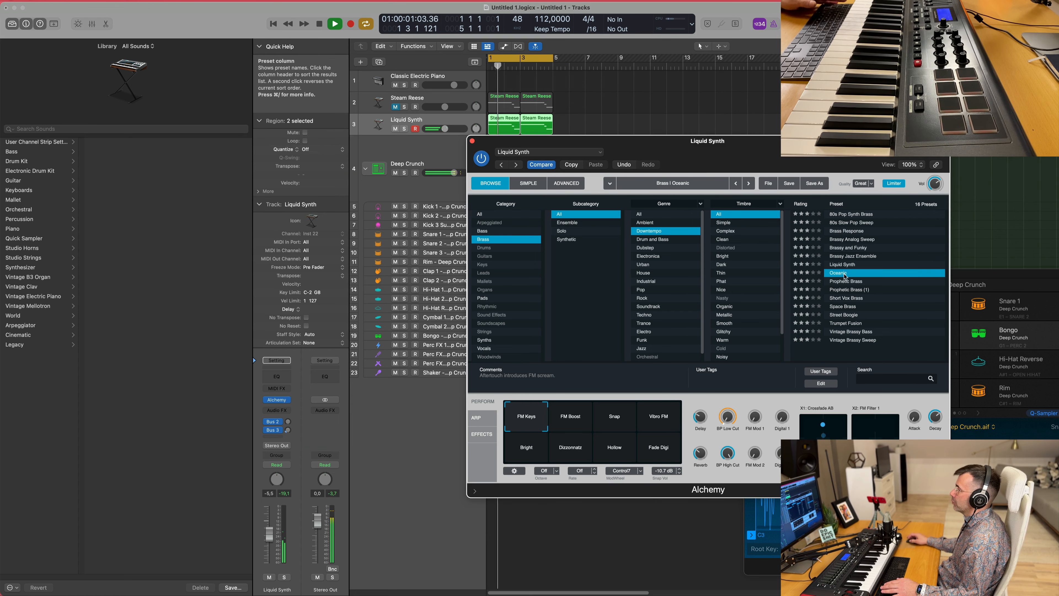
pyautogui.click(853, 307)
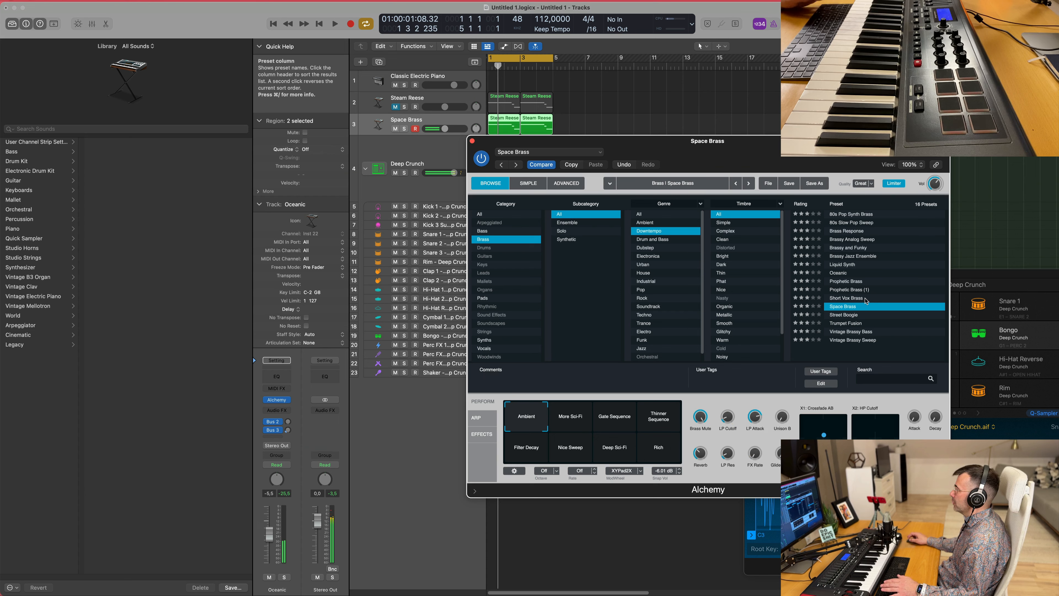
pyautogui.click(851, 341)
pyautogui.moveTo(817, 142); pyautogui.dragTo(726, 187)
pyautogui.press('space')
# Open both regions of the Vintage Brassy Sweep track in the Piano Roll, transpose all their notes together and play them back
pyautogui.doubleClick(513, 126)
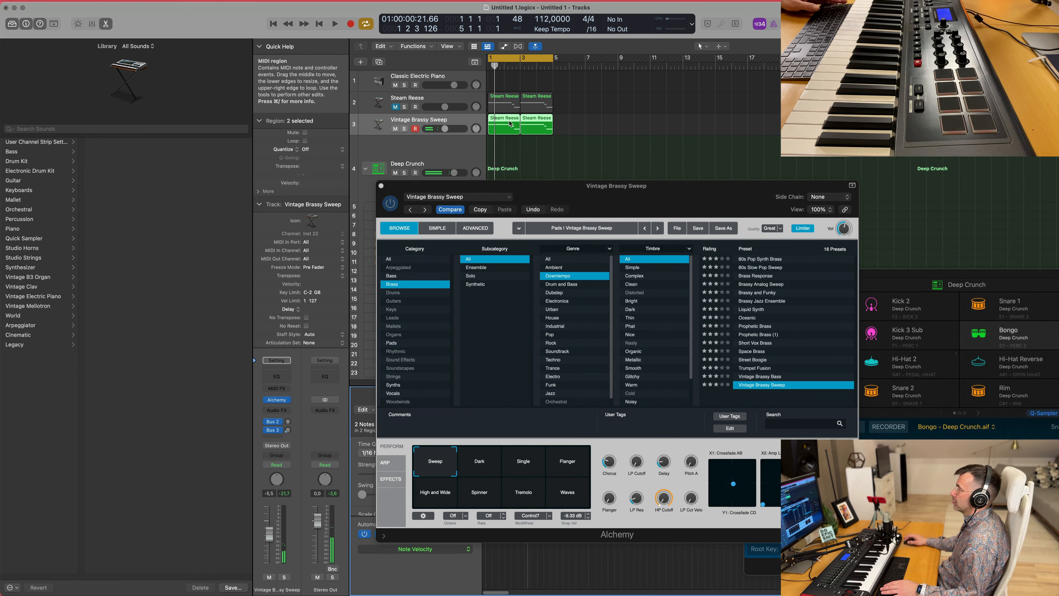
pyautogui.moveTo(534, 187); pyautogui.dragTo(1058, 26)
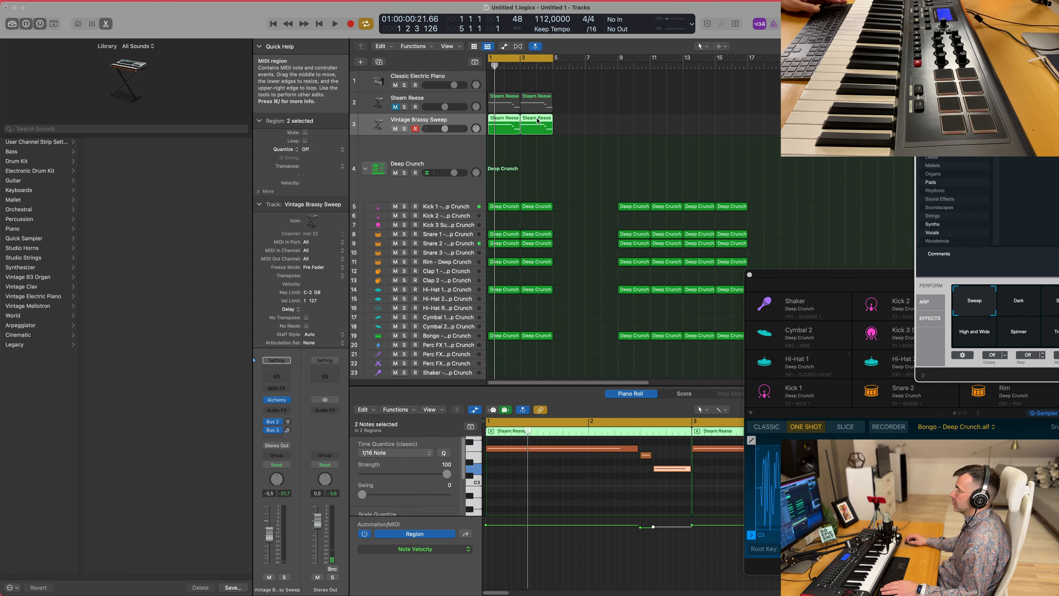
pyautogui.press('e')
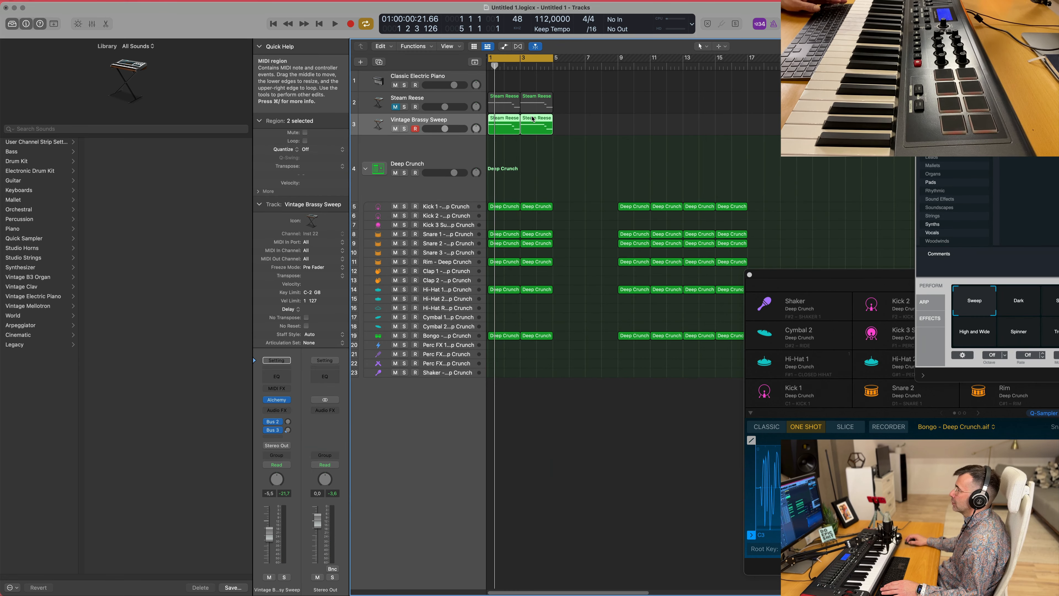
pyautogui.doubleClick(533, 118)
pyautogui.hscroll(-5, 553, 483)
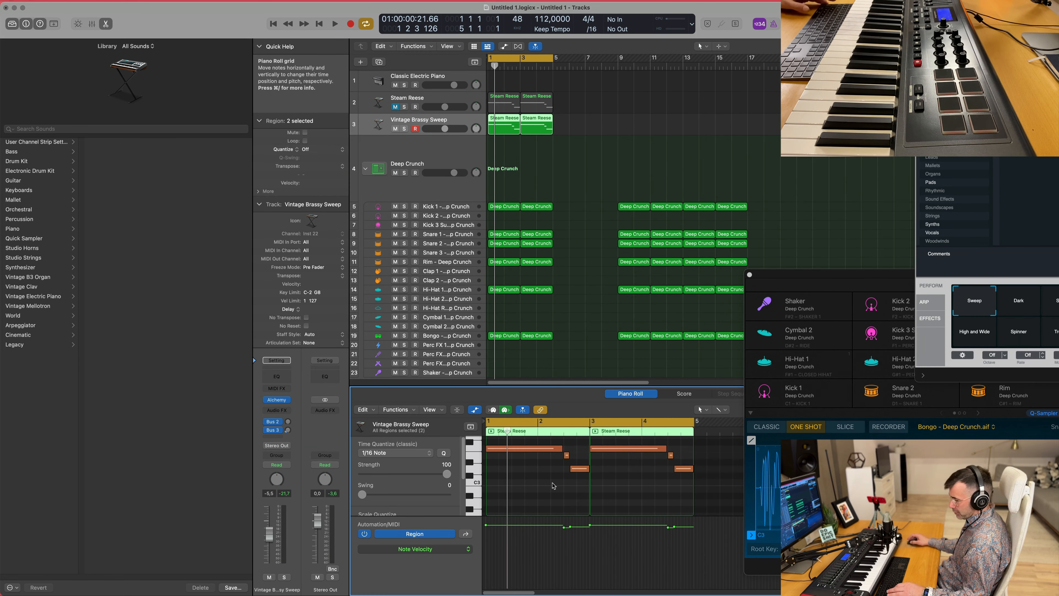
pyautogui.press('super+a')
pyautogui.press('BackSpace')
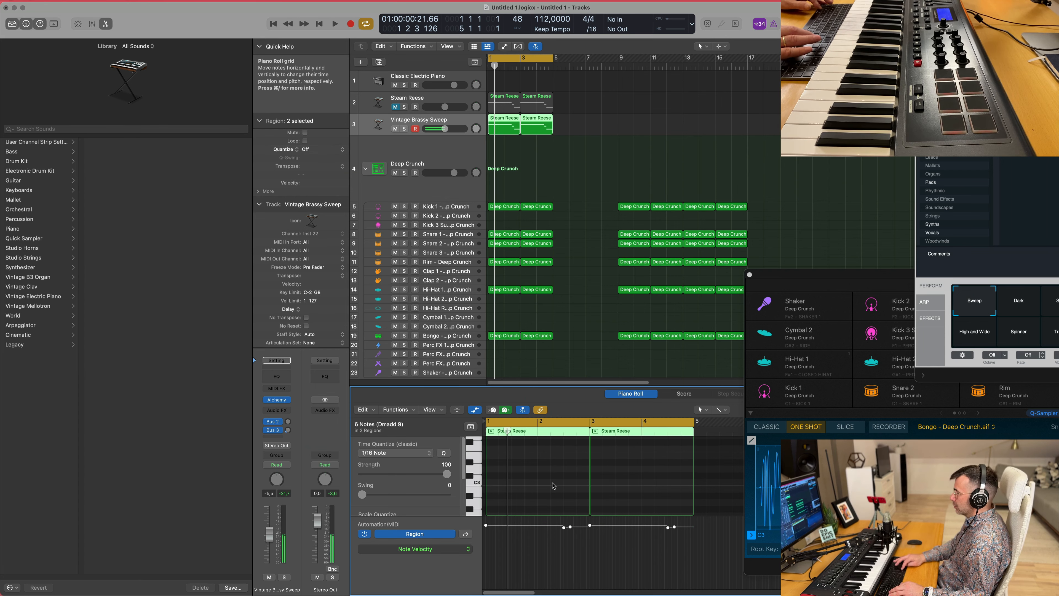
pyautogui.press('space')
pyautogui.click(608, 159)
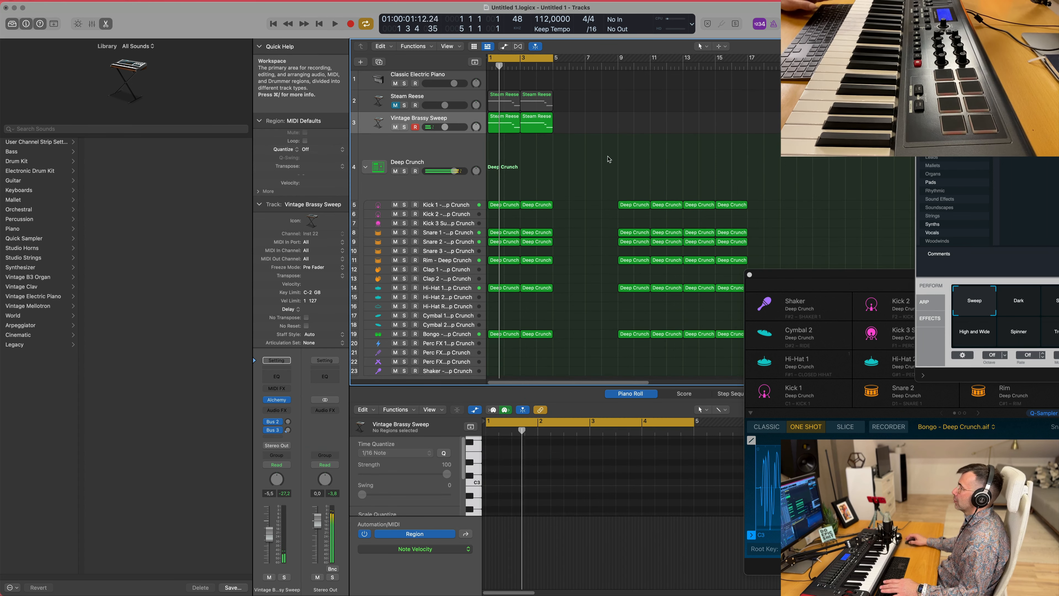
# Audition the brass presets Space Brass, 80s Pop Synth Brass and Brass Response against the beat
pyautogui.moveTo(1027, 30); pyautogui.dragTo(613, 87)
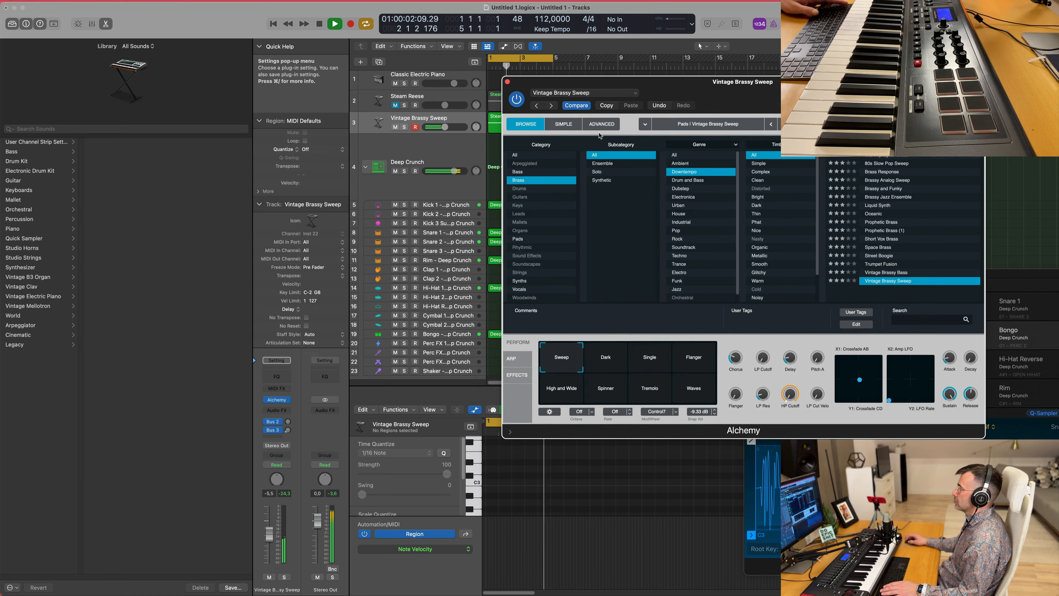
pyautogui.click(892, 246)
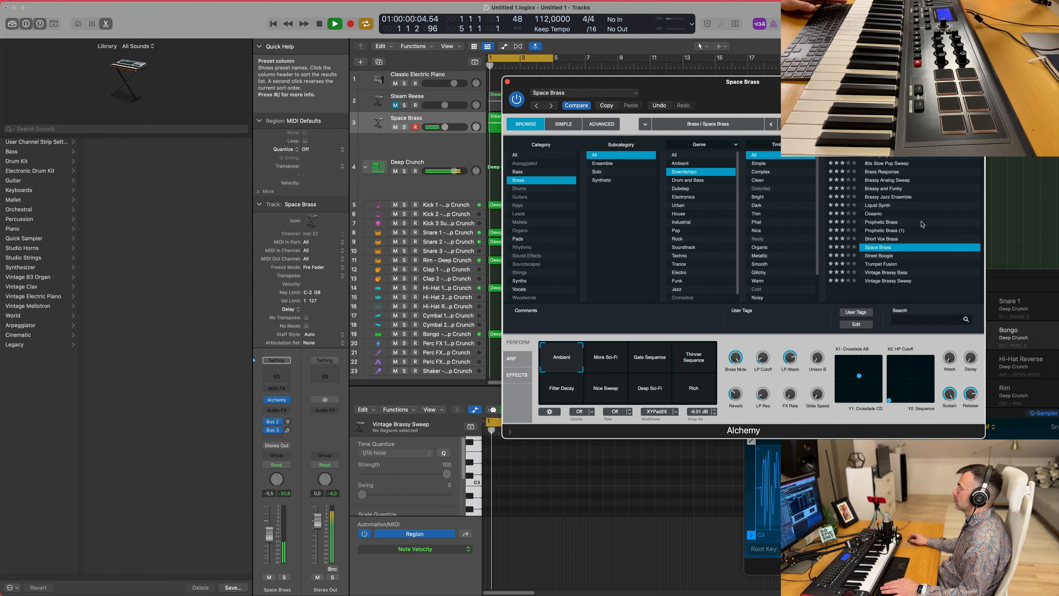
pyautogui.moveTo(709, 81); pyautogui.dragTo(570, 100)
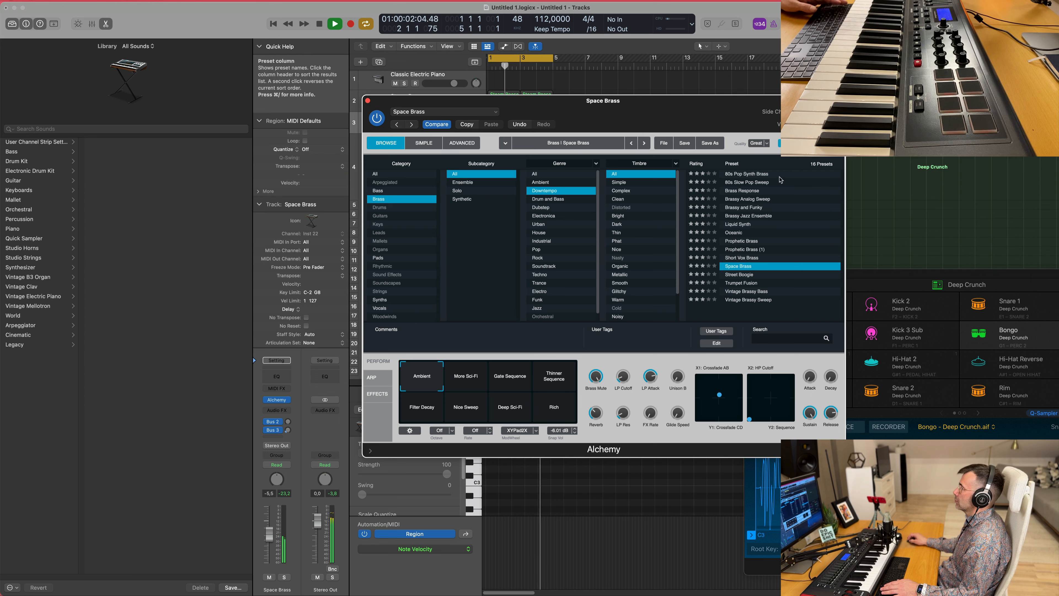
pyautogui.click(762, 174)
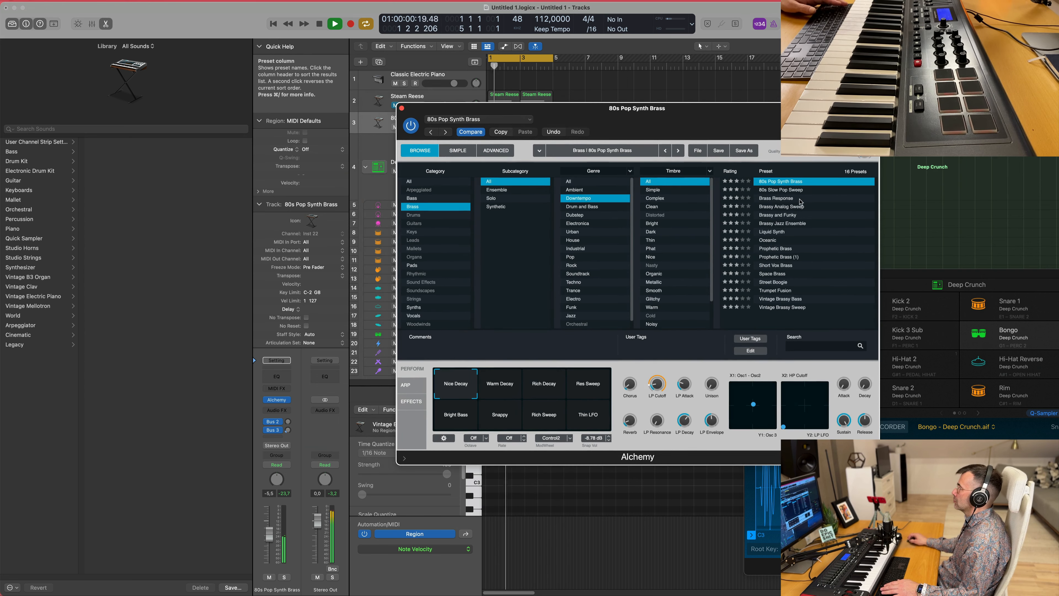
pyautogui.click(783, 199)
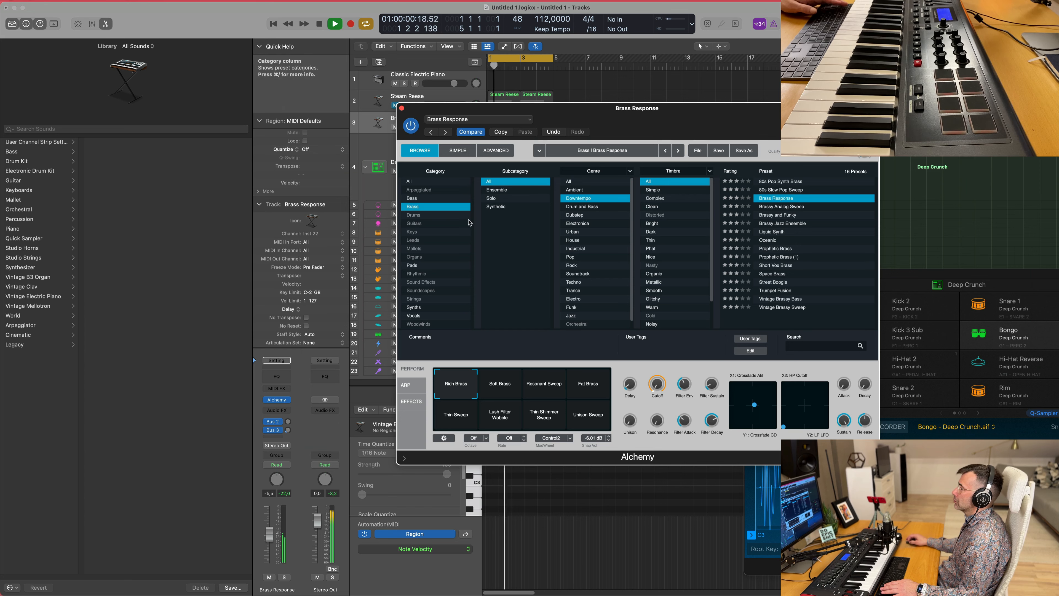
pyautogui.press('space')
# Switch the preset category to Bass, try 80s FM Bass Attack, Analog Sustained Virtually and Boomerang Effect, and load Chill Sustain
pyautogui.click(441, 199)
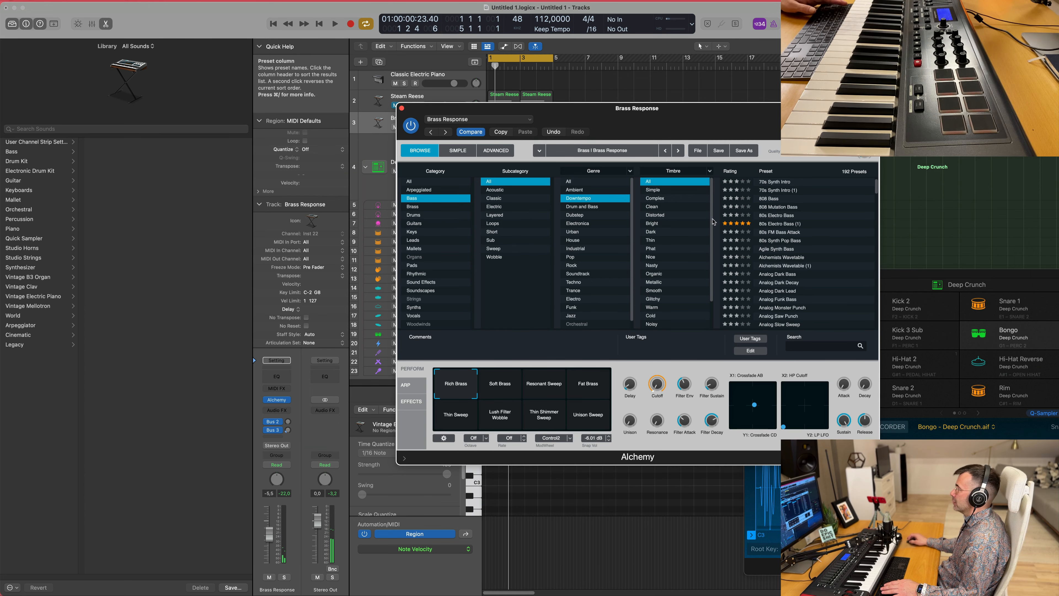
pyautogui.click(779, 233)
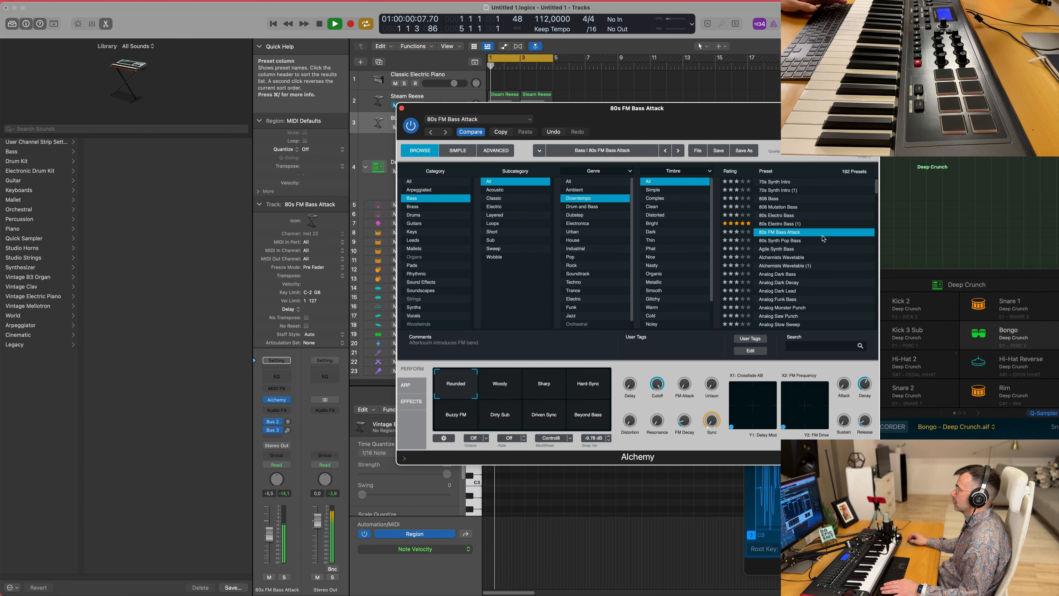
pyautogui.scroll(-5, 823, 238)
pyautogui.press('space')
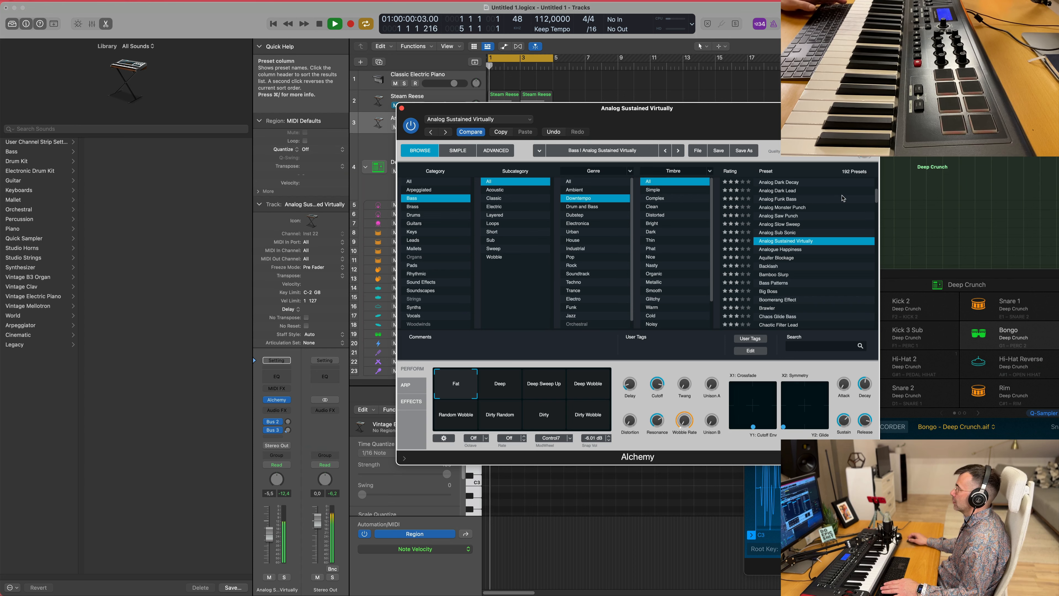
pyautogui.scroll(-2, 816, 265)
pyautogui.click(796, 263)
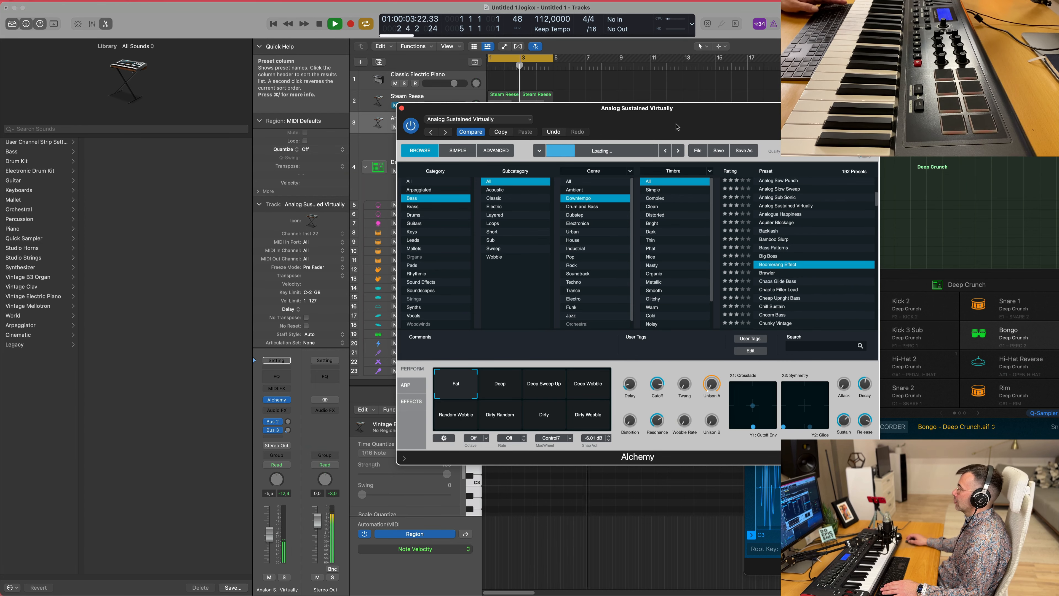
pyautogui.moveTo(677, 126); pyautogui.dragTo(807, 58)
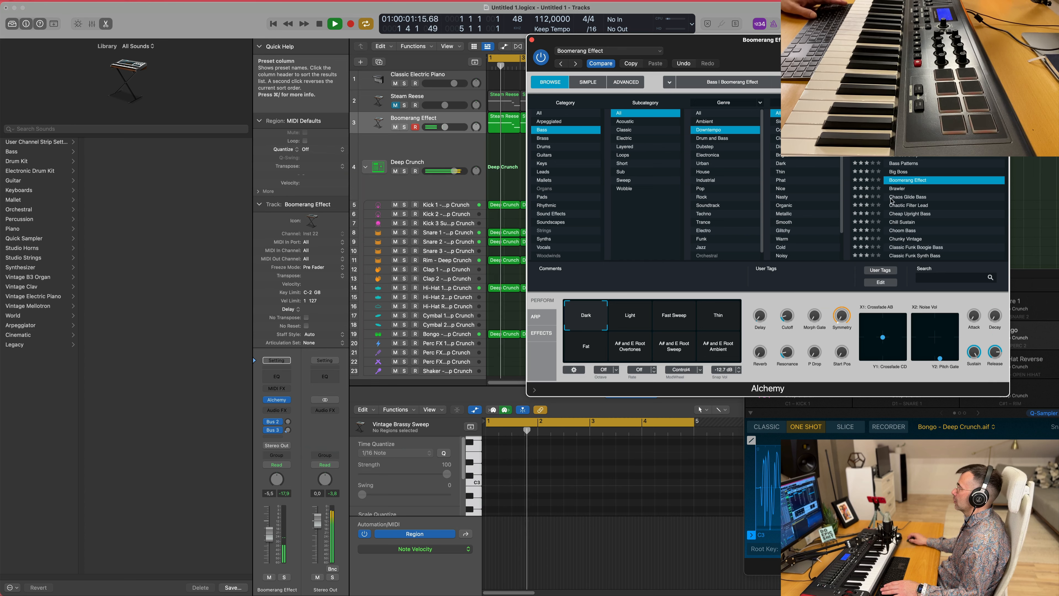
pyautogui.click(908, 221)
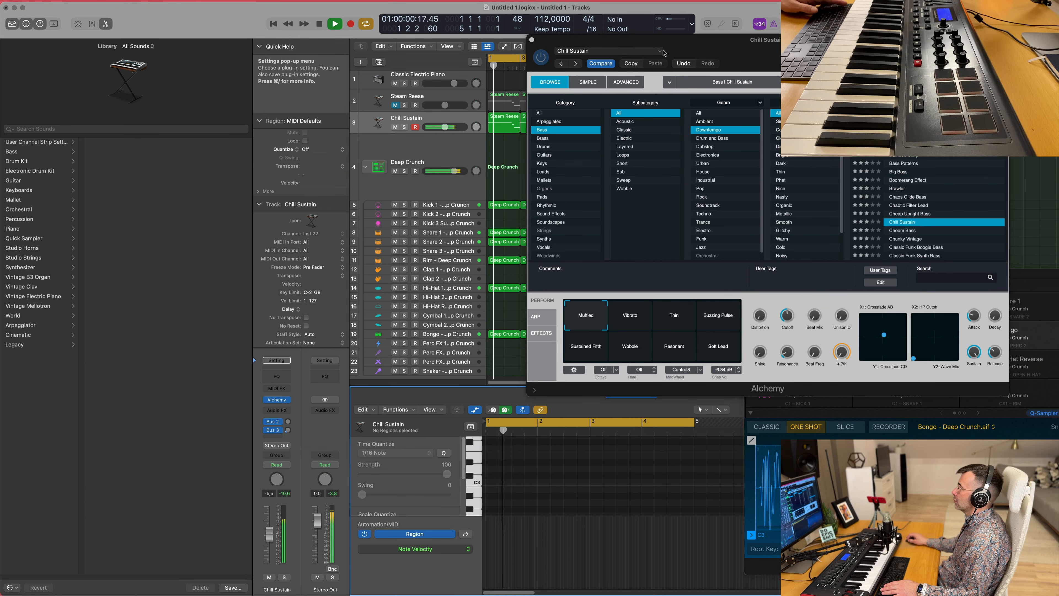
# Try the Vibrato snapshot of Chill Sustain and load the Choom Bass preset
pyautogui.moveTo(743, 44); pyautogui.dragTo(597, 145)
pyautogui.click(483, 431)
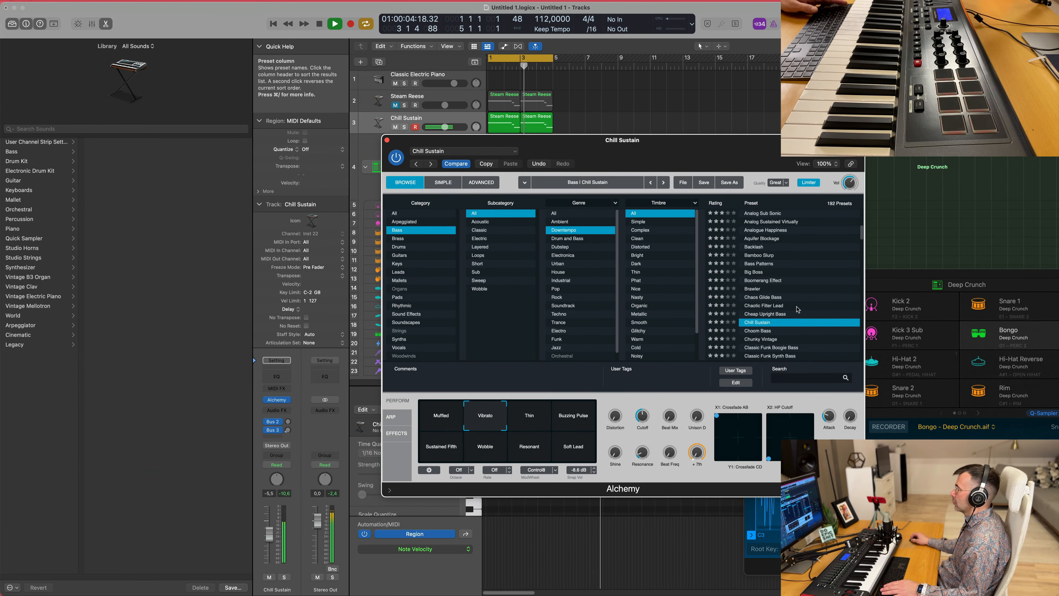
pyautogui.scroll(-3, 797, 309)
pyautogui.click(792, 295)
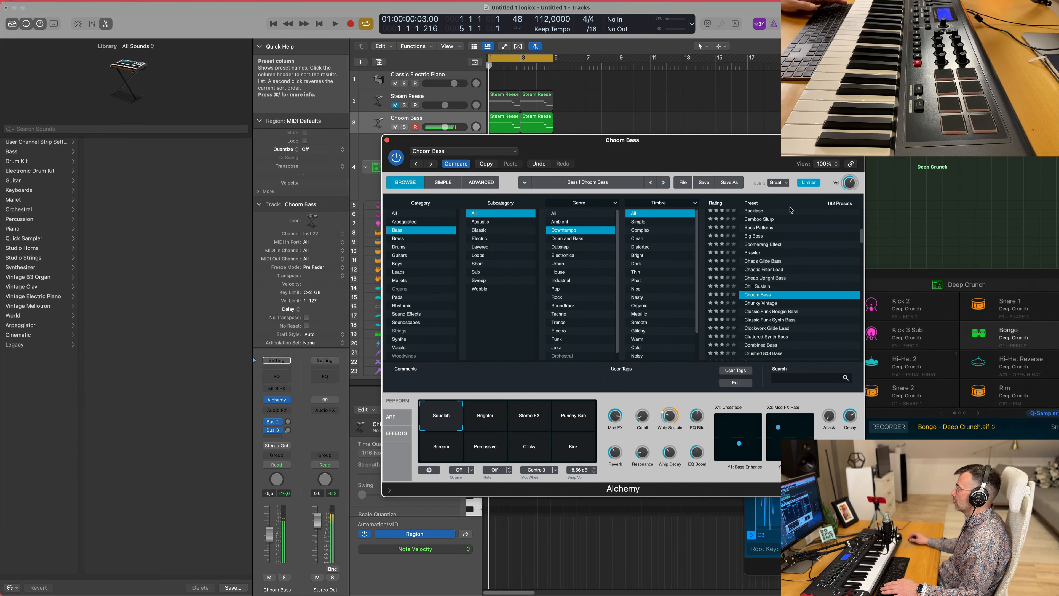
# Load the Classic Funk Synth Bass preset, mute its track and play the beat with only the Steam Reese bass
pyautogui.click(766, 320)
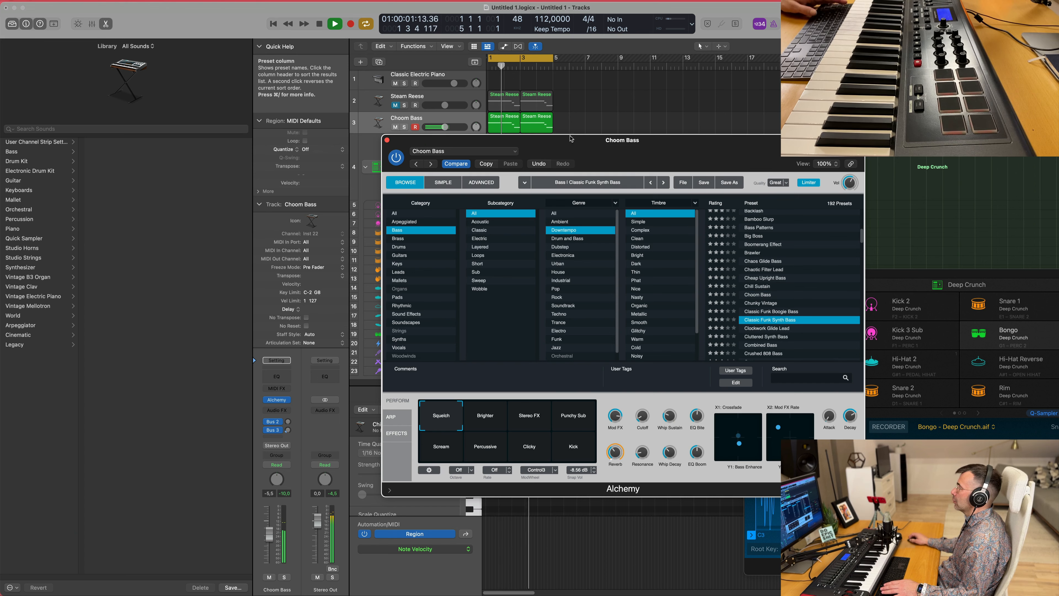
pyautogui.click(387, 141)
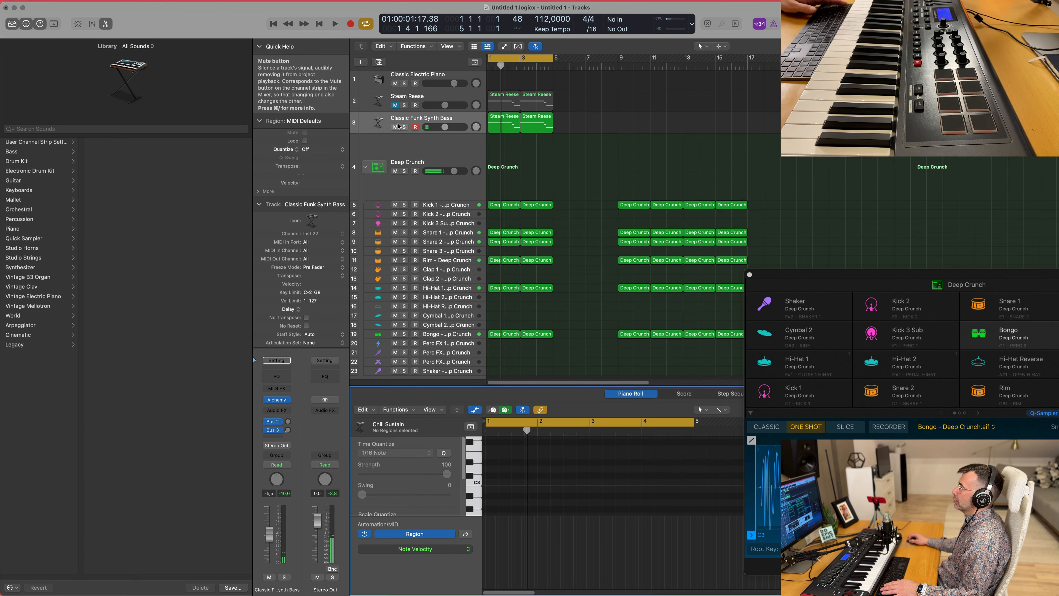
pyautogui.click(395, 128)
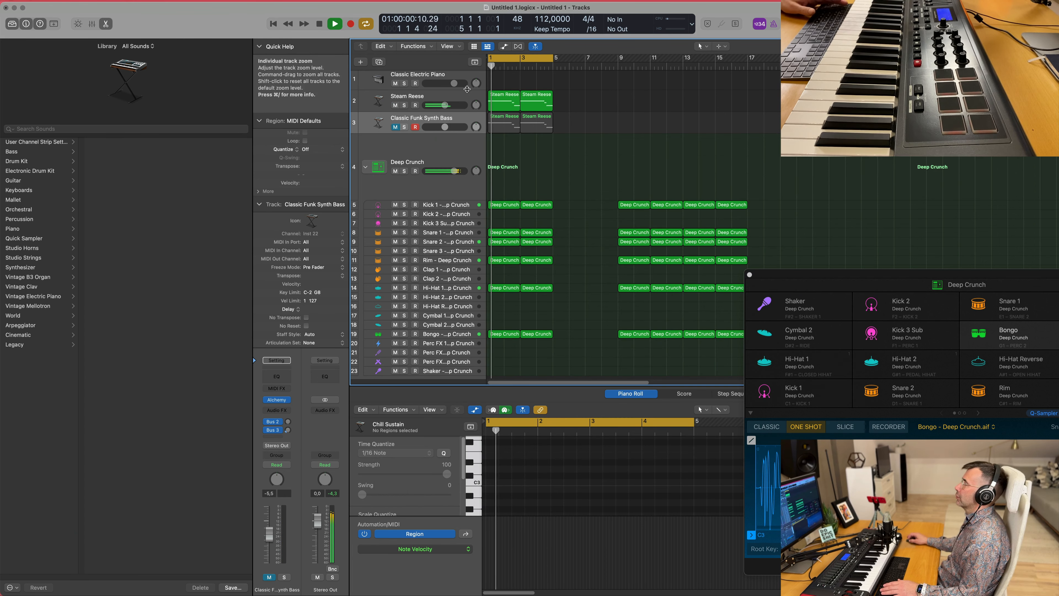
pyautogui.click(411, 110)
pyautogui.press('space')
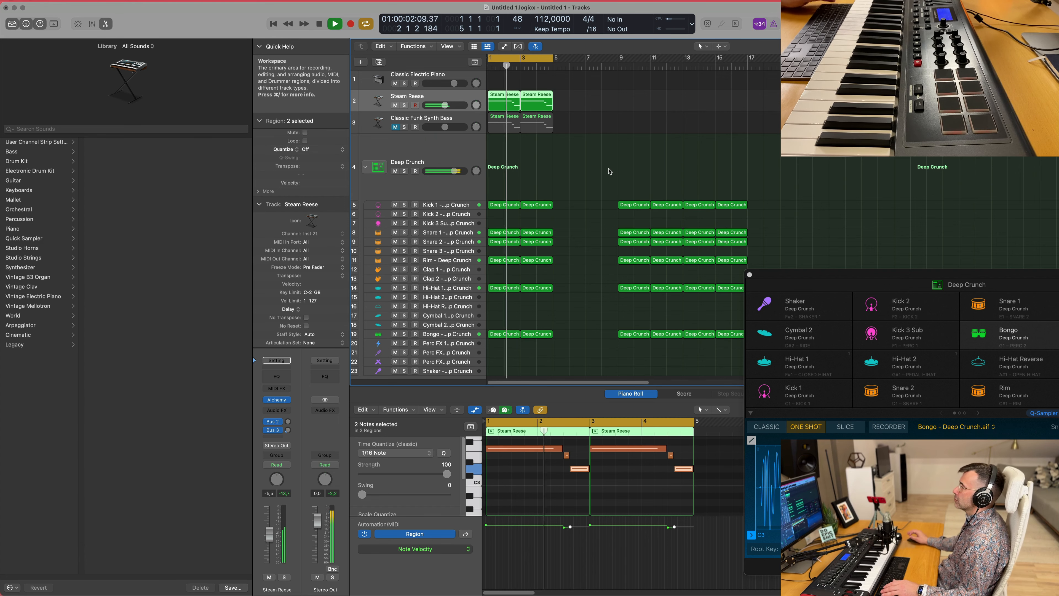
# Lower the Classic Electric Piano track's volume to -10.0 dB and duplicate the track
pyautogui.click(467, 78)
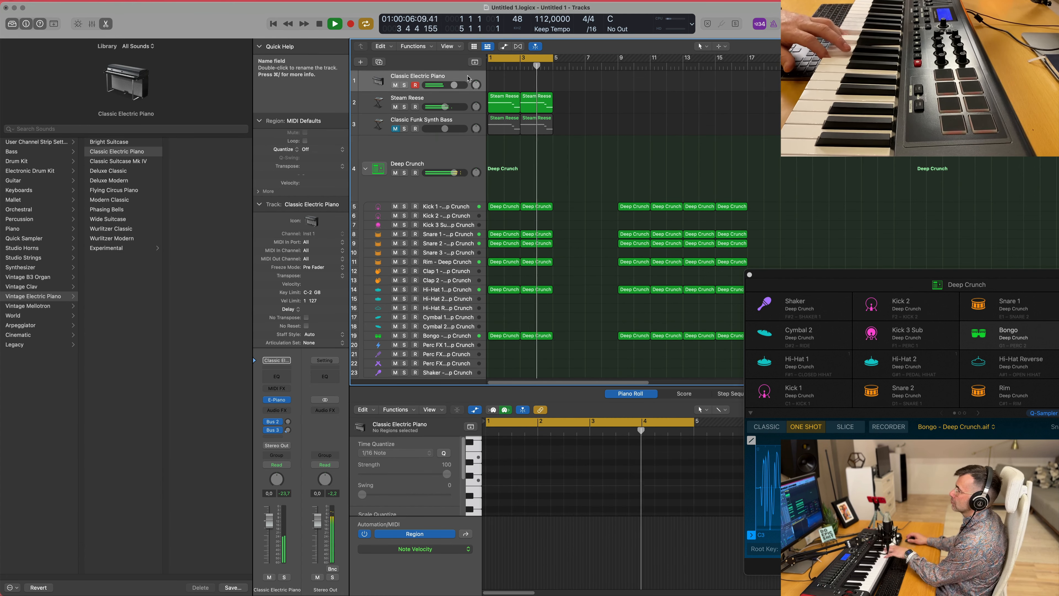
pyautogui.moveTo(269, 521); pyautogui.dragTo(269, 541)
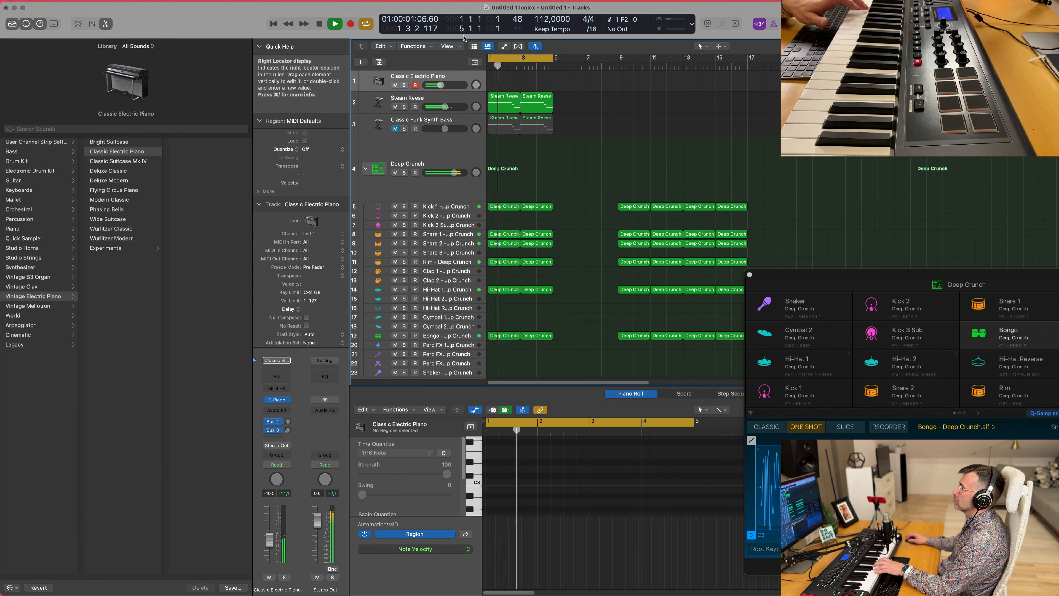
pyautogui.click(379, 62)
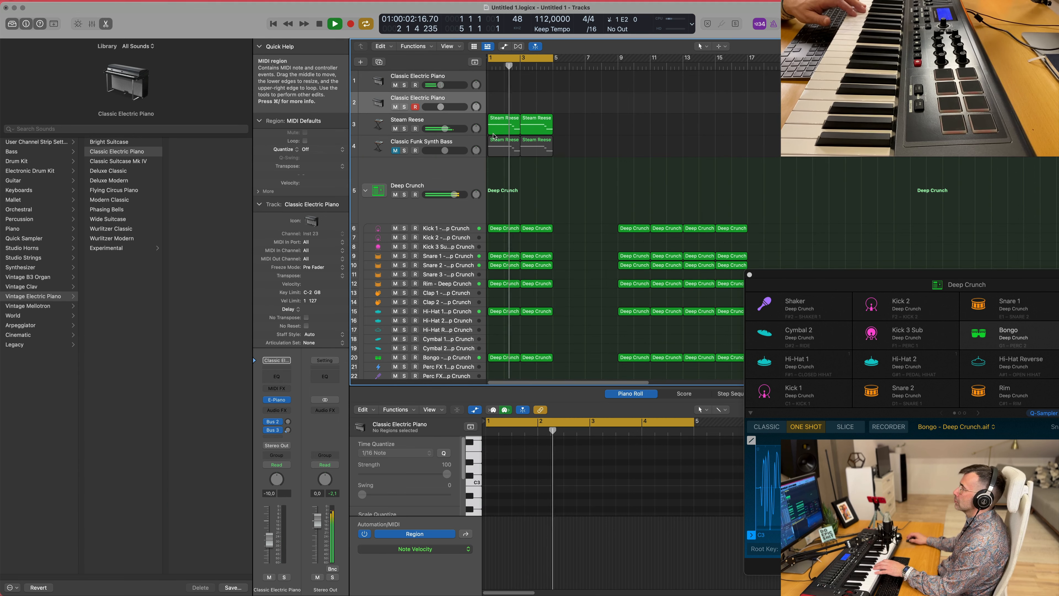
# Delete both Steam Reese regions from the Classic Funk Synth Bass track and unmute the track
pyautogui.click(462, 146)
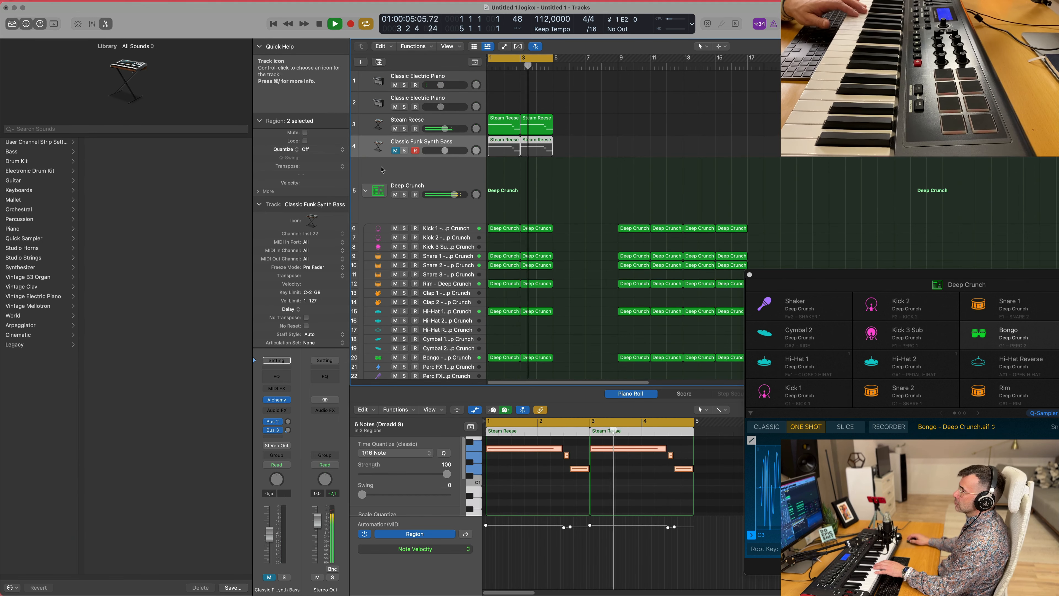
pyautogui.click(522, 151)
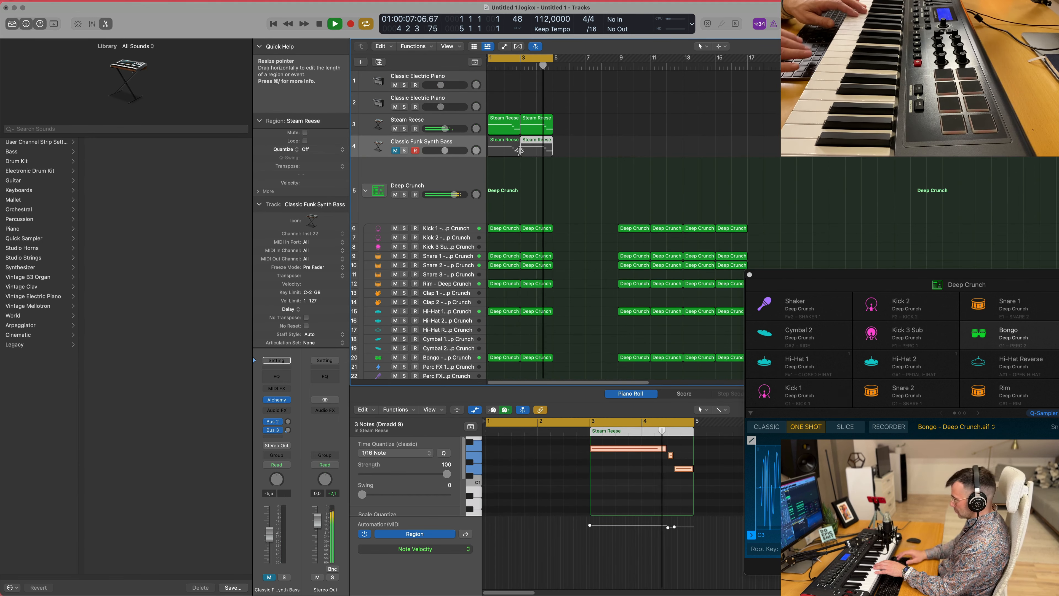
pyautogui.press('Delete')
pyautogui.click(497, 152)
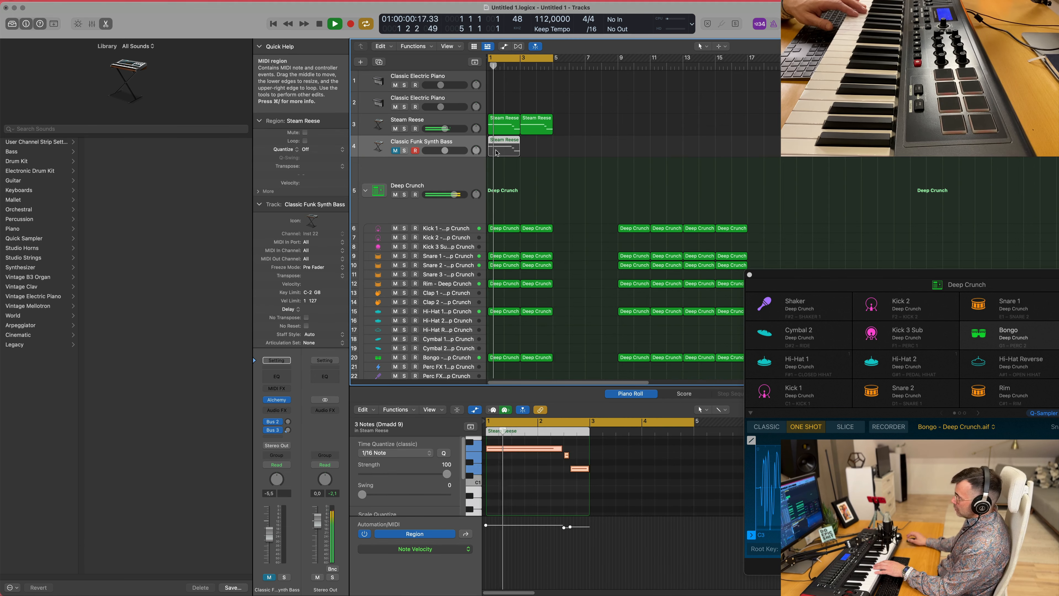
pyautogui.press('Delete')
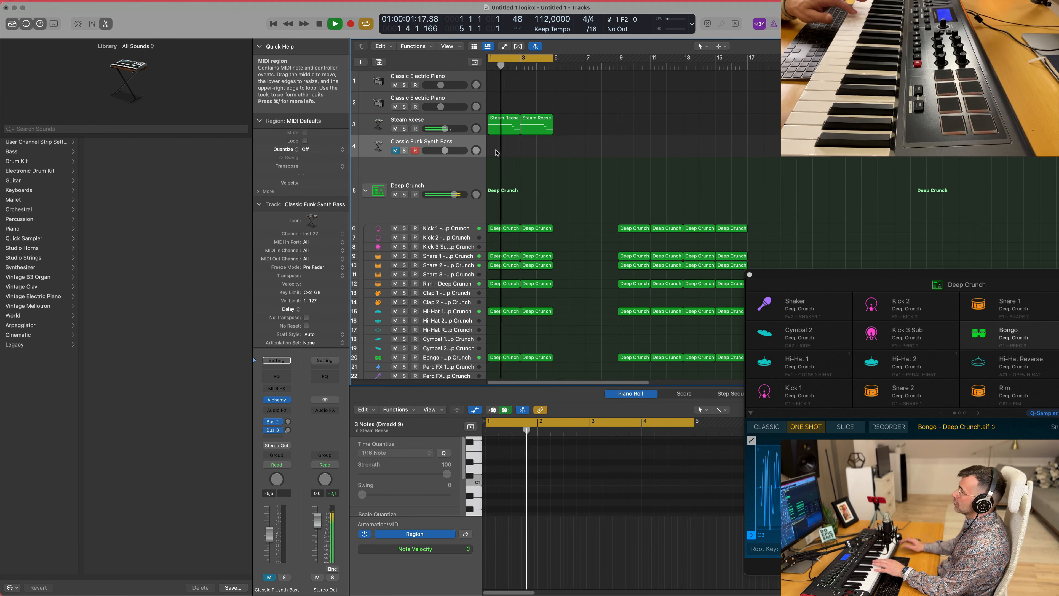
pyautogui.click(395, 151)
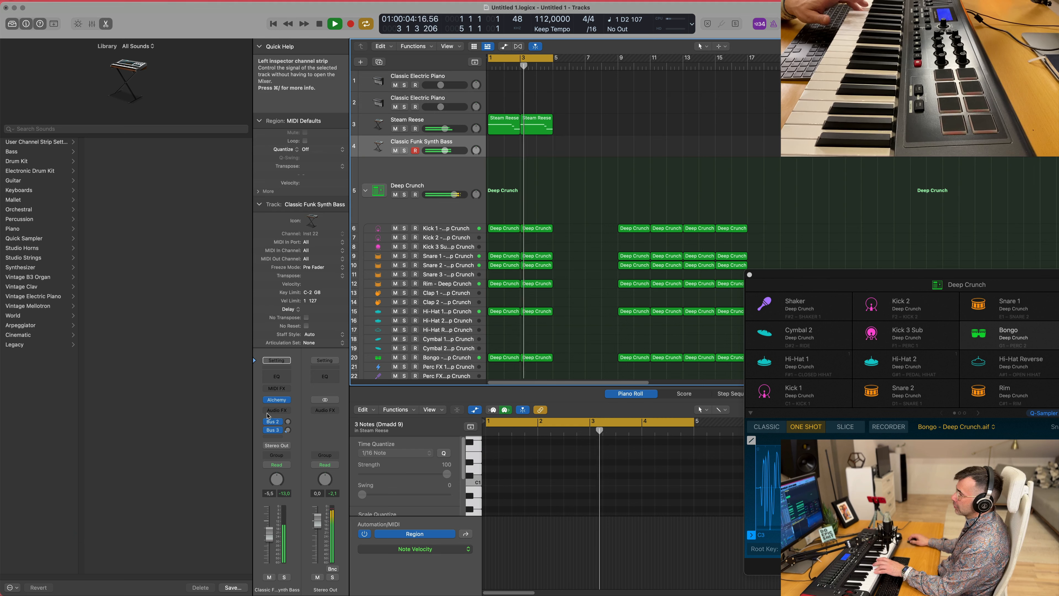
# Load the Flute Hold preset from Alchemy's Keys category on the Classic Funk Synth Bass track and raise its volume to 1.2 dB
pyautogui.click(279, 401)
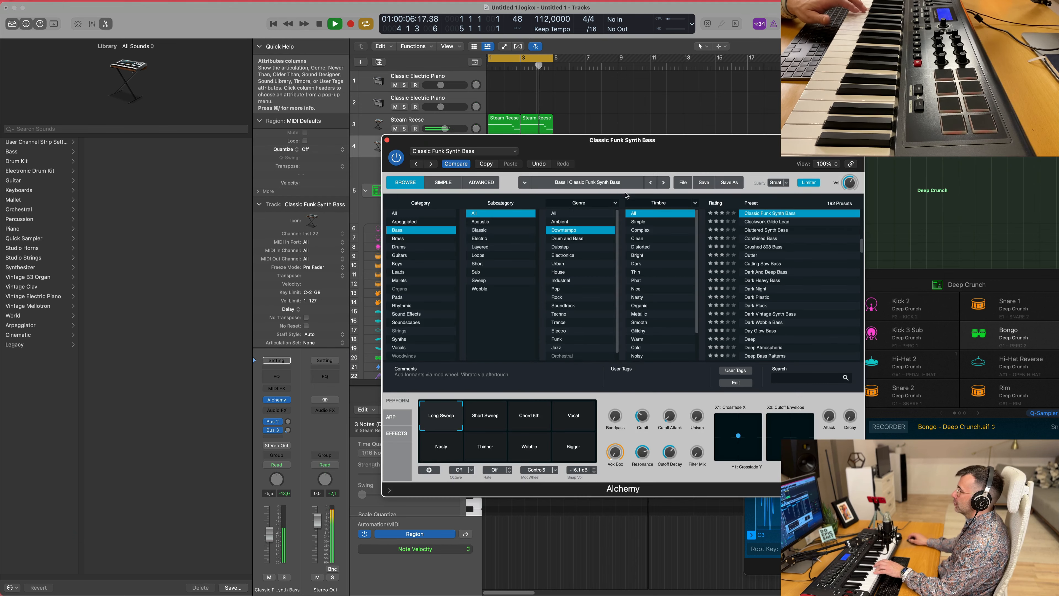
pyautogui.moveTo(673, 146); pyautogui.dragTo(622, 144)
pyautogui.click(346, 260)
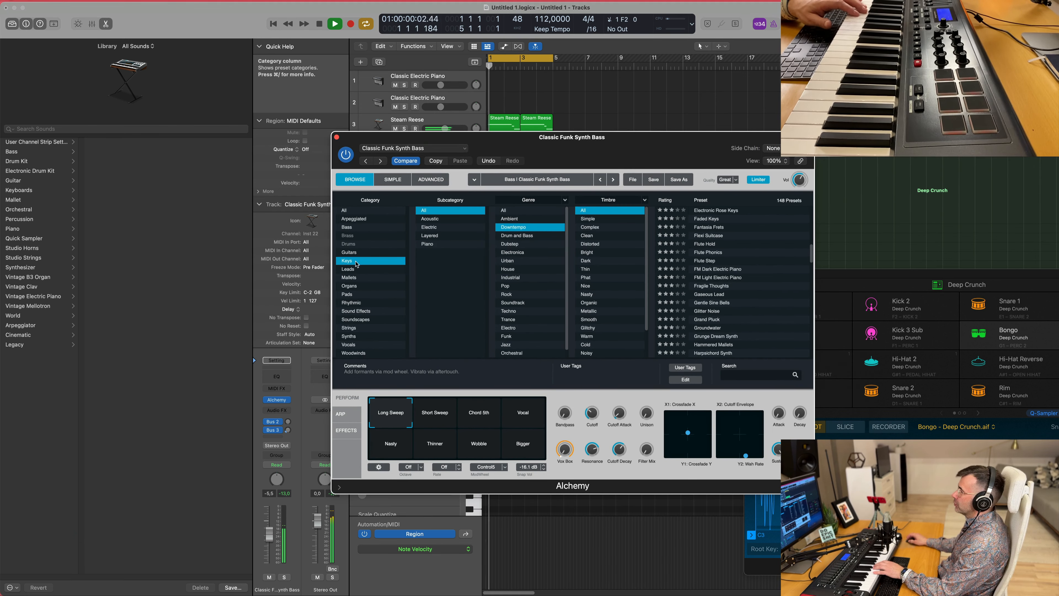
pyautogui.click(718, 246)
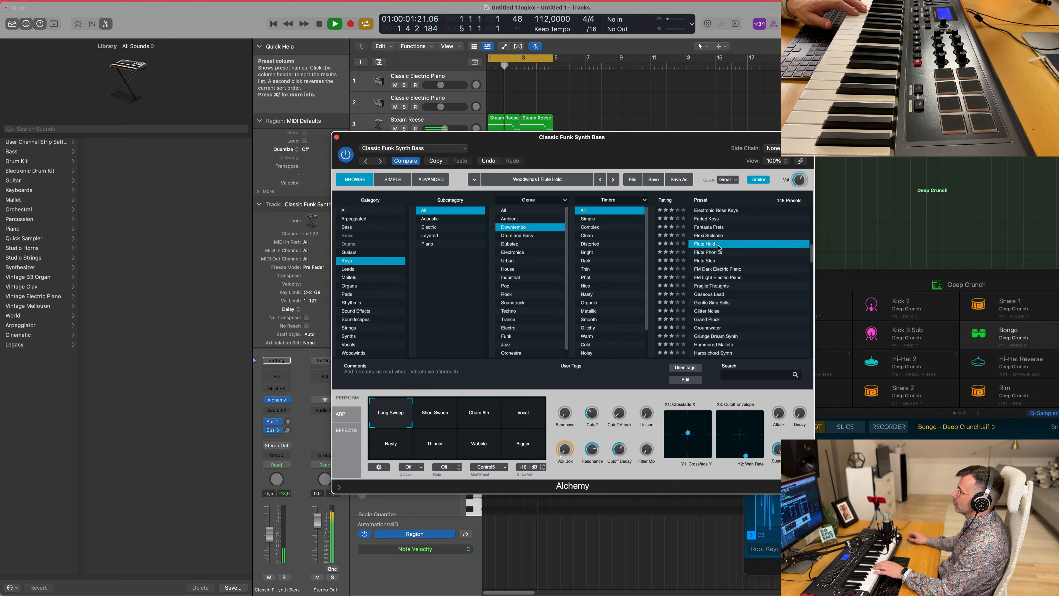
pyautogui.moveTo(657, 136); pyautogui.dragTo(783, 154)
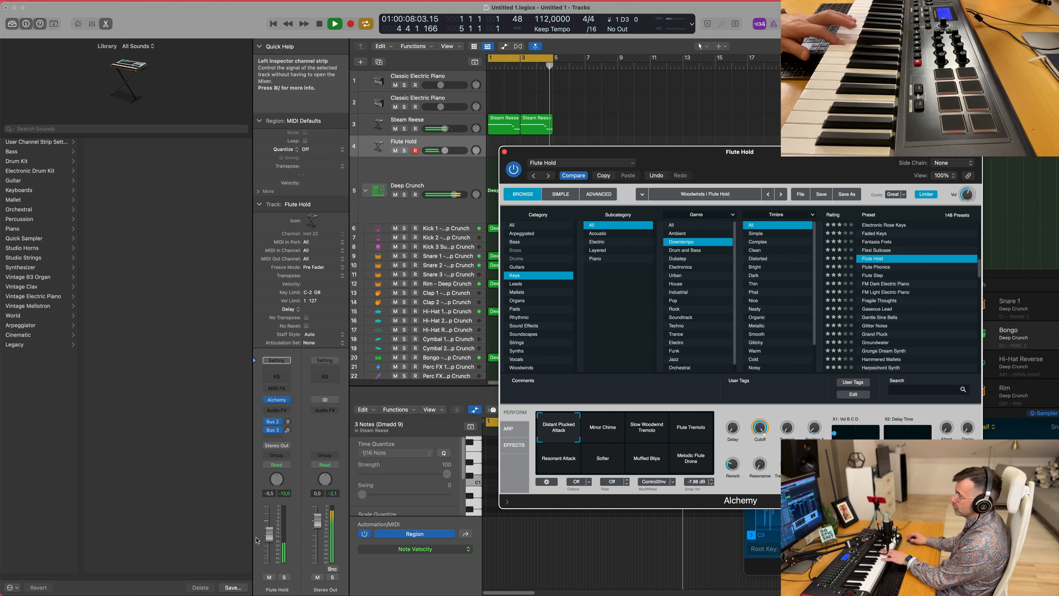
pyautogui.moveTo(268, 535); pyautogui.dragTo(266, 512)
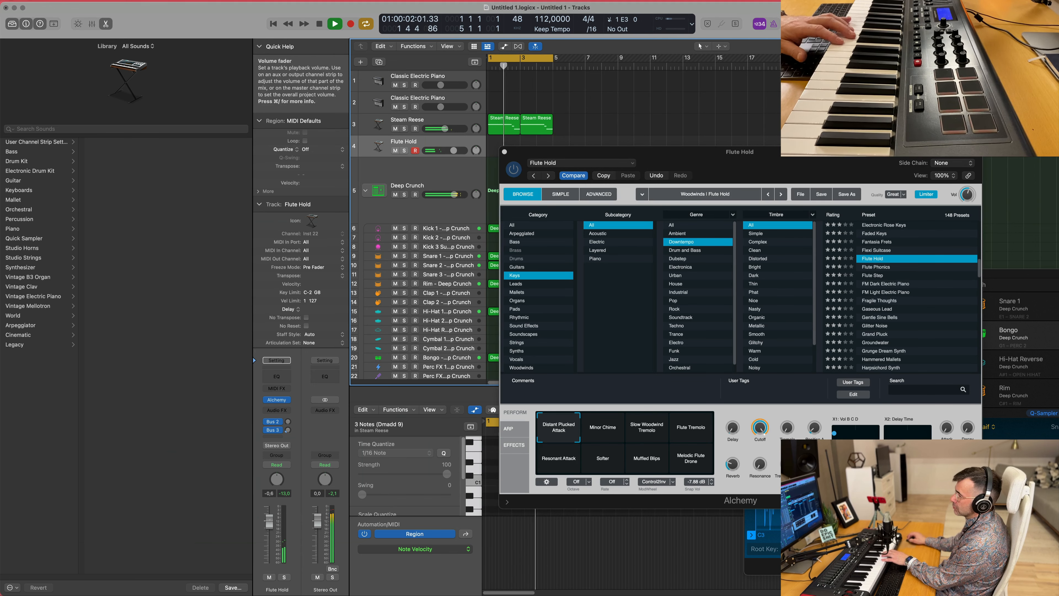
# Add a Bus 6 send to the Flute Hold track and insert the SilverVerb reverb on Aux 6
pyautogui.click(277, 438)
pyautogui.moveTo(291, 449)
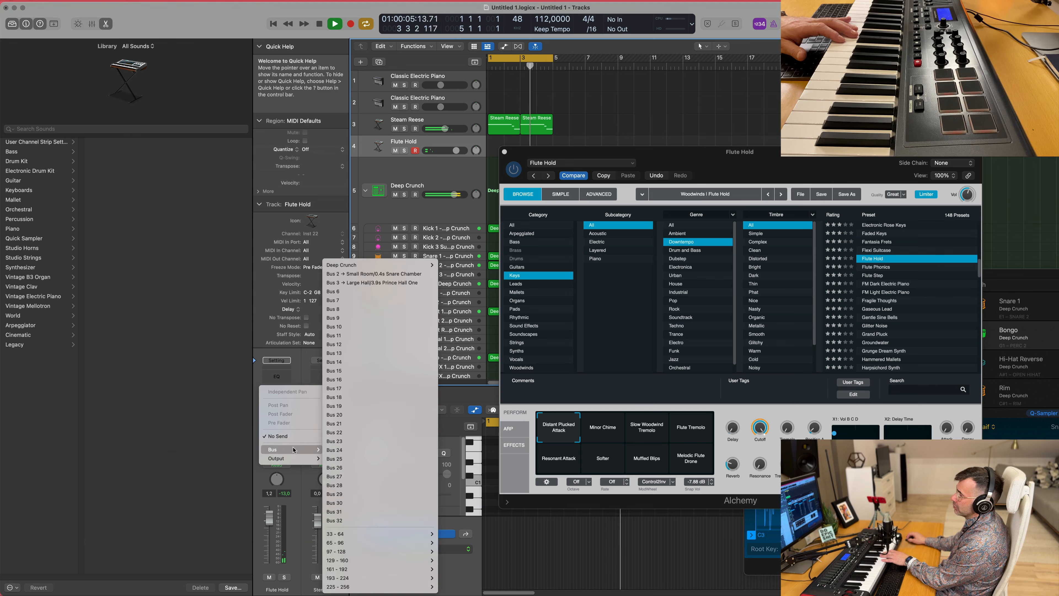
pyautogui.click(351, 303)
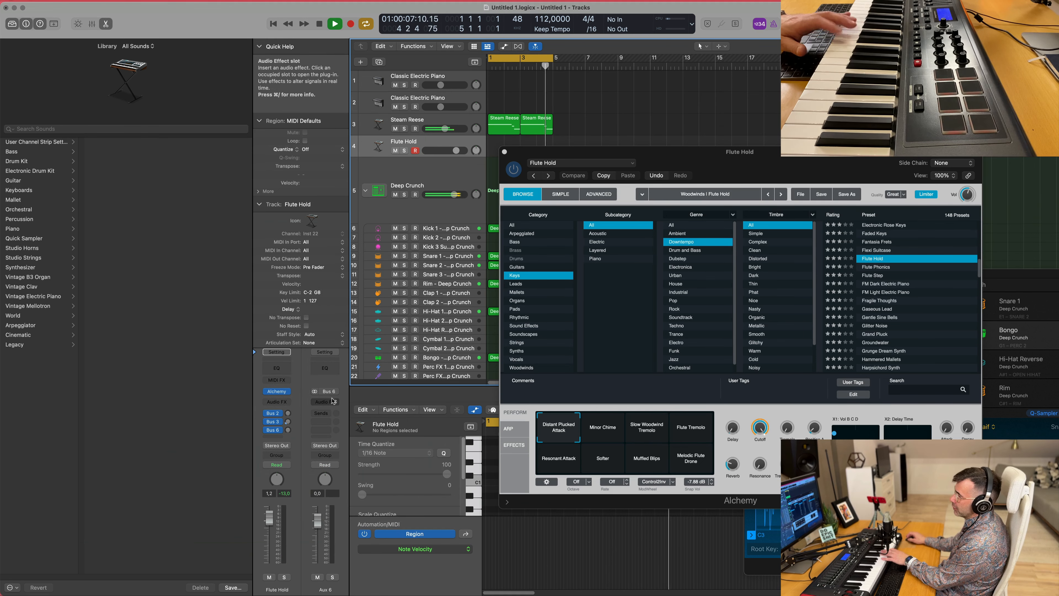
pyautogui.click(329, 402)
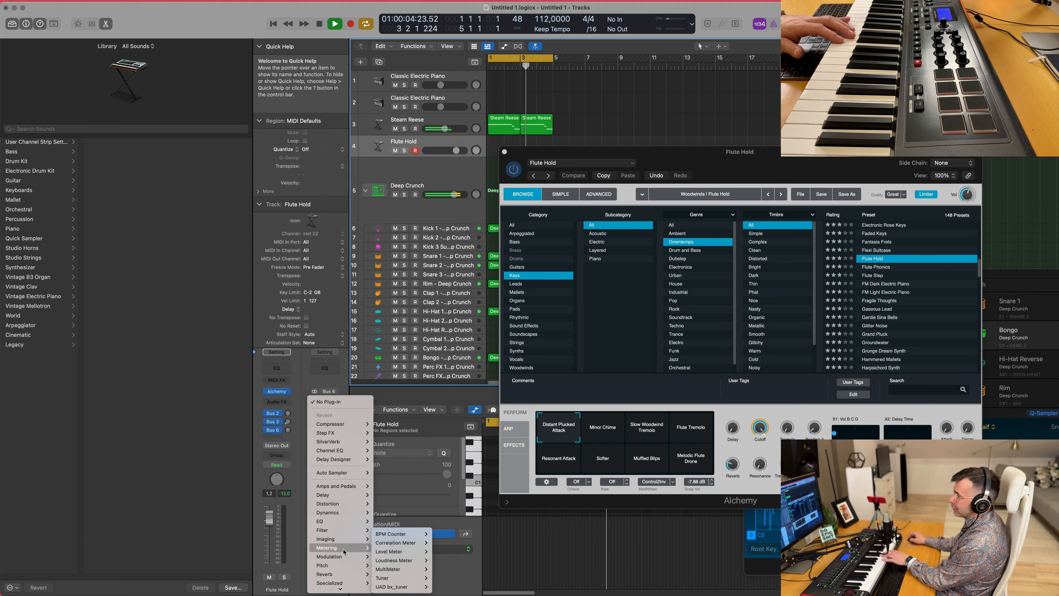
pyautogui.moveTo(346, 574)
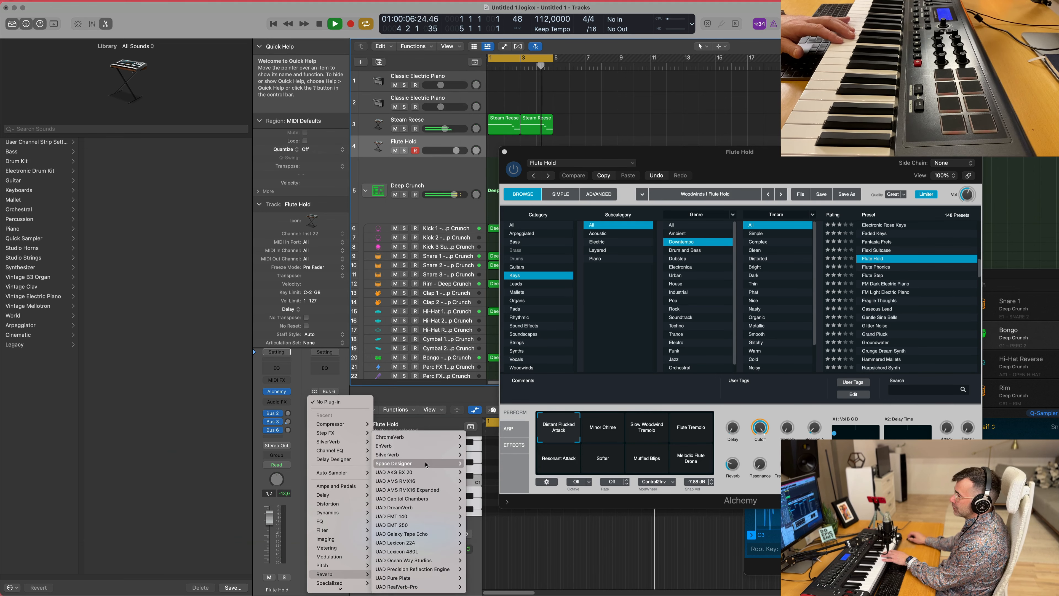
pyautogui.click(480, 455)
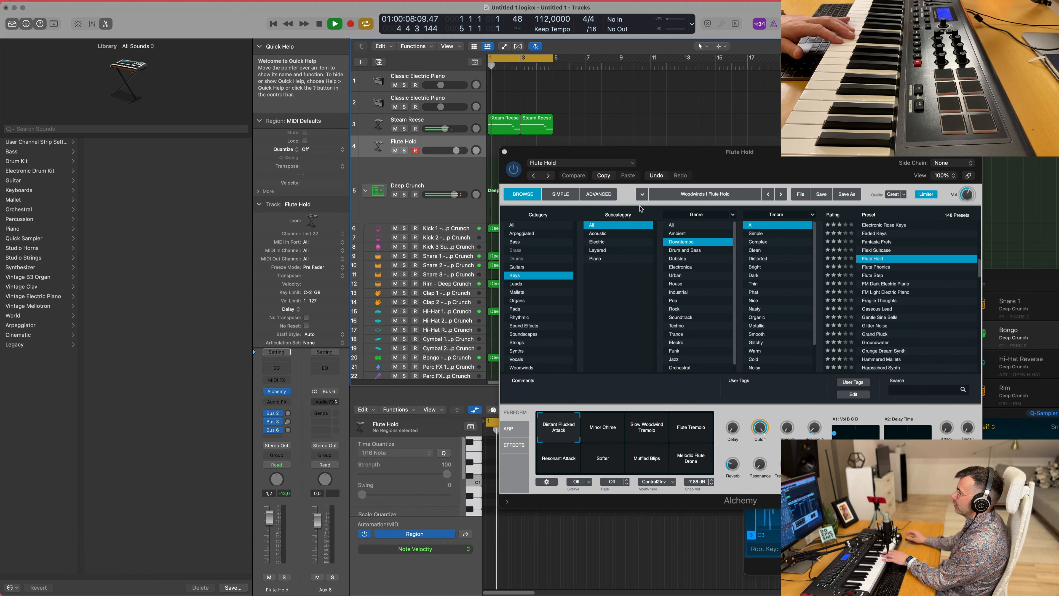
# Load SilverVerb's grandiose setting with the wet output at 100% and raise the Flute Hold track's Bus 6 send level
pyautogui.click(453, 123)
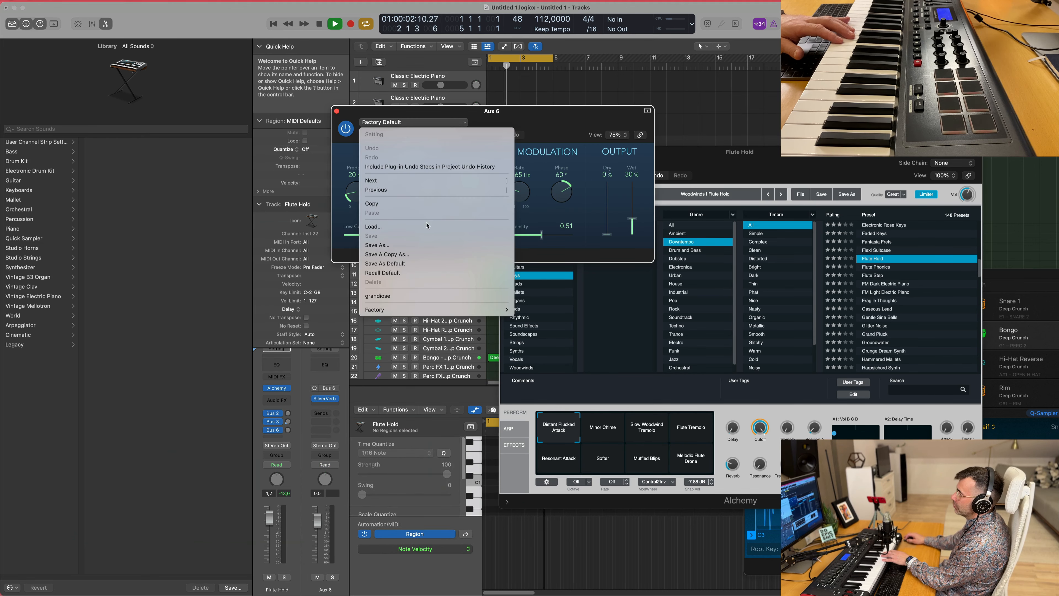
pyautogui.click(443, 259)
pyautogui.moveTo(638, 195); pyautogui.dragTo(638, 179)
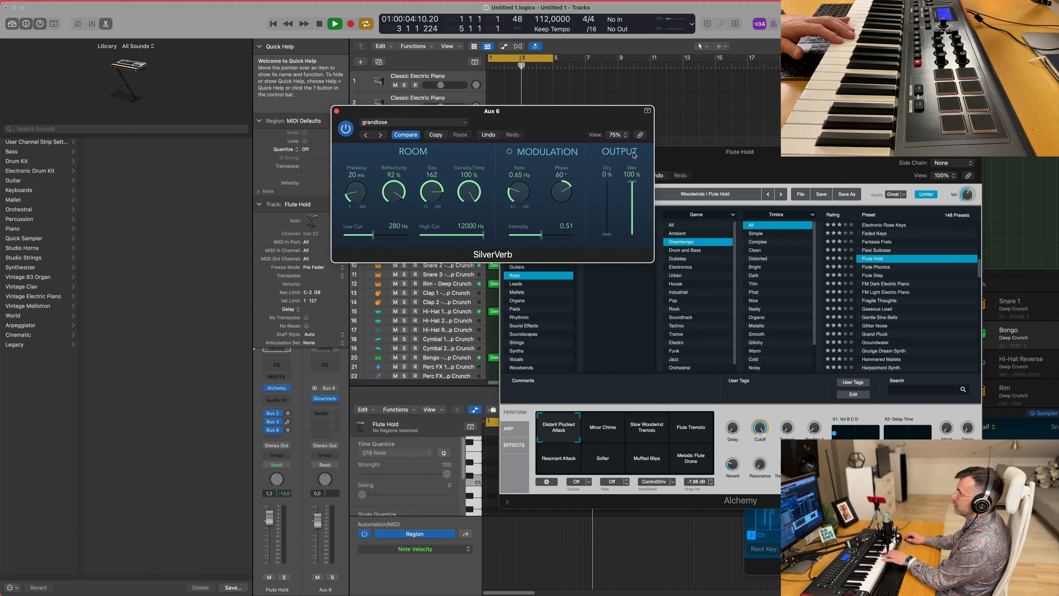
pyautogui.click(336, 111)
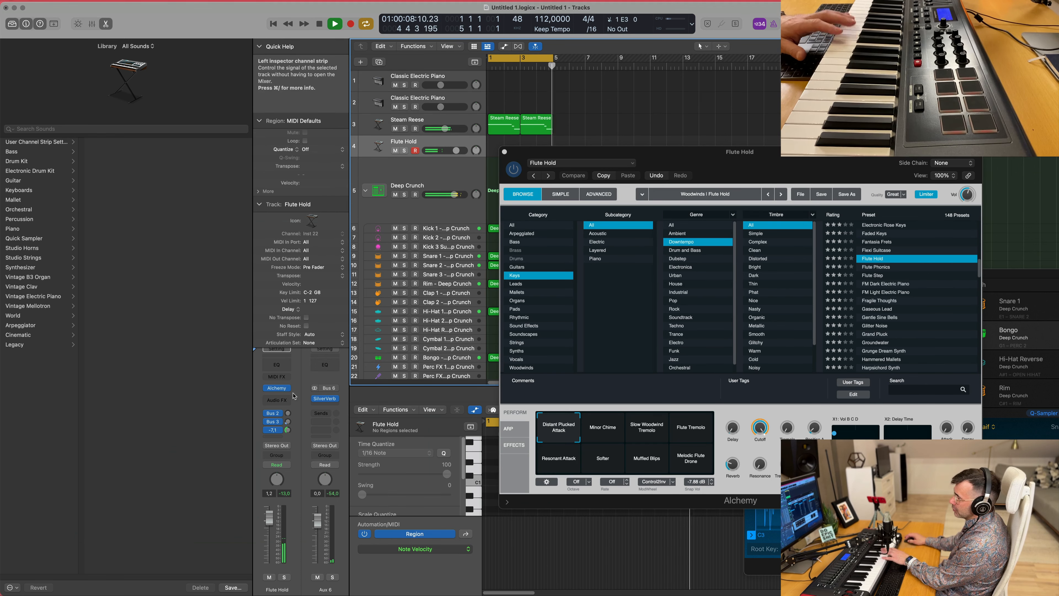
pyautogui.moveTo(289, 429); pyautogui.dragTo(290, 440)
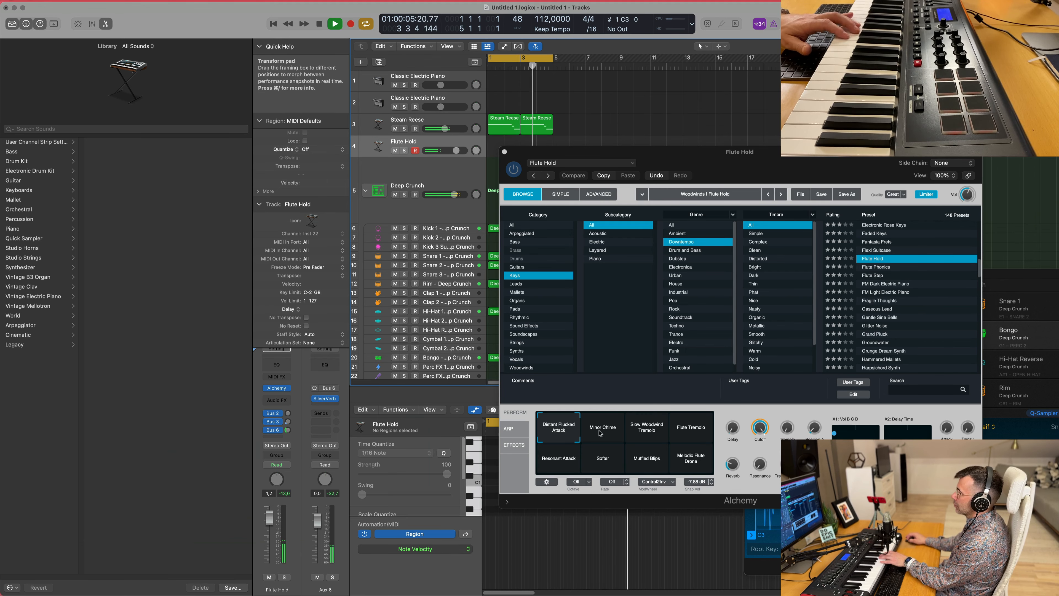
# Try the Minor Chime, Slow Woodwind Tremolo and Flute Tremolo snapshots of Flute Hold and lower the track's volume to -0.5 dB
pyautogui.click(608, 434)
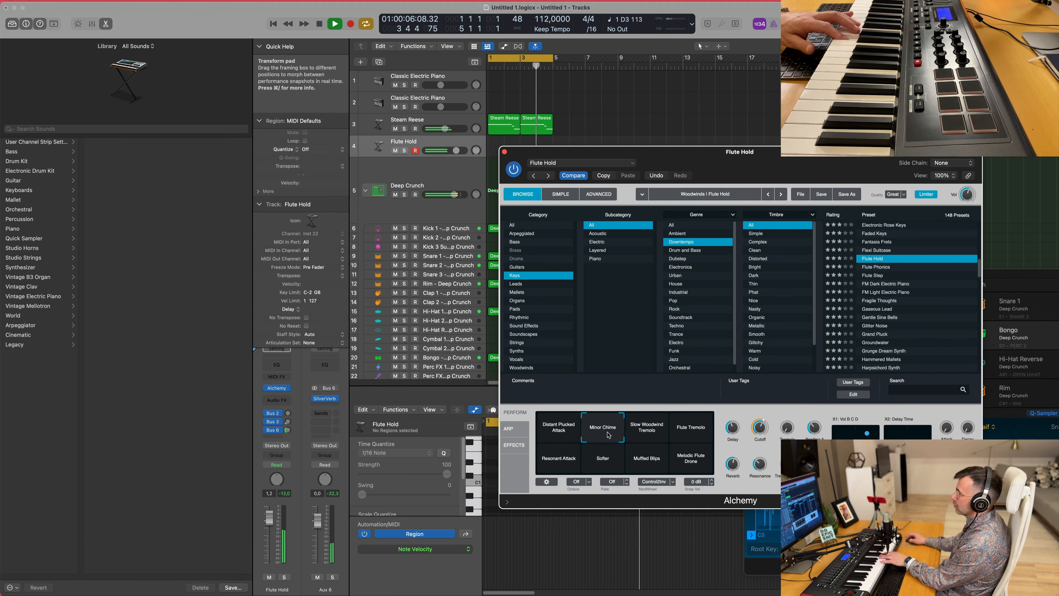
pyautogui.click(656, 426)
pyautogui.click(688, 432)
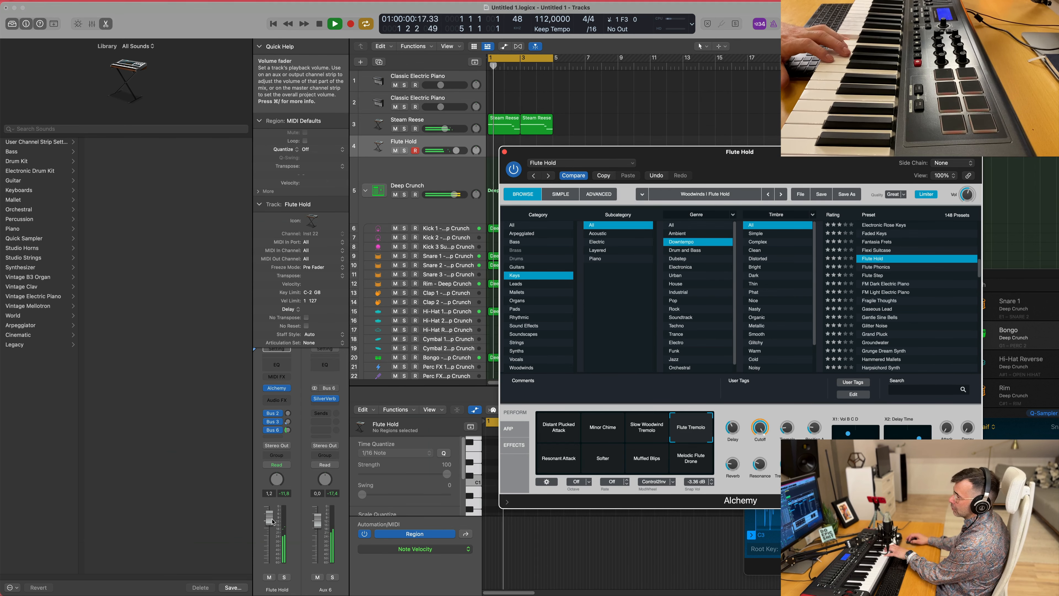
pyautogui.moveTo(271, 526); pyautogui.dragTo(272, 529)
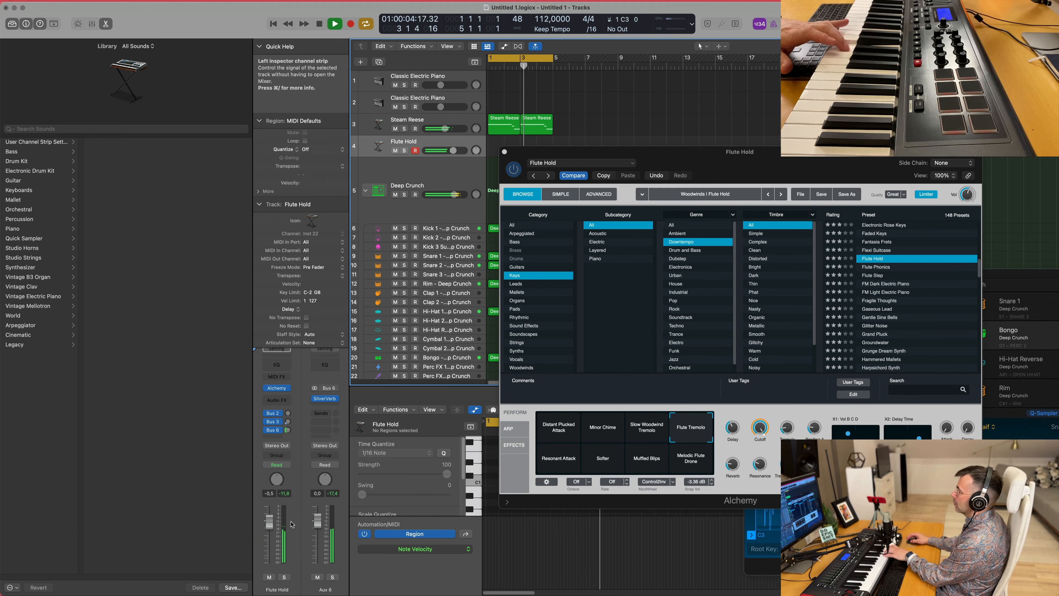
# Audition the Resonant Attack, Softer, Muffled Blips and Melodic Flute Drone snapshots of Flute Hold
pyautogui.click(568, 464)
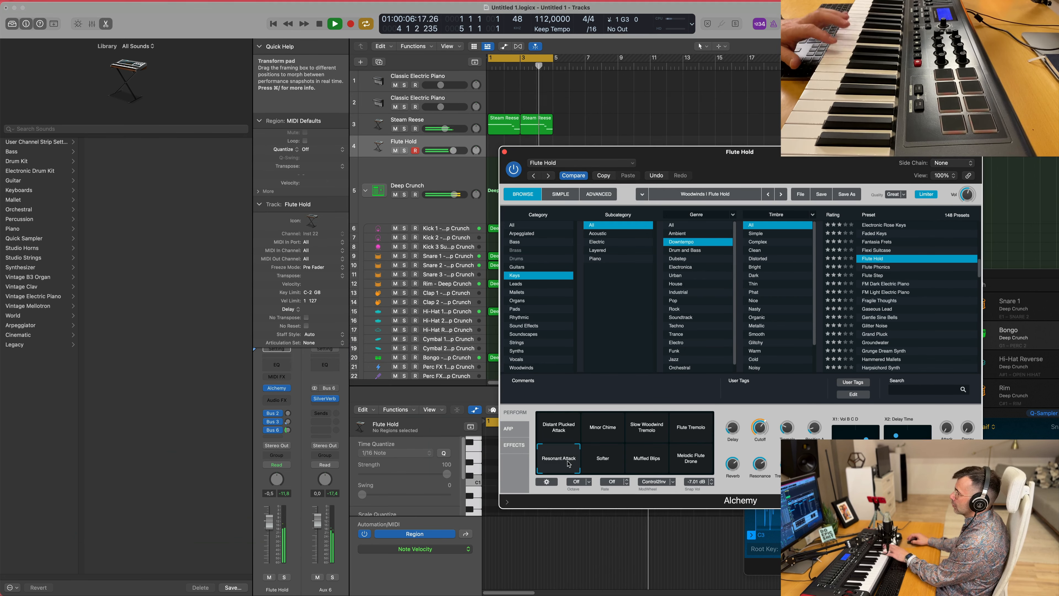
pyautogui.click(597, 462)
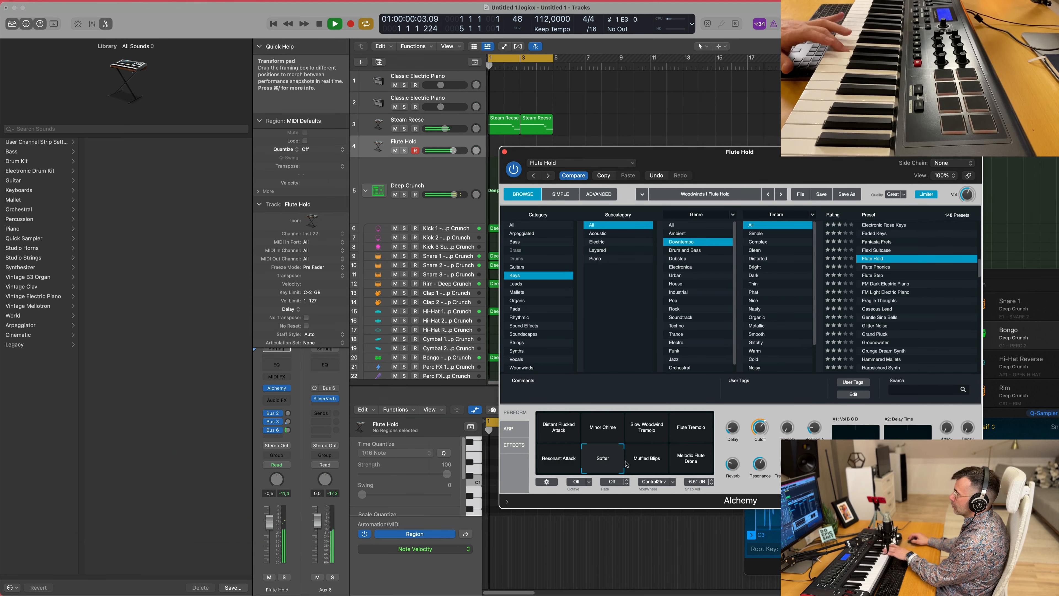
pyautogui.click(647, 462)
pyautogui.click(699, 464)
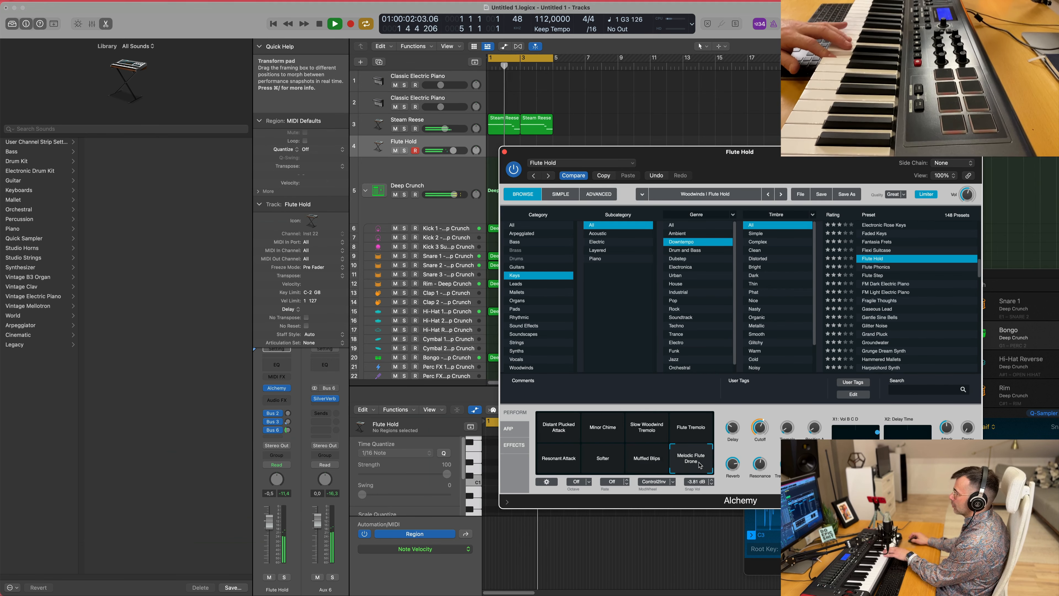
# Try Flute Step with its Big Delays snapshot, FM Dark Electric Piano and Fragile Thoughts, and load the Gaseous Lead preset
pyautogui.click(872, 276)
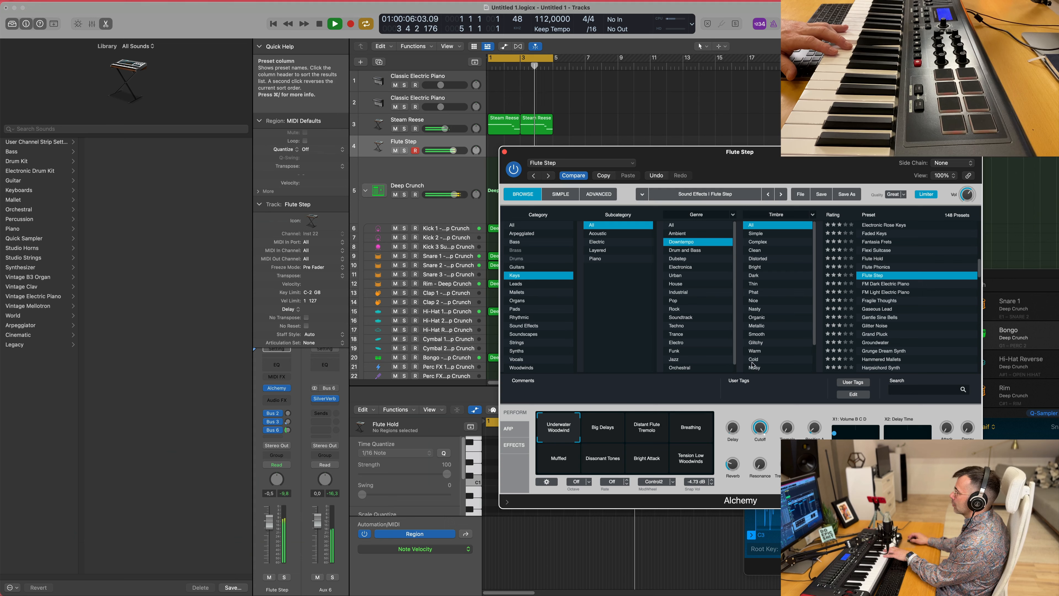
pyautogui.click(608, 429)
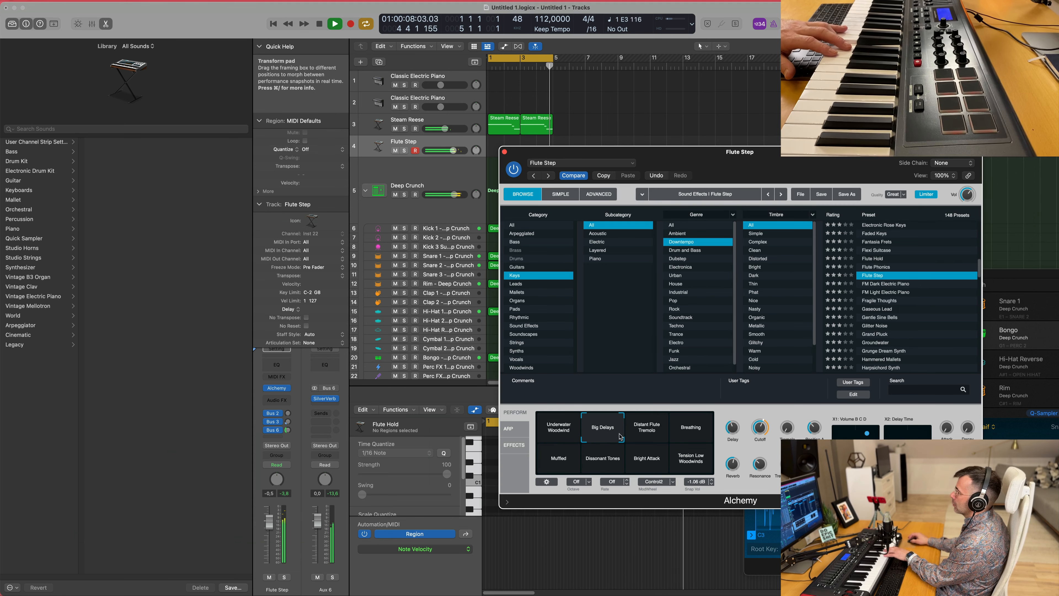
pyautogui.click(895, 285)
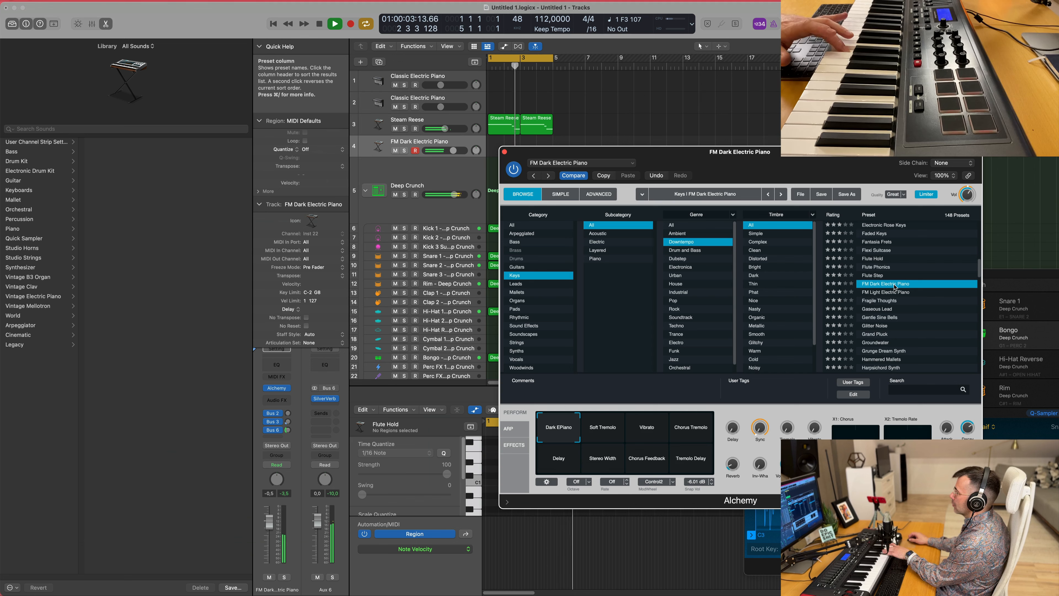
pyautogui.click(884, 303)
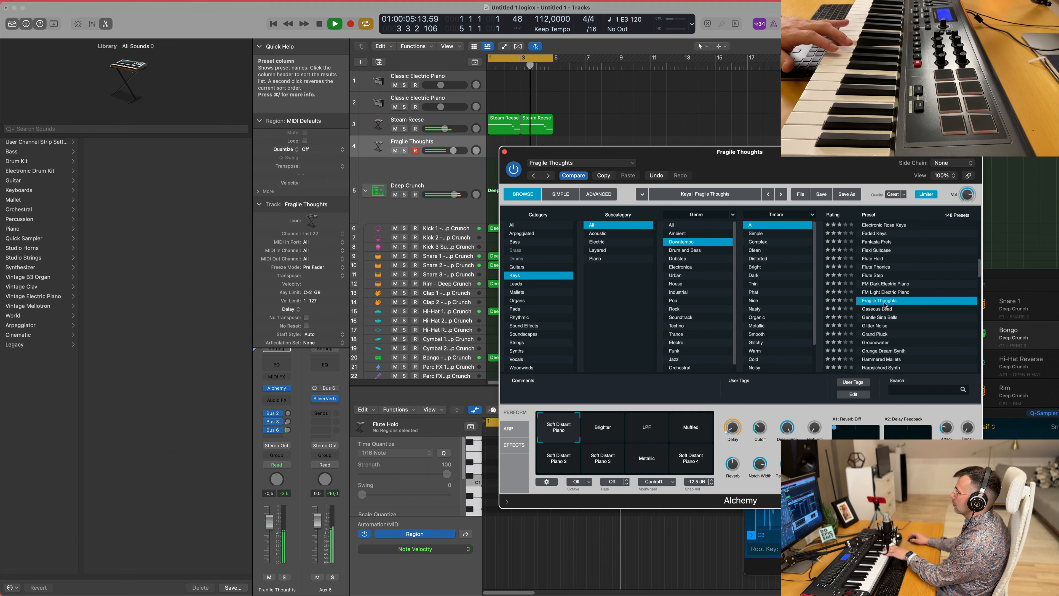
pyautogui.click(883, 309)
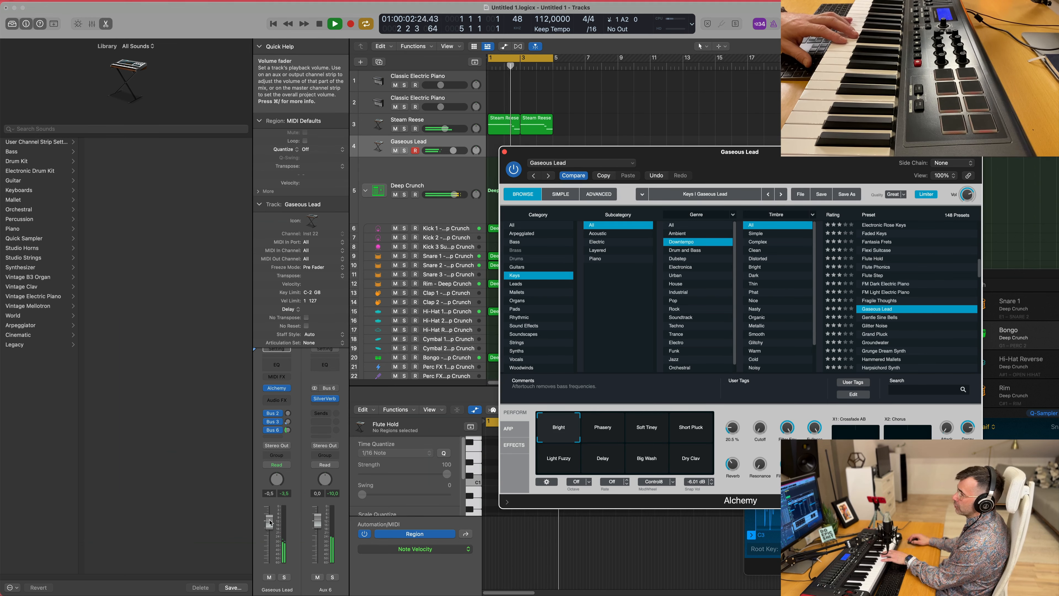
# Lower the Gaseous Lead track volume to -8.2 dB and switch Alchemy's transform pad to the Short Pluck snapshot
pyautogui.moveTo(269, 529); pyautogui.dragTo(269, 538)
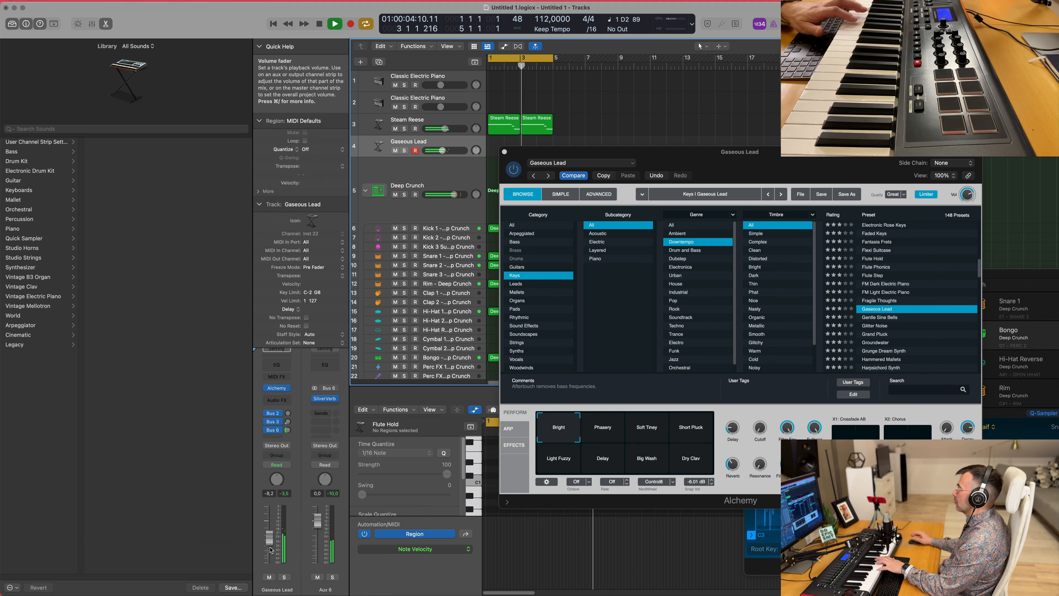
pyautogui.click(608, 434)
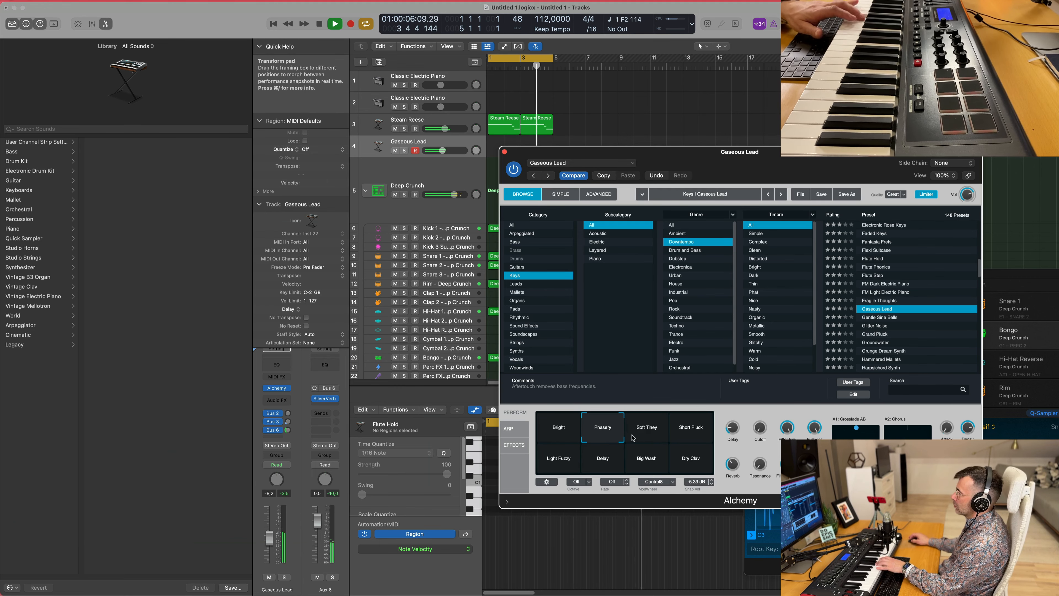
pyautogui.click(652, 439)
pyautogui.click(698, 435)
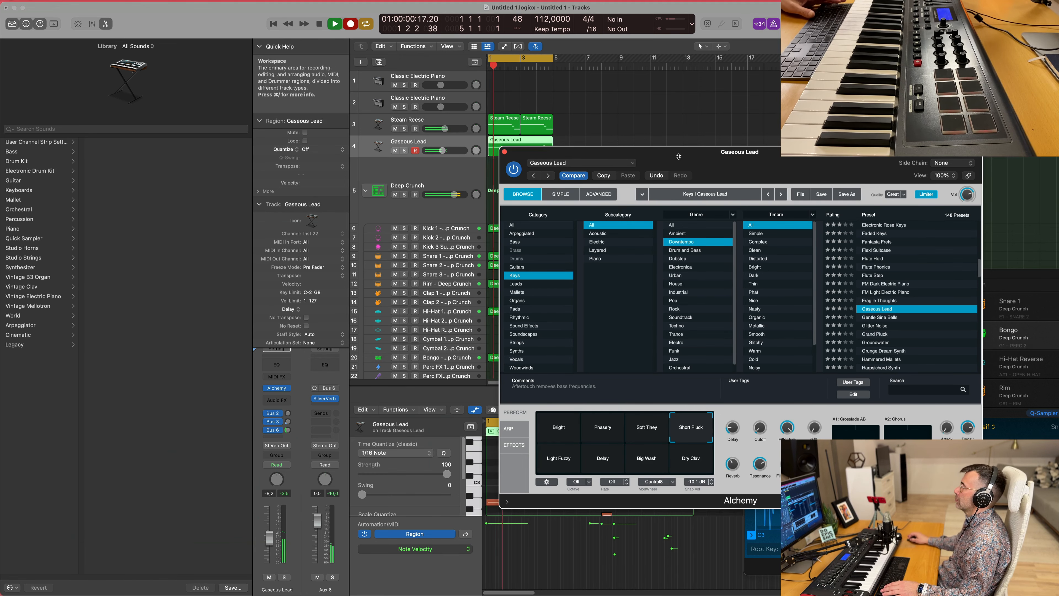
# Open the recorded Gaseous Lead region in the Piano Roll and move the Alchemy window clear of the note grid
pyautogui.moveTo(675, 153); pyautogui.dragTo(653, 305)
pyautogui.click(538, 140)
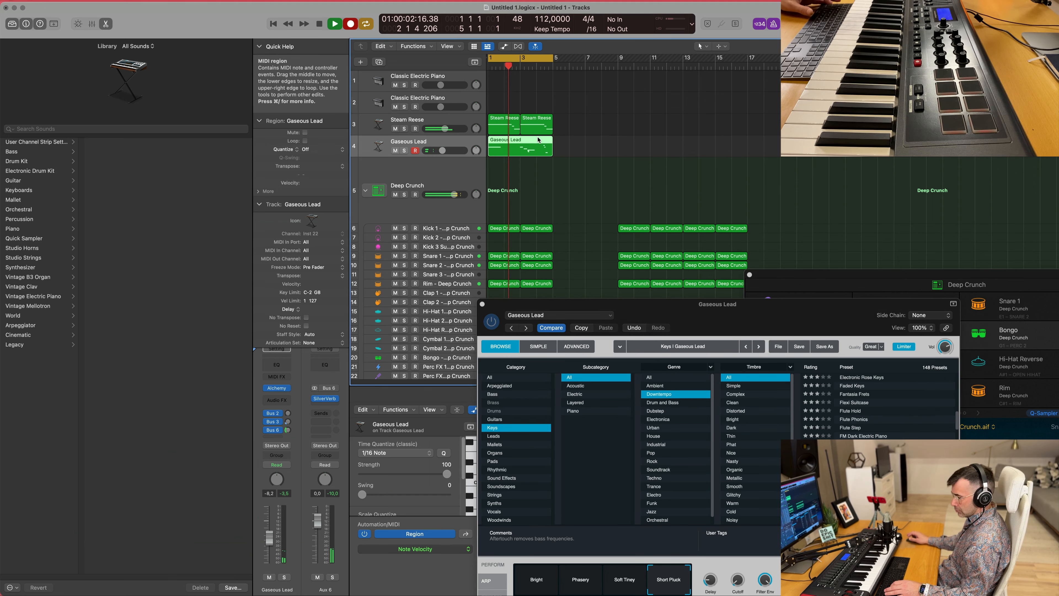
pyautogui.press('x')
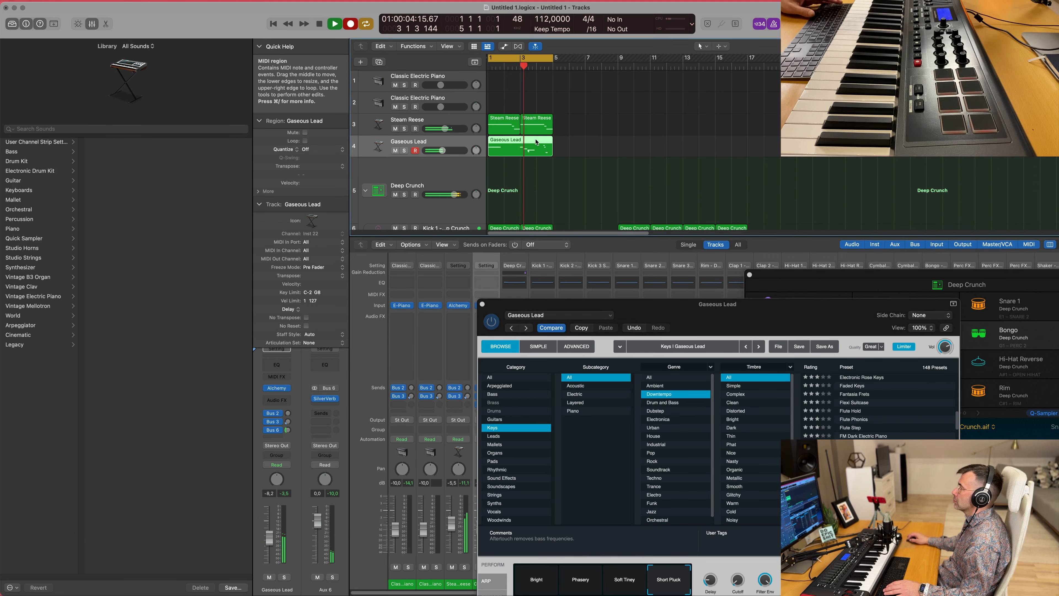
pyautogui.press('x')
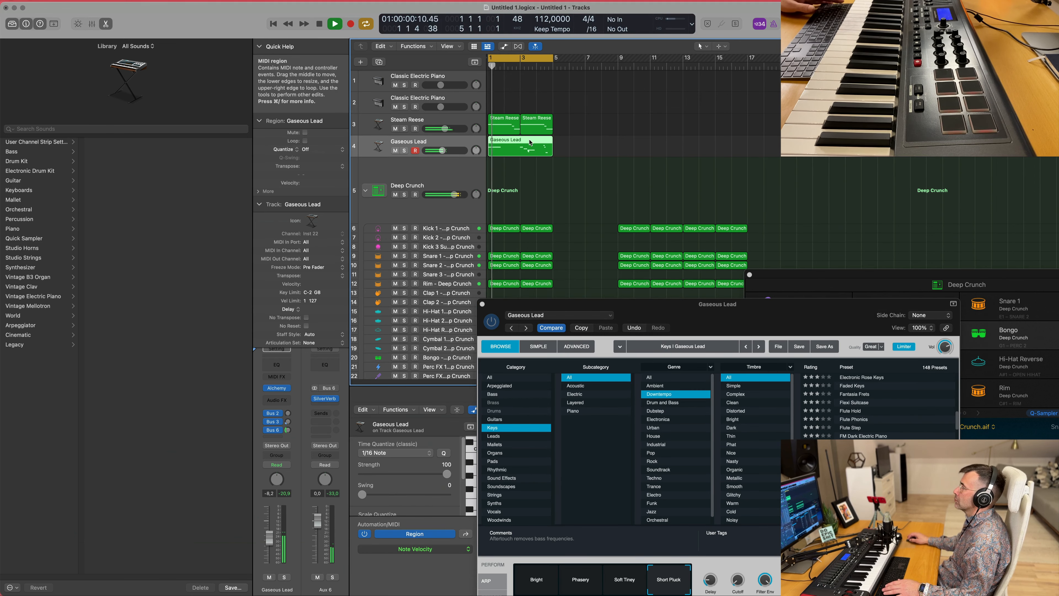
pyautogui.doubleClick(530, 143)
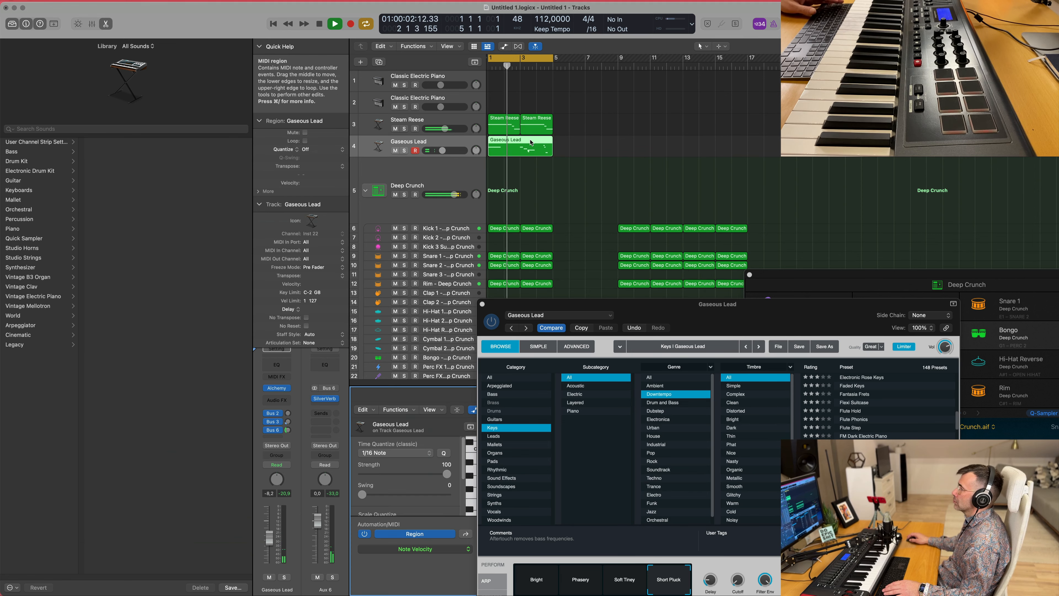
pyautogui.moveTo(588, 304); pyautogui.dragTo(904, 145)
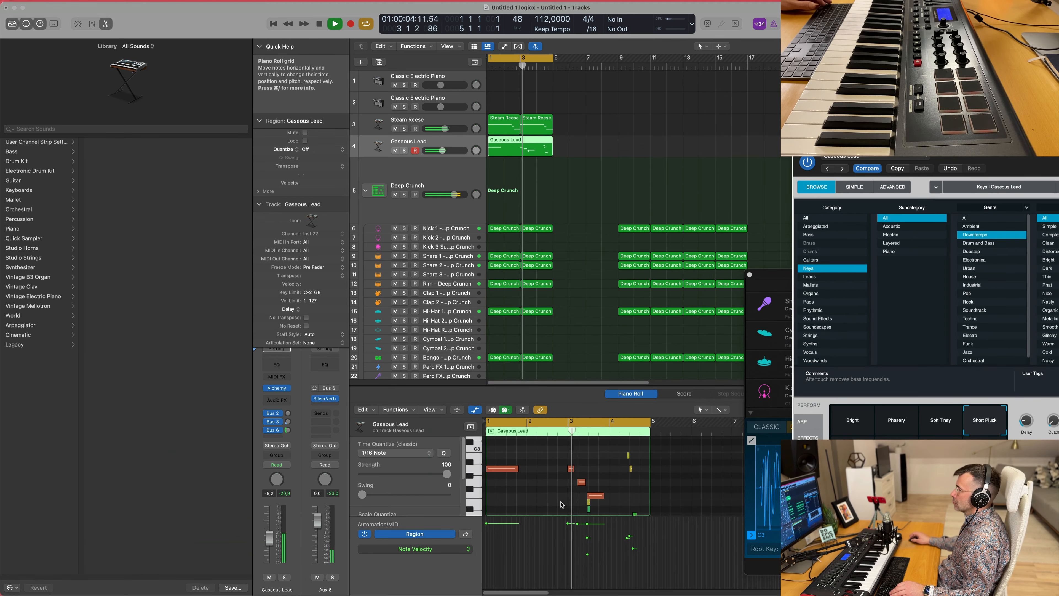
# Delete the two short low notes under the start of the longer note in bar 3
pyautogui.moveTo(561, 504); pyautogui.dragTo(587, 511)
pyautogui.press('Delete')
pyautogui.scroll(-3, 617, 472)
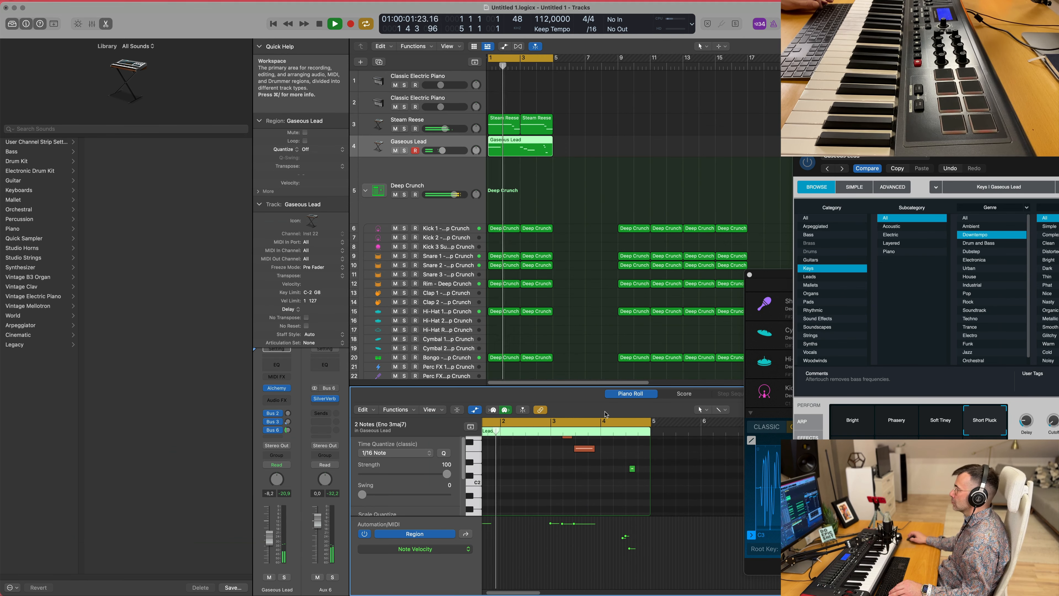
# Enlarge the Piano Roll area and hide the sound Library
pyautogui.scroll(3, 606, 444)
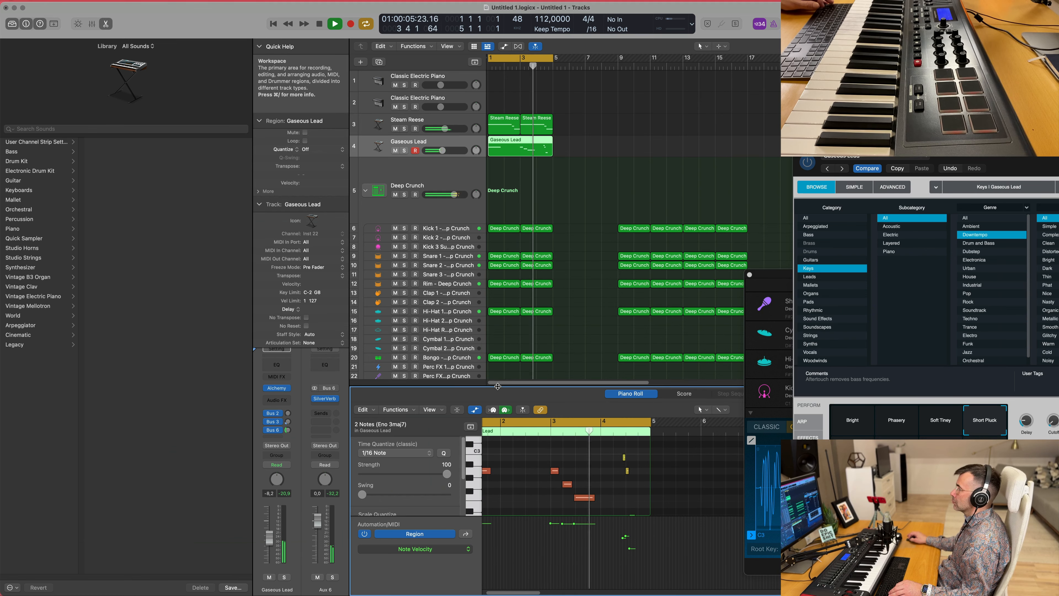
pyautogui.moveTo(498, 386); pyautogui.dragTo(498, 219)
pyautogui.press('y')
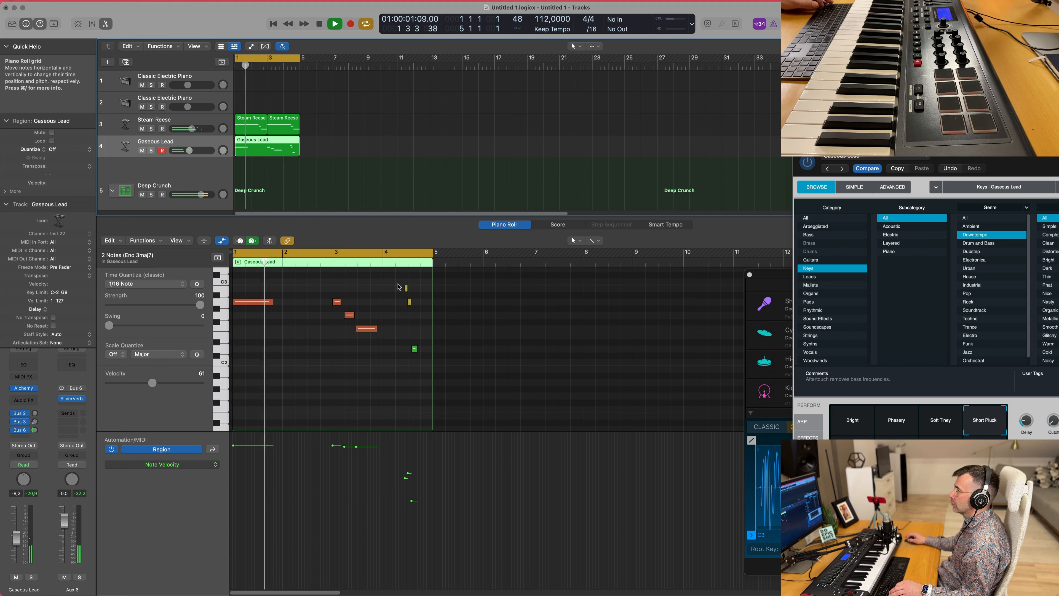
# Move the three short notes at the end of bar 4 two bars earlier, into bar 2
pyautogui.moveTo(399, 287); pyautogui.dragTo(425, 398)
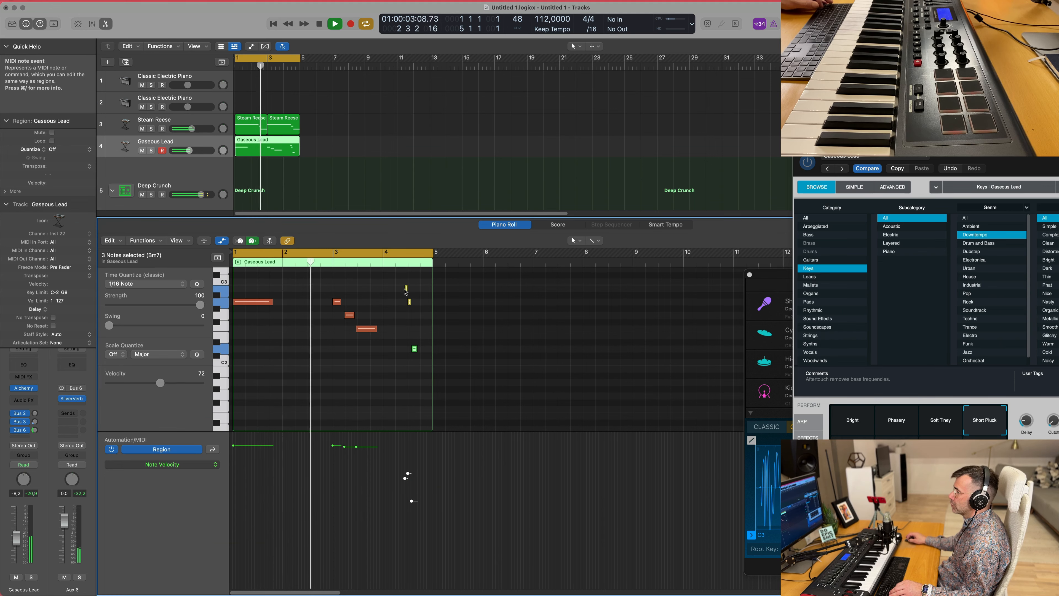
pyautogui.moveTo(406, 291); pyautogui.dragTo(307, 291)
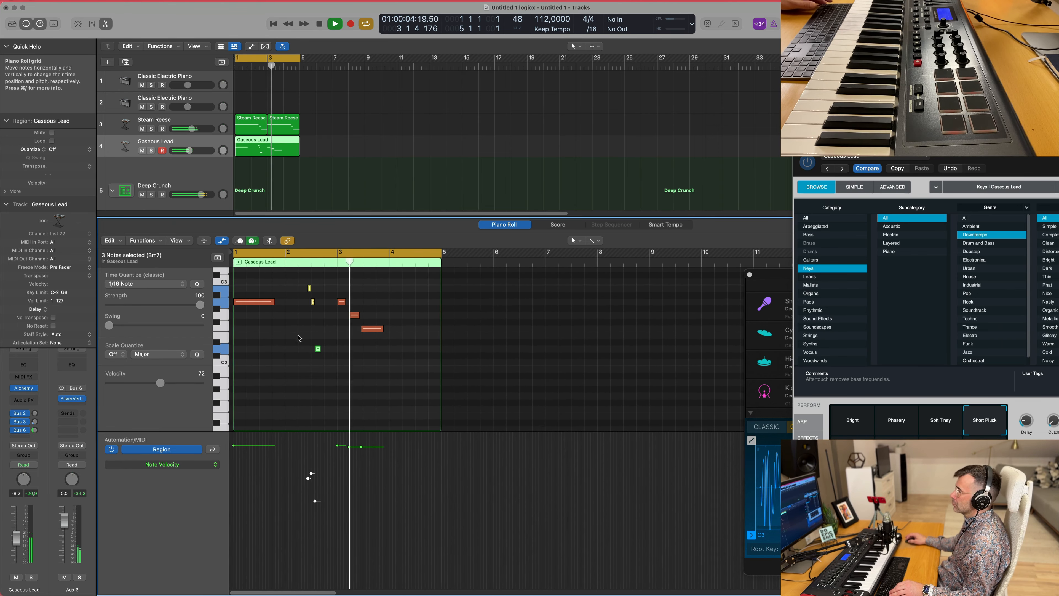
pyautogui.scroll(3, 345, 355)
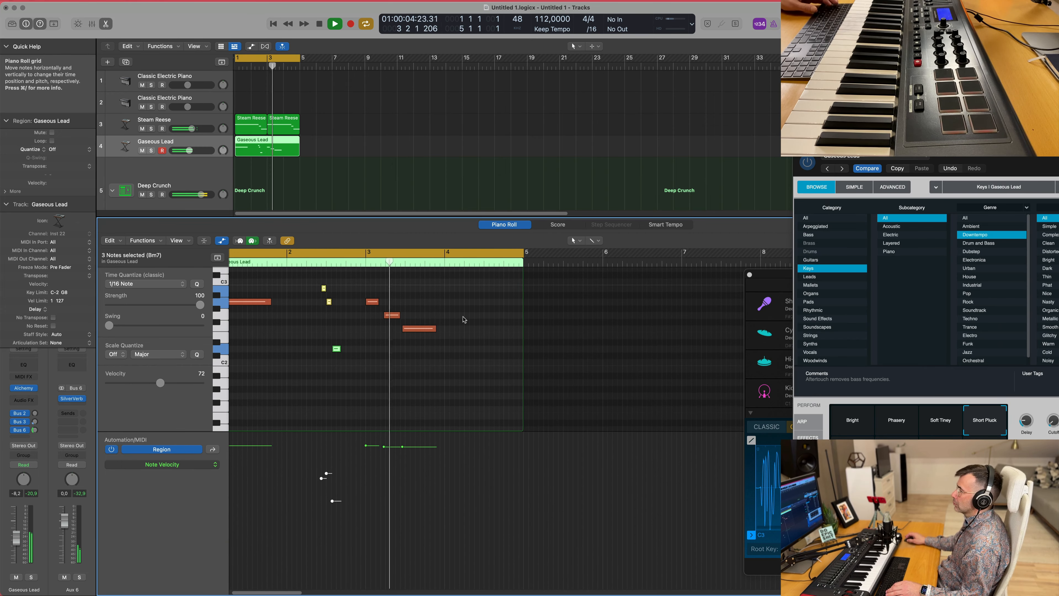
pyautogui.press('space')
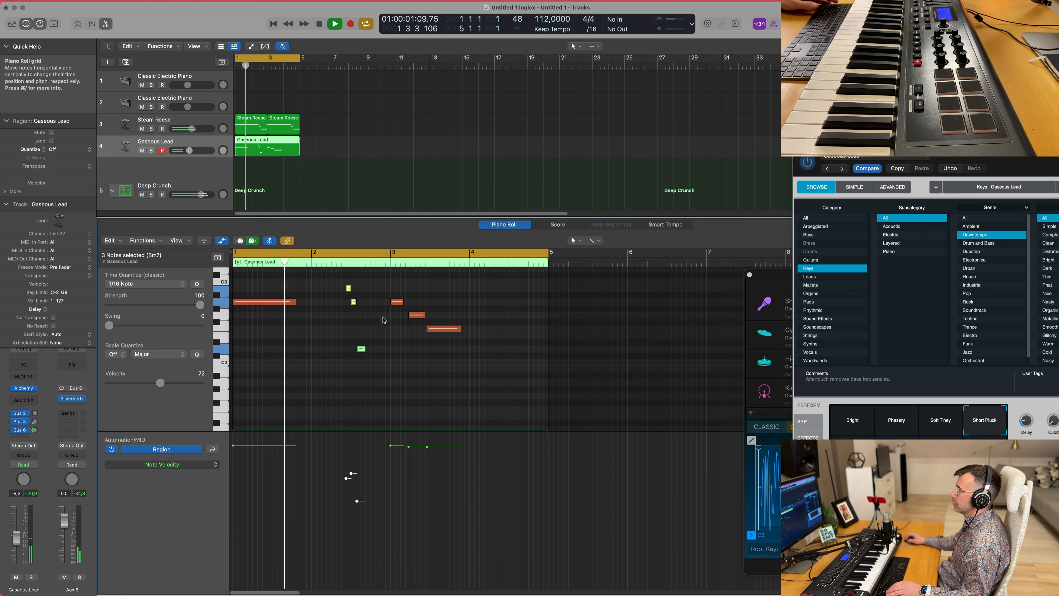
# Move the last two descending notes in bar 3 one bar later, into bar 4
pyautogui.moveTo(419, 302); pyautogui.dragTo(460, 338)
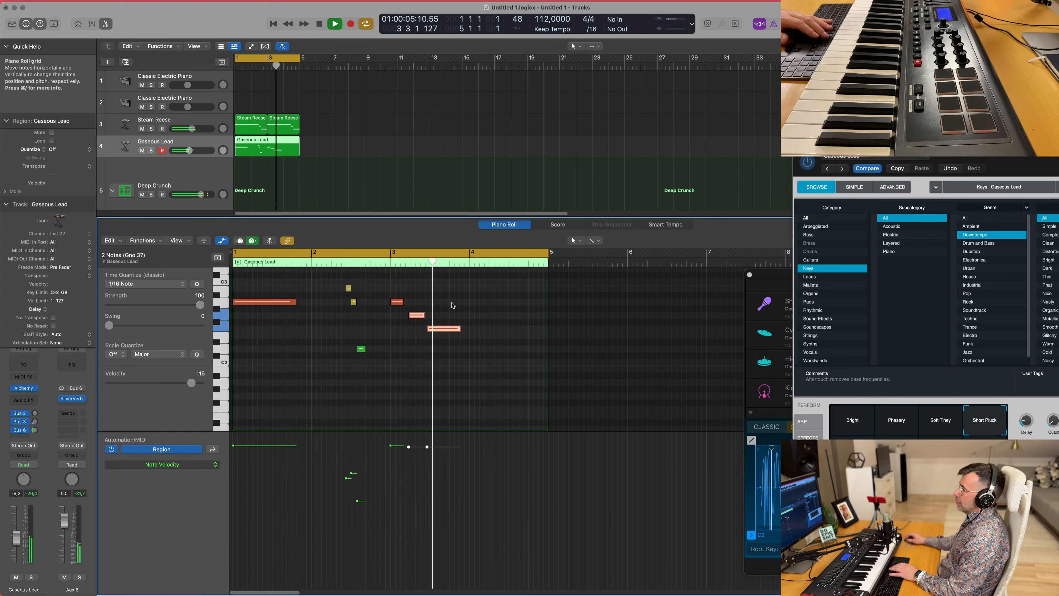
pyautogui.press('space')
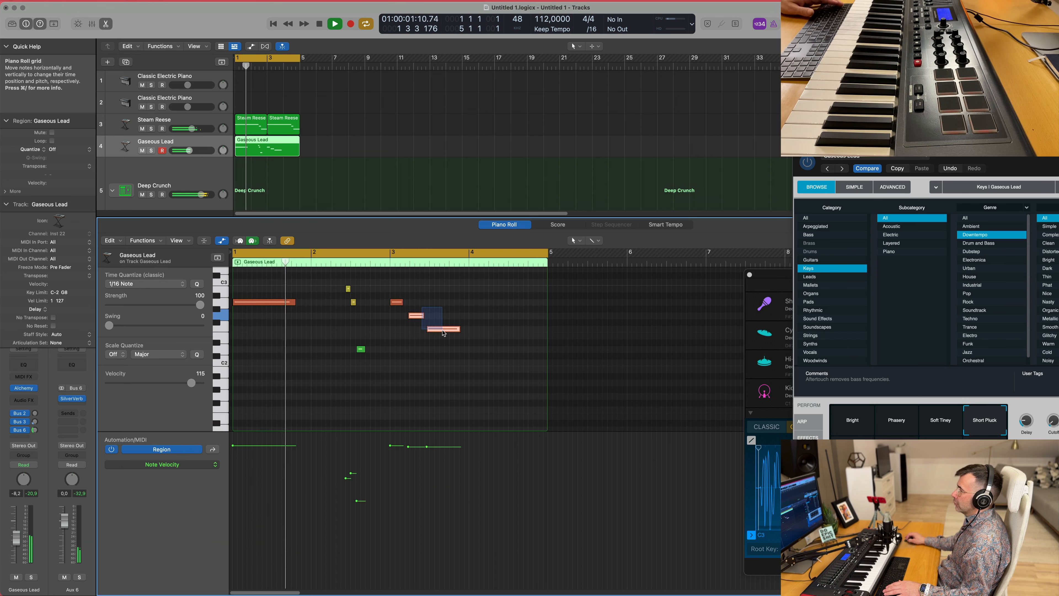
pyautogui.moveTo(417, 317); pyautogui.dragTo(496, 320)
# Lengthen the note at the start of bar 3 to about the length of the opening note in bar 1
pyautogui.moveTo(341, 284); pyautogui.dragTo(371, 368)
pyautogui.click(401, 303)
pyautogui.moveTo(402, 304); pyautogui.dragTo(450, 309)
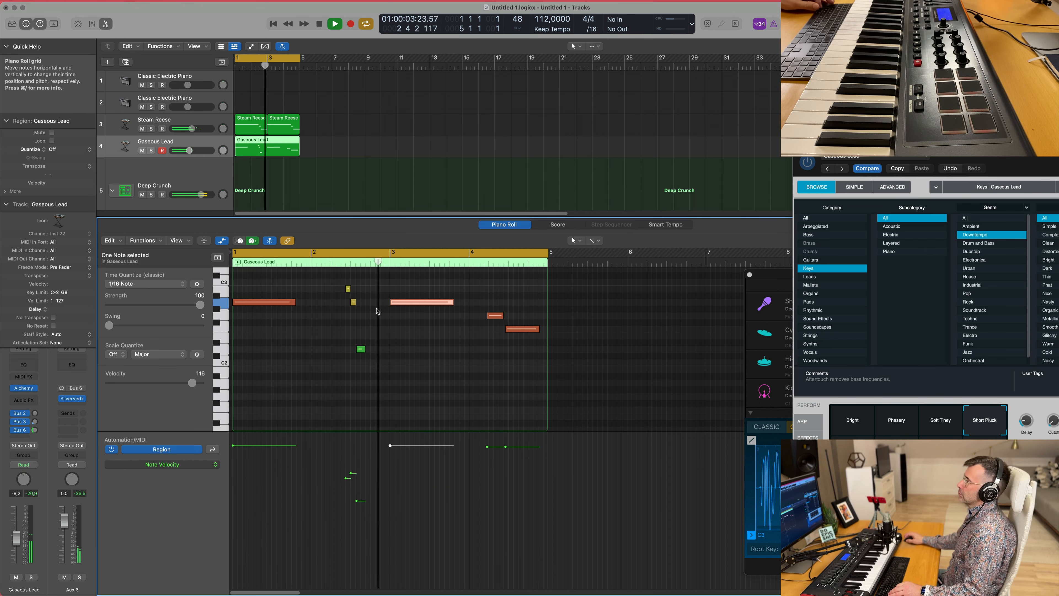
# Delete the two descending notes in bar 4
pyautogui.scroll(-1, 427, 333)
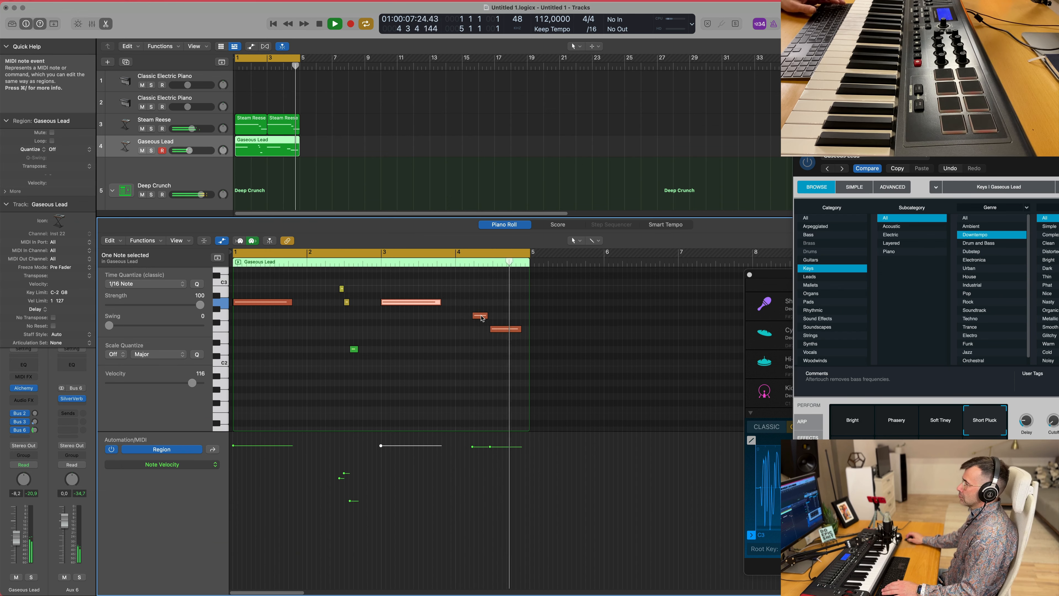
pyautogui.click(481, 316)
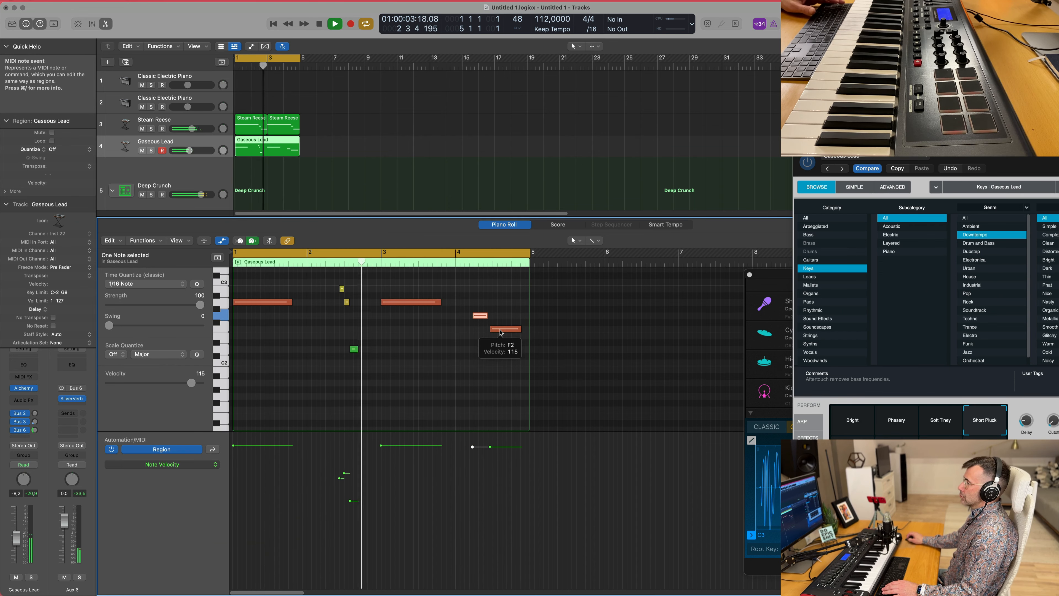
pyautogui.scroll(-1, 462, 318)
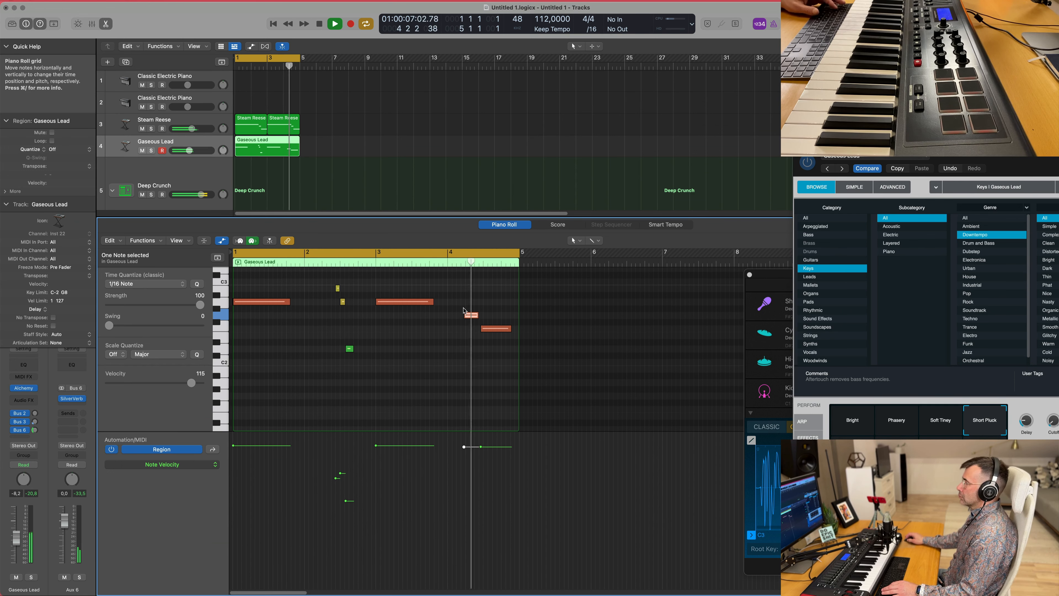
pyautogui.moveTo(464, 309); pyautogui.dragTo(493, 334)
pyautogui.press('Delete')
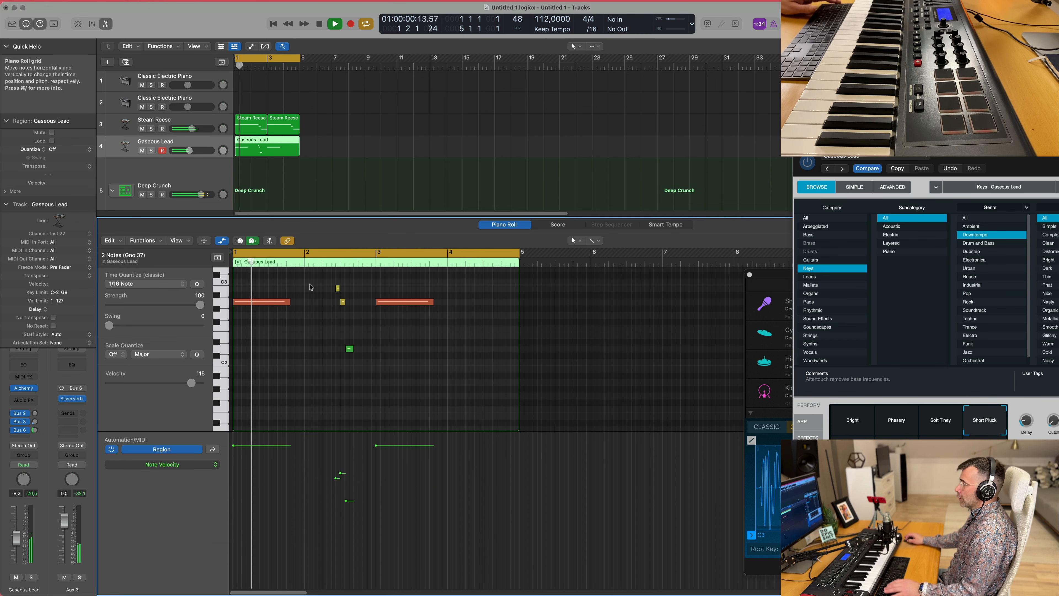
pyautogui.moveTo(318, 286); pyautogui.dragTo(379, 369)
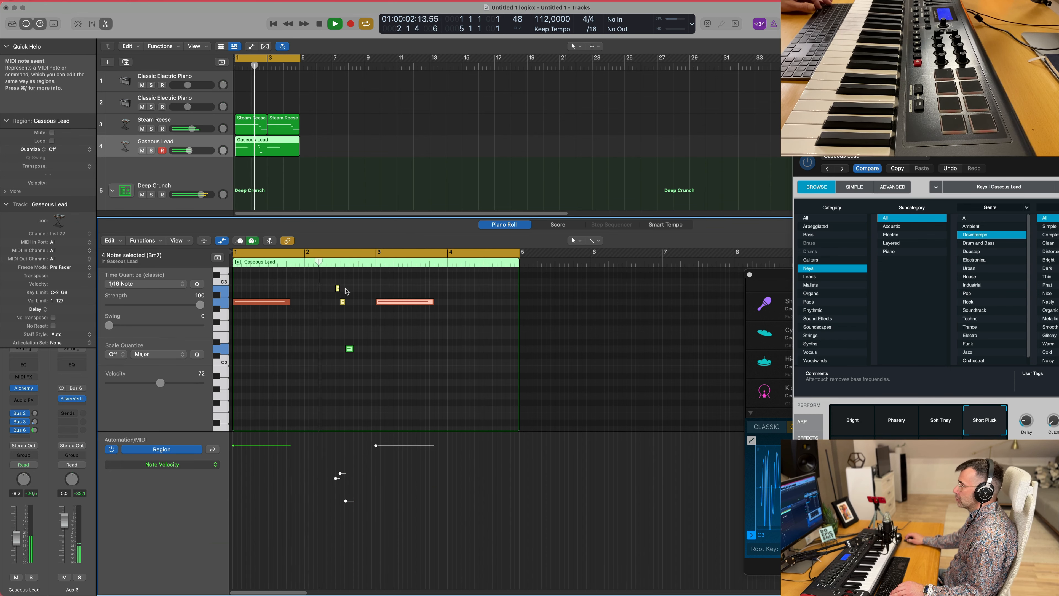
pyautogui.moveTo(343, 297); pyautogui.dragTo(458, 291)
pyautogui.press('super+z')
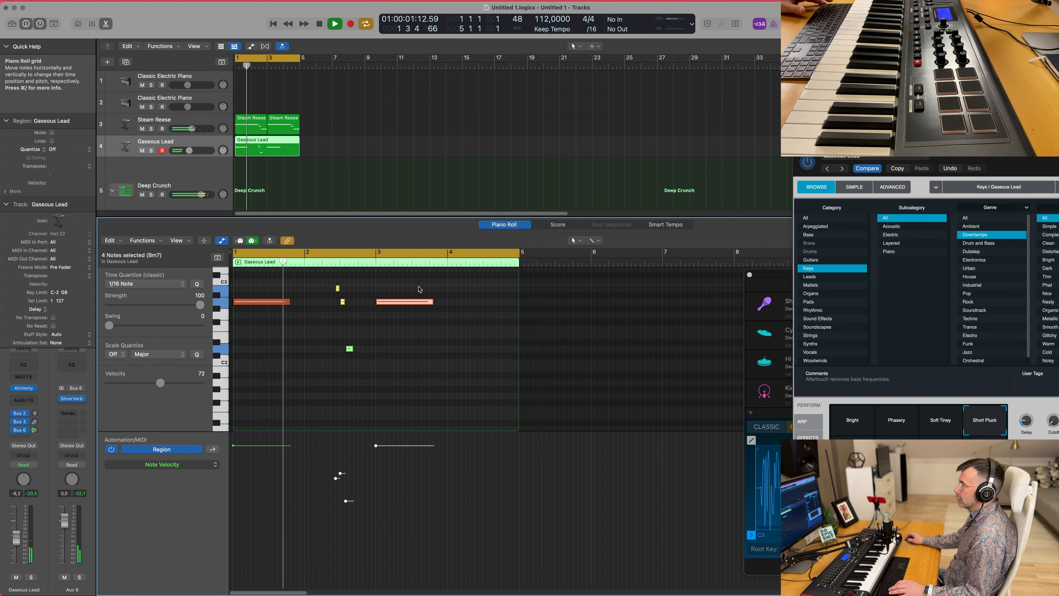
# Copy the three short notes in bar 2 and the long bar 3 note two bars later
pyautogui.click(326, 283)
pyautogui.moveTo(326, 281); pyautogui.dragTo(384, 357)
pyautogui.moveTo(338, 289); pyautogui.dragTo(482, 292)
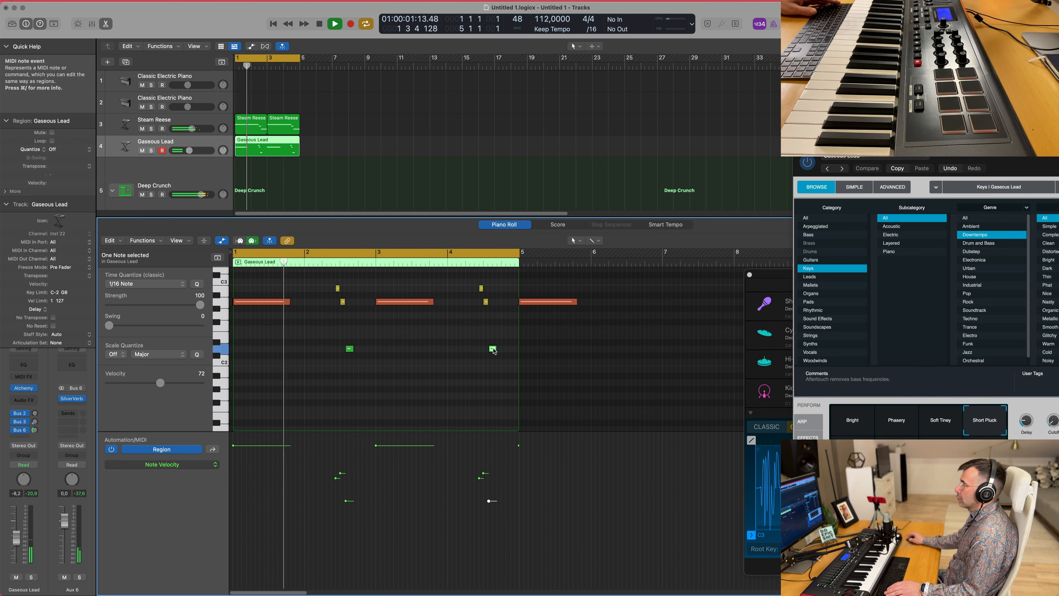
# Swap the pitches of the first and last short notes in bar 4, so the phrase starts on D2 and ends on B2
pyautogui.moveTo(493, 349)
pyautogui.mouseDown()
pyautogui.moveTo(492, 289)
pyautogui.moveTo(482, 349)
pyautogui.mouseUp()
pyautogui.click(435, 353)
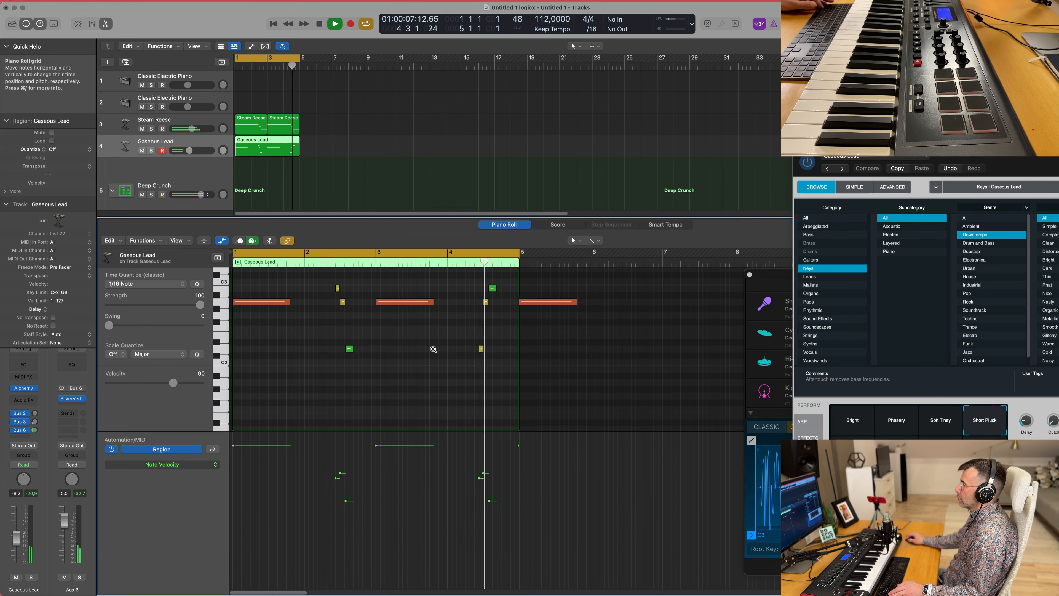
pyautogui.scroll(-1, 436, 352)
pyautogui.press('space')
pyautogui.press('space')
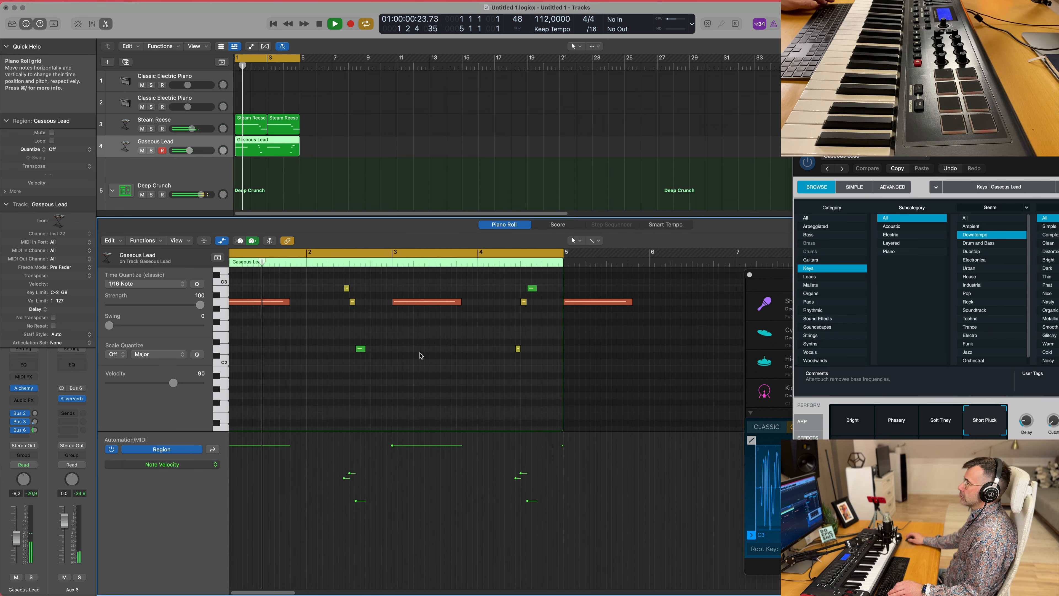
pyautogui.scroll(1, 411, 355)
# Raise the Gaseous Lead track volume to -4.6 dB and close its Alchemy window
pyautogui.moveTo(935, 146); pyautogui.dragTo(641, 92)
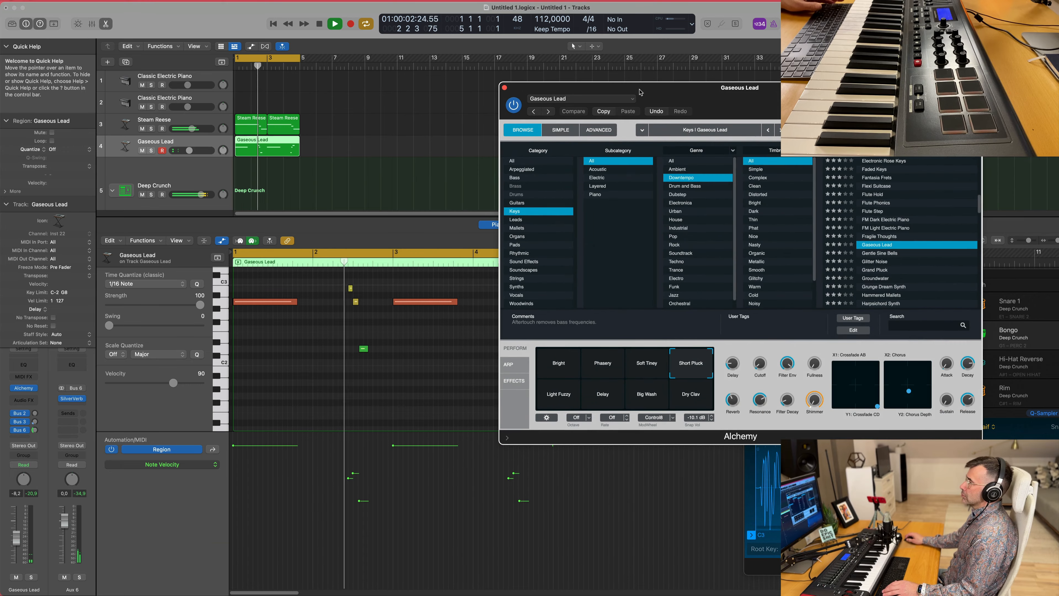
pyautogui.moveTo(189, 150); pyautogui.dragTo(190, 150)
pyautogui.moveTo(16, 539); pyautogui.dragTo(15, 536)
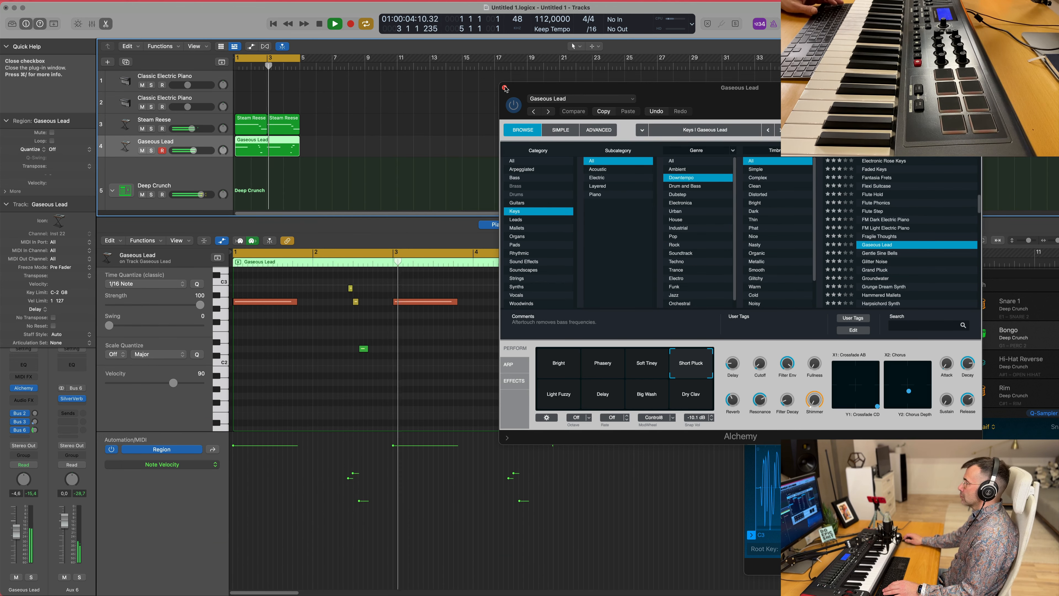
pyautogui.click(505, 88)
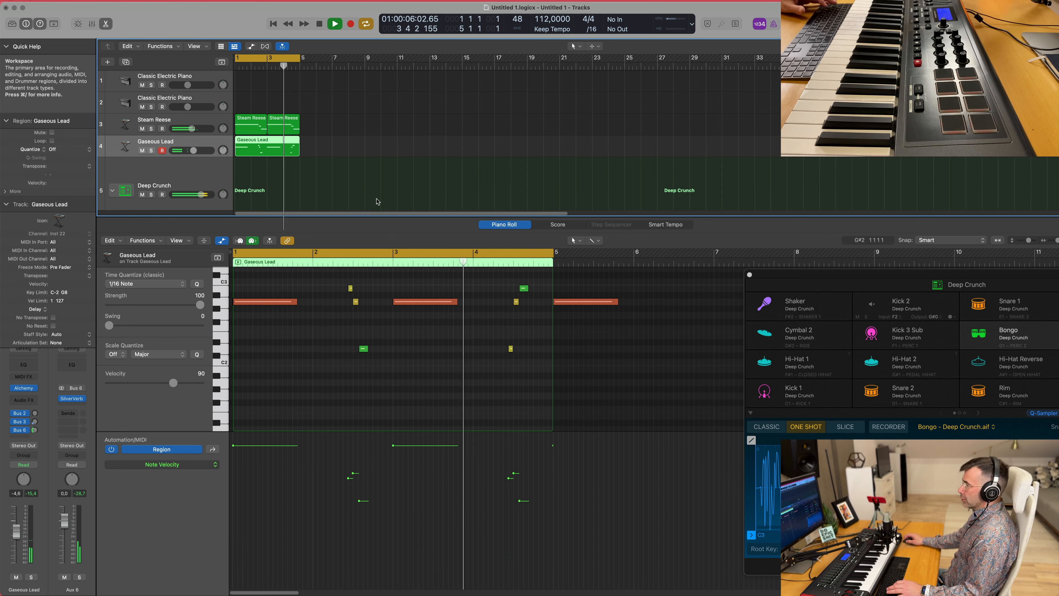
# Close the Piano Roll and repeat the Steam Reese, Gaseous Lead and Deep Crunch regions of bars 1 to 4 once
pyautogui.press('x')
pyautogui.press('x')
pyautogui.press('x')
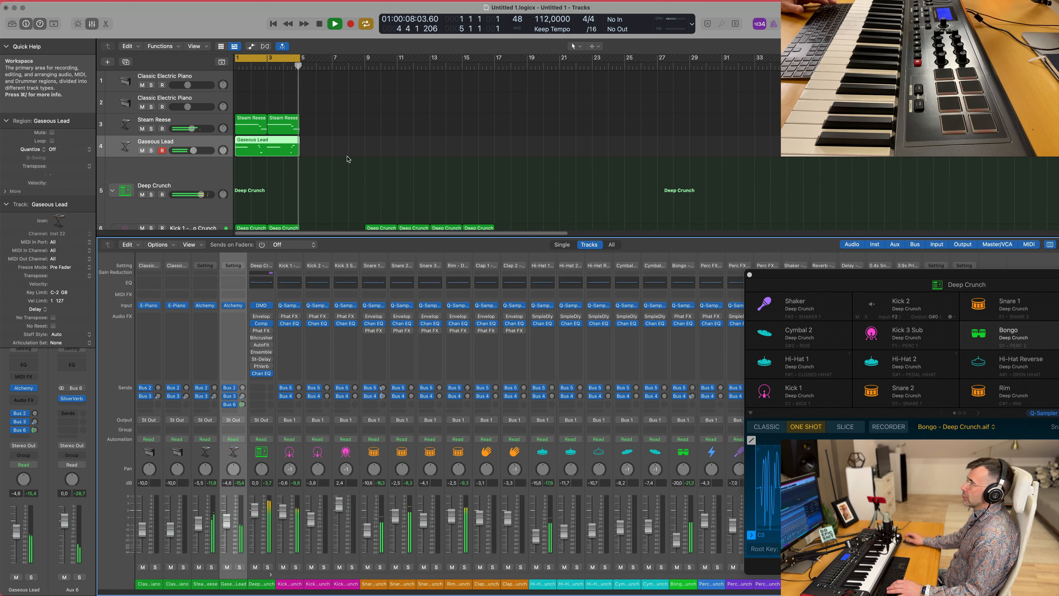
pyautogui.press('x')
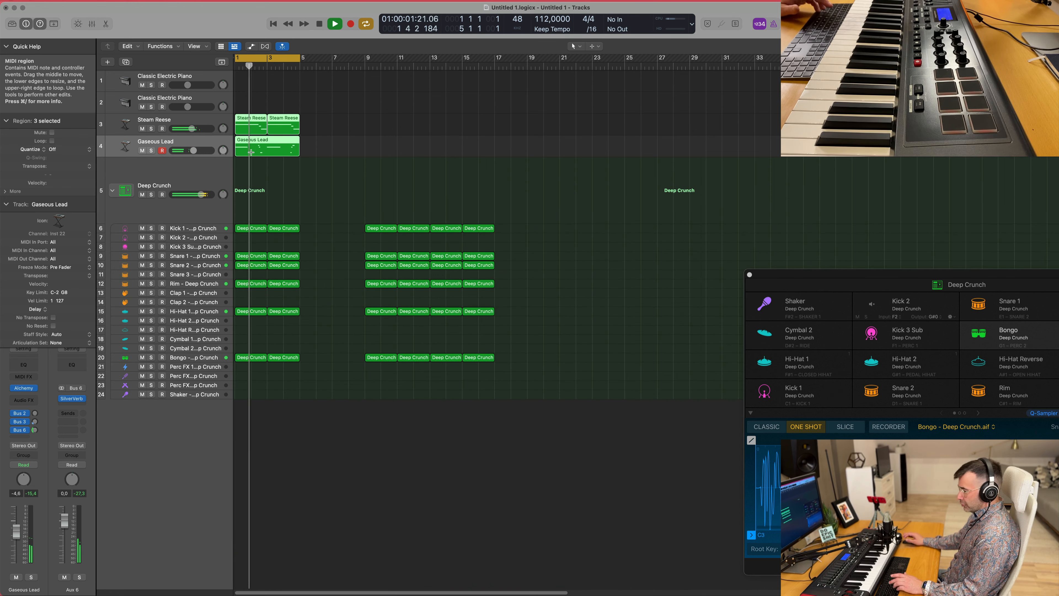
pyautogui.press('super+r')
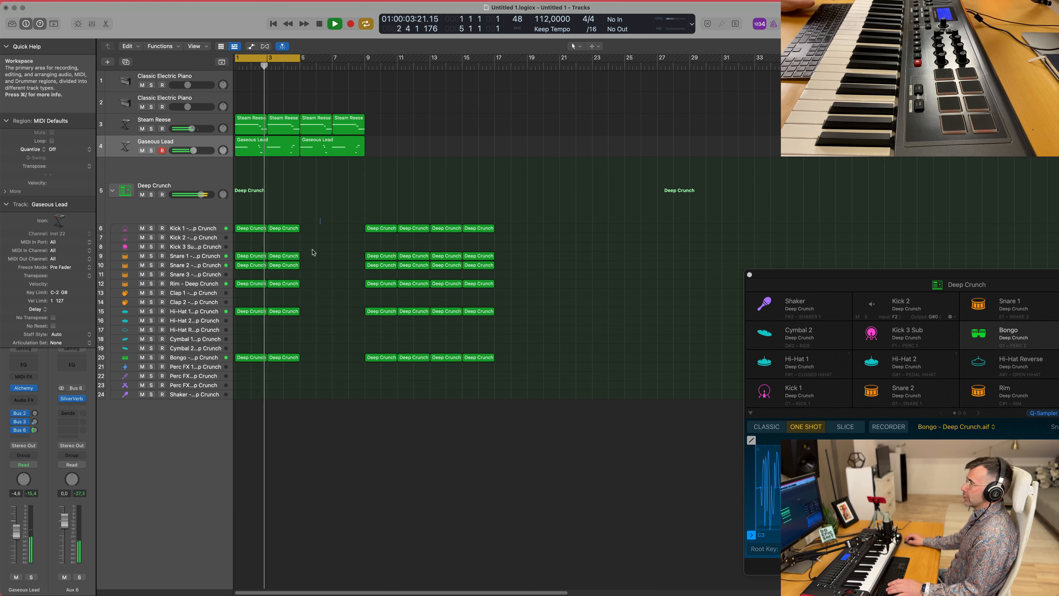
pyautogui.moveTo(320, 225); pyautogui.dragTo(235, 412)
pyautogui.press('super+r')
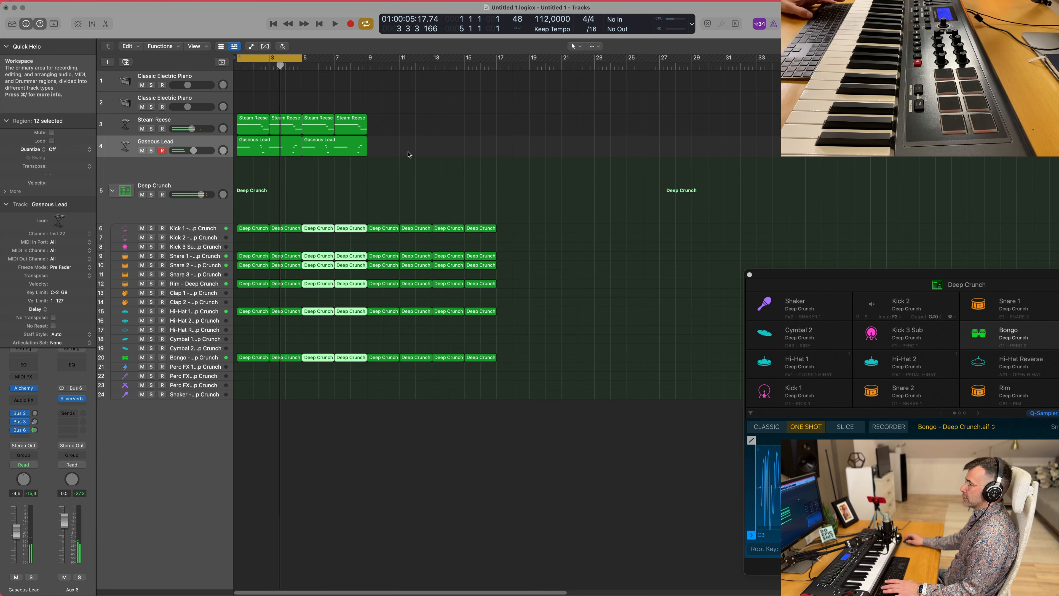
# Repeat all Steam Reese and Gaseous Lead regions once to fill bars 9 to 16
pyautogui.press('space')
pyautogui.moveTo(409, 155); pyautogui.dragTo(237, 109)
pyautogui.press('super+r')
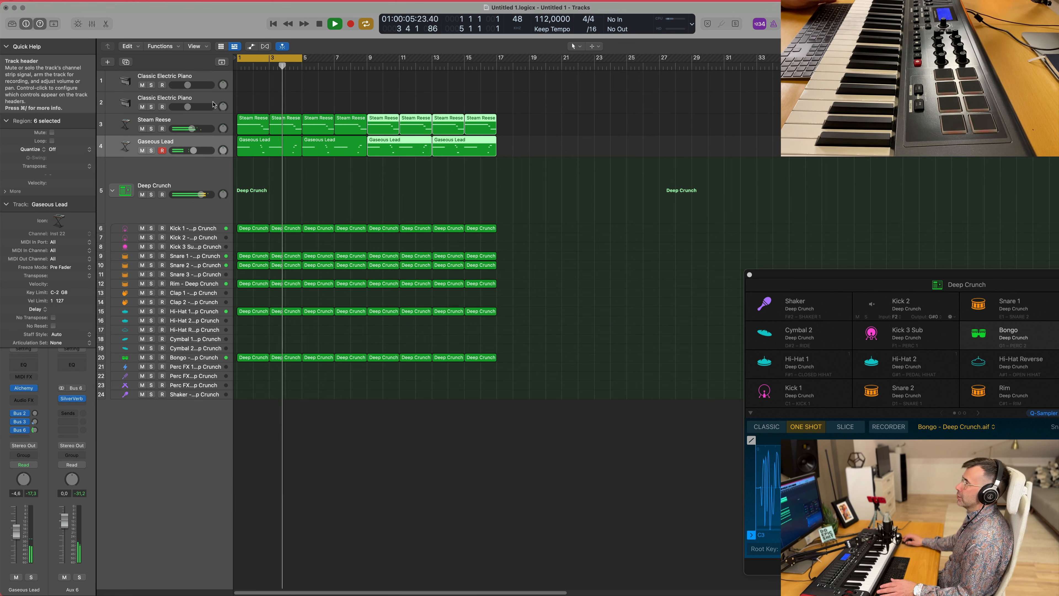
# Select the second Classic Electric Piano track and audition its instrument presets, ending on Classic Electric Piano
pyautogui.click(203, 106)
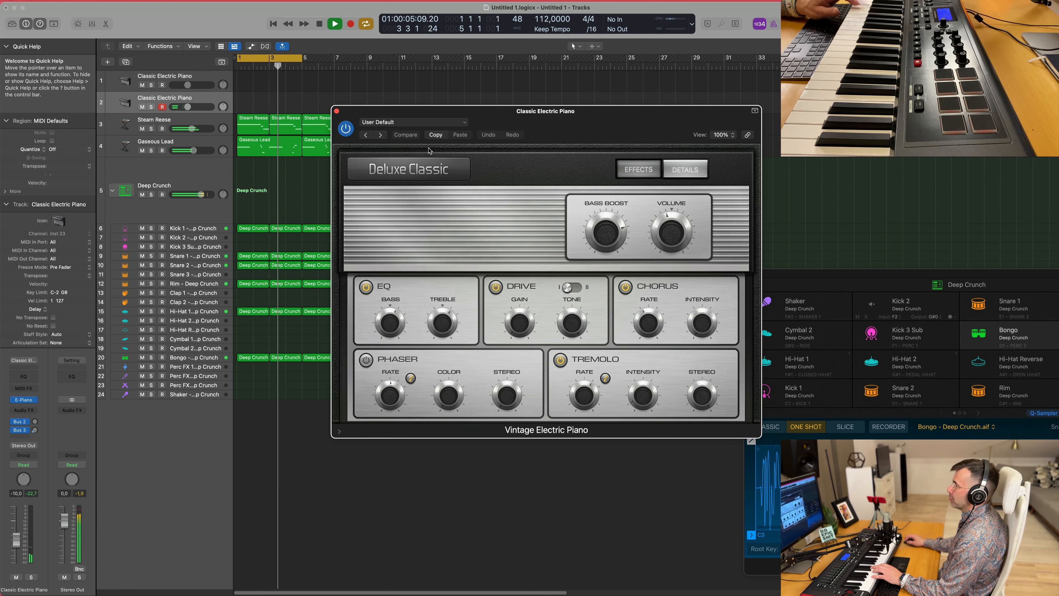
pyautogui.click(382, 136)
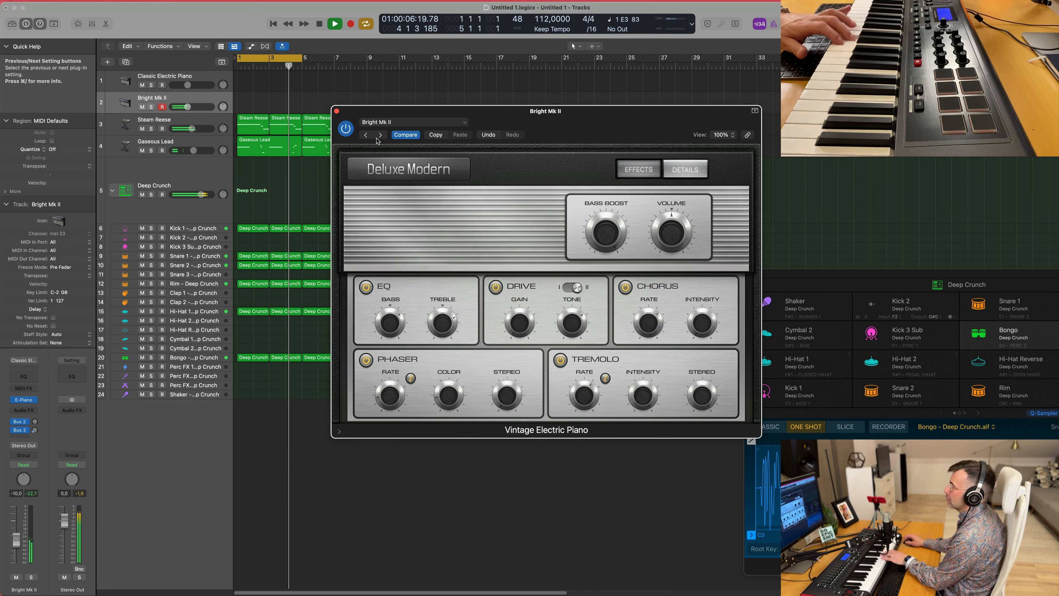
pyautogui.click(380, 136)
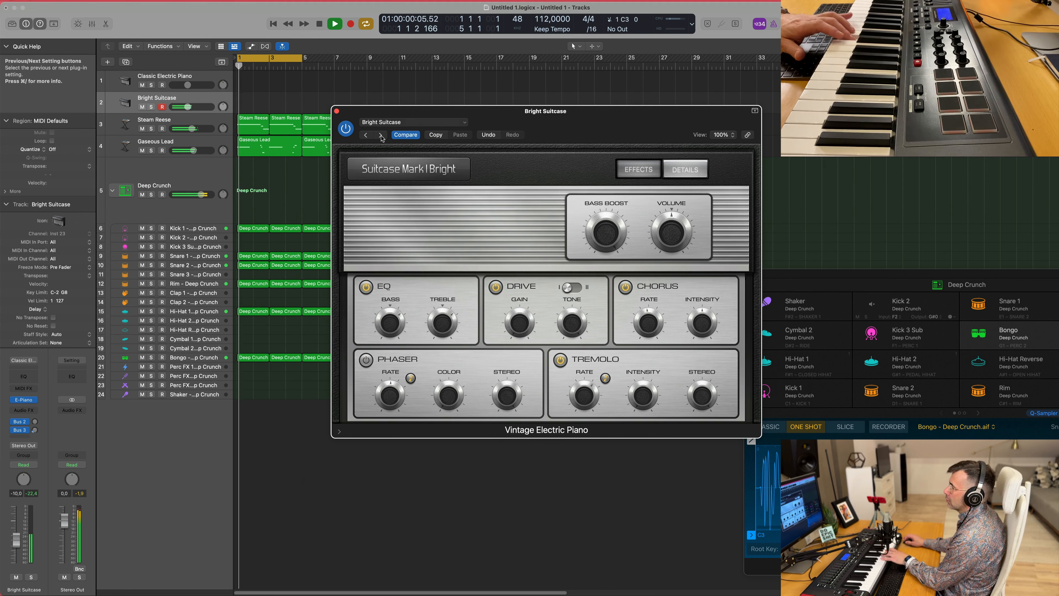
pyautogui.click(381, 135)
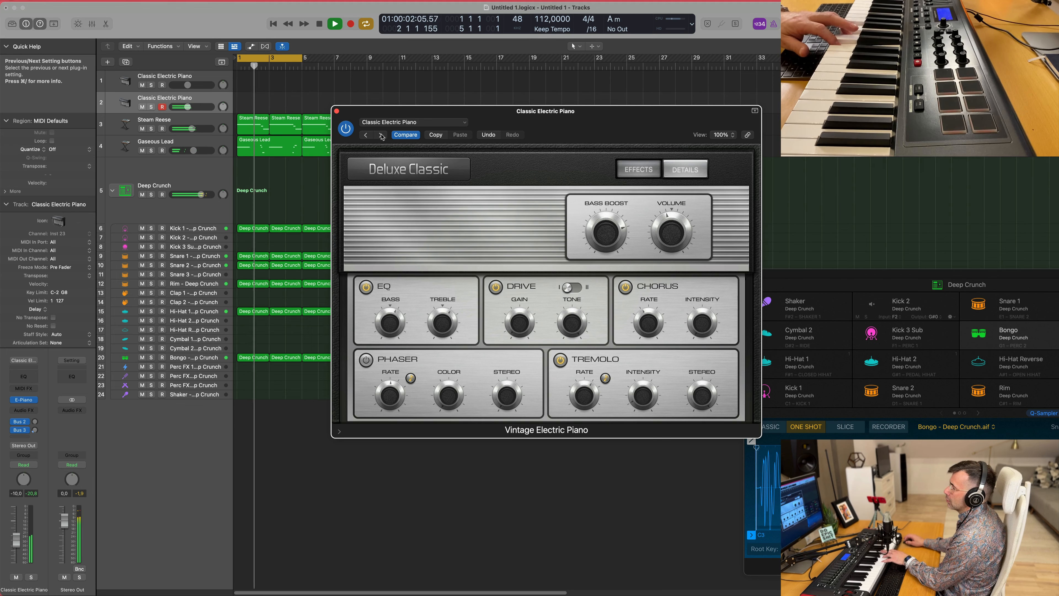
# Add a Bus 6 send to the second Classic Electric Piano track and set its level to -6.4 dB
pyautogui.click(21, 438)
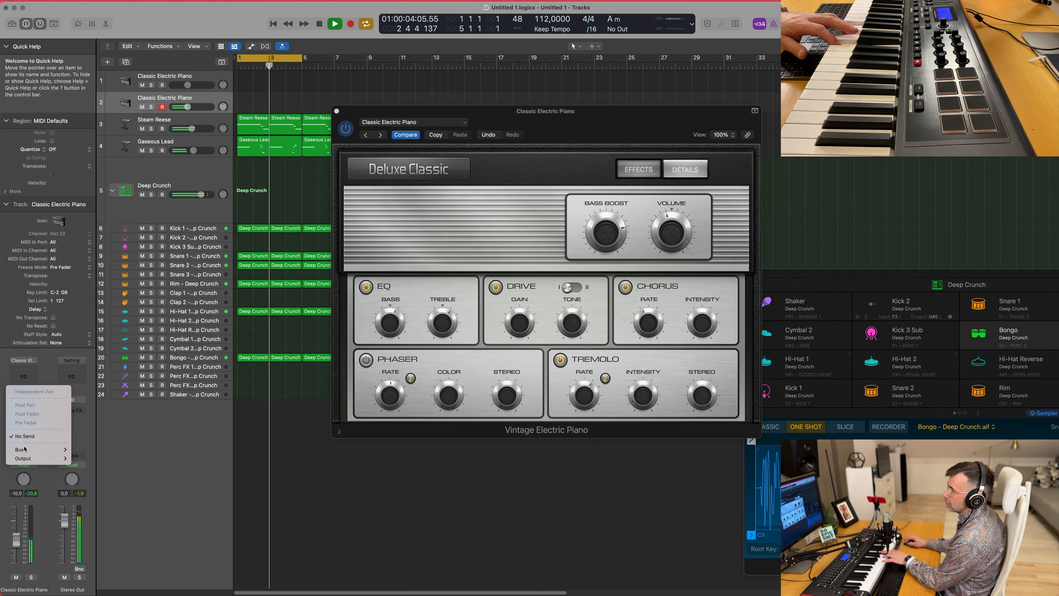
pyautogui.moveTo(50, 449)
pyautogui.click(90, 291)
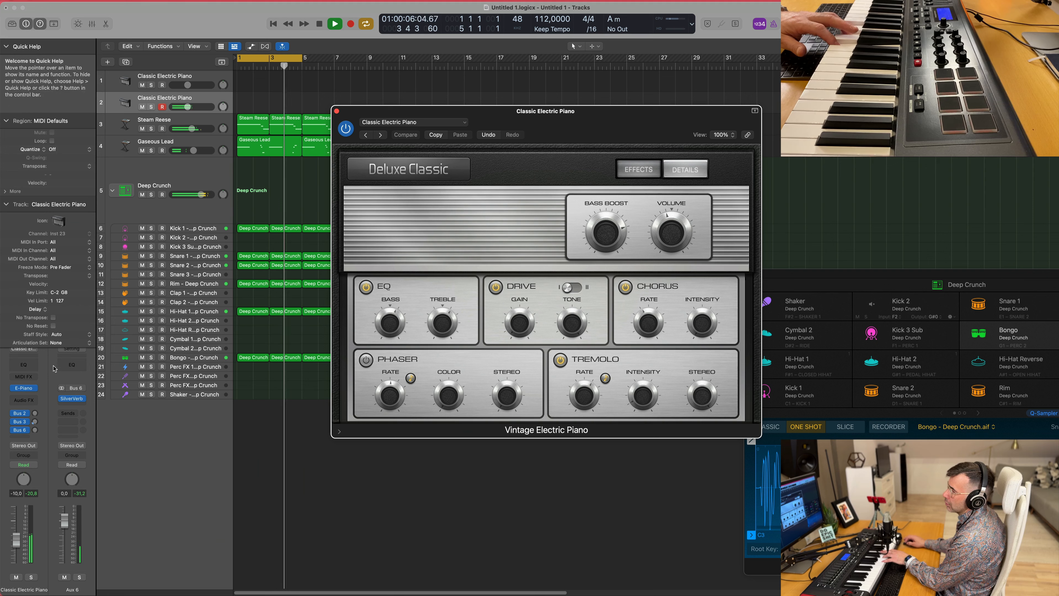
pyautogui.moveTo(35, 430); pyautogui.dragTo(38, 430)
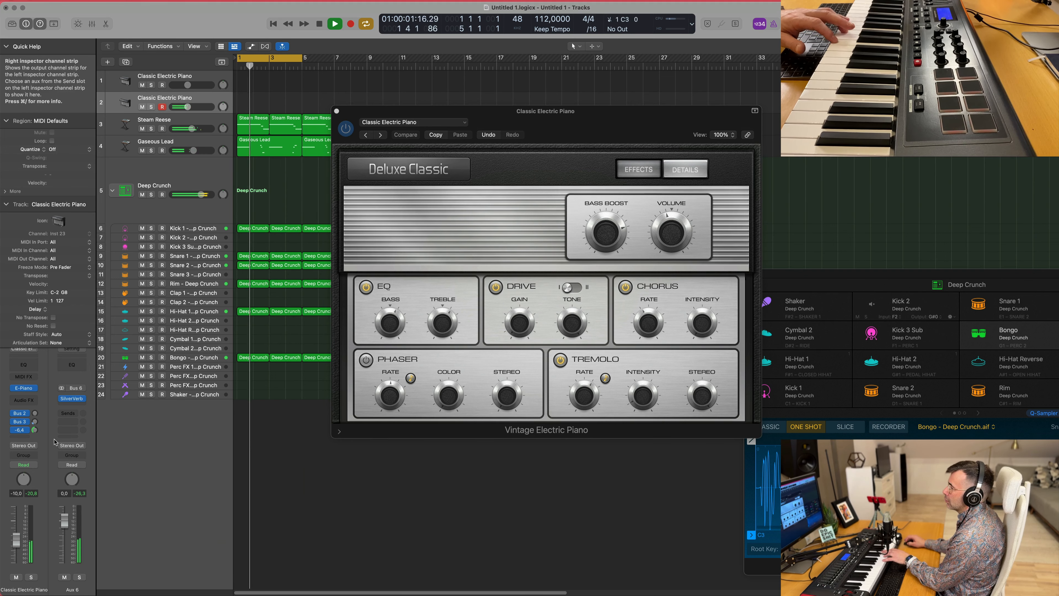
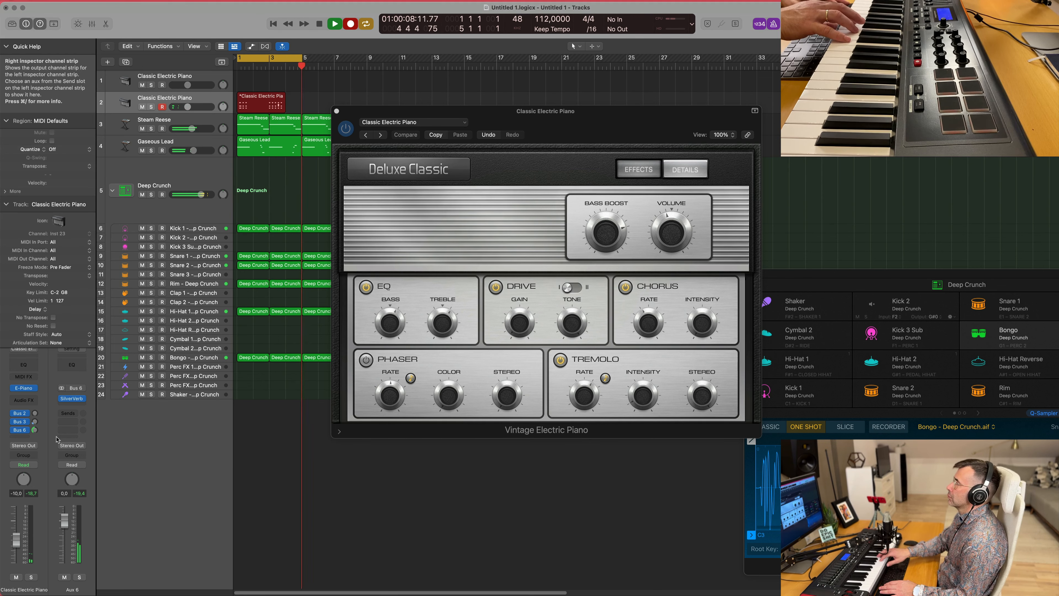
# Stop the first piano take and record a new one-bar chord pattern at bar 1 on the second Classic Electric Piano track
pyautogui.press('space')
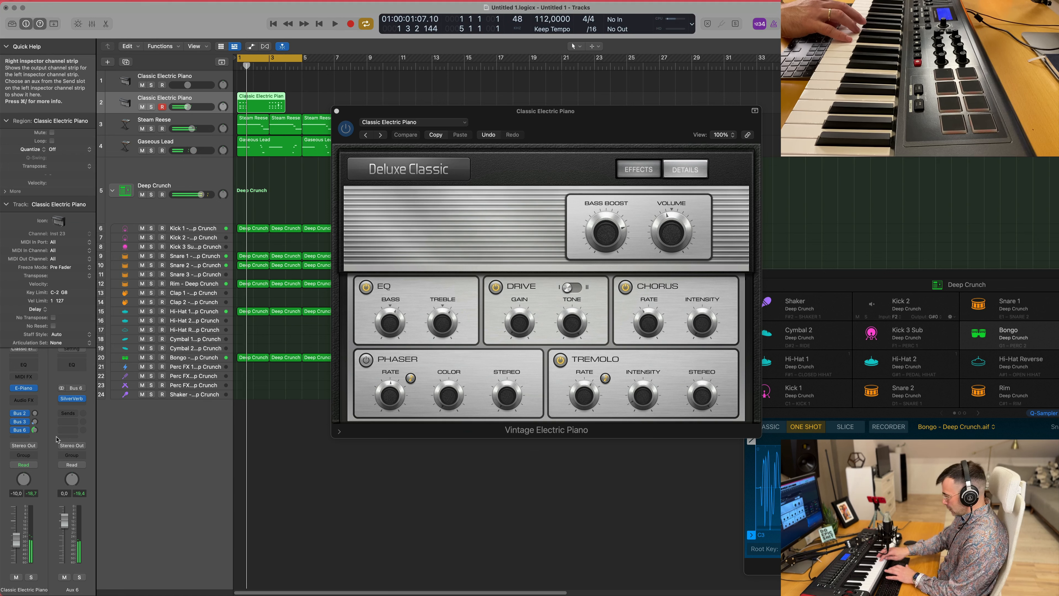
pyautogui.press('r')
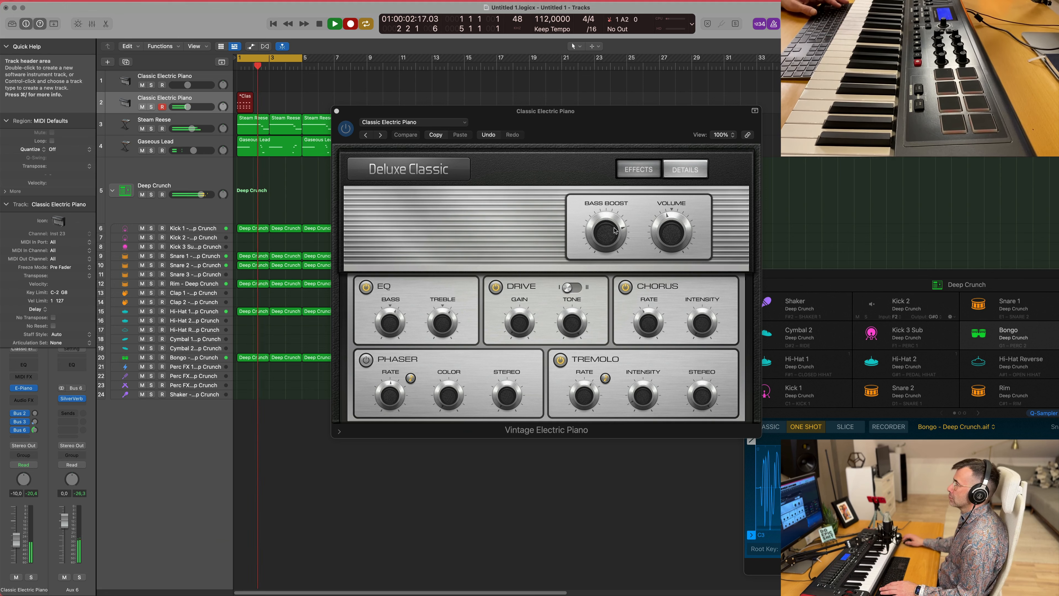
pyautogui.press('space')
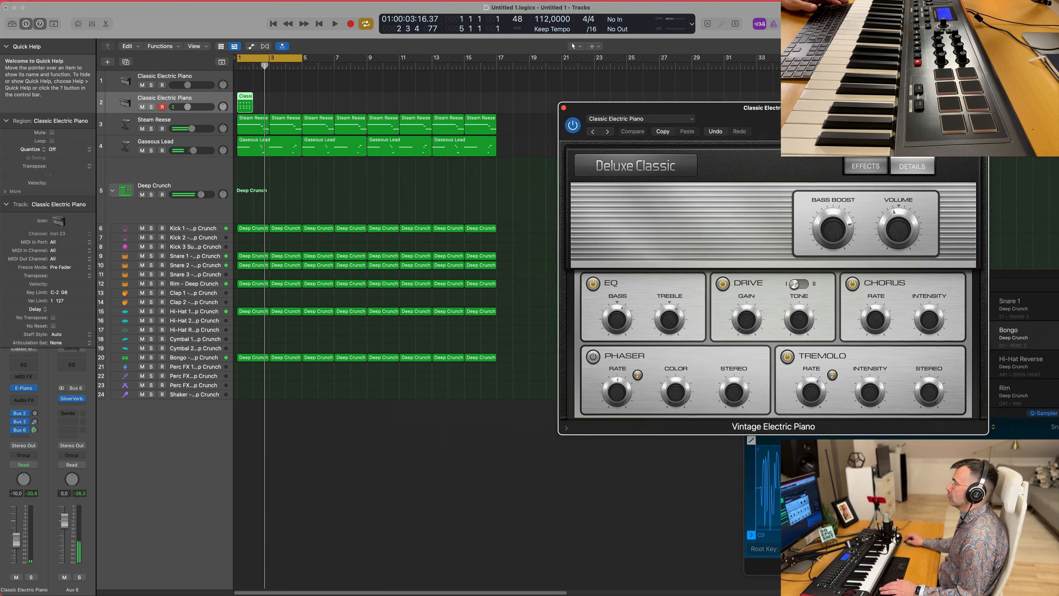
# Open the recorded chord region in the Piano Roll, play it back and close the Vintage Electric Piano window
pyautogui.doubleClick(243, 98)
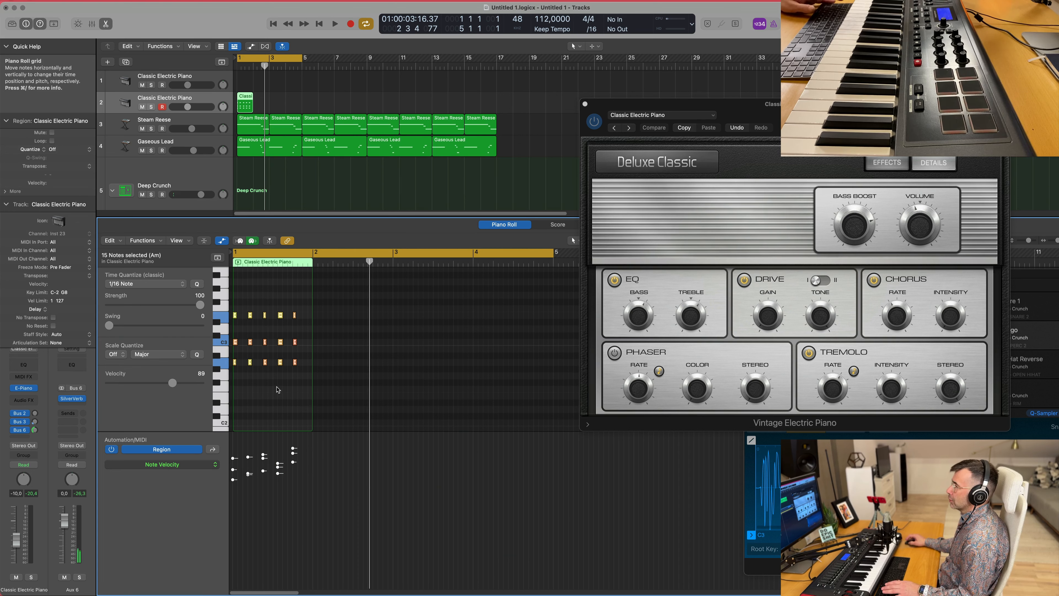
pyautogui.press('space')
pyautogui.moveTo(638, 104); pyautogui.dragTo(470, 140)
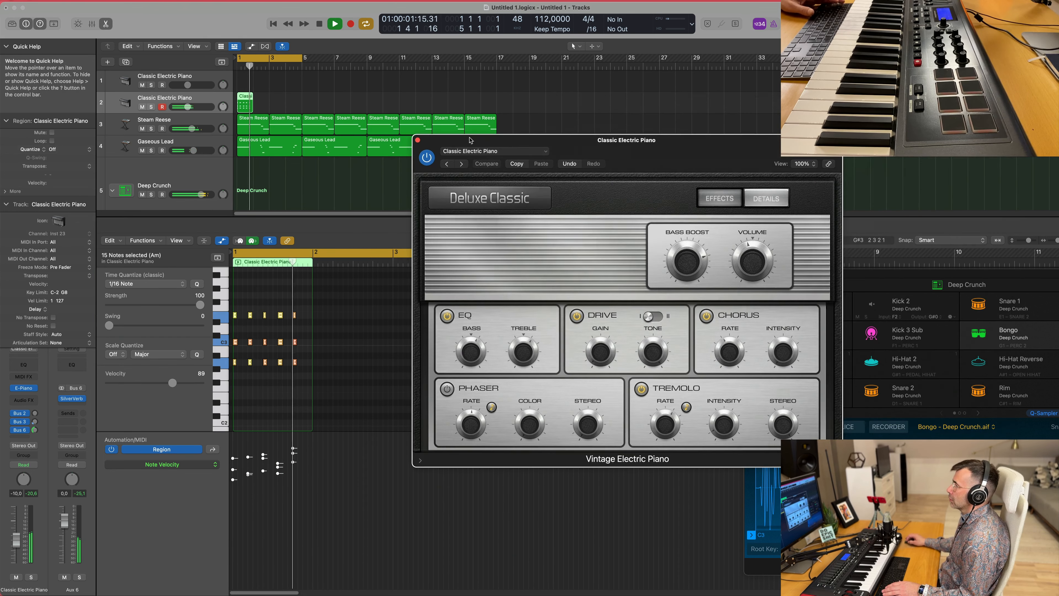
pyautogui.click(417, 140)
pyautogui.click(325, 183)
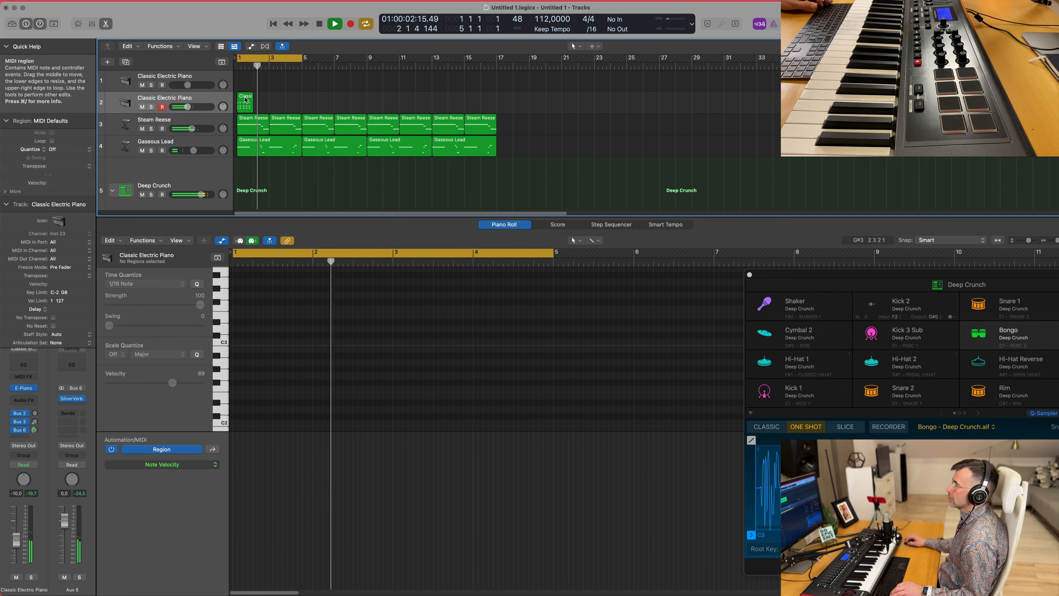
# Copy the one-bar piano chord region along its track until it fills bars 1 to 16
pyautogui.moveTo(247, 101); pyautogui.dragTo(278, 101)
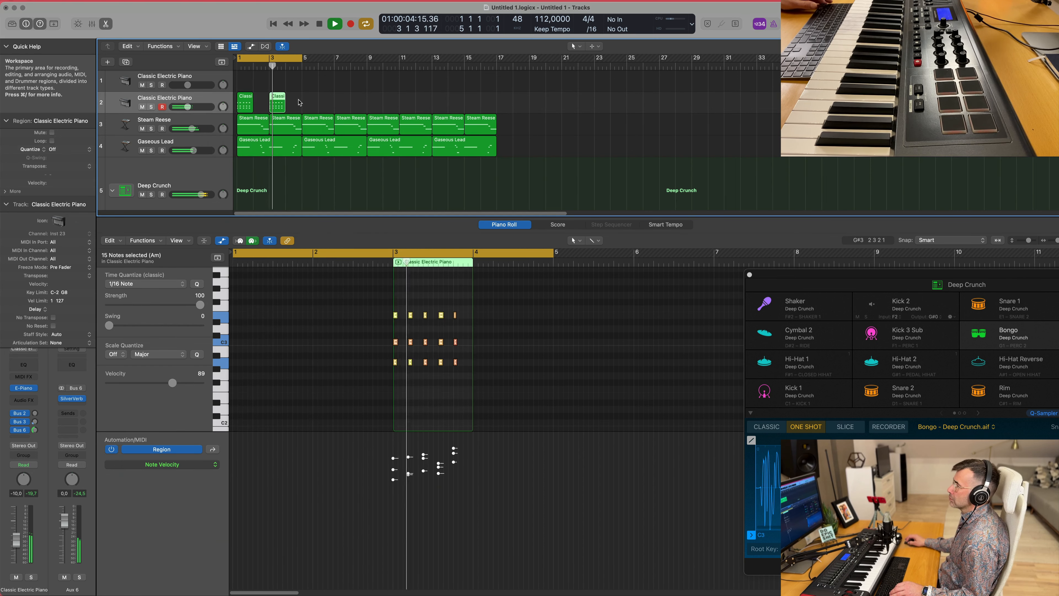
pyautogui.keyDown('shift'); pyautogui.click(245, 102); pyautogui.keyUp('shift')
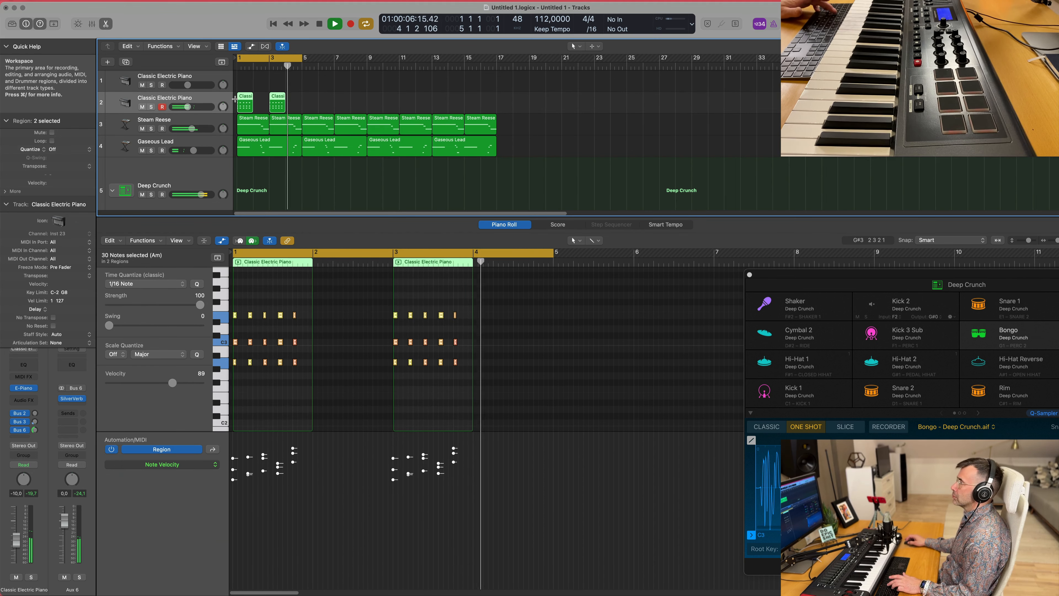
pyautogui.moveTo(244, 103); pyautogui.dragTo(256, 102)
pyautogui.moveTo(372, 105)
pyautogui.mouseDown()
pyautogui.moveTo(241, 101)
pyautogui.moveTo(375, 107)
pyautogui.mouseUp()
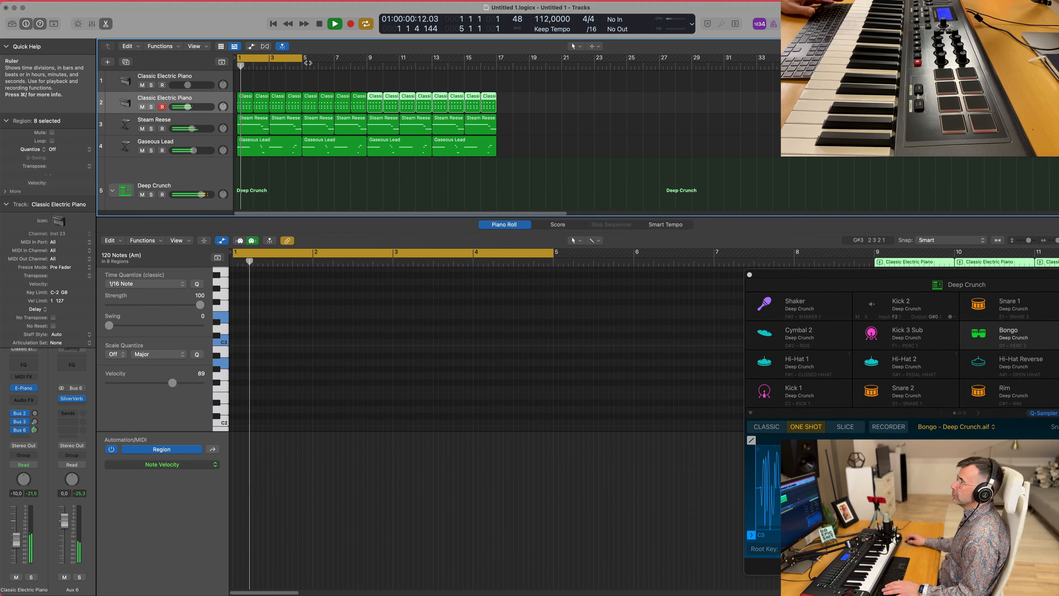
# Extend the cycle range to cover bars 1 to 16 and hide the mixer and Piano Roll panes
pyautogui.moveTo(303, 59); pyautogui.dragTo(496, 59)
pyautogui.press('x')
pyautogui.press('x')
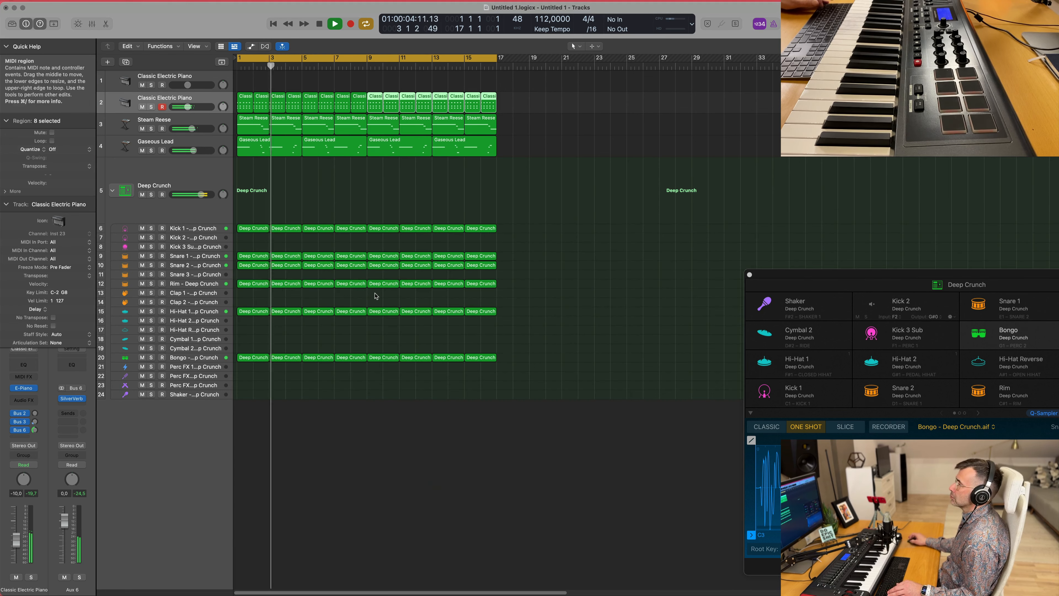
pyautogui.hscroll(-1, 374, 303)
pyautogui.click(346, 198)
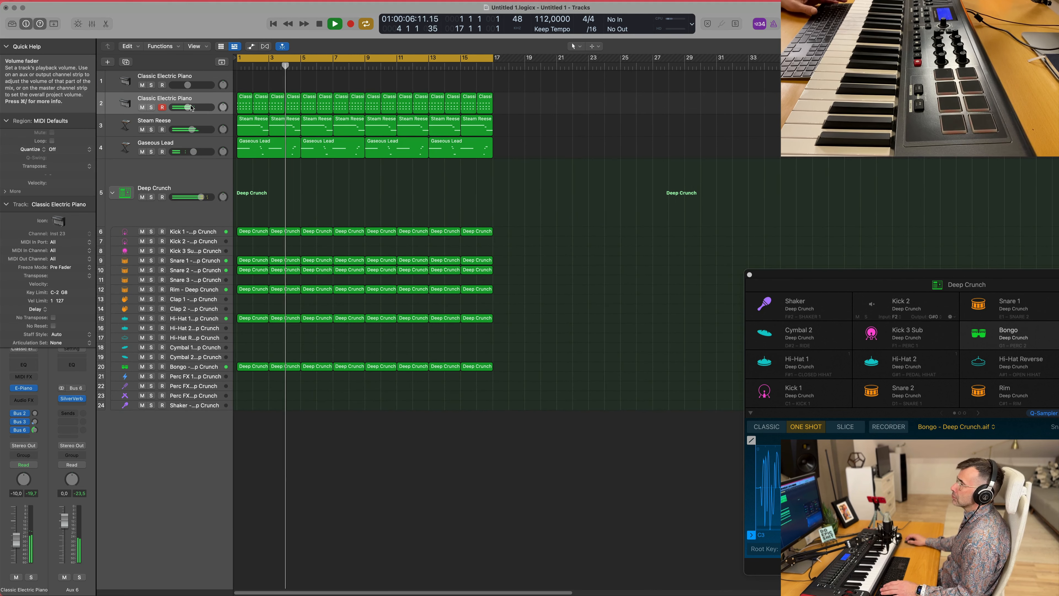
# Restart playback and lower the Bus 6 send of the second Classic Electric Piano track to -11.9 dB
pyautogui.press('Return')
pyautogui.click(210, 104)
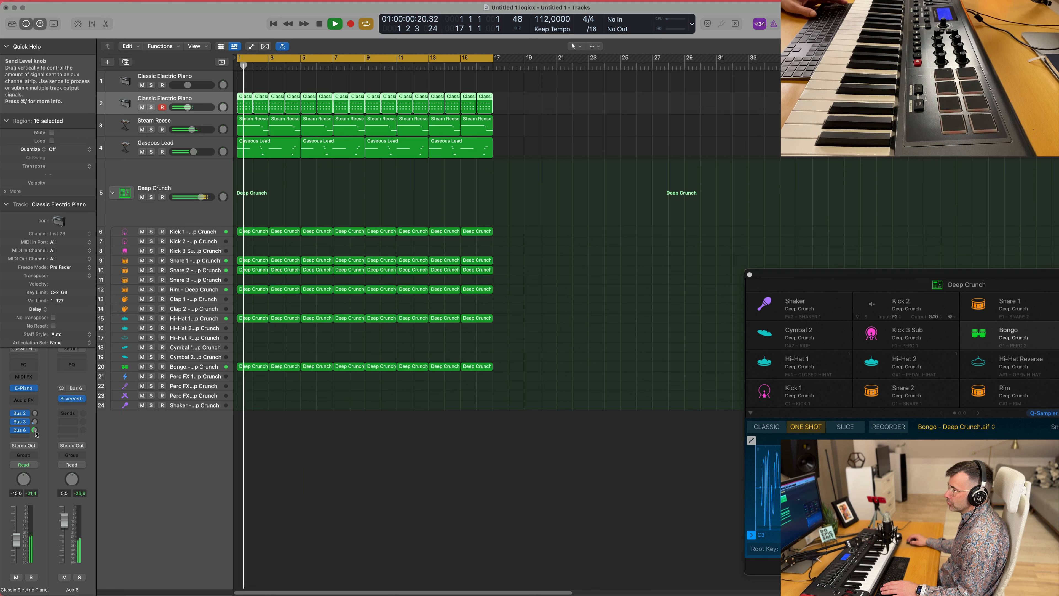
pyautogui.moveTo(36, 432); pyautogui.dragTo(36, 441)
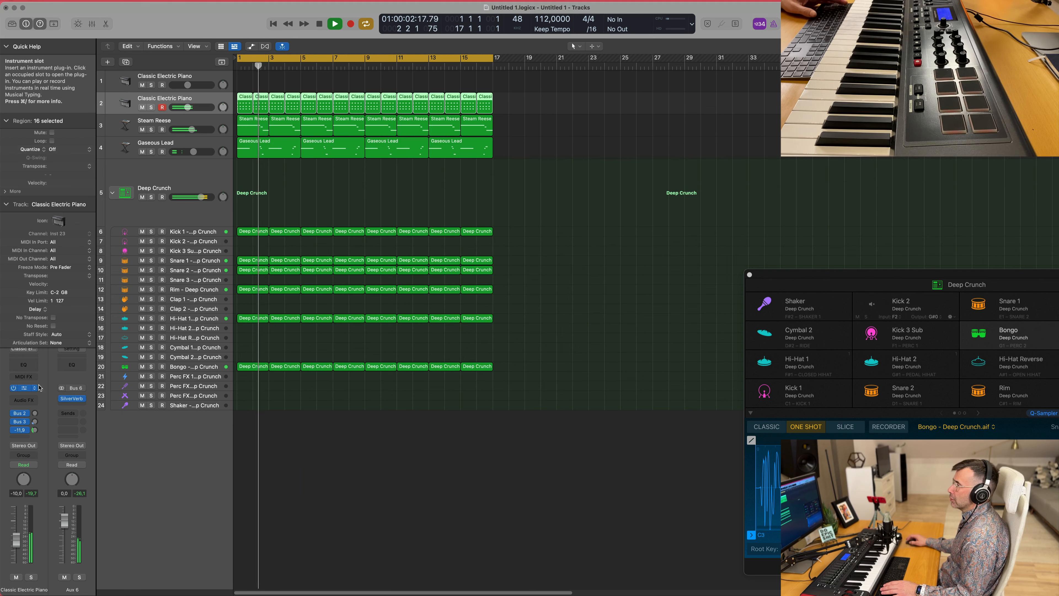
# Load the Classic Suitcase Mk I preset in the track's Vintage Electric Piano and raise the track volume to -6.6 dB
pyautogui.click(24, 387)
pyautogui.press('Return')
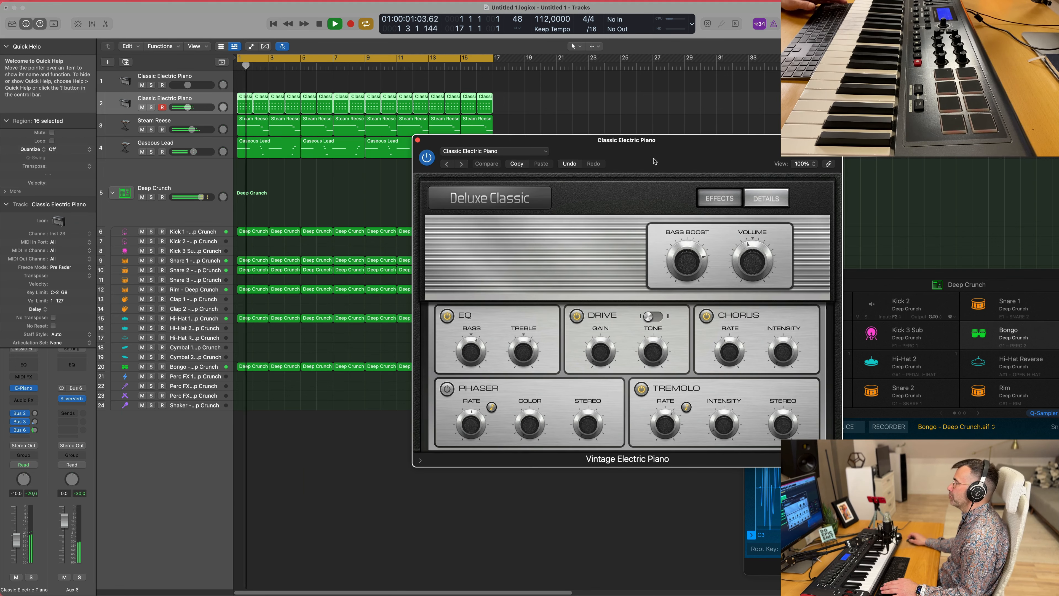
pyautogui.click(460, 164)
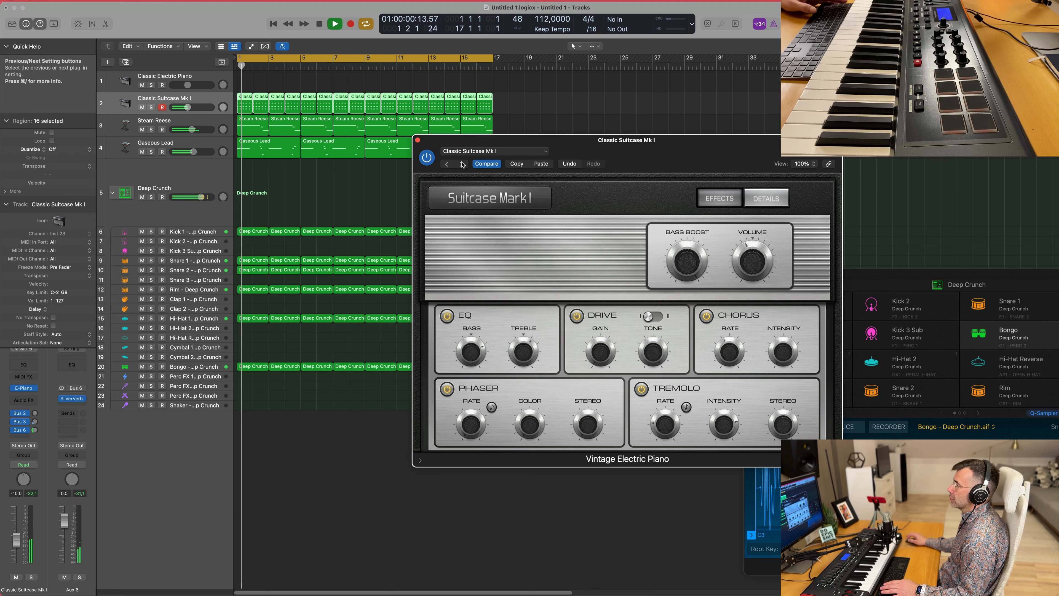
pyautogui.moveTo(462, 140); pyautogui.dragTo(339, 121)
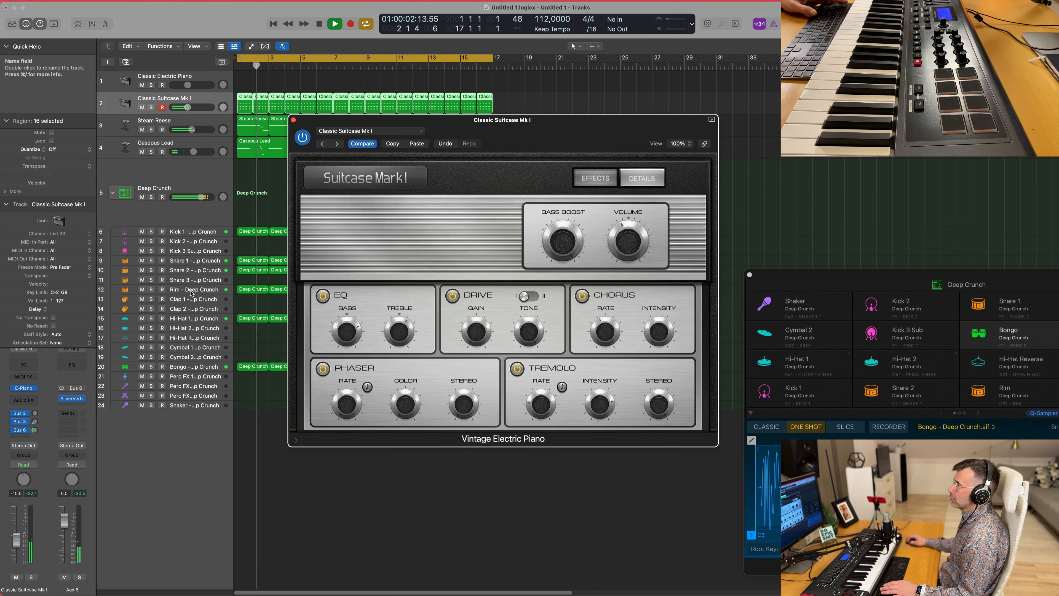
pyautogui.moveTo(16, 537); pyautogui.dragTo(18, 533)
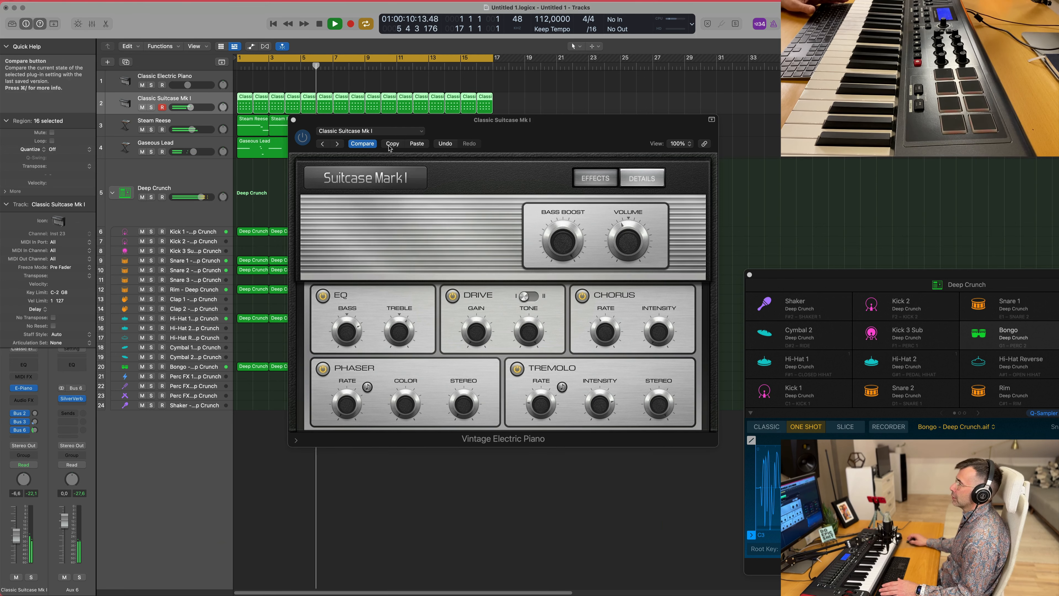
# Audition the following electric piano presets through Hip Roads, settle on the Suitcase Mark I model and close the instrument window
pyautogui.click(337, 144)
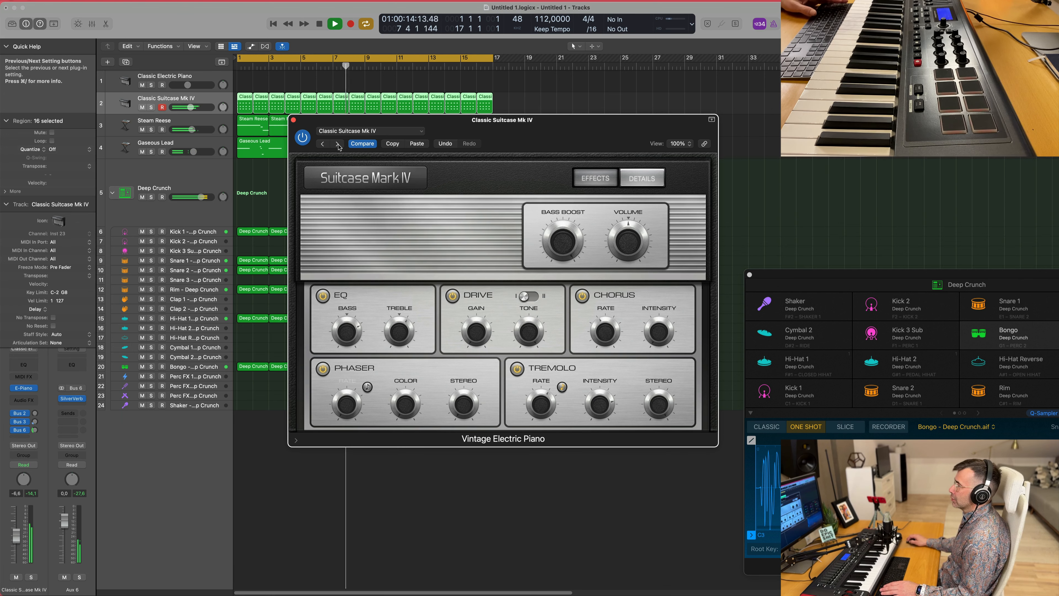
pyautogui.click(338, 144)
pyautogui.click(338, 144)
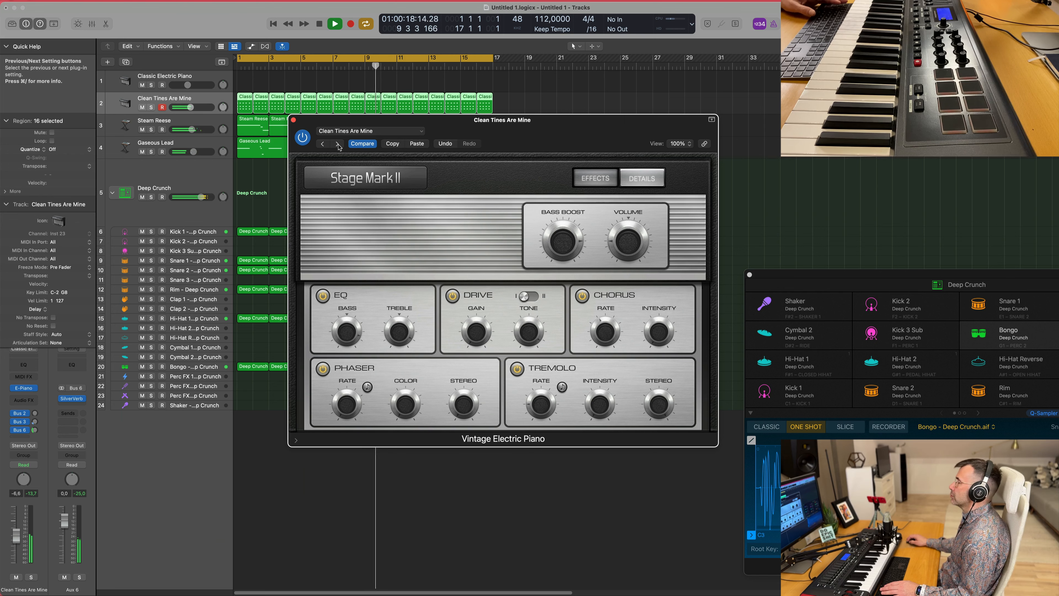
pyautogui.click(338, 144)
pyautogui.click(337, 144)
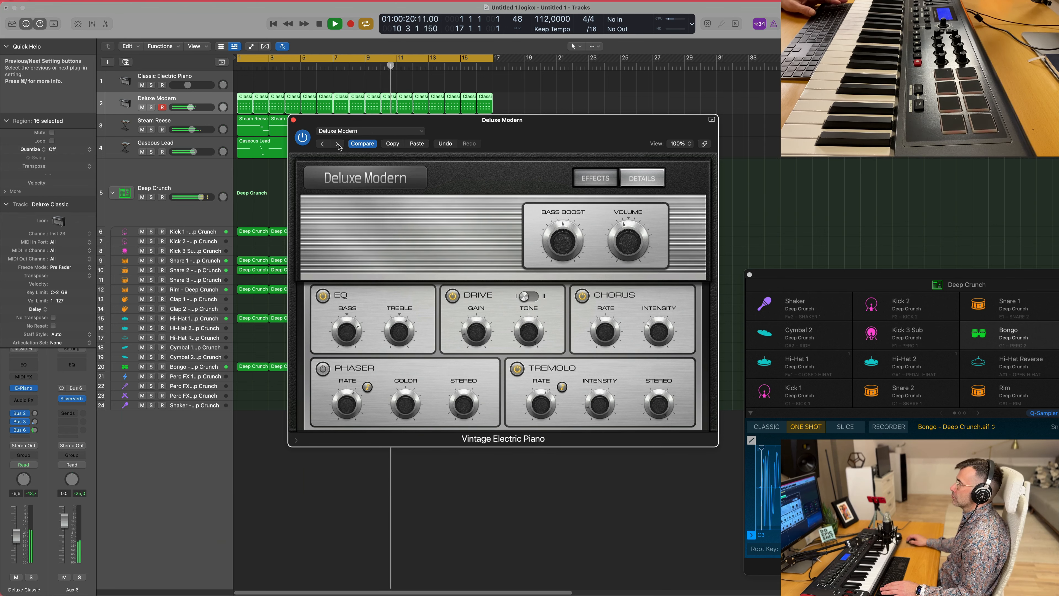
pyautogui.click(337, 144)
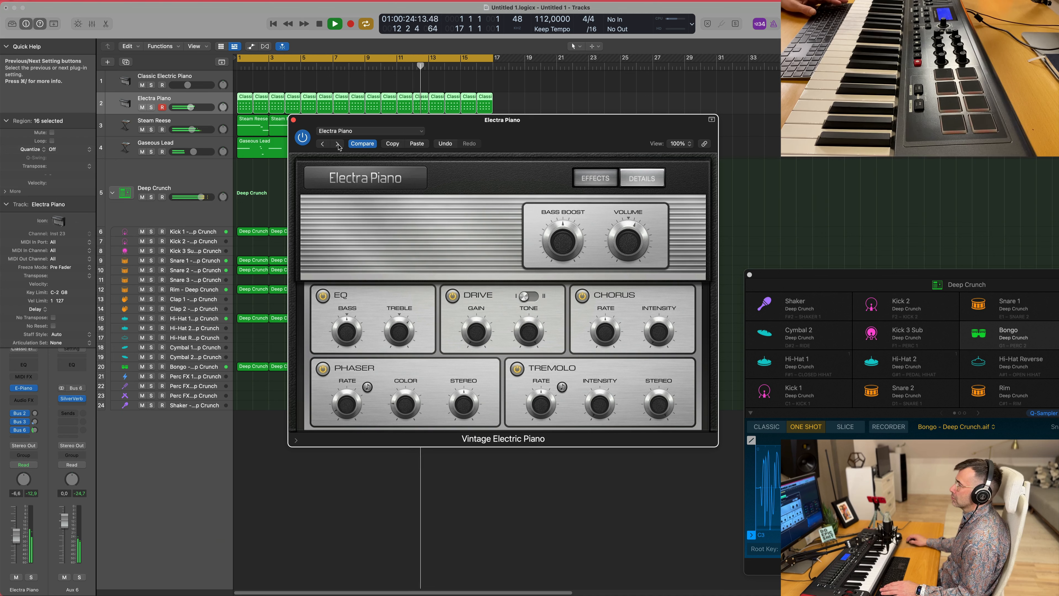
pyautogui.click(338, 144)
pyautogui.click(337, 144)
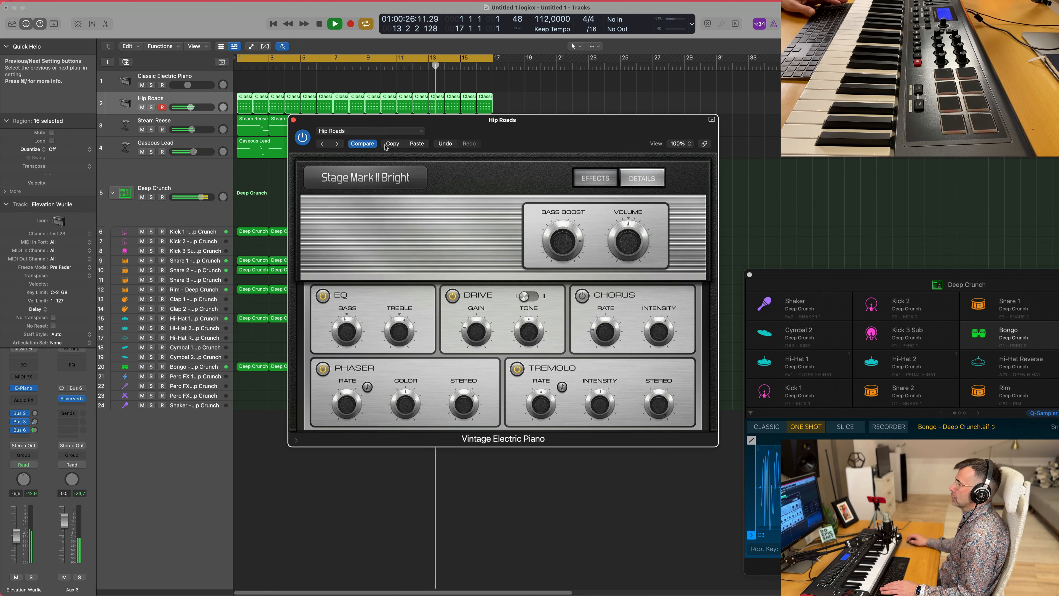
pyautogui.click(337, 144)
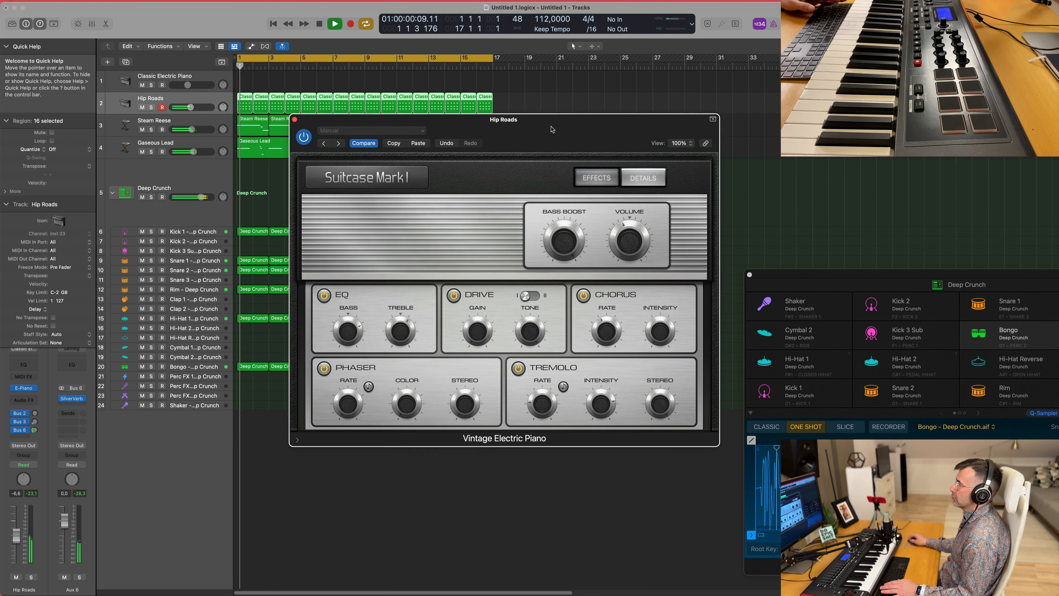
pyautogui.moveTo(551, 126); pyautogui.dragTo(675, 109)
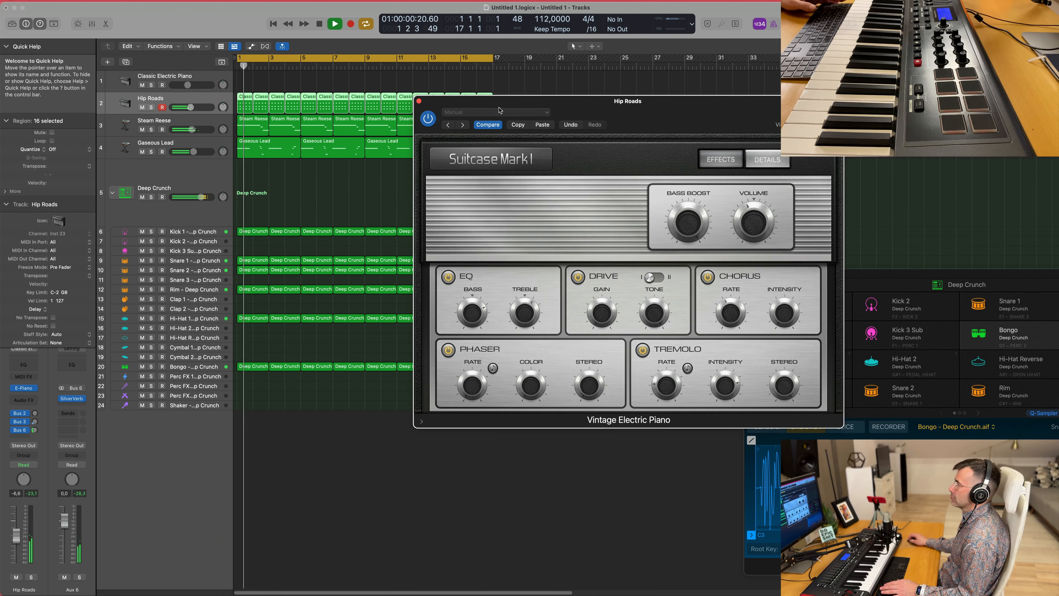
pyautogui.click(419, 102)
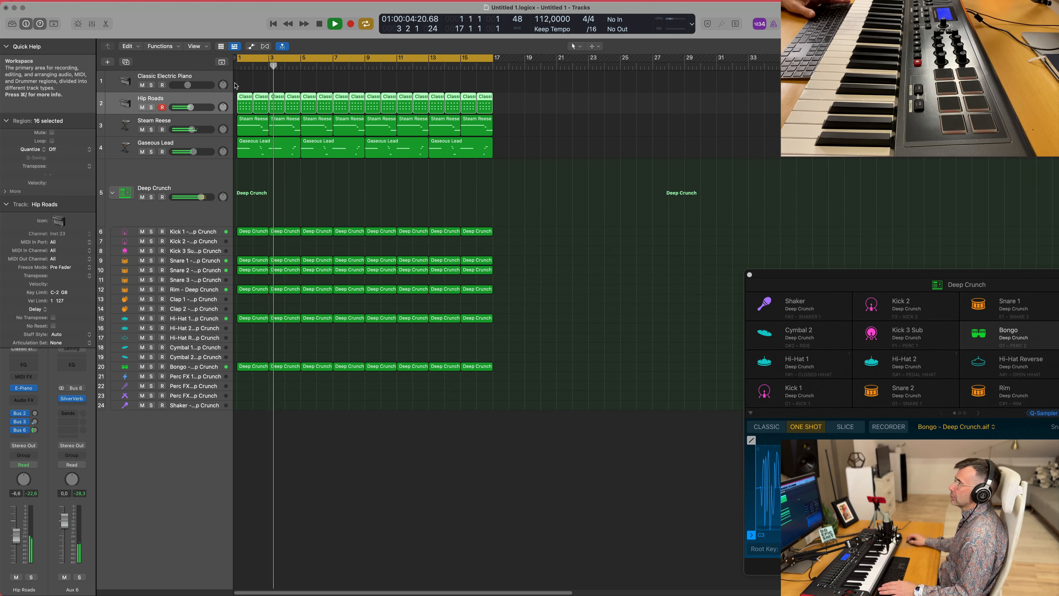
# Restart playback, set the Hip Roads track volume to -7.4 dB and lower its Bus 6 send to -14.7 dB
pyautogui.press('Return')
pyautogui.moveTo(15, 547); pyautogui.dragTo(15, 549)
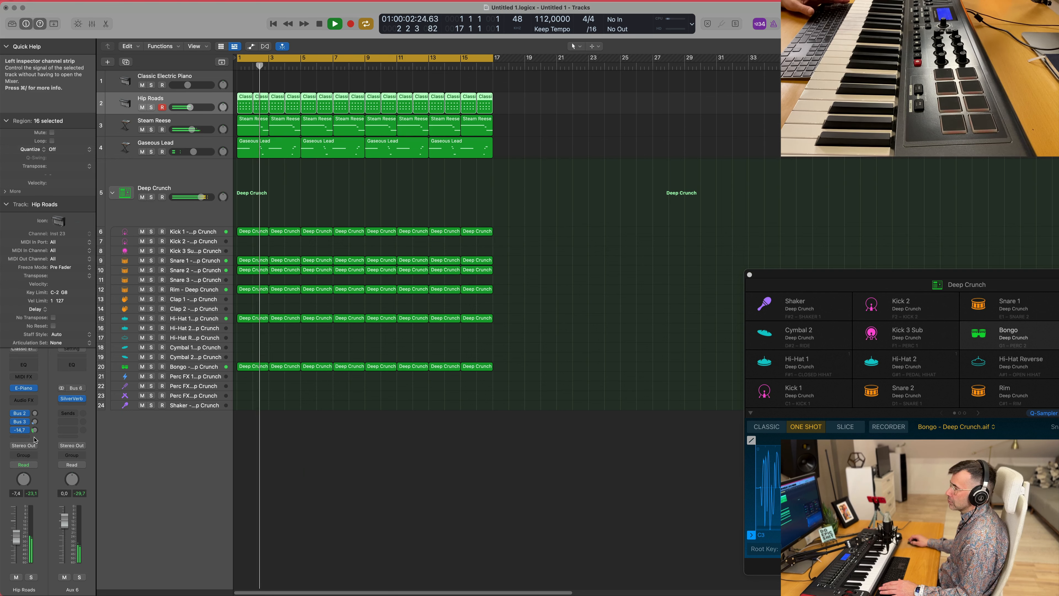
pyautogui.click(346, 188)
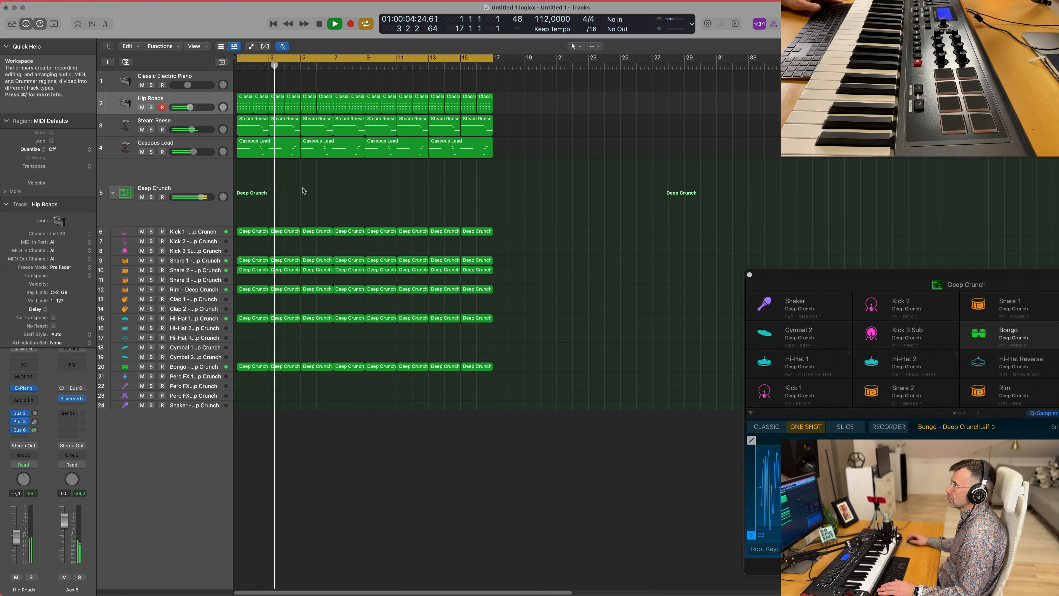
# Restart playback and copy the first two-bar Kick 1 region to the start of the Kick 2 track
pyautogui.click(209, 243)
pyautogui.press('Return')
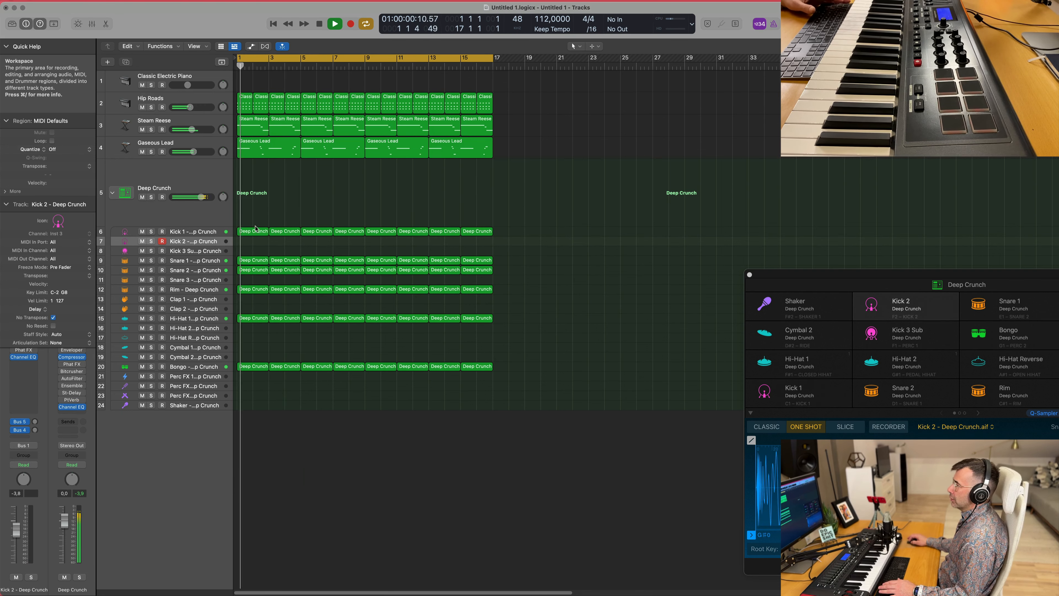
pyautogui.click(254, 232)
pyautogui.press('Return')
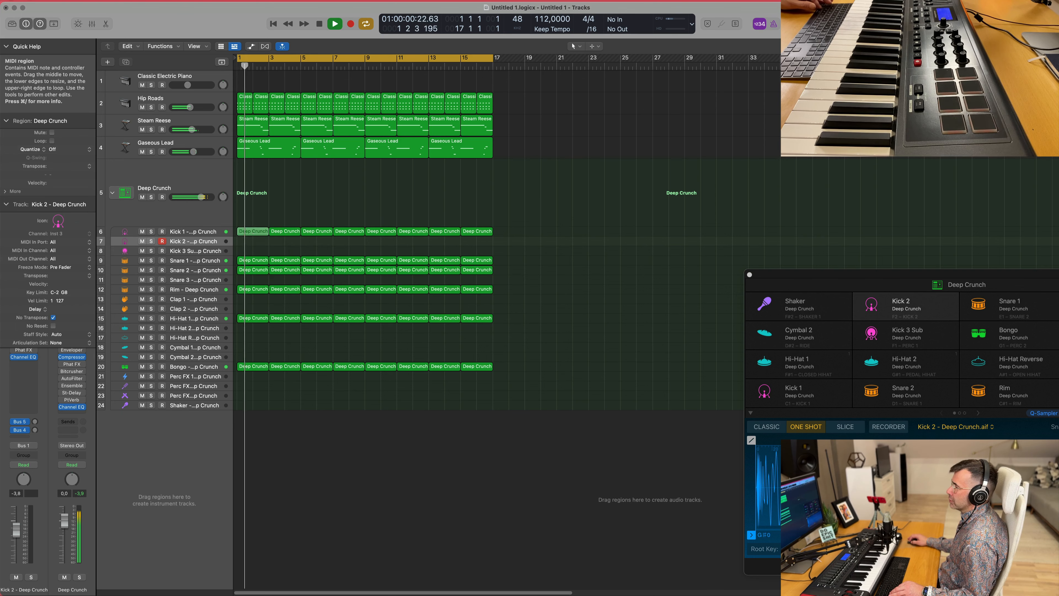
pyautogui.moveTo(254, 233); pyautogui.dragTo(256, 245)
pyautogui.press('space')
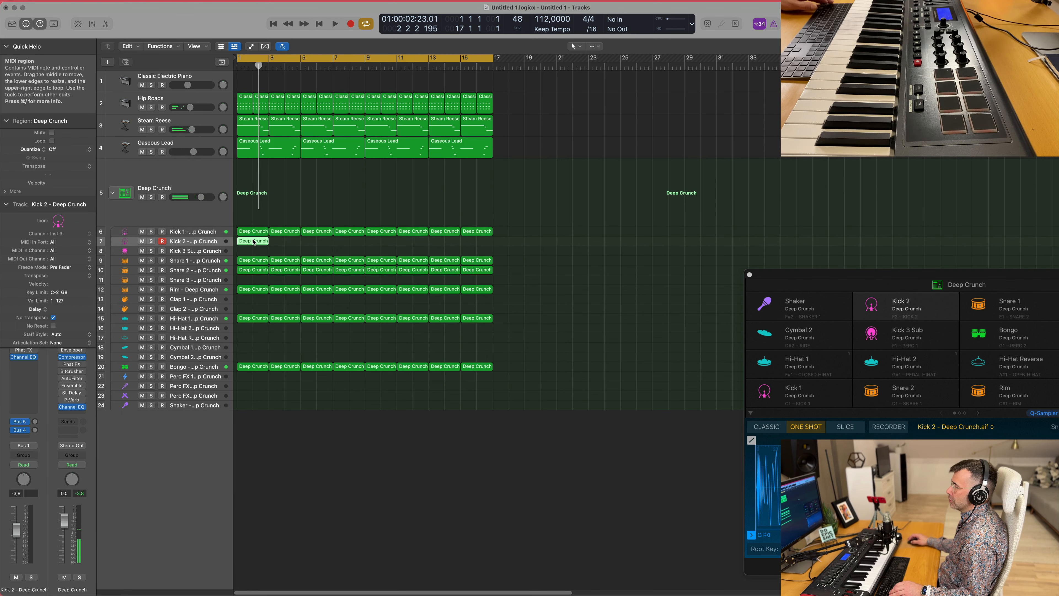
# Reduce the copied Kick 2 region to four evenly spaced hits by deleting the notes between them, lengthen those hits, and check playback
pyautogui.doubleClick(256, 245)
pyautogui.scroll(4, 252, 388)
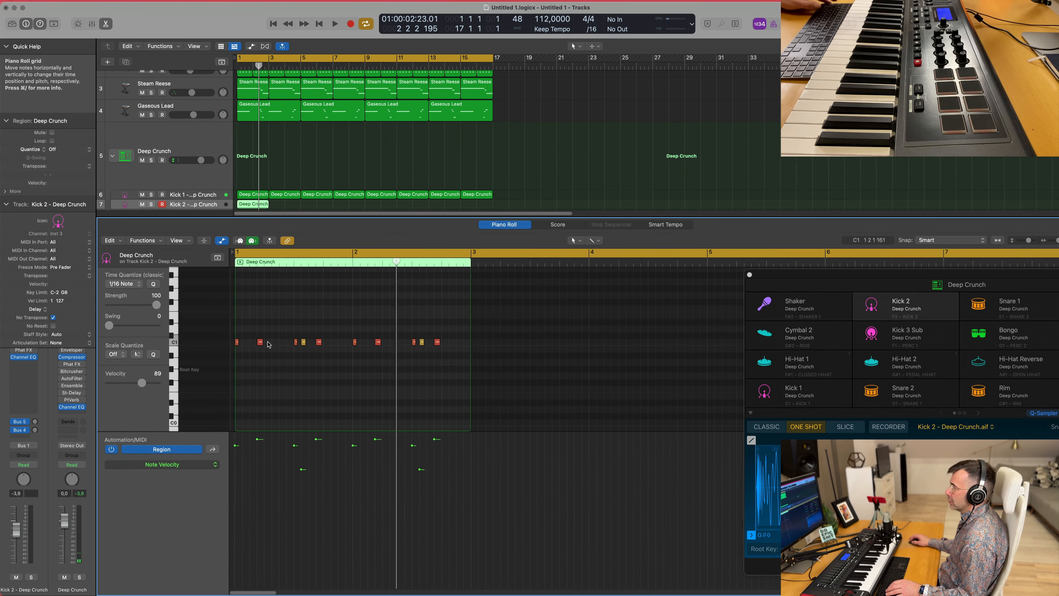
pyautogui.moveTo(279, 368); pyautogui.dragTo(282, 368)
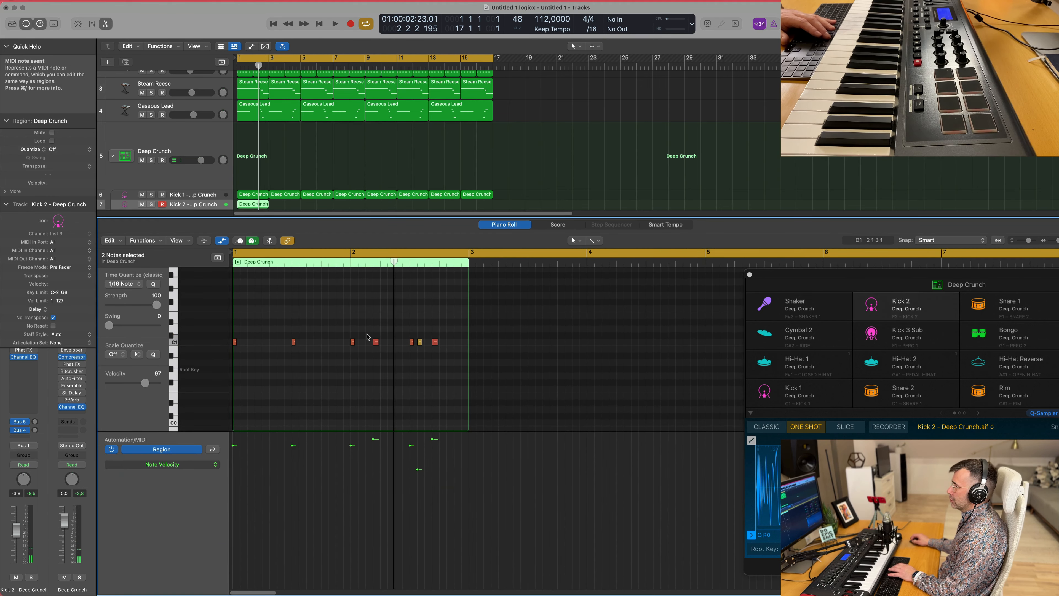
pyautogui.press('Delete')
pyautogui.moveTo(367, 333)
pyautogui.mouseDown()
pyautogui.moveTo(390, 360)
pyautogui.moveTo(457, 362)
pyautogui.moveTo(251, 347)
pyautogui.moveTo(233, 358)
pyautogui.moveTo(249, 342)
pyautogui.mouseUp()
pyautogui.press('Delete')
pyautogui.press('space')
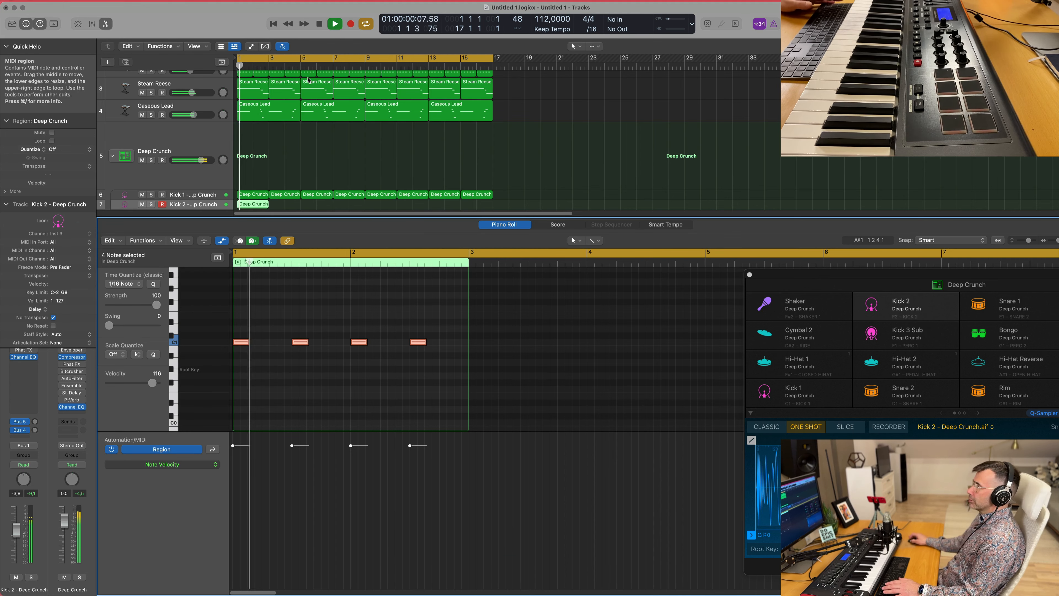
pyautogui.scroll(-2, 309, 80)
pyautogui.press('space')
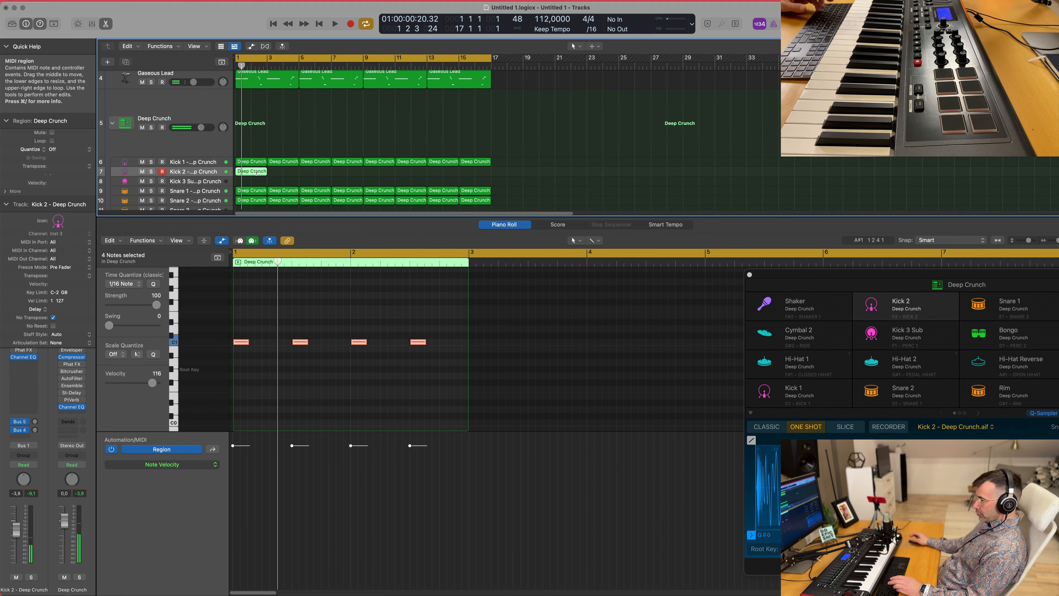
# Repeat the edited Kick 2 region along its track until it fills all 16 bars, and play it back
pyautogui.press('super+r')
pyautogui.press('super+r')
pyautogui.press('super+r')
pyautogui.moveTo(339, 173); pyautogui.dragTo(251, 174)
pyautogui.press('super+z')
pyautogui.moveTo(373, 172); pyautogui.dragTo(231, 173)
pyautogui.press('super+r')
pyautogui.press('space')
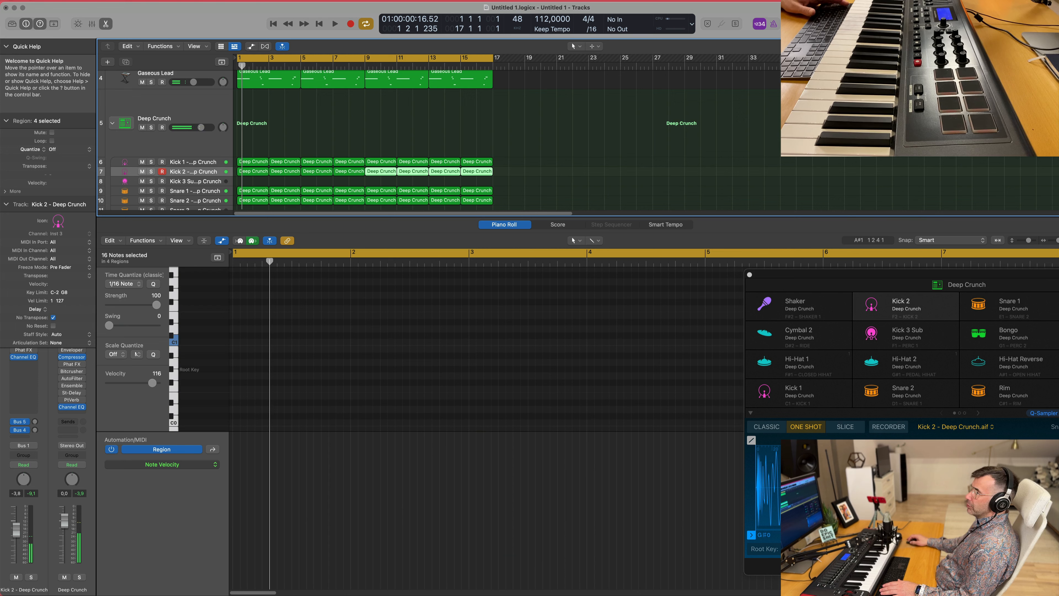
# Replace the Kick 2 sound with Kick 3 Sub - Burlington from the Library and set the track volume to -2.9 dB
pyautogui.click(11, 24)
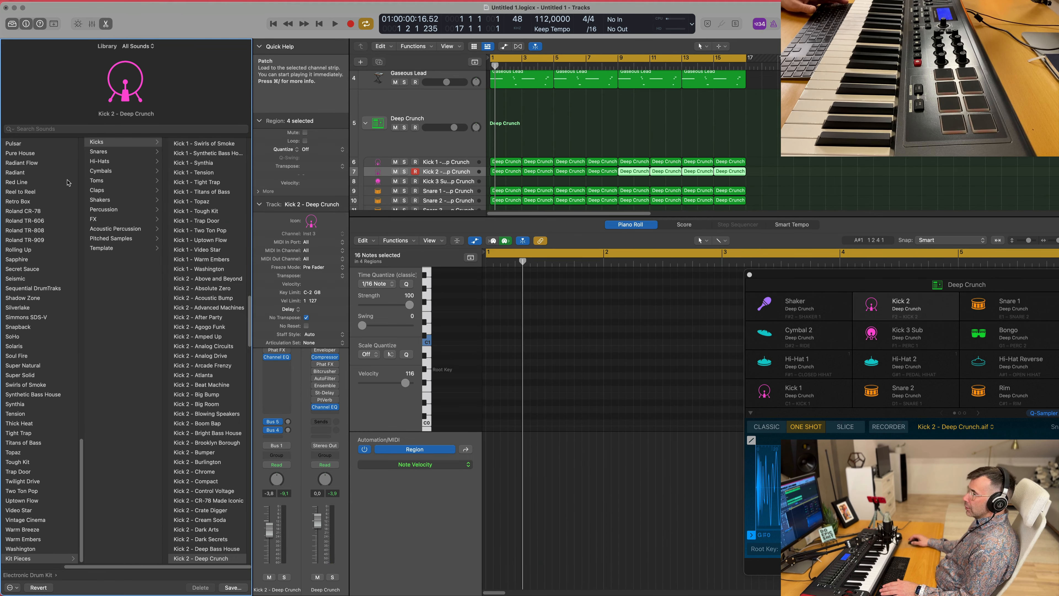
pyautogui.scroll(-15, 225, 396)
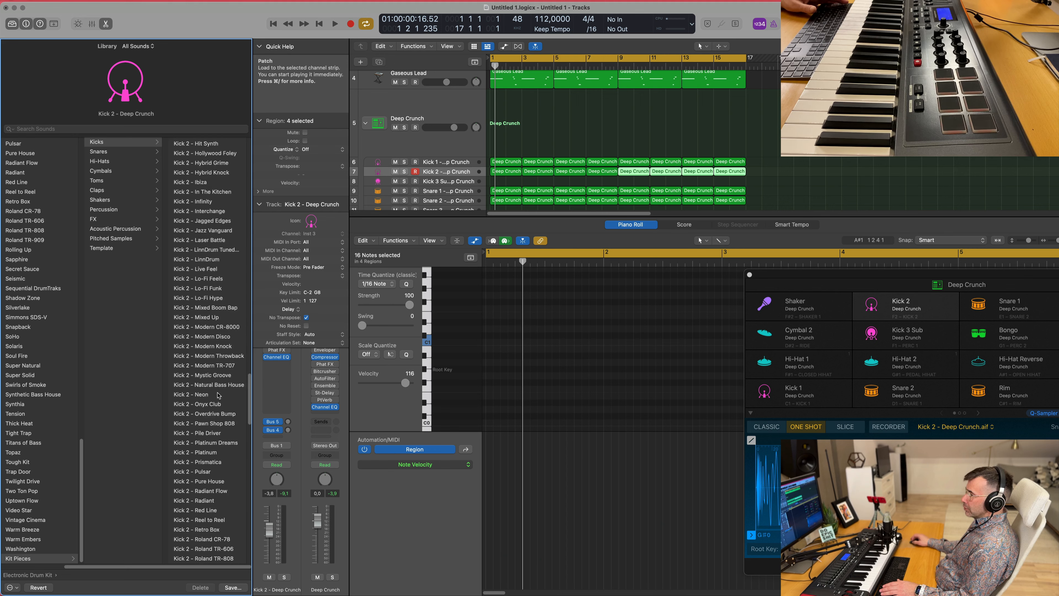
pyautogui.scroll(-15, 218, 395)
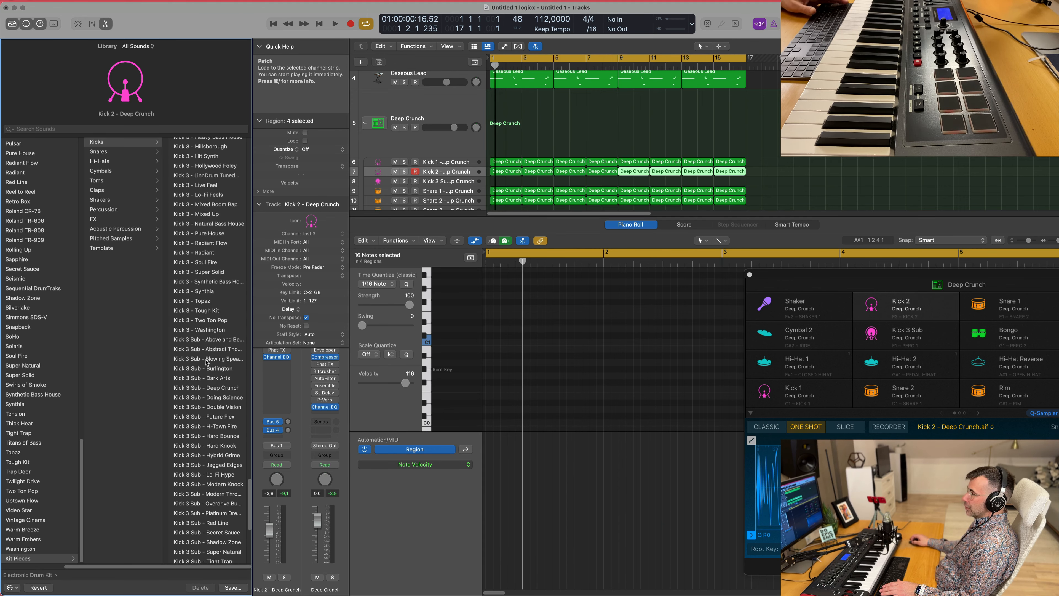
pyautogui.click(215, 368)
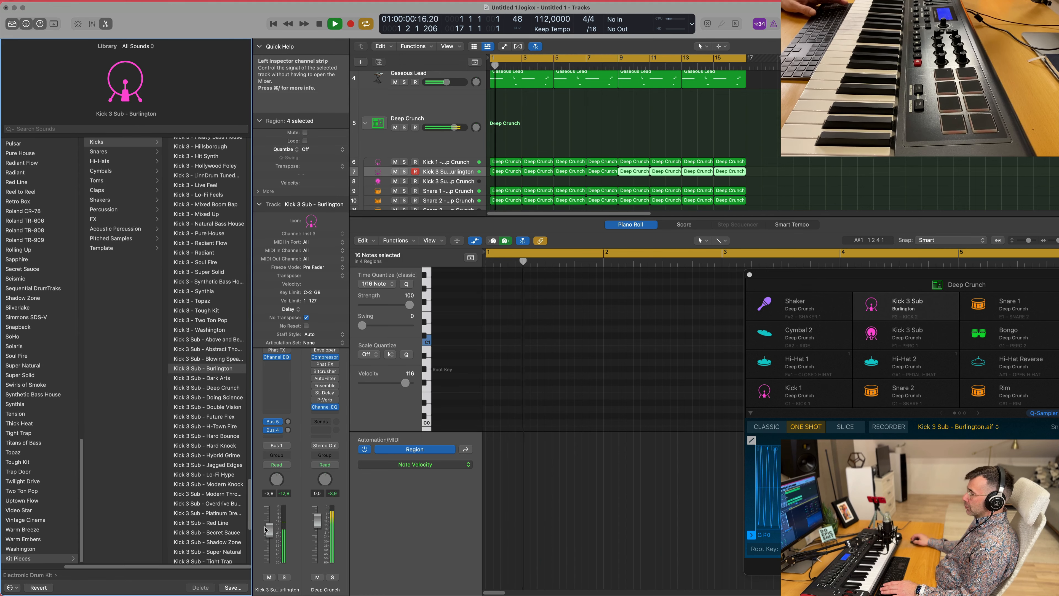
pyautogui.moveTo(269, 528); pyautogui.dragTo(269, 527)
pyautogui.press('Return')
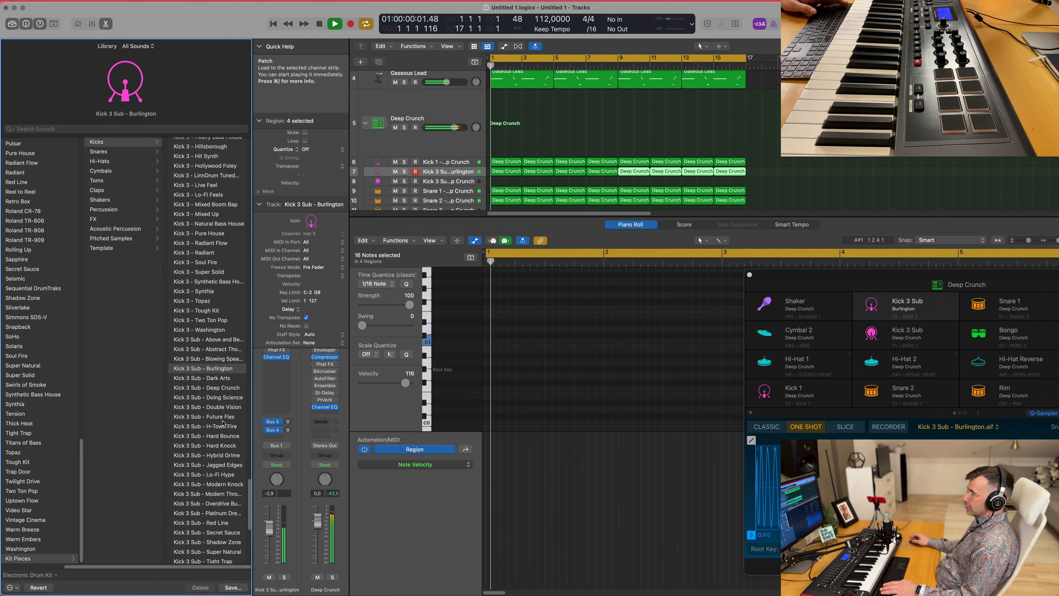
# Audition Kick 3 Sub - Deep Crunch at 1.2 dB, and replace it with Double Vision at -0.7 dB
pyautogui.click(217, 392)
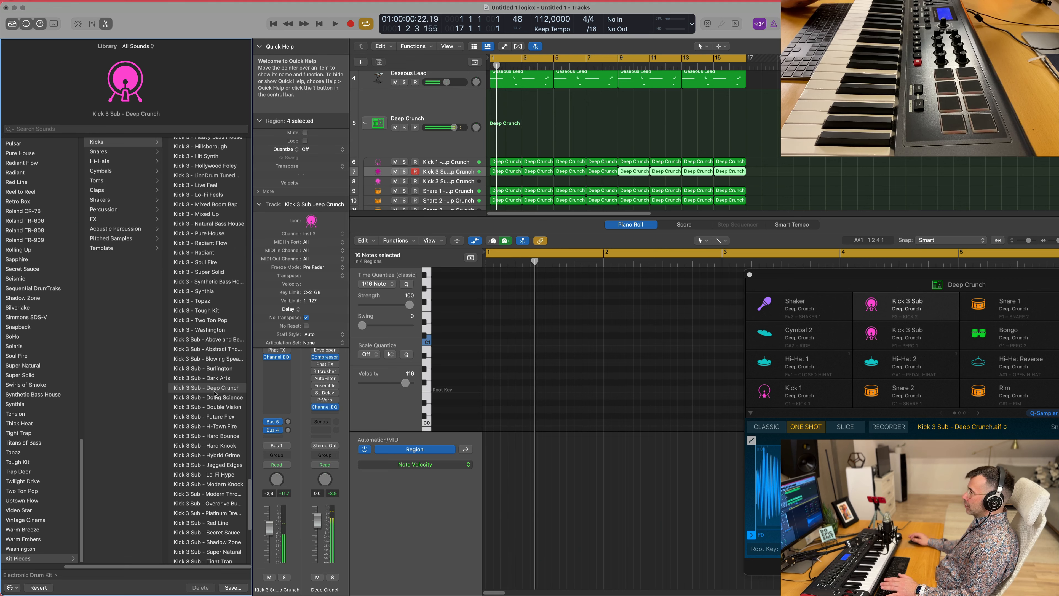
pyautogui.press('space')
pyautogui.press('space')
pyautogui.press('space')
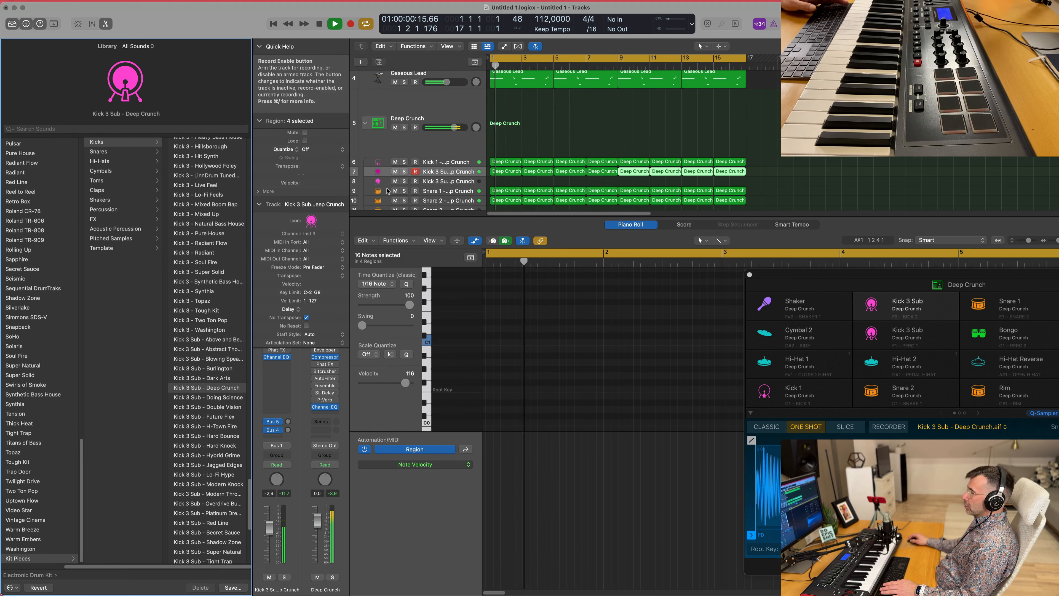
pyautogui.press('space')
pyautogui.press('space')
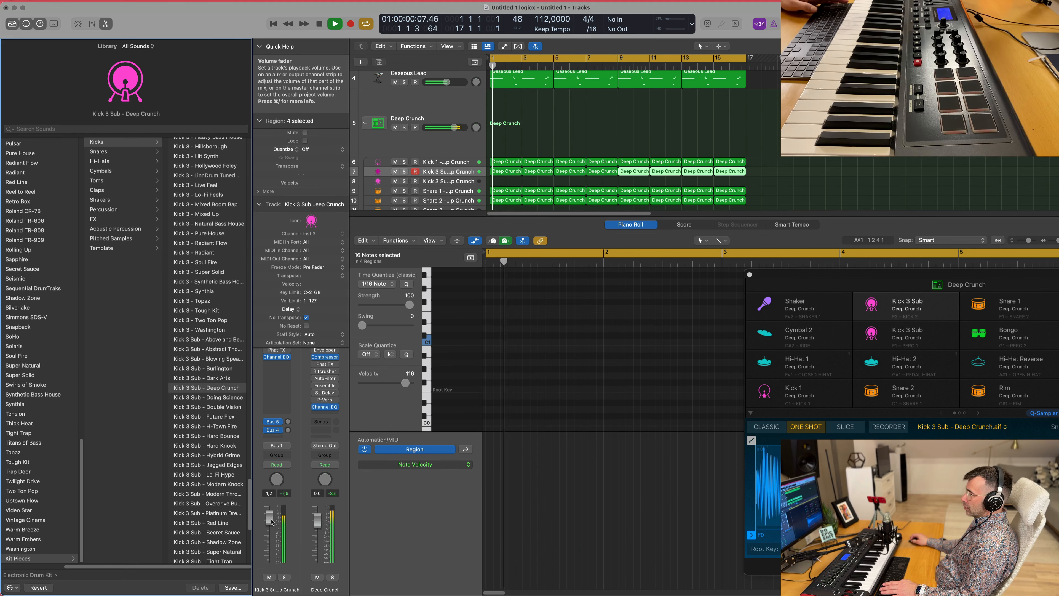
pyautogui.press('space')
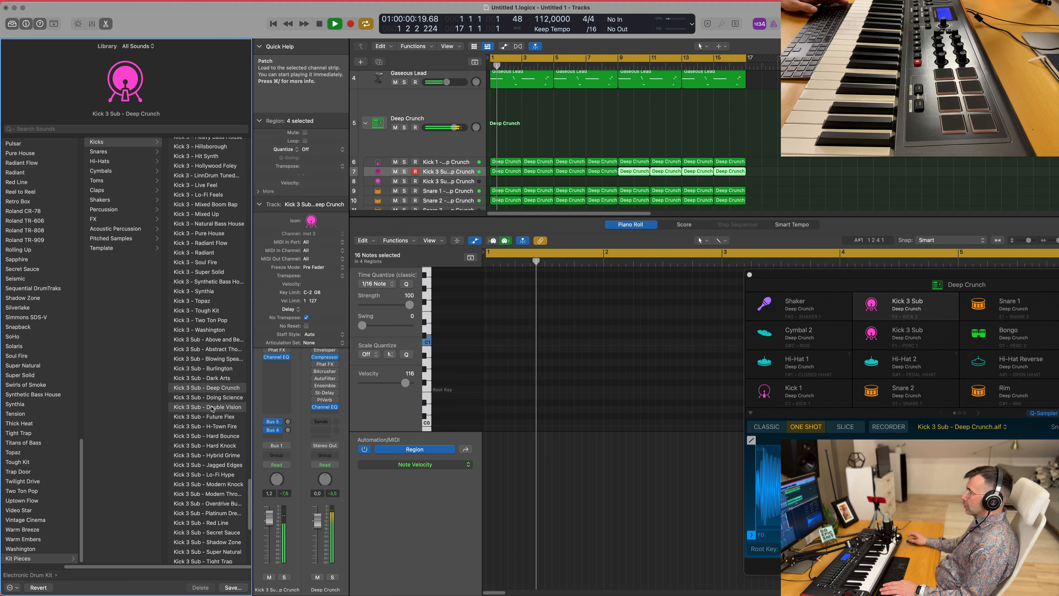
pyautogui.click(213, 407)
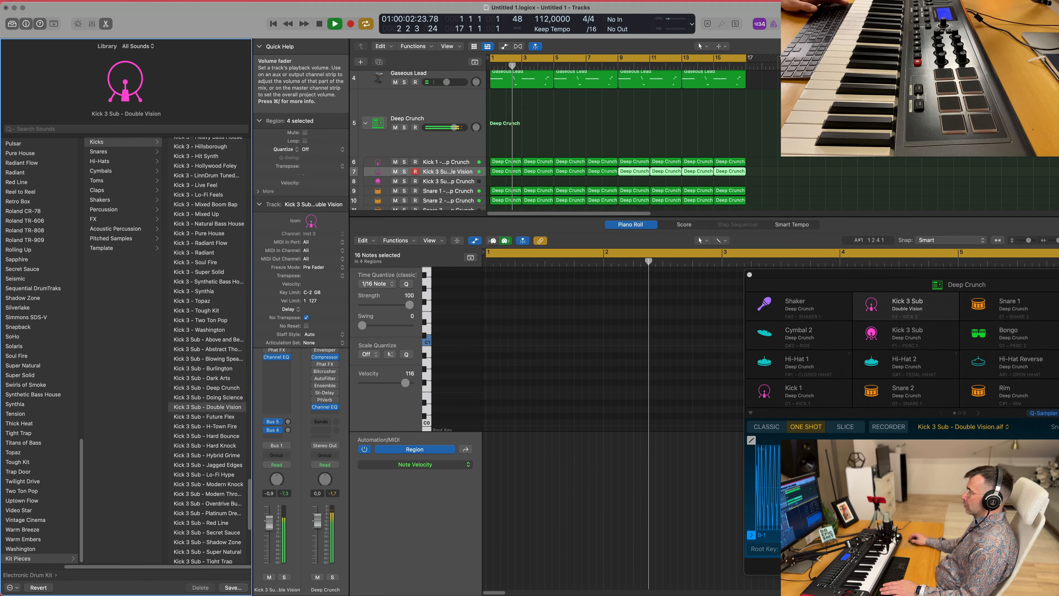
# Delete the second and fourth notes from the first sub-kick region, leaving one hit at the start of each bar
pyautogui.click(503, 171)
pyautogui.press('space')
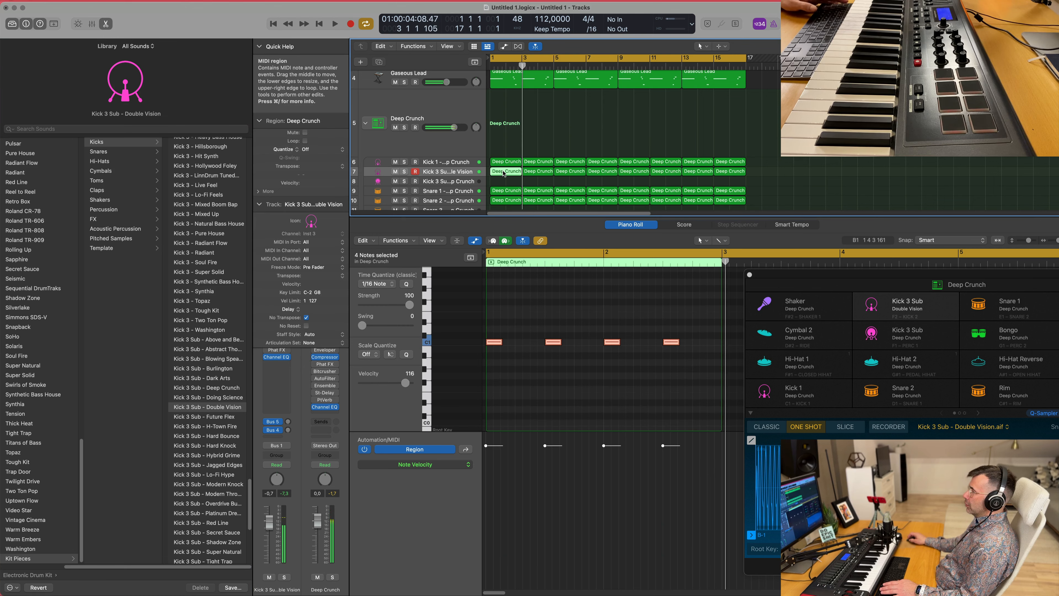
pyautogui.press('space')
pyautogui.press('space')
pyautogui.click(555, 342)
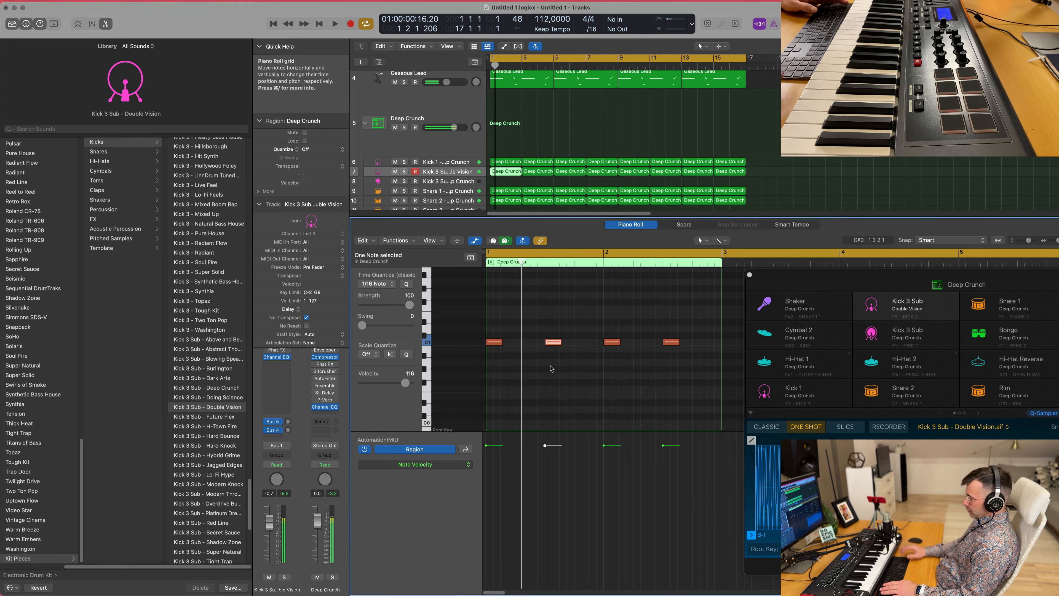
pyautogui.press('Delete')
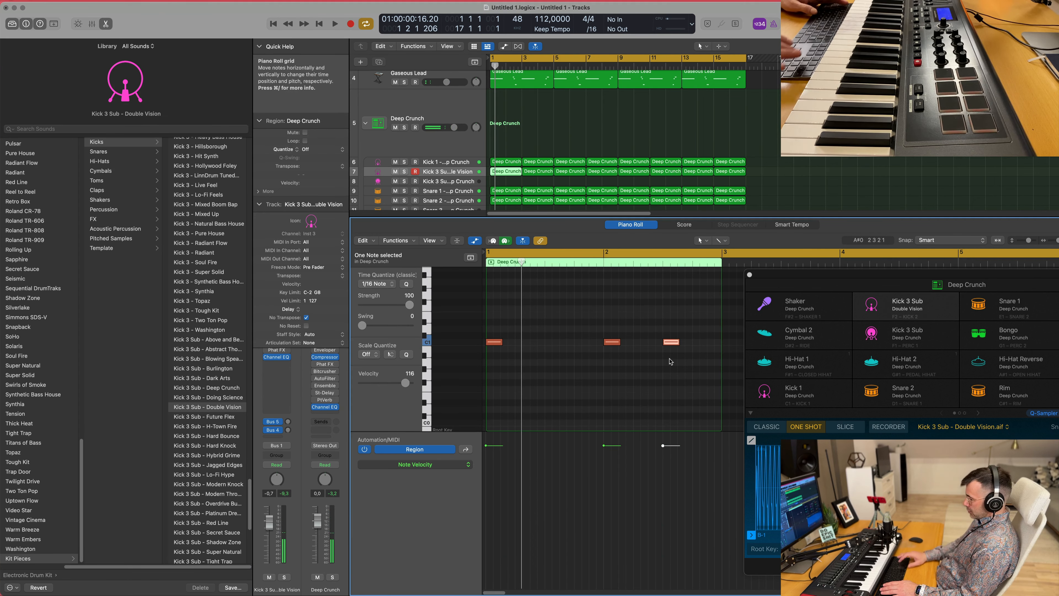
pyautogui.press('Delete')
pyautogui.press('space')
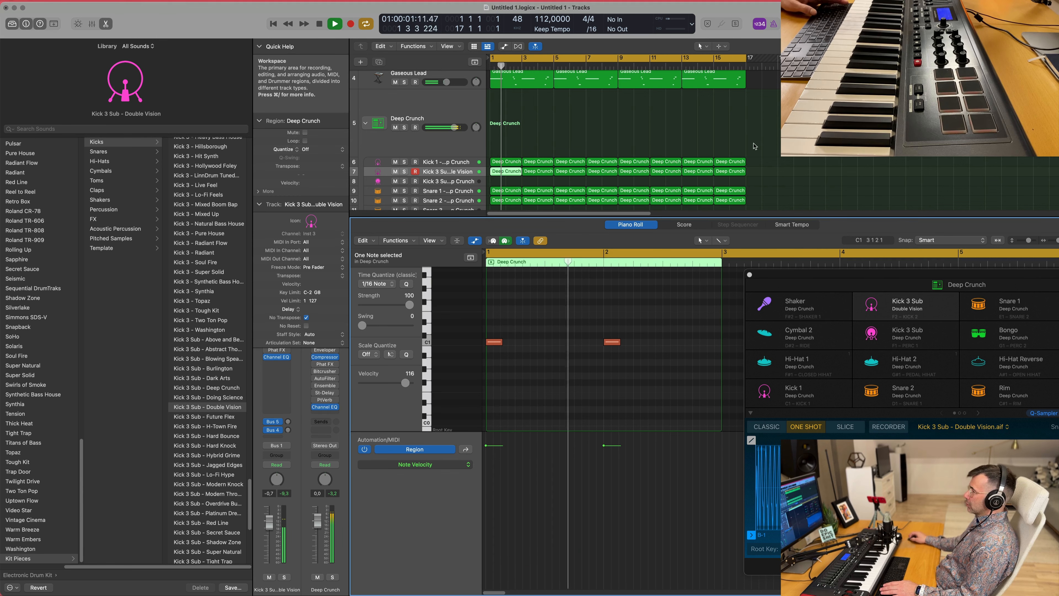
# Replace the seven older sub-kick regions with repeats of the edited first region to fill the 16 bars
pyautogui.press('space')
pyautogui.click(534, 172)
pyautogui.click(760, 175)
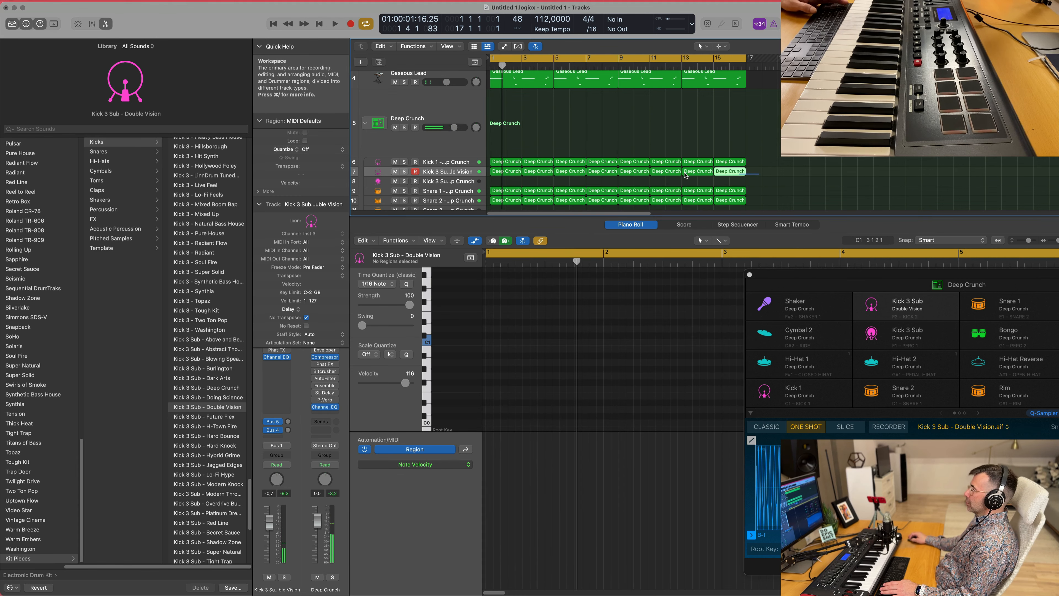
pyautogui.keyDown('shift'); pyautogui.click(538, 171); pyautogui.keyUp('shift')
pyautogui.press('Delete')
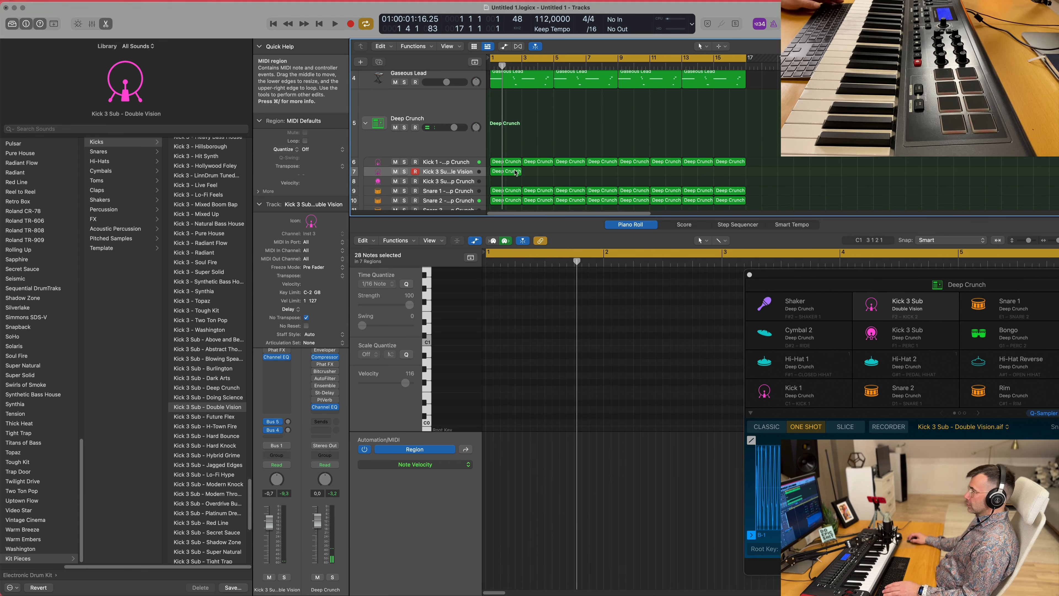
pyautogui.click(515, 171)
pyautogui.press('super+r')
pyautogui.press('super+r')
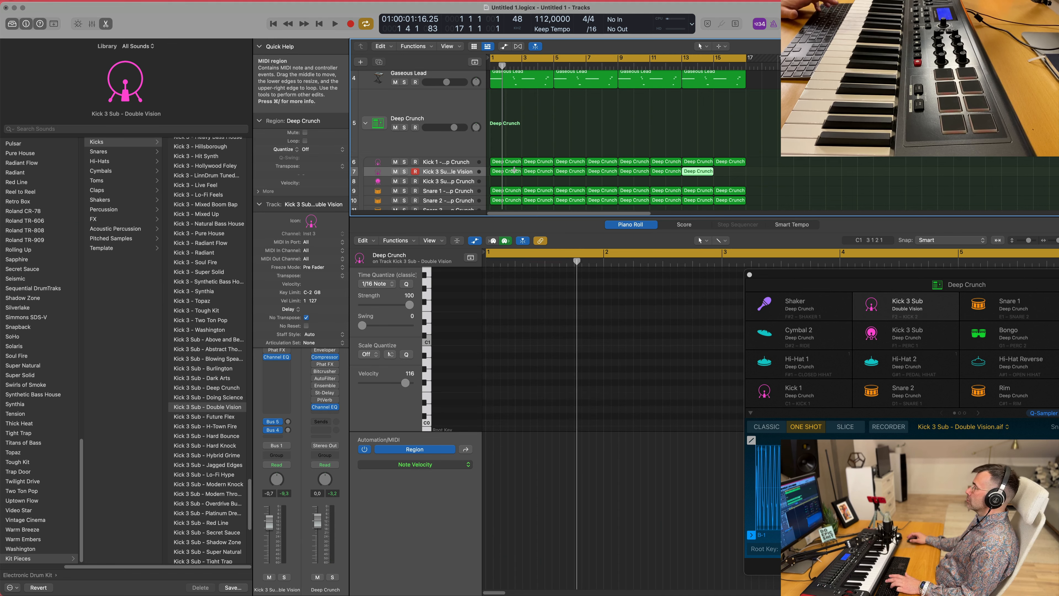
pyautogui.press('super+r')
pyautogui.press('space')
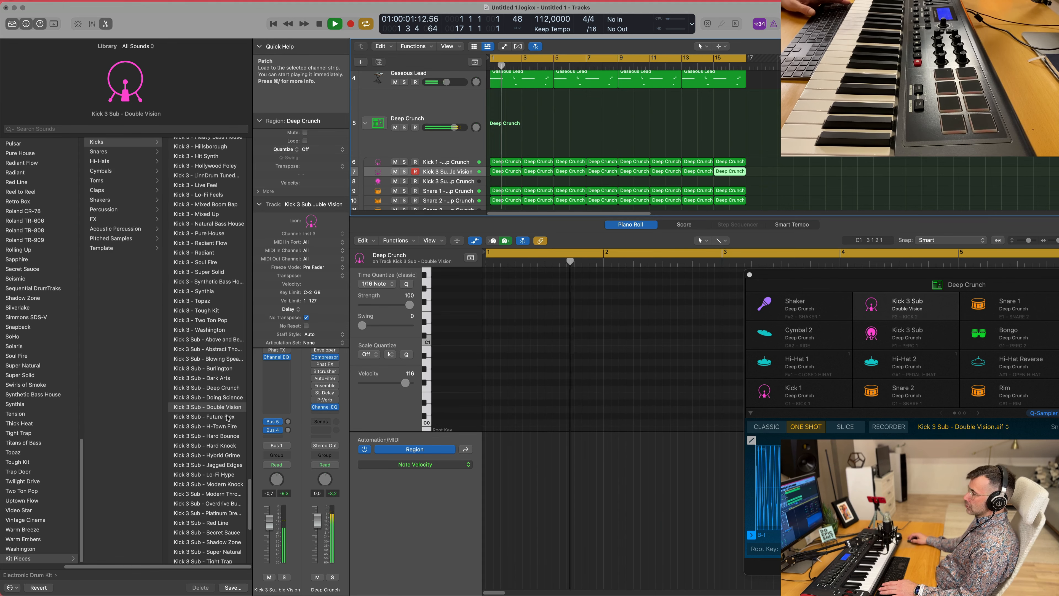
# Audition the Future Flex sub kick, load Kick 3 Sub - Hard Bounce instead and lower its track volume to -3.6 dB
pyautogui.click(221, 418)
pyautogui.press('Down')
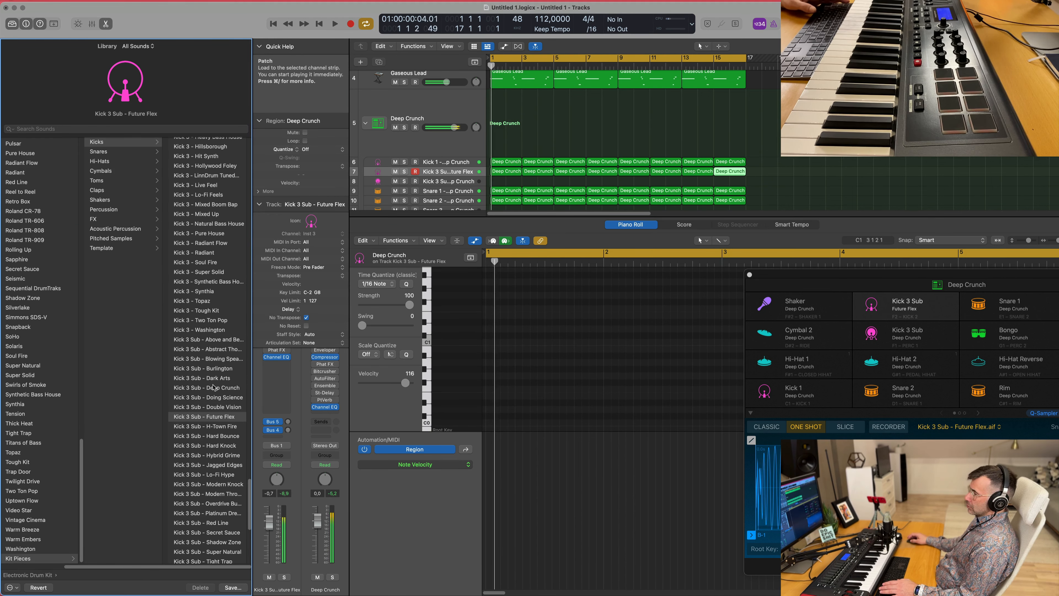
pyautogui.click(195, 434)
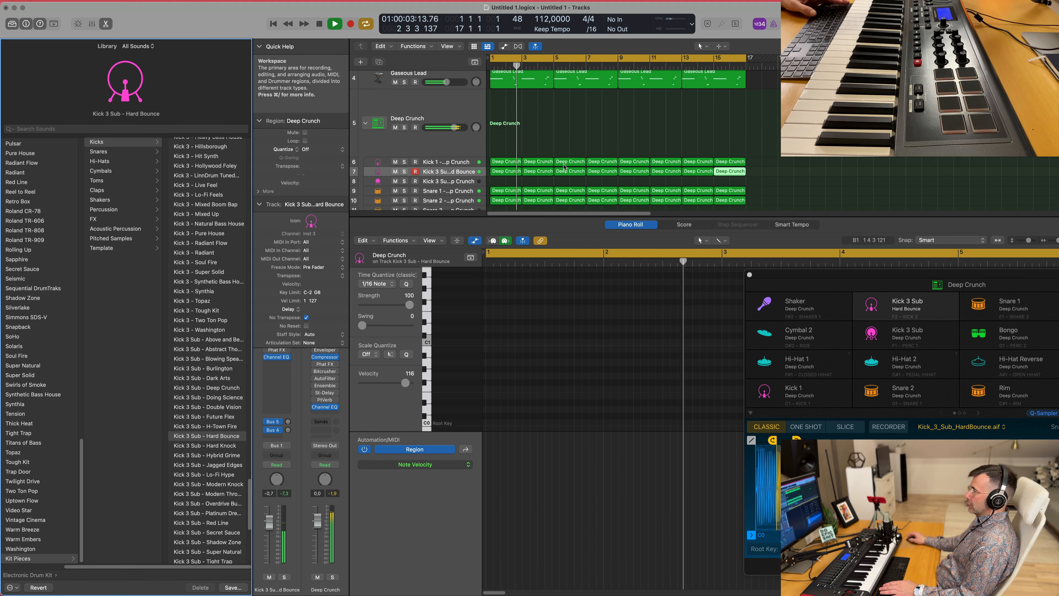
pyautogui.press('space')
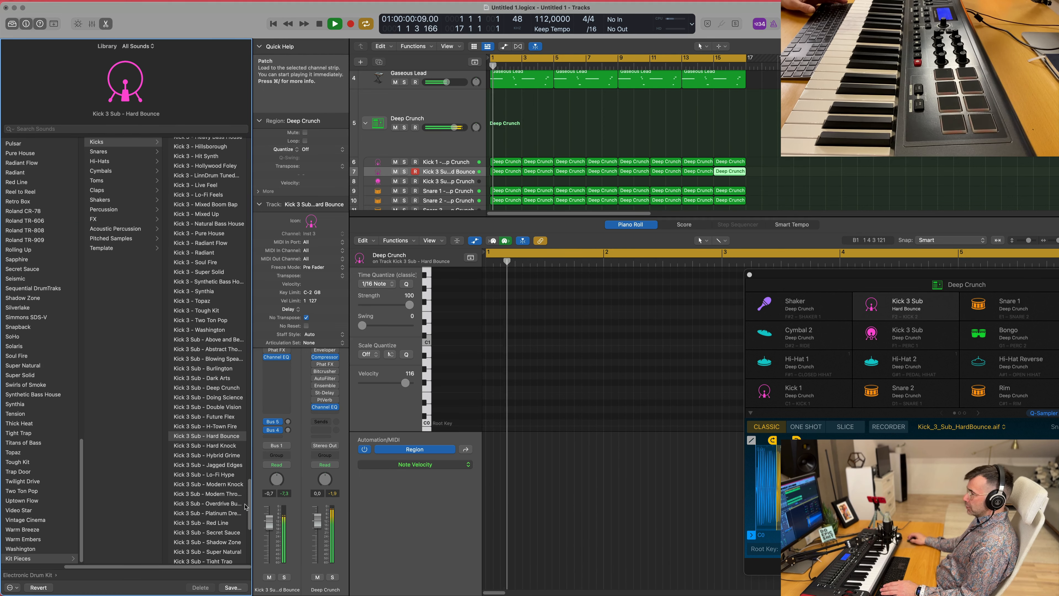
pyautogui.moveTo(269, 522); pyautogui.dragTo(269, 530)
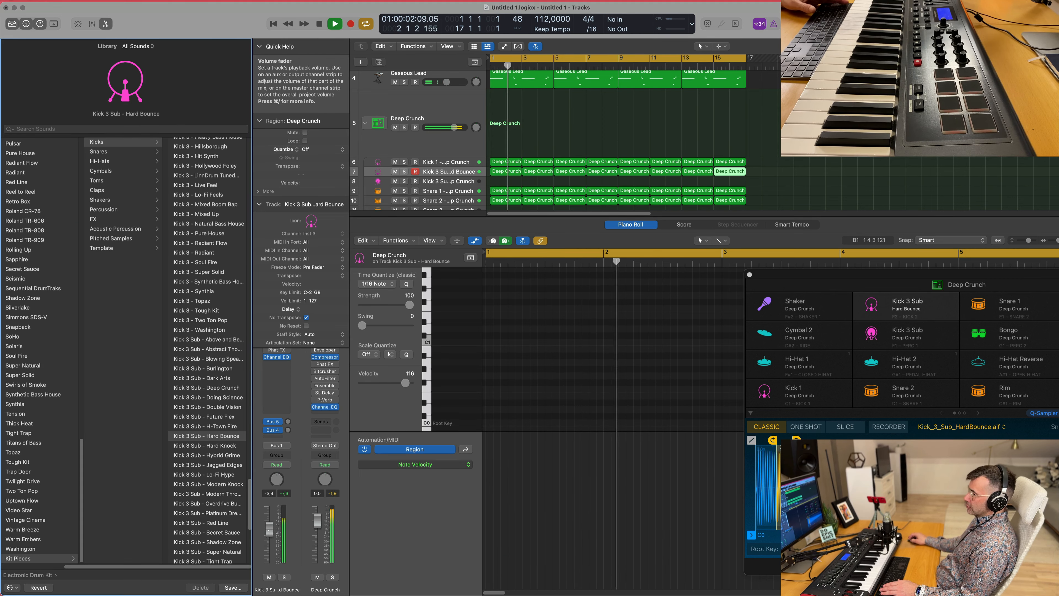
pyautogui.press('x')
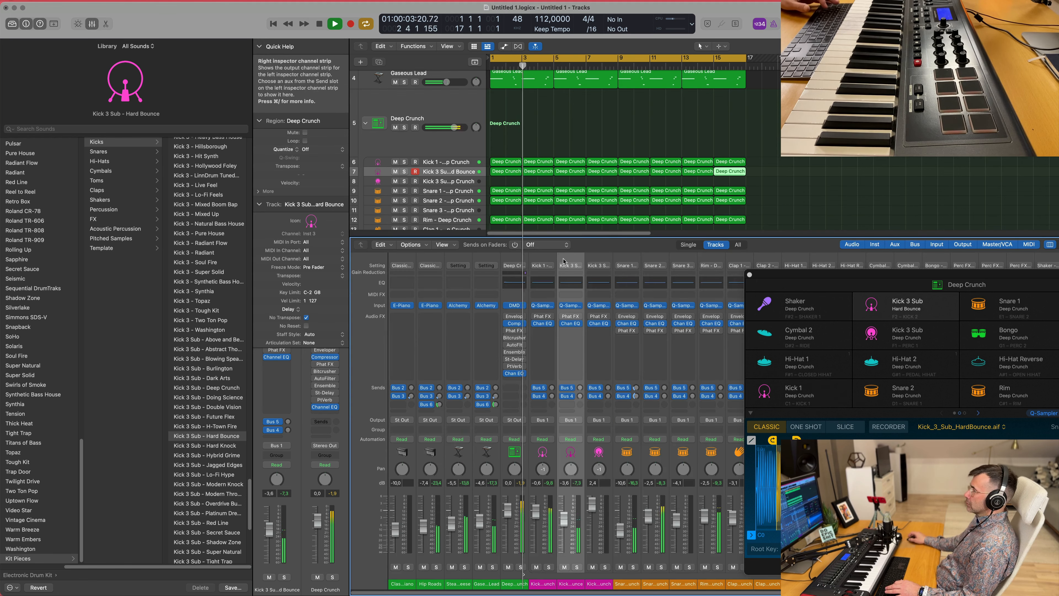
pyautogui.press('x')
# Copy the first Rim region onto the Clap 1 track and open the copy in the Piano Roll
pyautogui.click(669, 186)
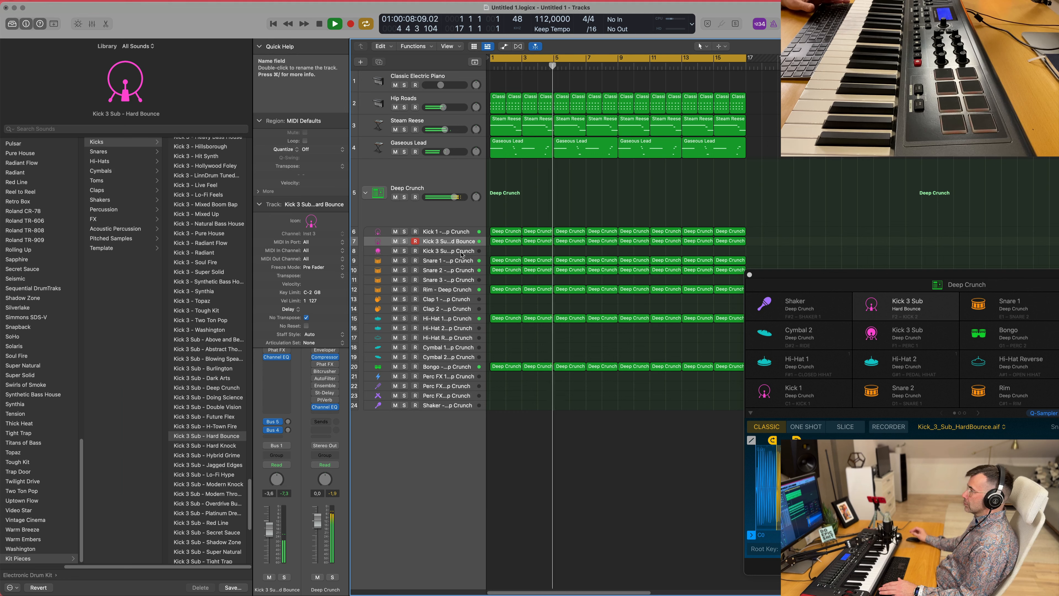
pyautogui.click(503, 292)
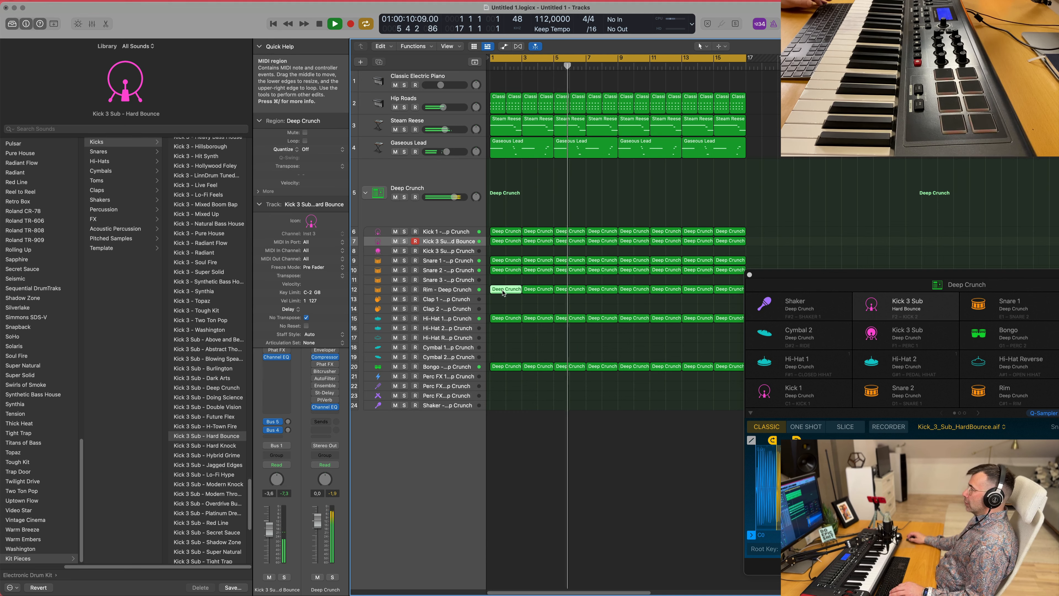
pyautogui.doubleClick(504, 292)
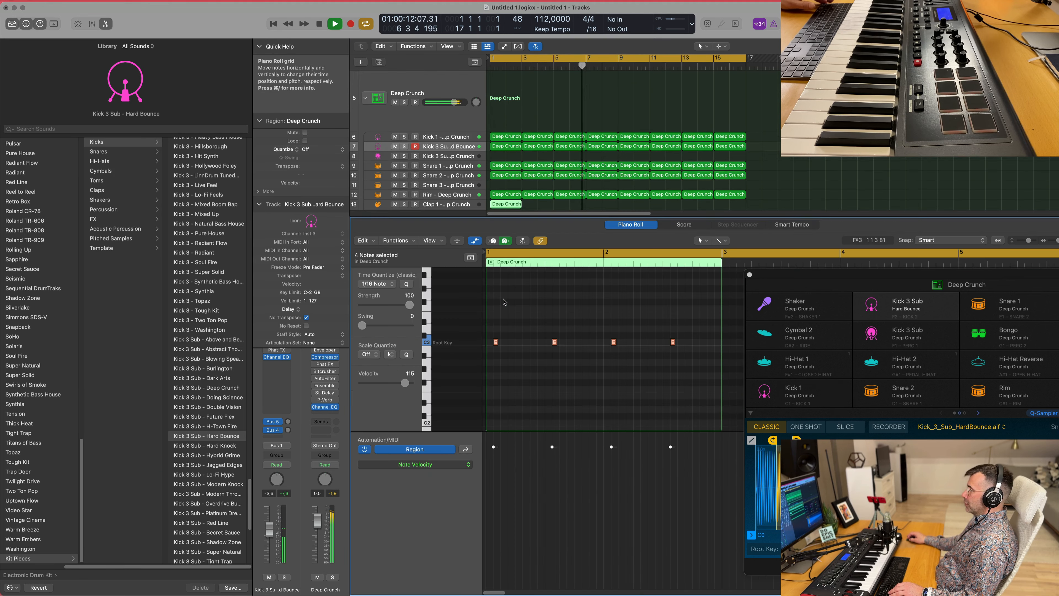
# Delete the first and third clap notes and move the remaining two earlier onto beat 3 of bars 1 and 2
pyautogui.moveTo(502, 345); pyautogui.dragTo(489, 356)
pyautogui.press('Delete')
pyautogui.moveTo(555, 344); pyautogui.dragTo(549, 345)
pyautogui.click(578, 375)
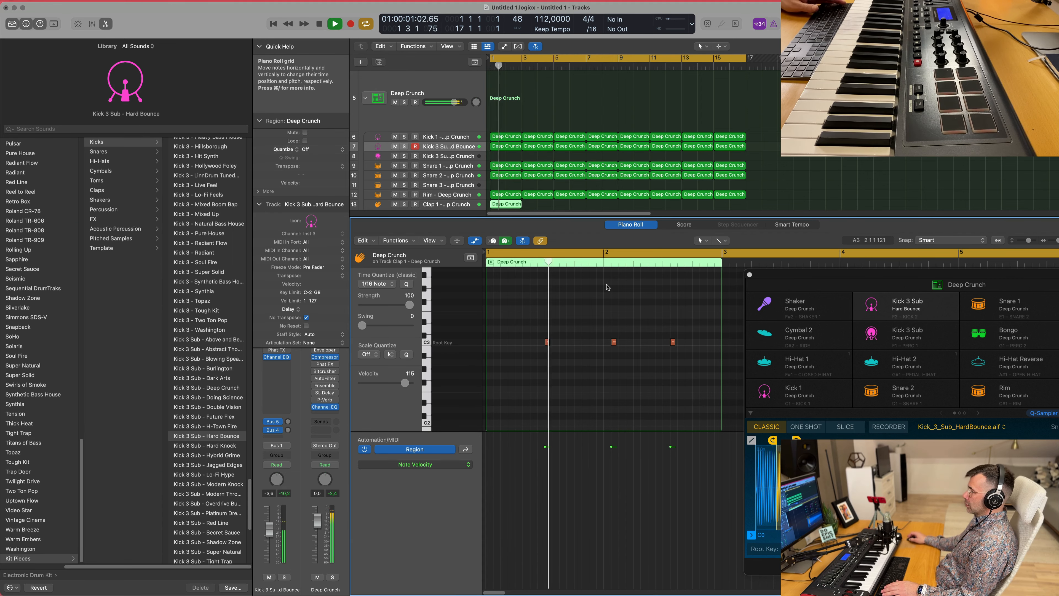
pyautogui.moveTo(628, 322); pyautogui.dragTo(607, 357)
pyautogui.press('Delete')
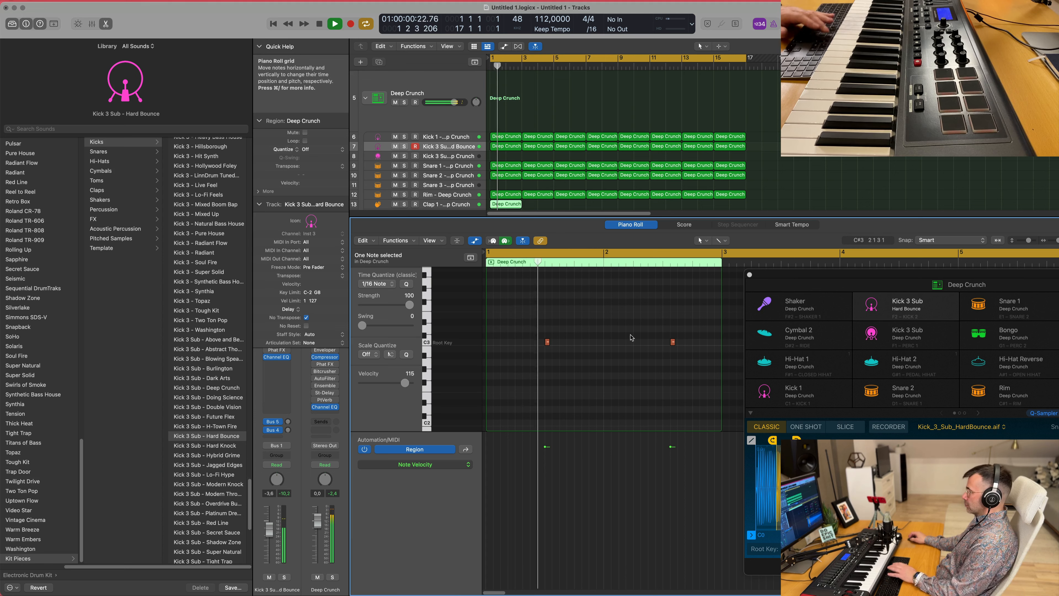
pyautogui.moveTo(672, 343); pyautogui.dragTo(664, 343)
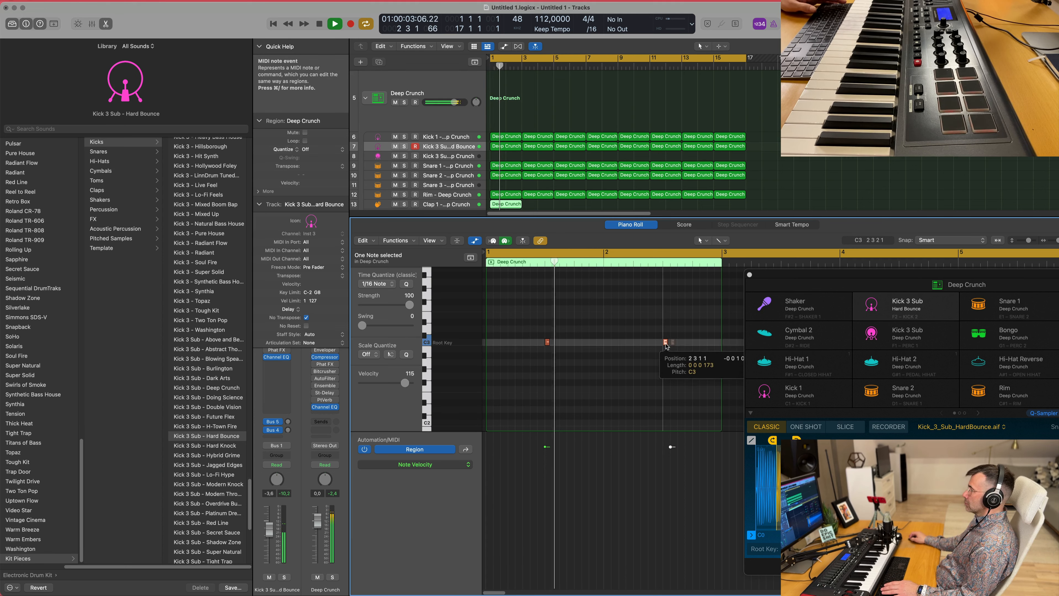
pyautogui.click(611, 341)
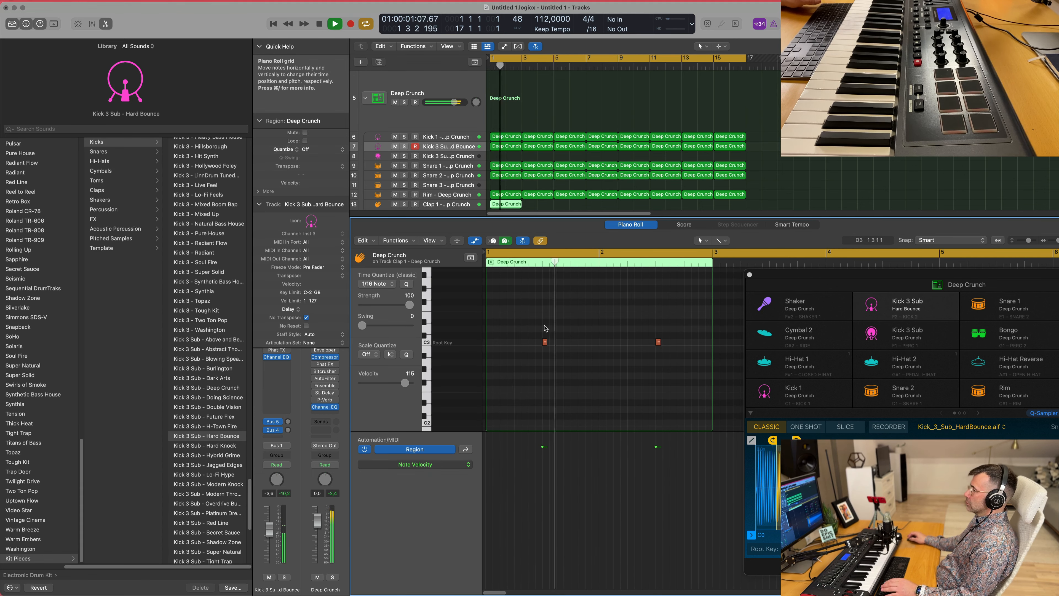
# Repeat the edited two-bar Clap 1 region seven times to fill the 16 bars
pyautogui.click(513, 207)
pyautogui.press('Return')
pyautogui.press('super+r')
pyautogui.press('super+r')
pyautogui.press('super+r')
pyautogui.press('super+r')
pyautogui.press('super+r')
pyautogui.press('super+r')
pyautogui.press('super+r')
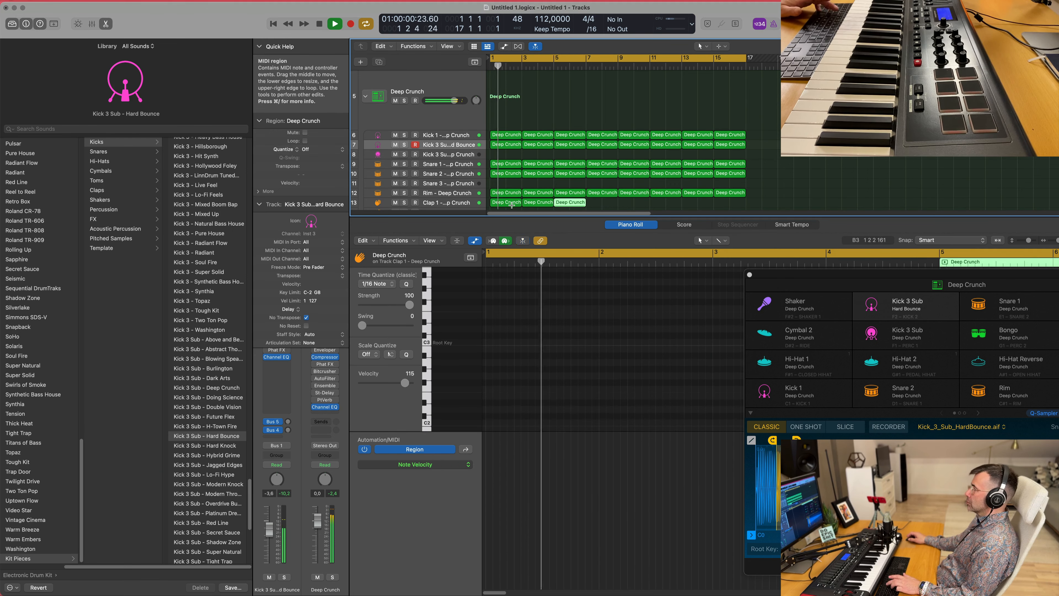
pyautogui.press('Return')
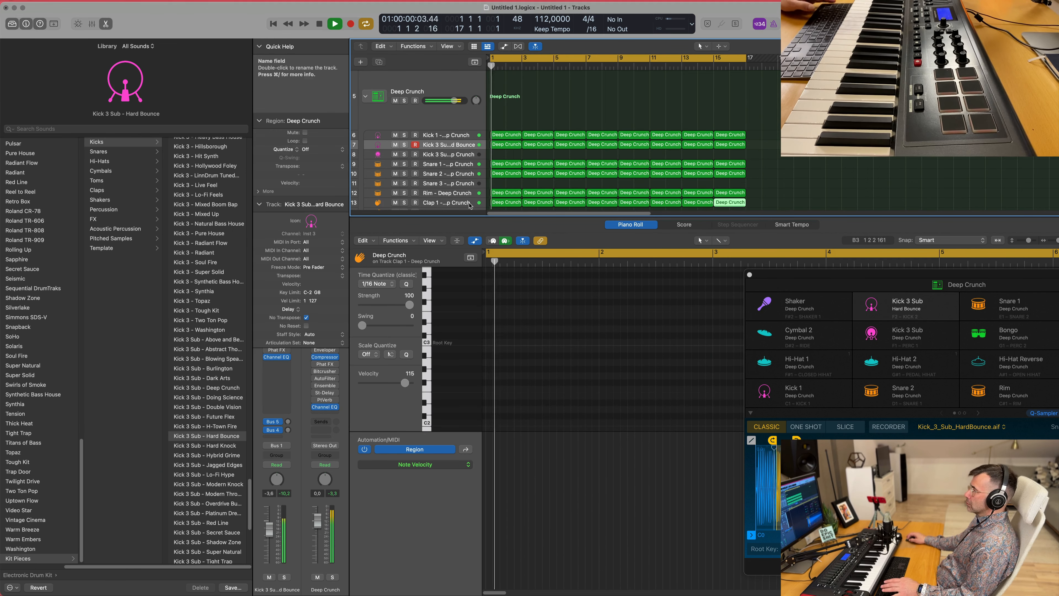
# Move all eight Clap 1 regions onto the Clap 2 track
pyautogui.click(458, 203)
pyautogui.scroll(-6, 529, 184)
pyautogui.scroll(3, 530, 183)
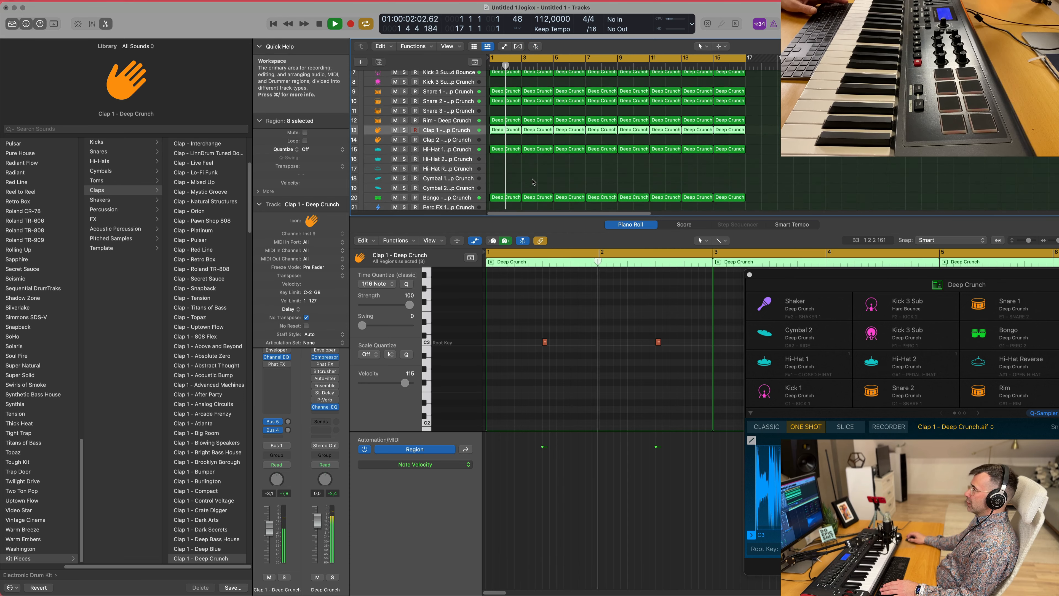
pyautogui.moveTo(505, 130); pyautogui.dragTo(504, 135)
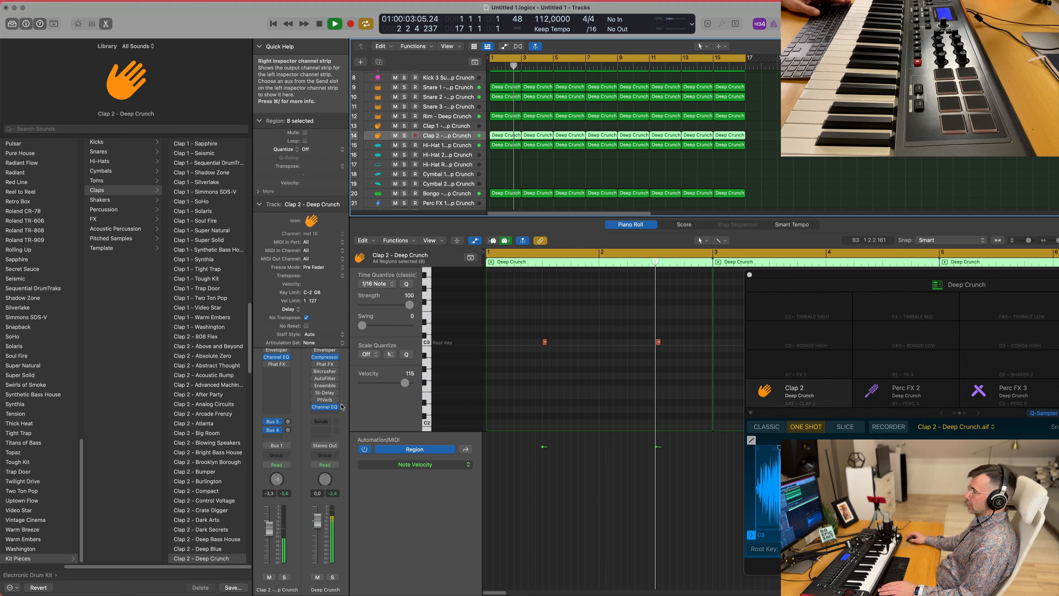
# Lower the Clap 2 track volume to -9.4 dB and adjust its Bus 5 reverb and Bus 4 delay send levels
pyautogui.moveTo(269, 530); pyautogui.dragTo(271, 537)
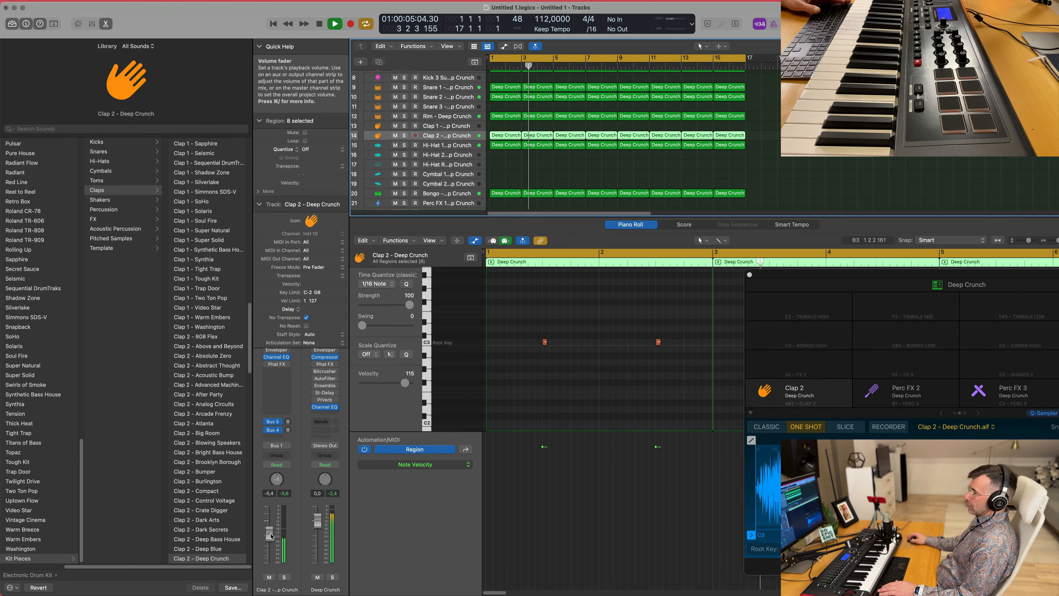
pyautogui.click(288, 422)
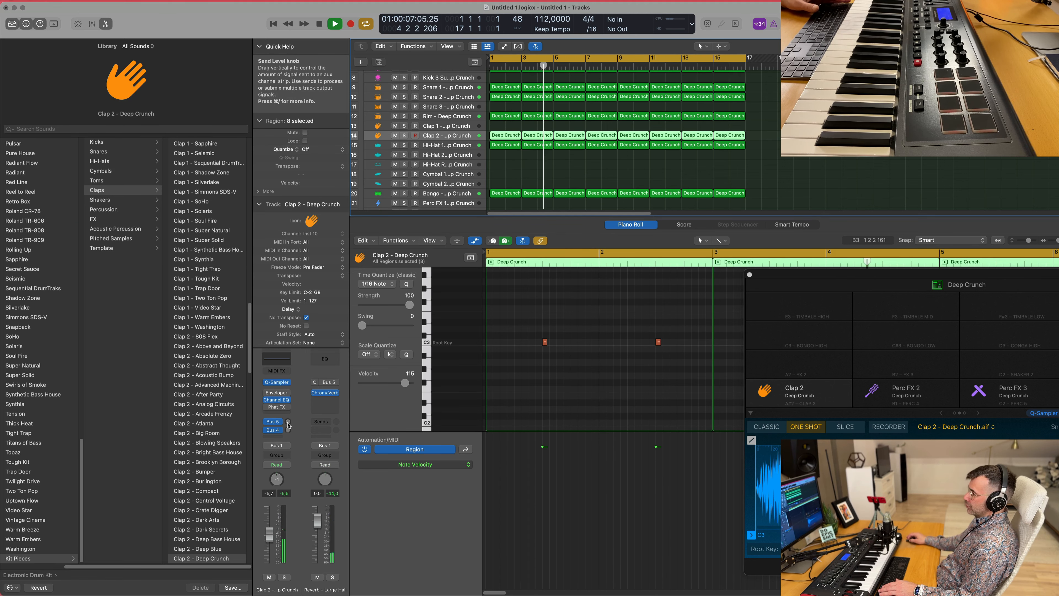
pyautogui.moveTo(289, 423)
pyautogui.mouseDown()
pyautogui.moveTo(290, 402)
pyautogui.moveTo(289, 439)
pyautogui.mouseUp()
pyautogui.press('space')
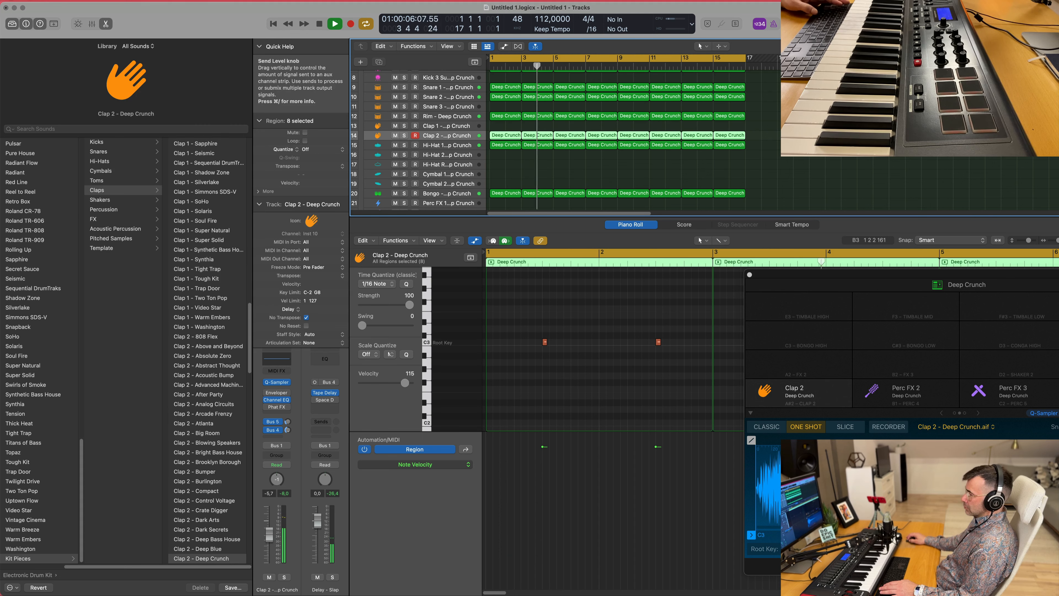
pyautogui.moveTo(270, 535); pyautogui.dragTo(270, 538)
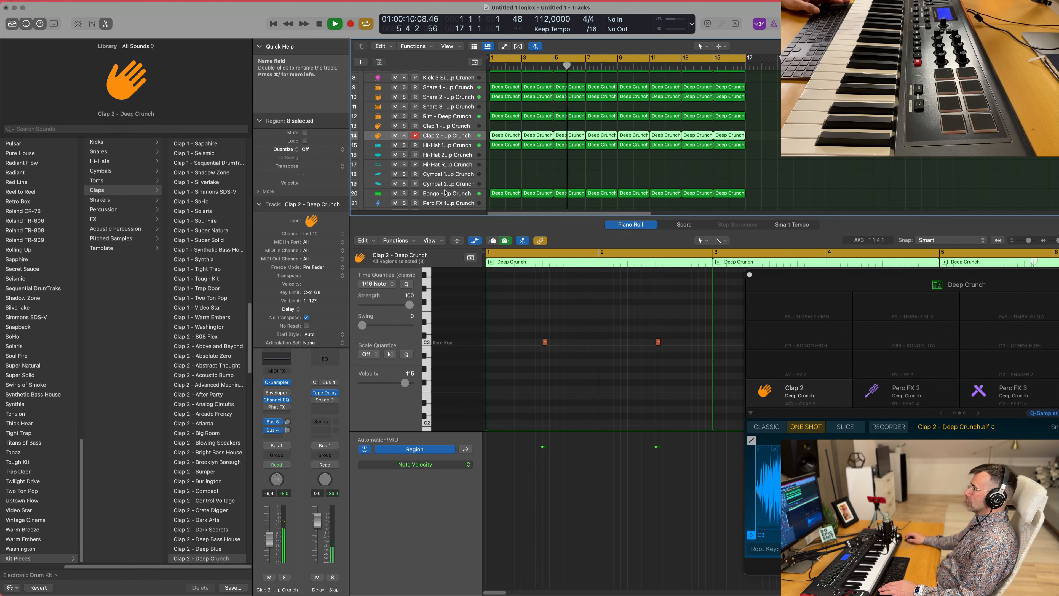
# Audition the Perc FX 1, Perc FX 2, Perc FX 3, Shaker and Hi-Hat Reverse sounds over the playing beat
pyautogui.scroll(-3, 478, 159)
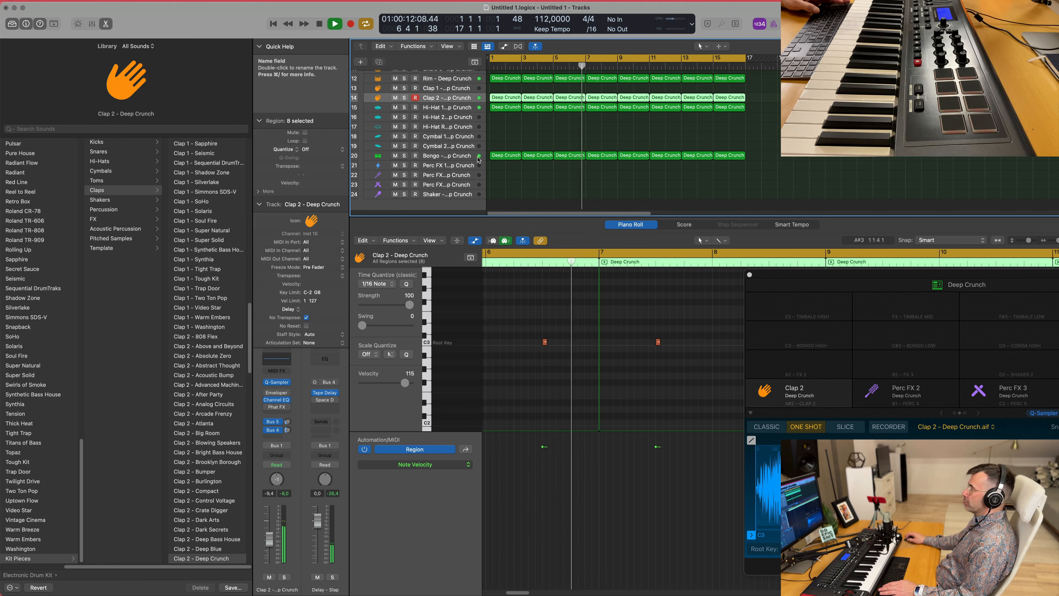
pyautogui.click(456, 166)
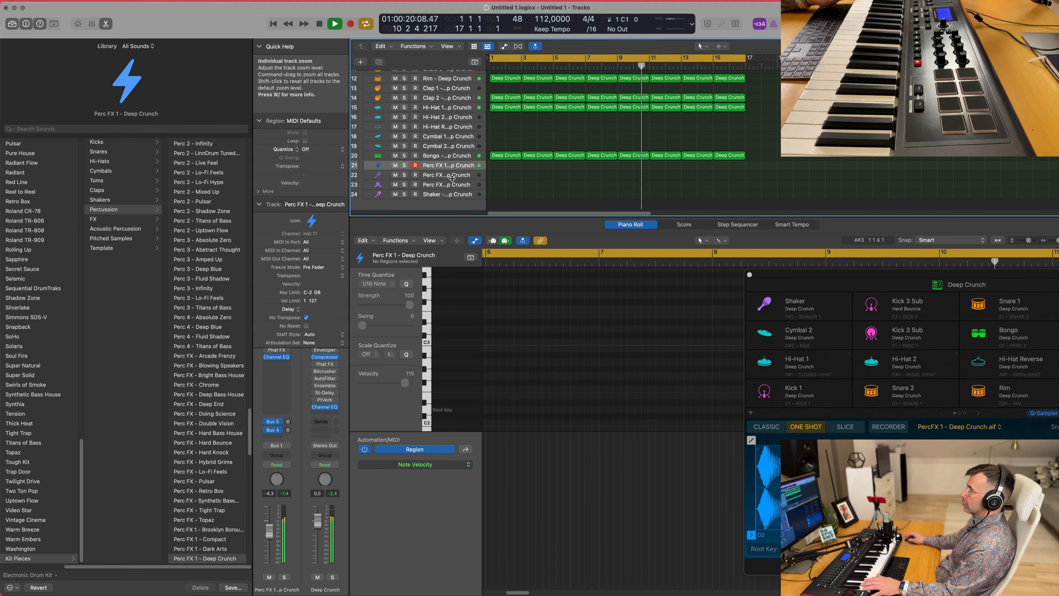
pyautogui.click(454, 177)
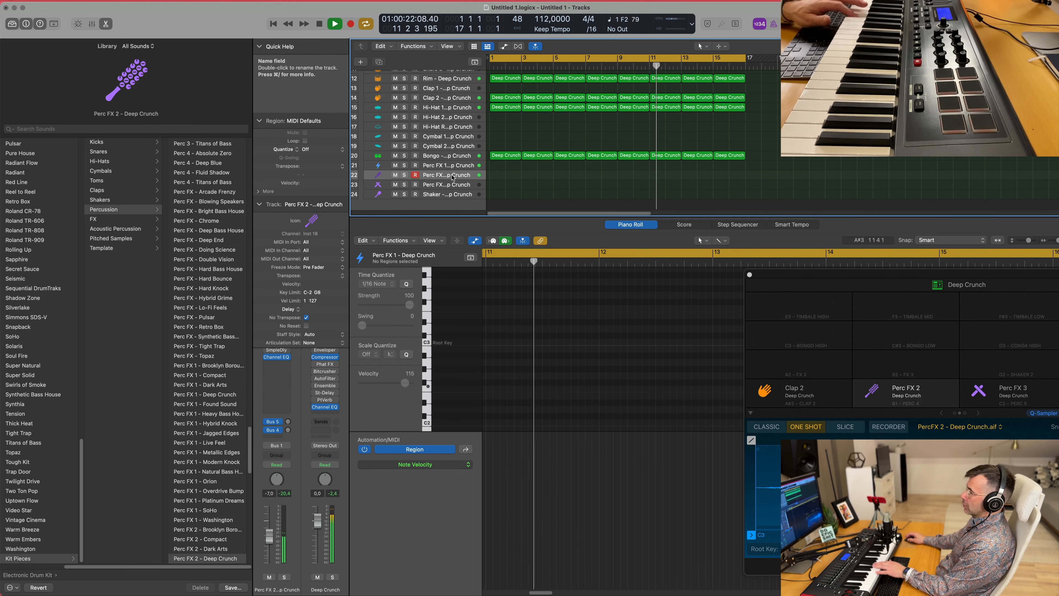
pyautogui.click(449, 185)
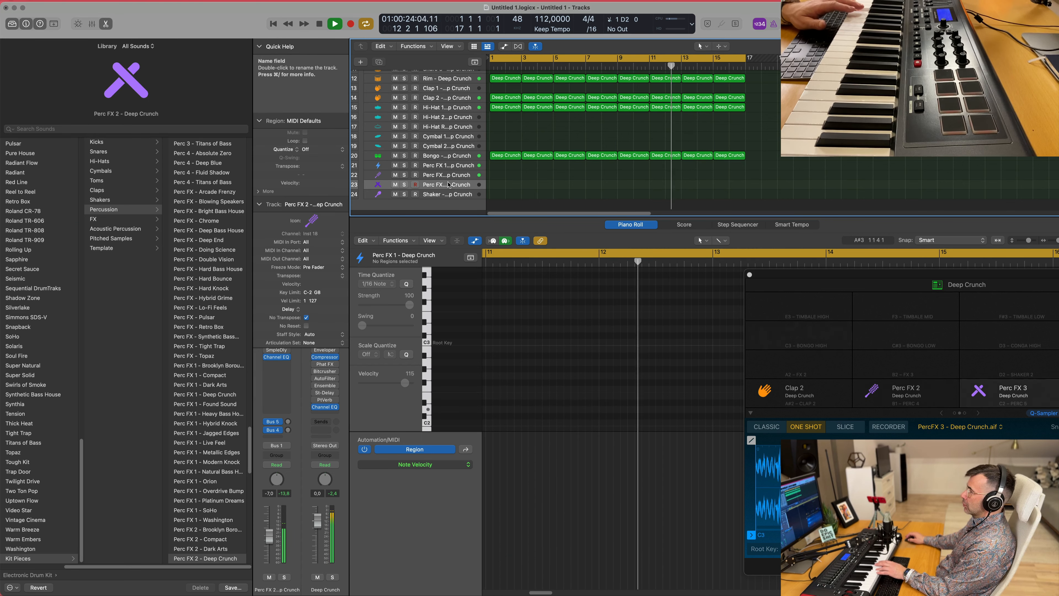
pyautogui.click(455, 197)
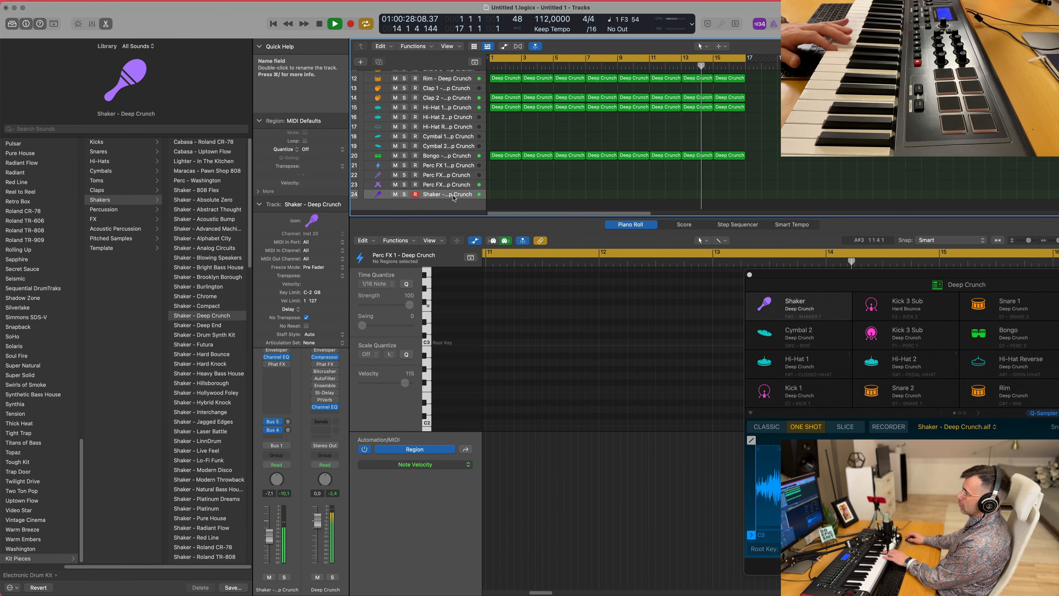
pyautogui.click(467, 129)
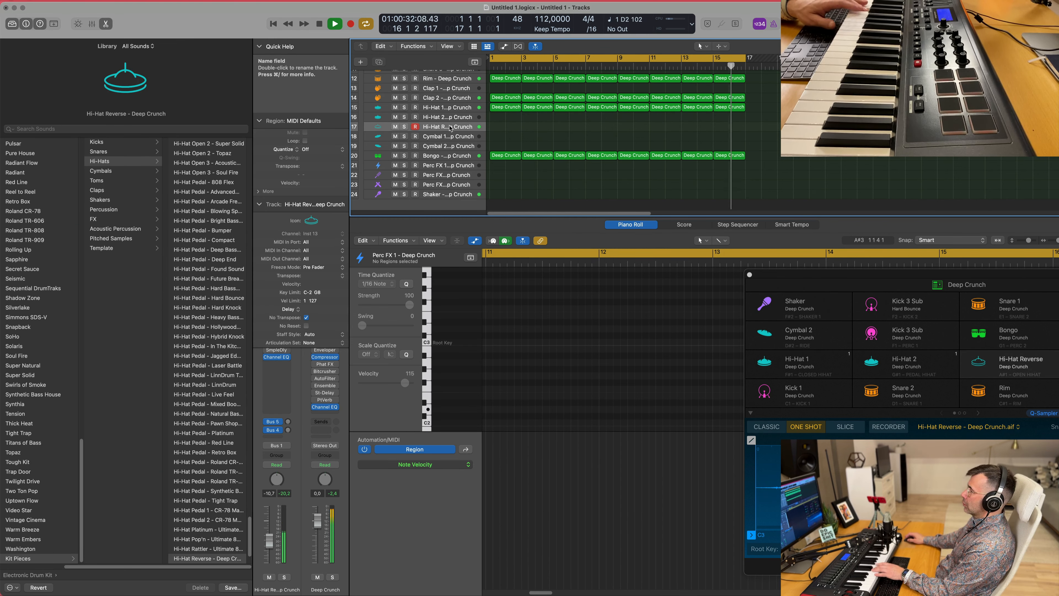
# Record a steady Hi-Hat 2 pattern from bar 7, move its region to bar 1 and play it back
pyautogui.click(454, 120)
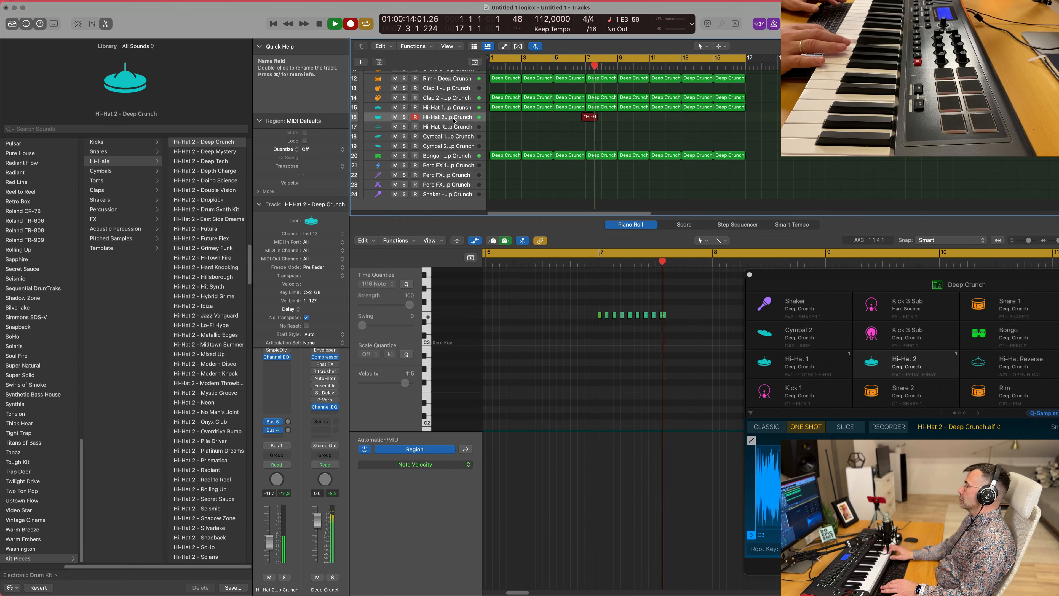
pyautogui.press('space')
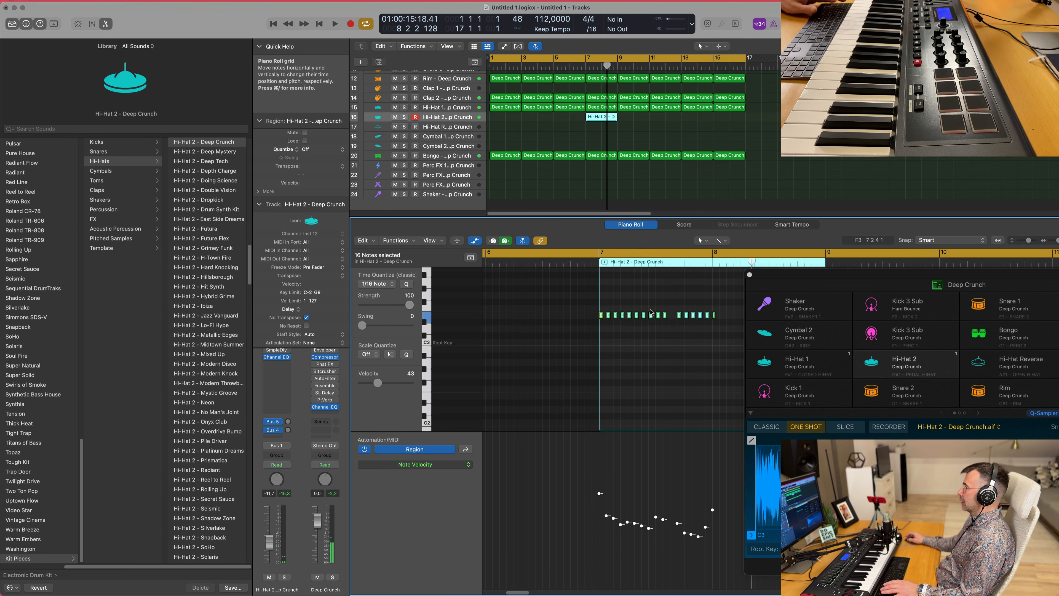
pyautogui.moveTo(592, 120); pyautogui.dragTo(497, 120)
pyautogui.press('space')
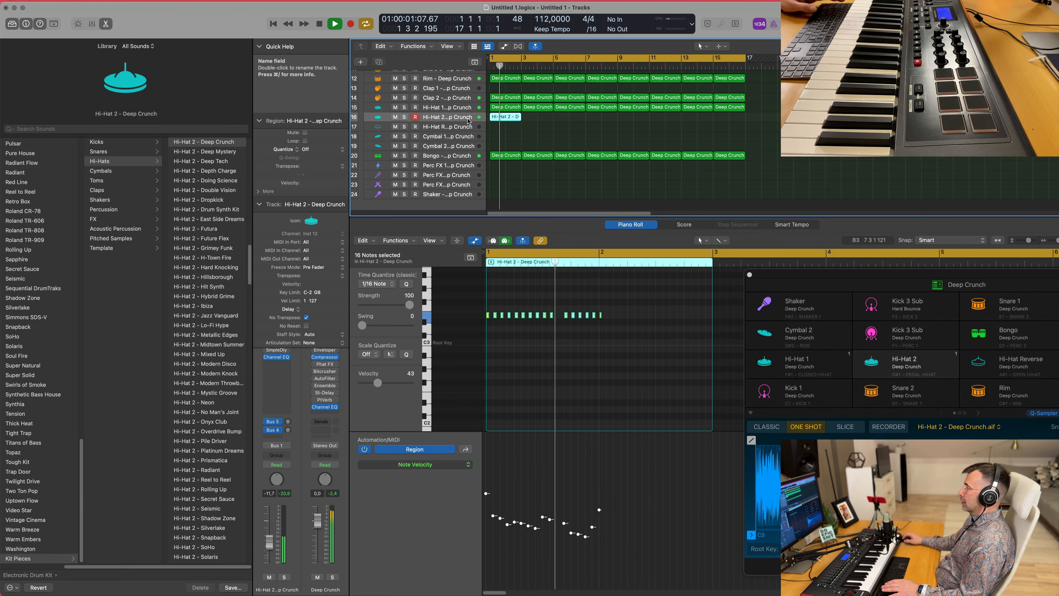
# Delete the Hi-Hat 2 note that spills into bar 2 and shorten the region to one bar
pyautogui.press('space')
pyautogui.moveTo(635, 312); pyautogui.dragTo(601, 324)
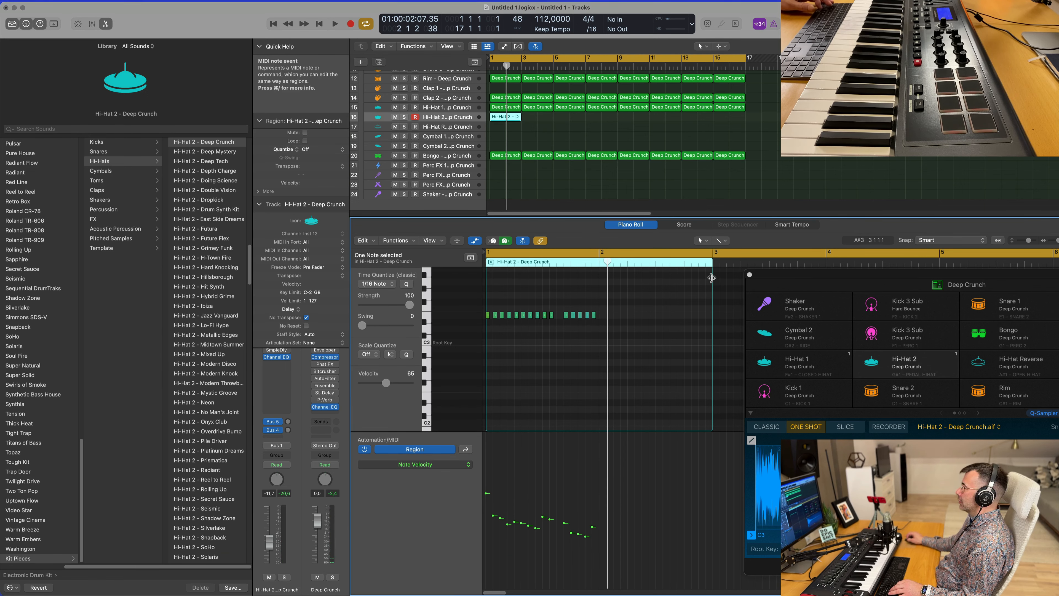
pyautogui.moveTo(706, 272); pyautogui.dragTo(596, 278)
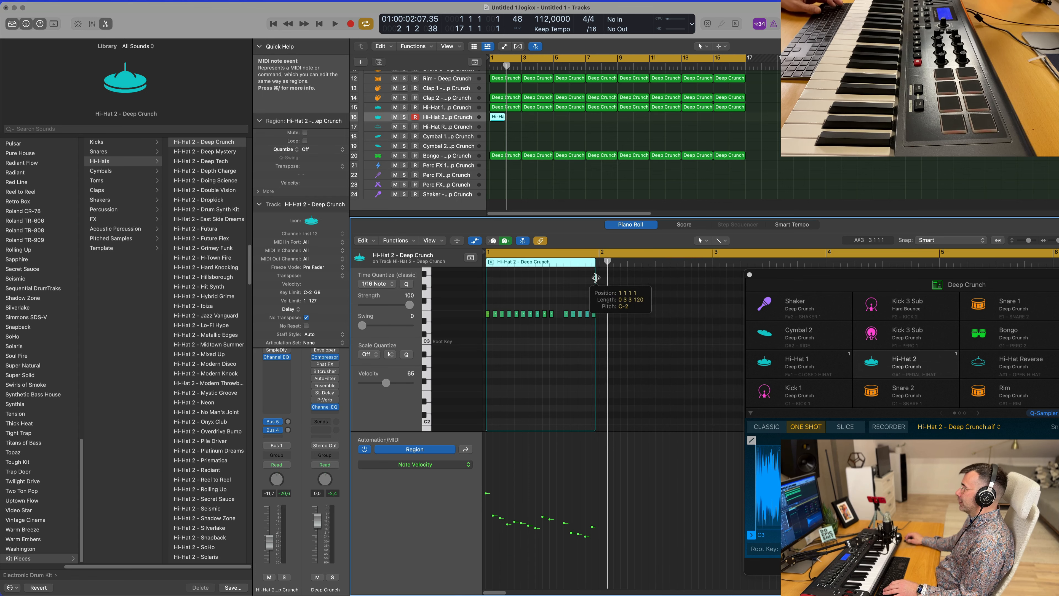
pyautogui.click(517, 117)
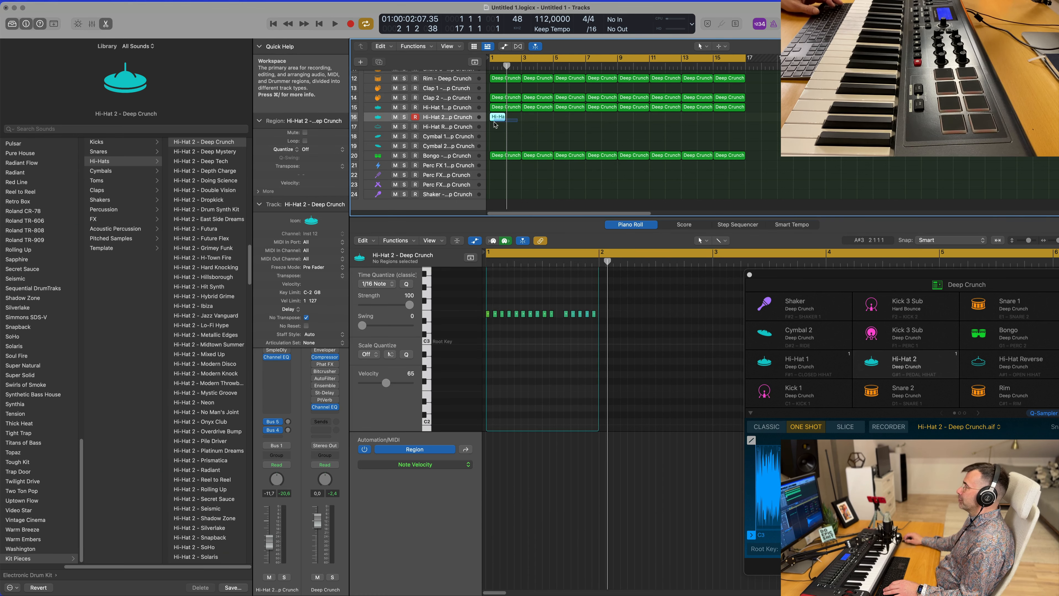
# Repeat the one-bar Hi-Hat 2 region five times to cover the first six bars
pyautogui.click(494, 121)
pyautogui.press('super+r')
pyautogui.press('super+r')
pyautogui.press('super+r')
pyautogui.press('super+r')
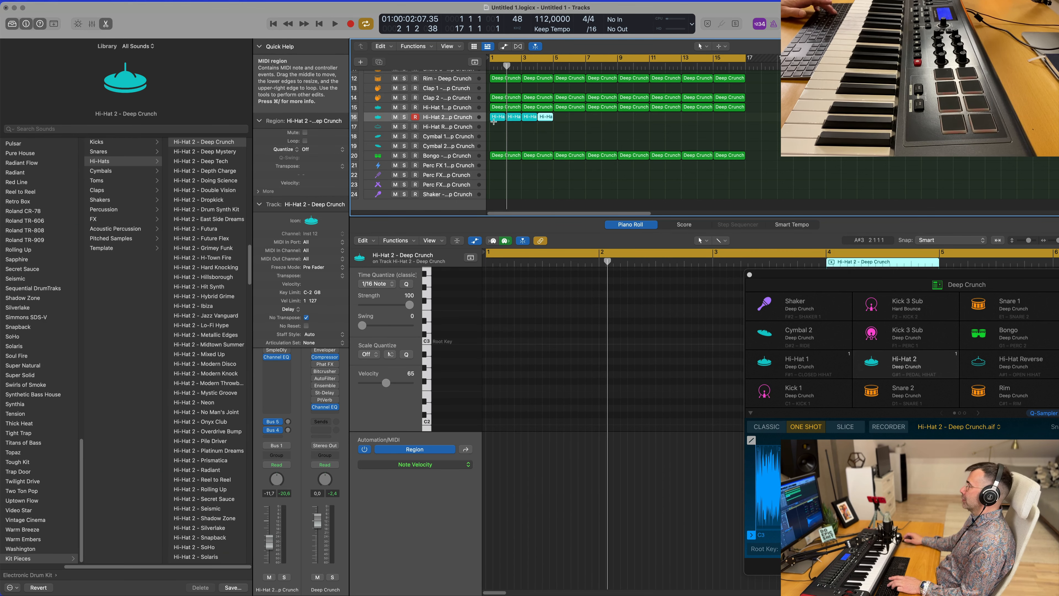
pyautogui.press('super+r')
pyautogui.press('space')
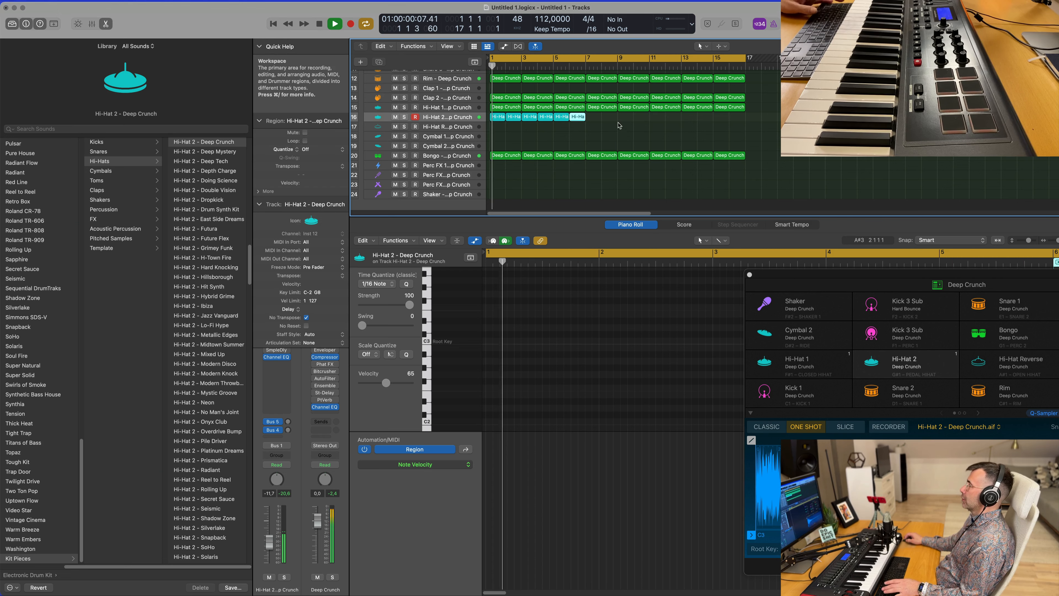
# Repeat the six Hi-Hat 2 regions as a block twice and delete the two copies beyond bar 16
pyautogui.moveTo(619, 126); pyautogui.dragTo(498, 119)
pyautogui.press('super+r')
pyautogui.press('super+r')
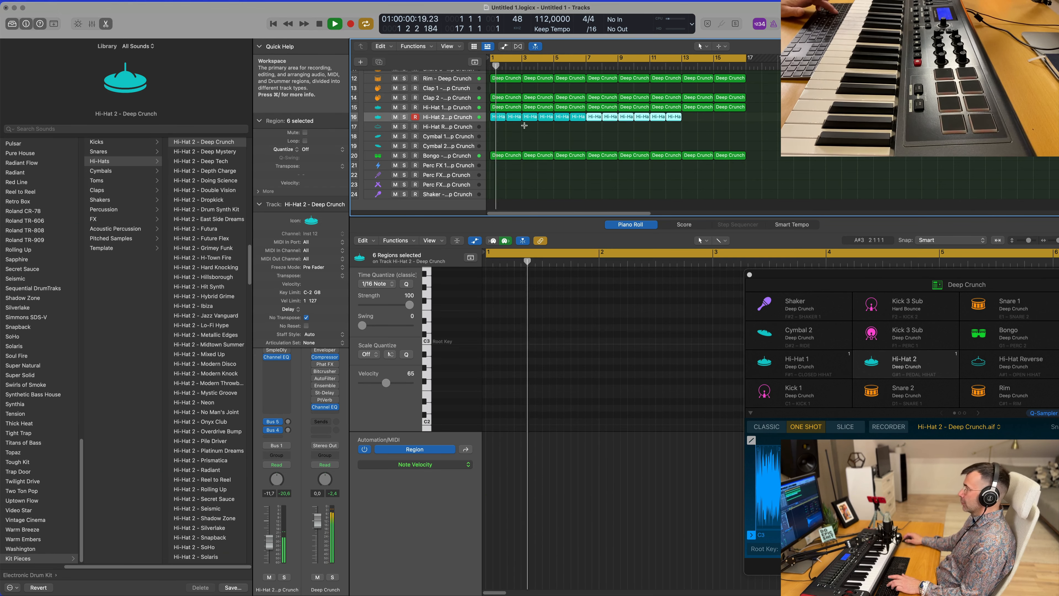
pyautogui.moveTo(779, 113); pyautogui.dragTo(750, 128)
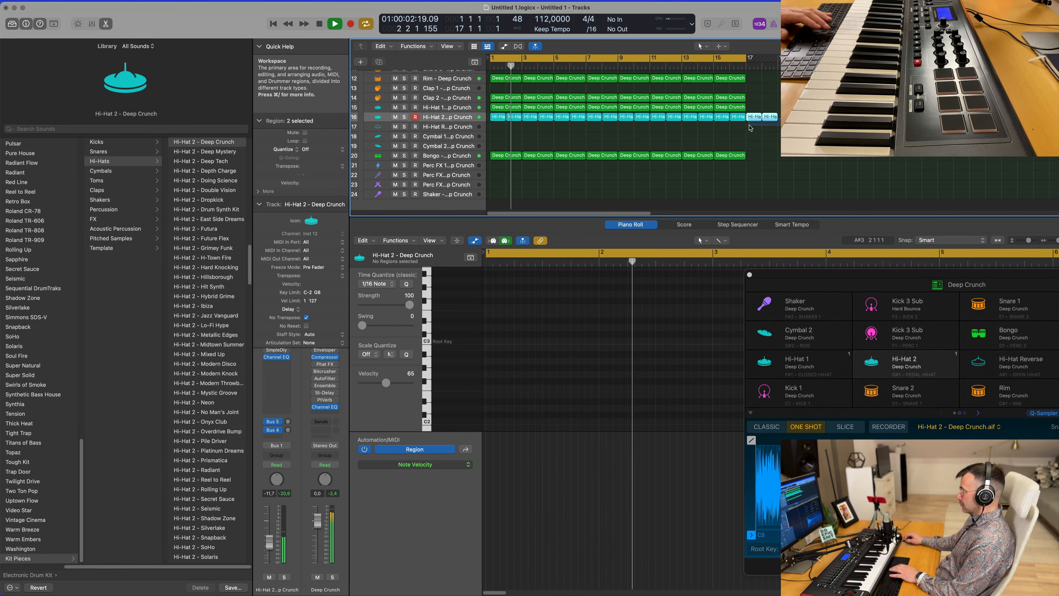
pyautogui.press('Delete')
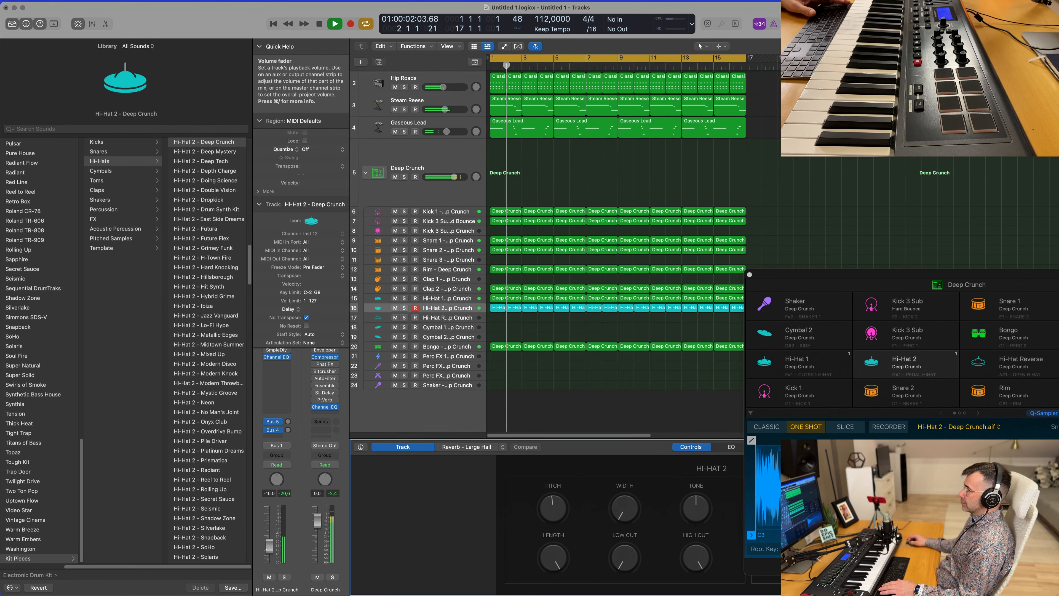
# Show the whole arrangement in the Tracks area and play the beat from the beginning
pyautogui.press('x')
pyautogui.press('x')
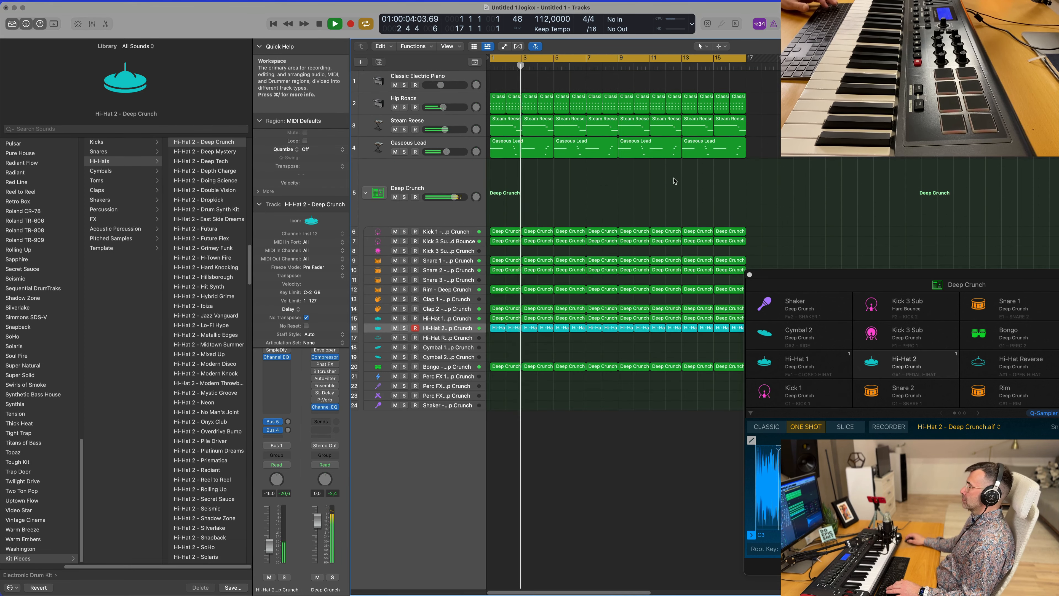
pyautogui.press('Return')
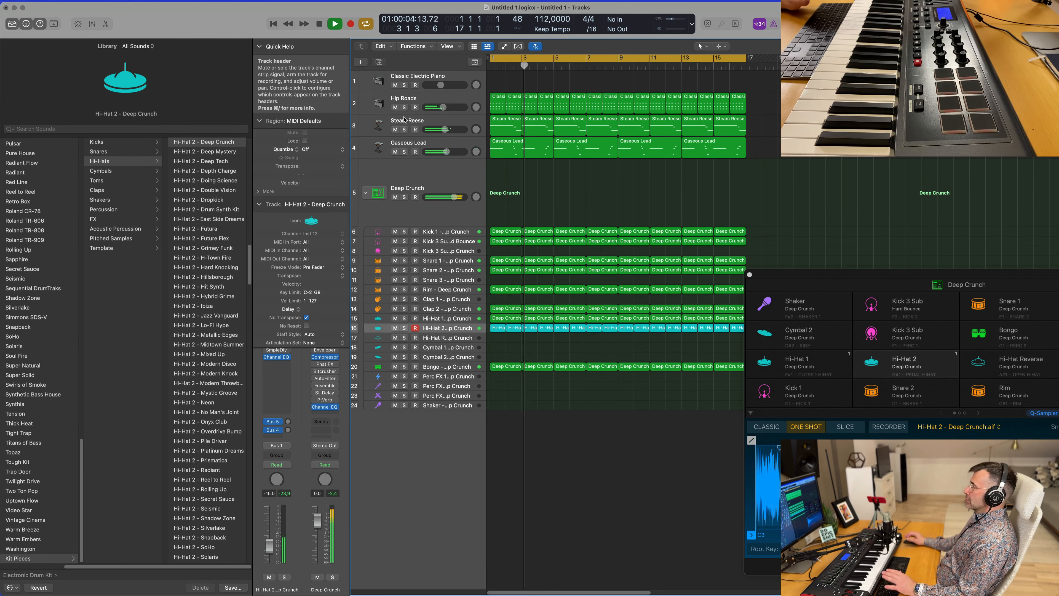
# Duplicate the Classic Electric Piano track and hide the Library, with the beat playing again from the beginning
pyautogui.click(465, 81)
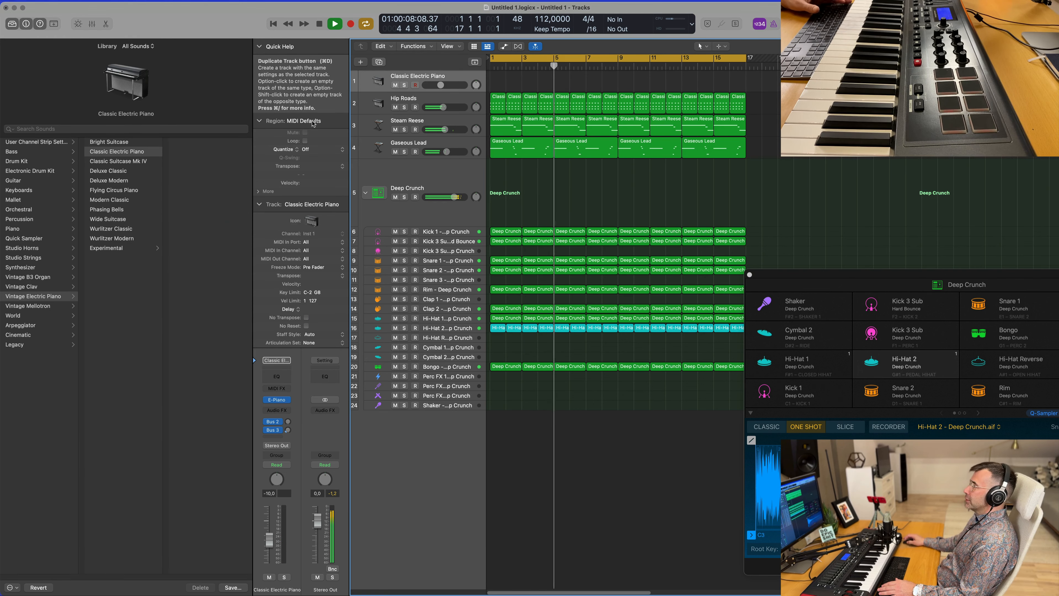
pyautogui.press('super+d')
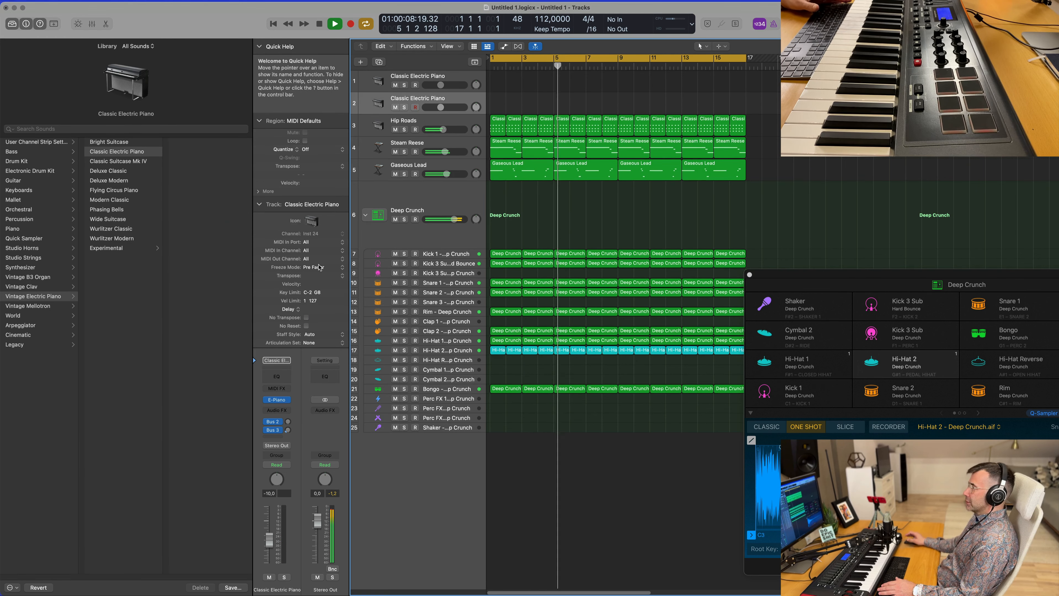
pyautogui.click(12, 23)
pyautogui.press('space')
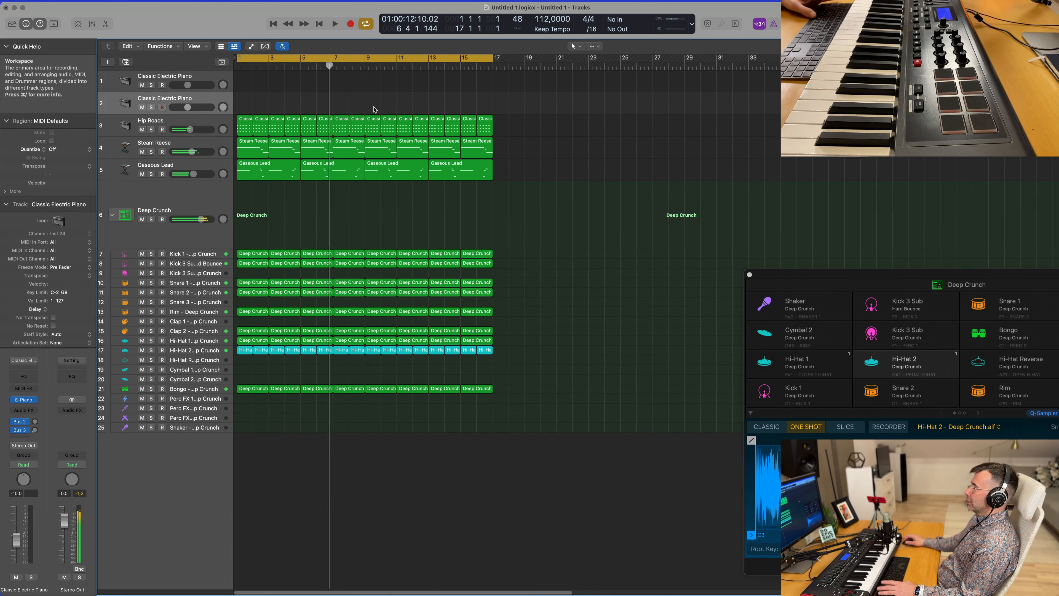
pyautogui.press('Return')
pyautogui.press('space')
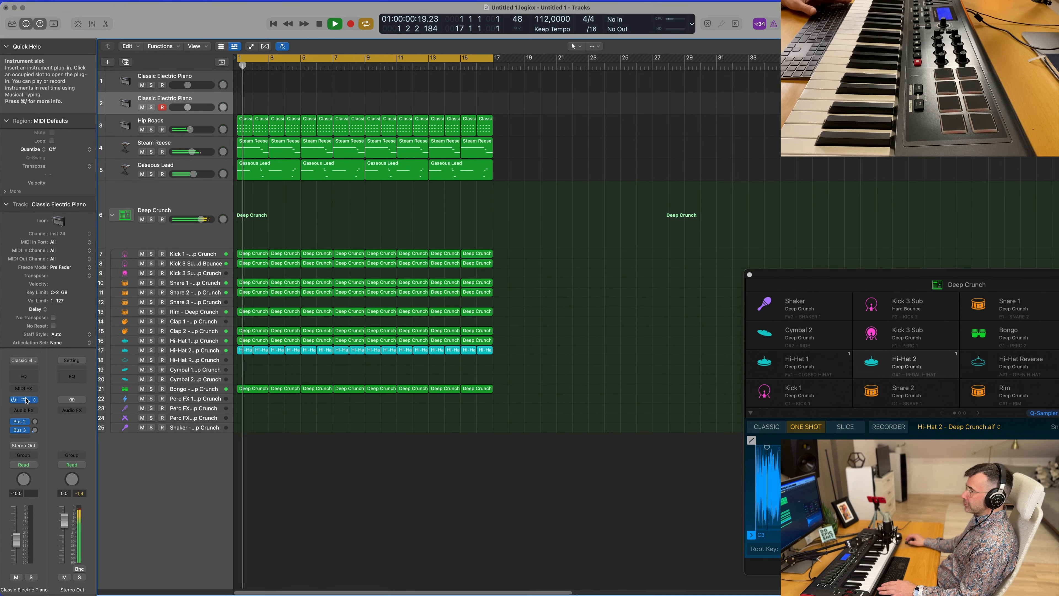
# Replace the Vintage Electric Piano on the duplicated Classic Electric Piano track with a stereo Alchemy and restart playback from the beginning
pyautogui.click(26, 400)
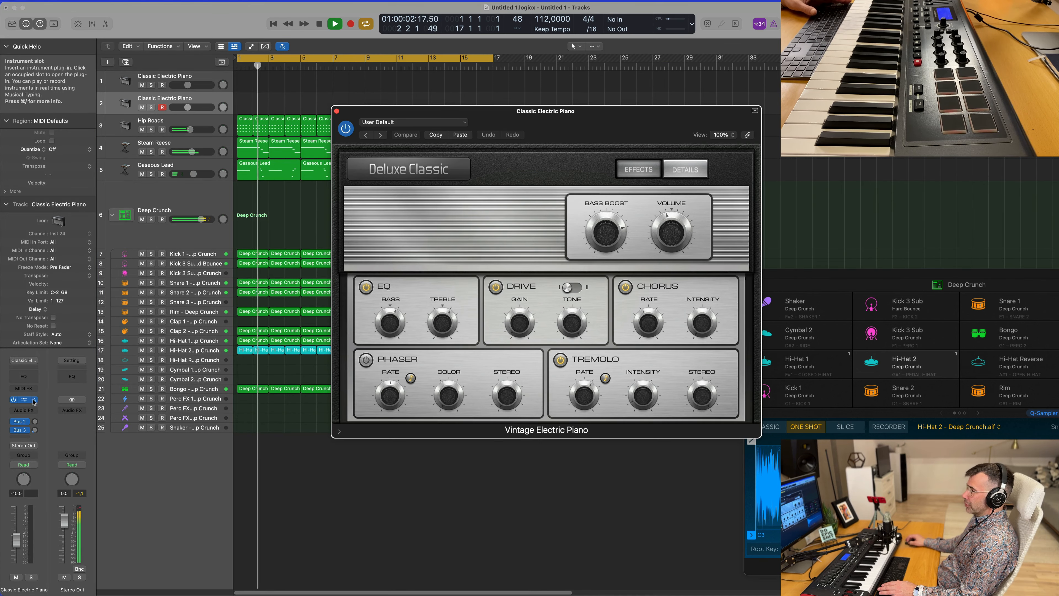
pyautogui.click(35, 401)
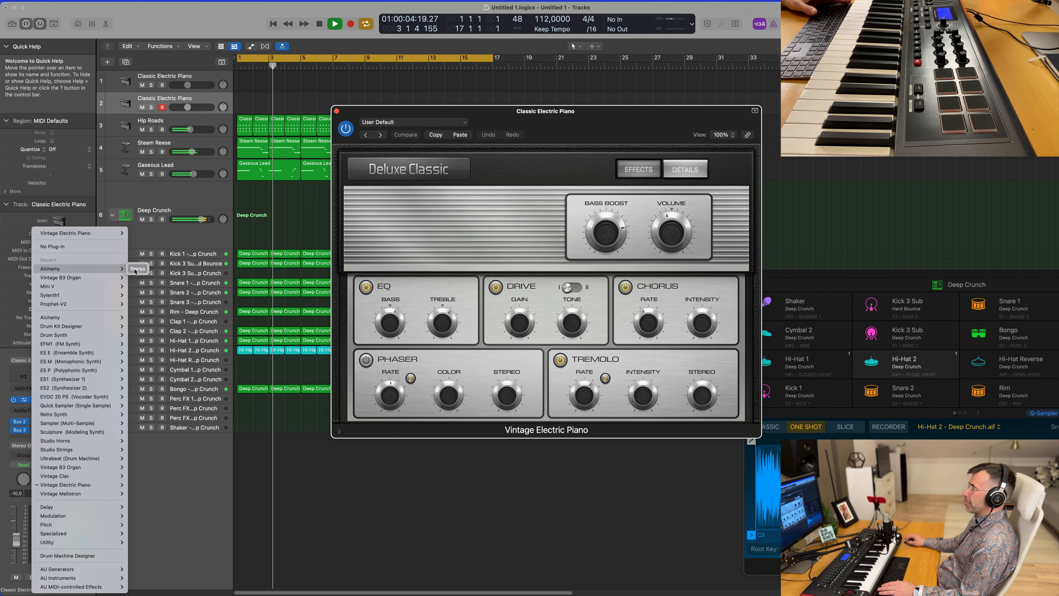
pyautogui.click(139, 268)
pyautogui.moveTo(645, 112); pyautogui.dragTo(701, 174)
pyautogui.press('space')
pyautogui.press('space')
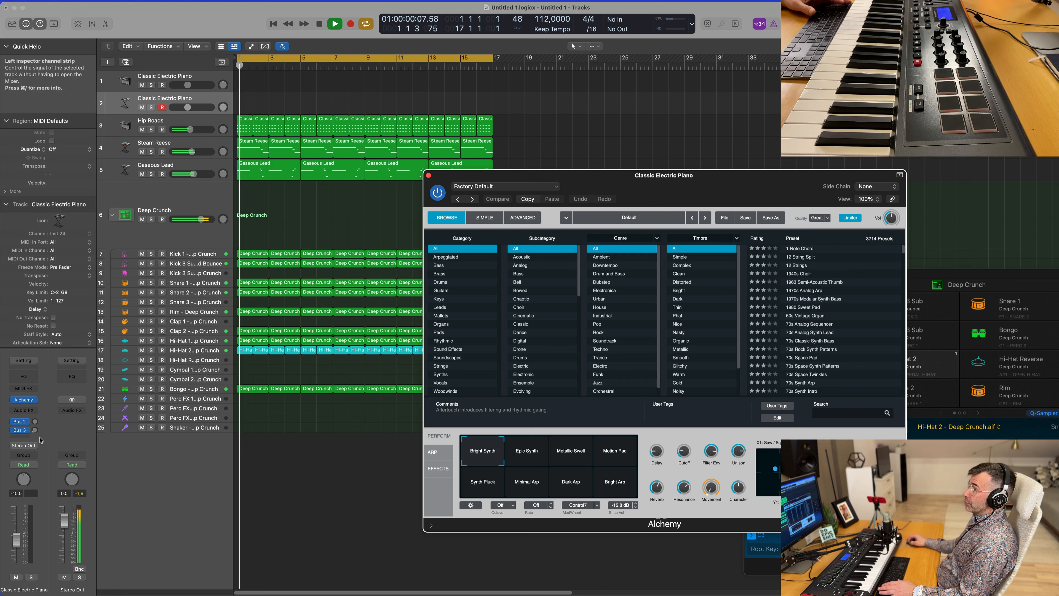
# Add a send to Bus 6 on the Alchemy track and raise its send level
pyautogui.click(22, 438)
pyautogui.moveTo(38, 449)
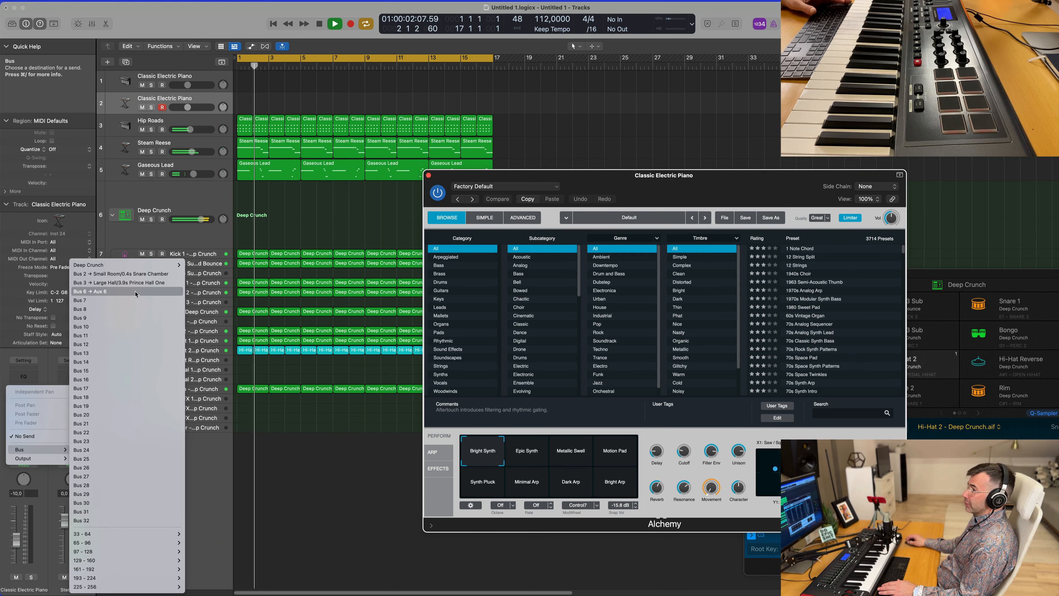
pyautogui.click(90, 291)
pyautogui.moveTo(36, 431); pyautogui.dragTo(41, 407)
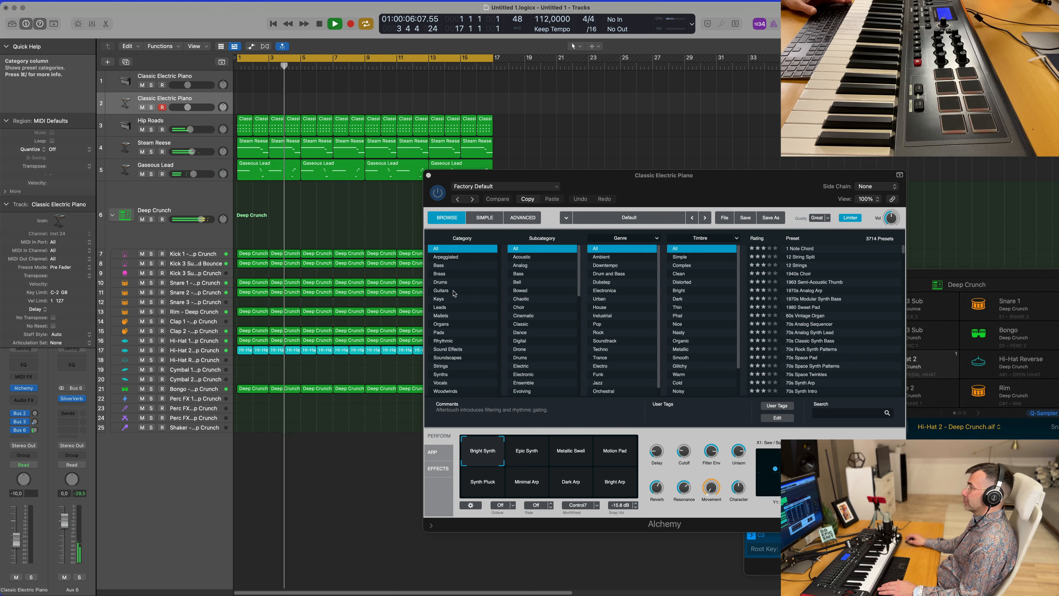
# Filter Alchemy's presets to the Leads category, load Paper Thin Lead and set the track volume to -10.8 dB
pyautogui.click(443, 307)
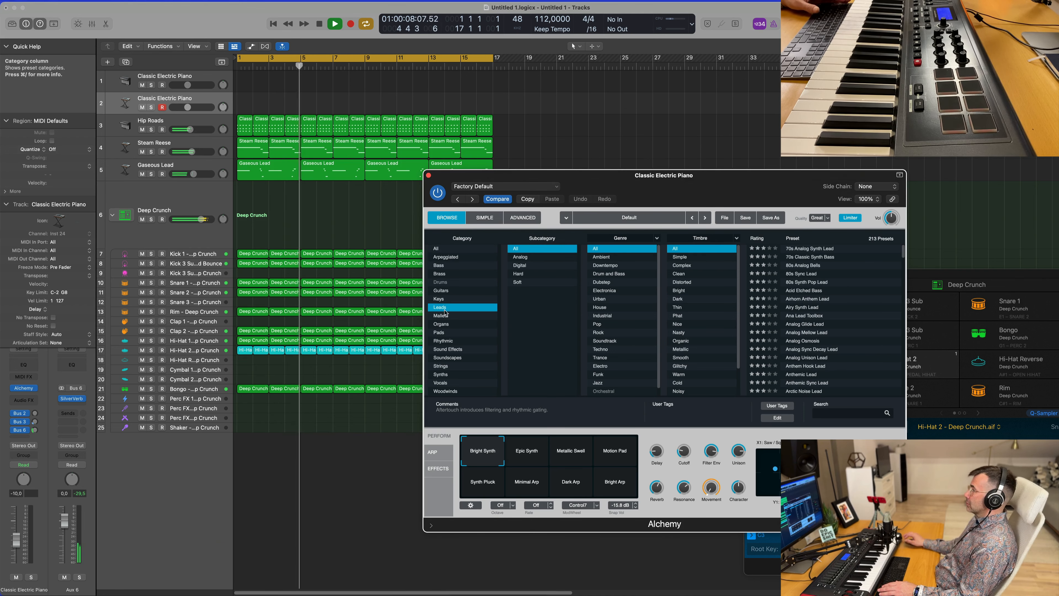
pyautogui.scroll(-15, 807, 318)
pyautogui.click(805, 288)
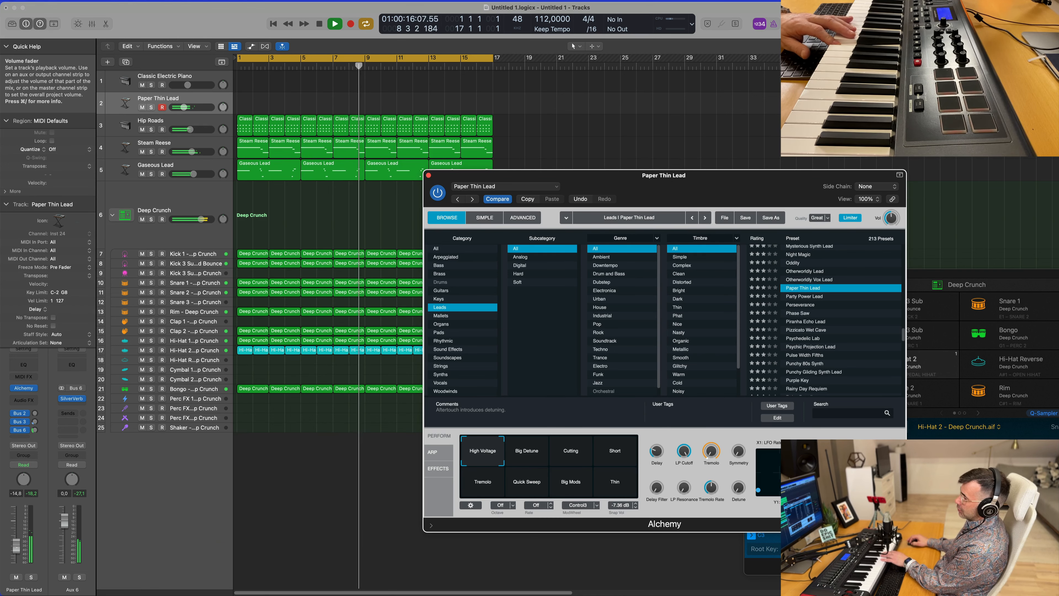
pyautogui.click(344, 506)
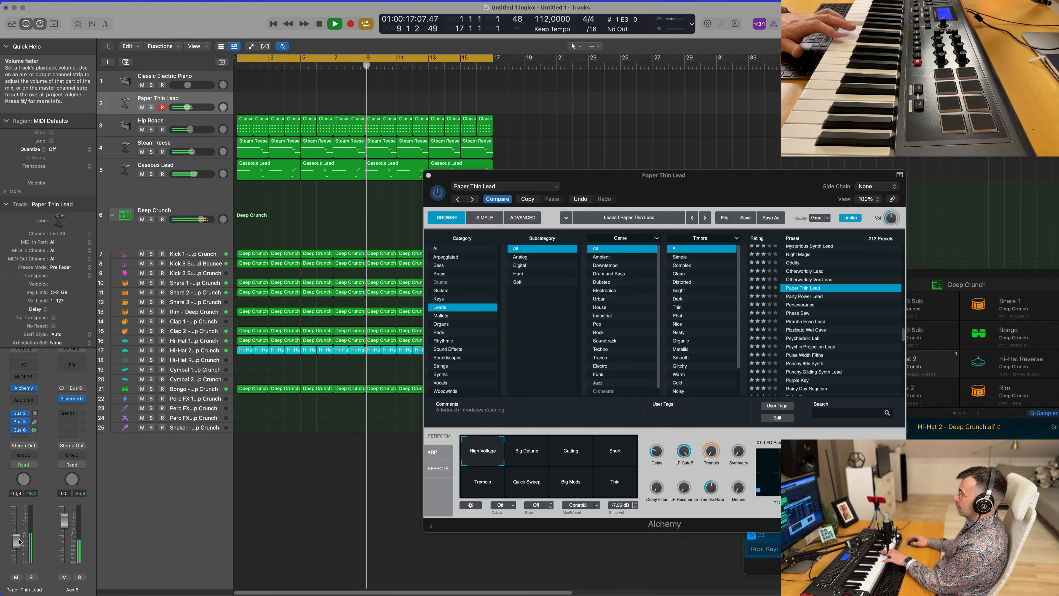
# Audition Paper Thin Lead's performance snapshots: Big Detune, Cutting, Short, Quick Sweep, Tremolo, Big Mods and Thin
pyautogui.click(517, 456)
pyautogui.click(579, 451)
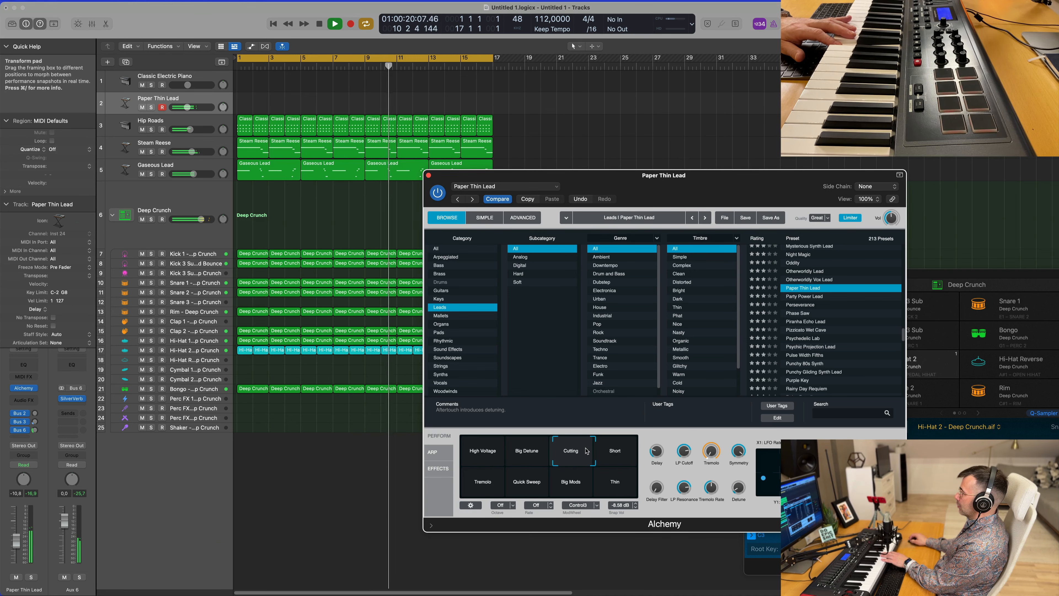
pyautogui.moveTo(579, 451); pyautogui.dragTo(585, 451)
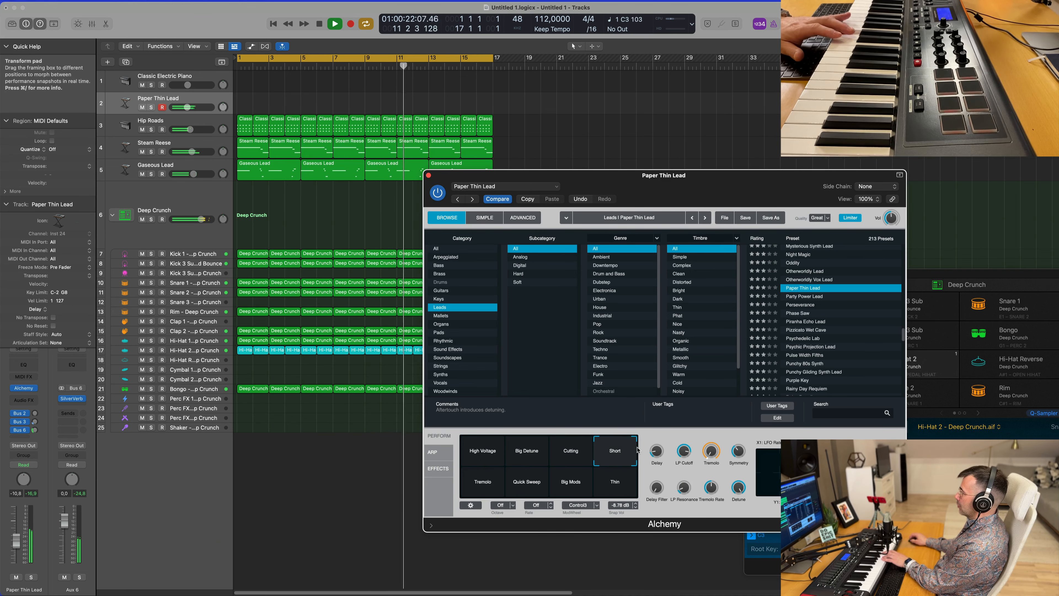
pyautogui.click(529, 485)
pyautogui.click(486, 490)
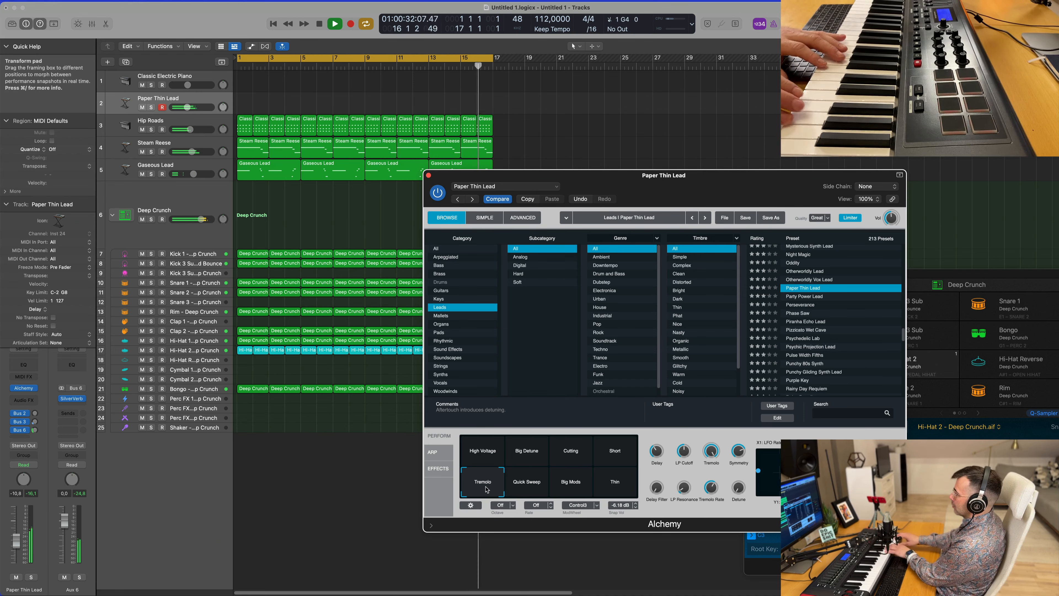
pyautogui.click(525, 482)
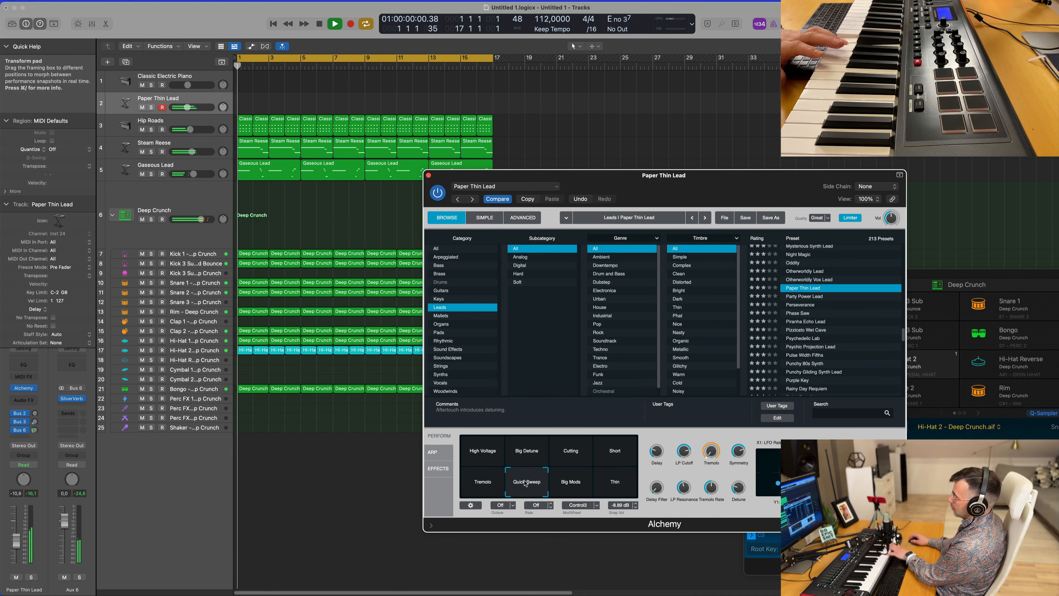
pyautogui.click(574, 483)
pyautogui.click(621, 488)
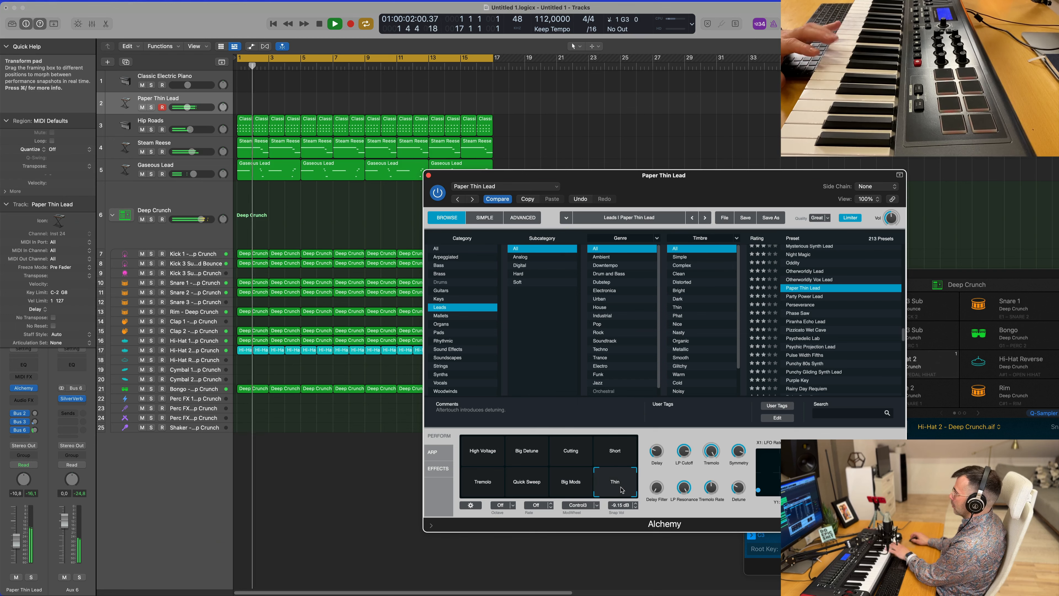
# Try the Party Power Lead and Piranha Echo Lead presets, switching the latter to its Forever snapshot
pyautogui.click(816, 297)
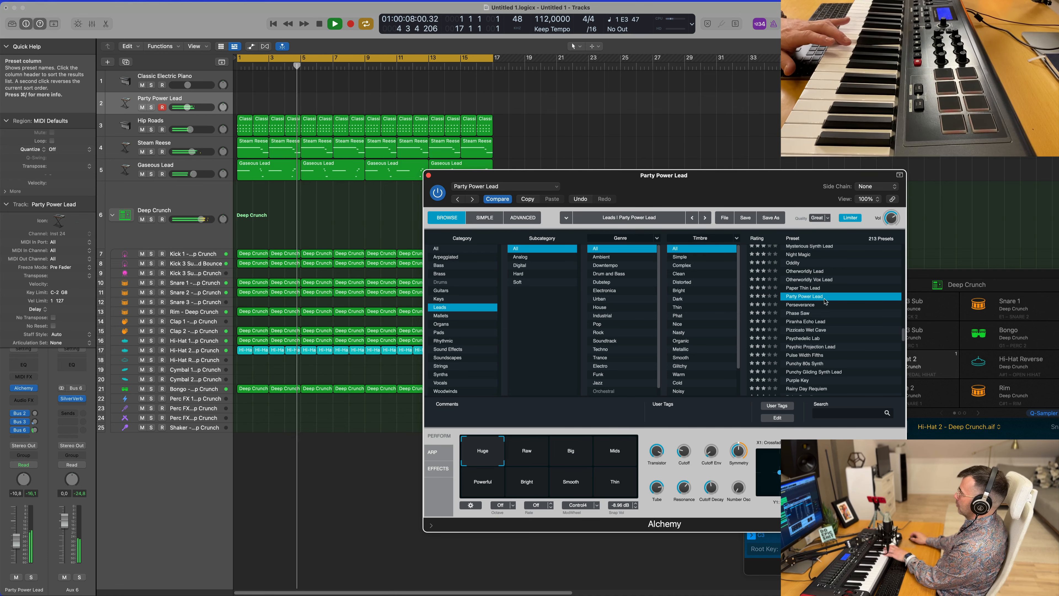
pyautogui.click(829, 322)
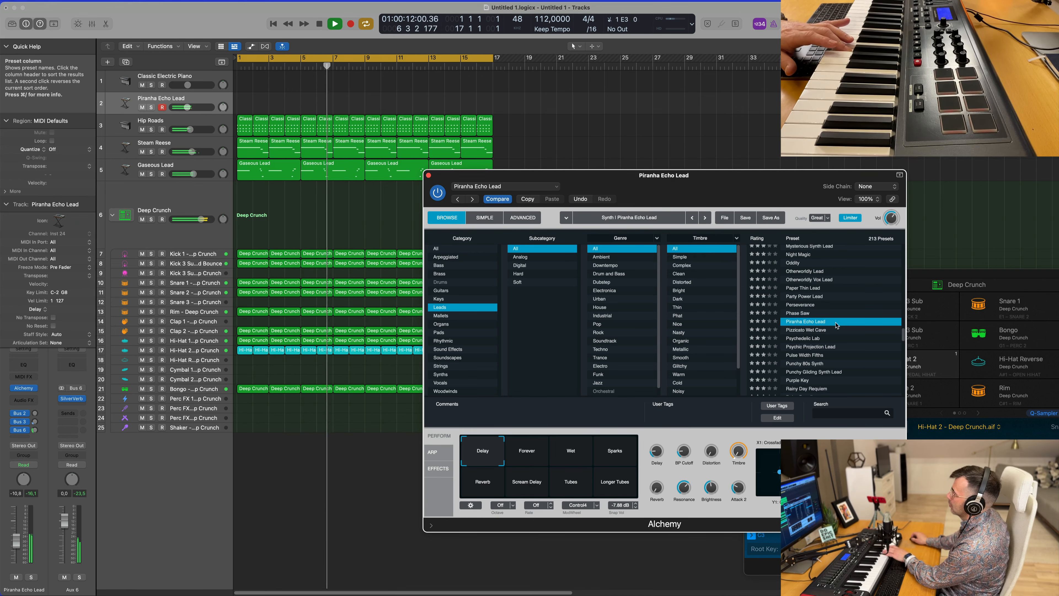
pyautogui.scroll(-2, 836, 326)
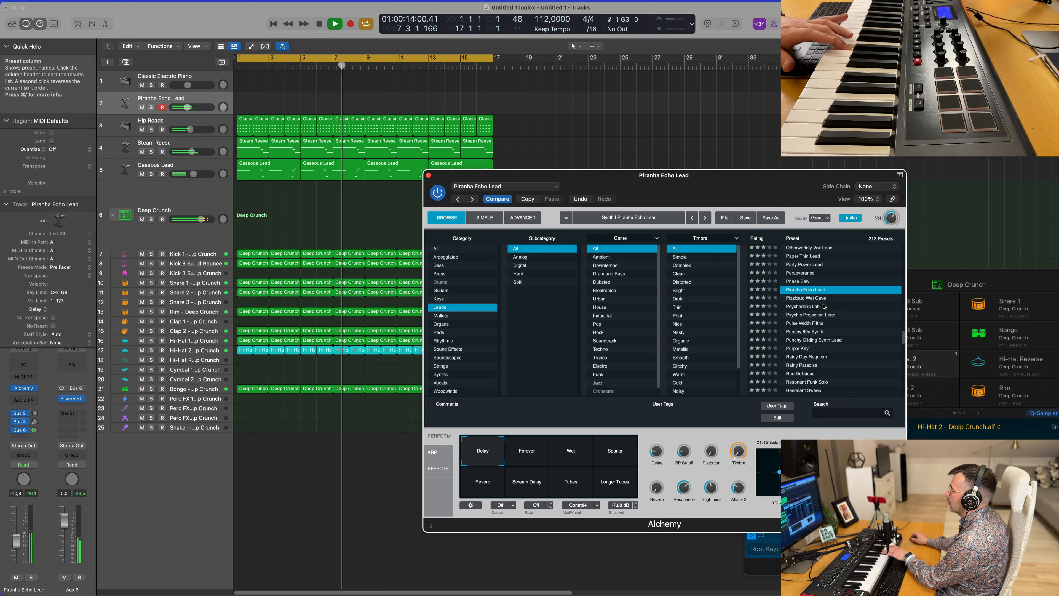
pyautogui.click(533, 453)
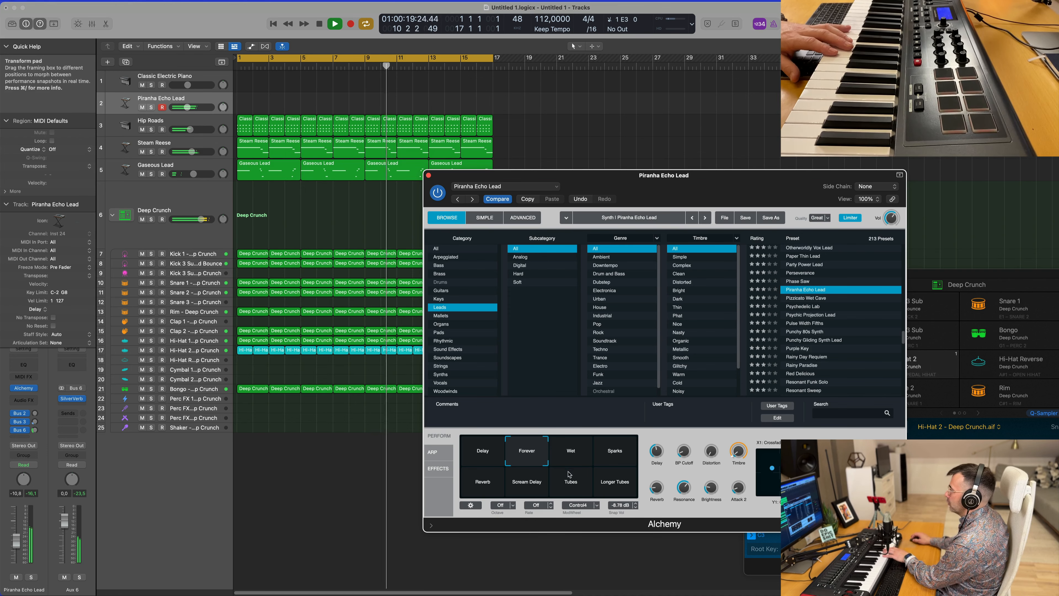
# Load the Psychedelic Lab preset and audition its Heavy LFO, Machines, Animated, High Gate, Squeezing and Interference snapshots
pyautogui.click(817, 307)
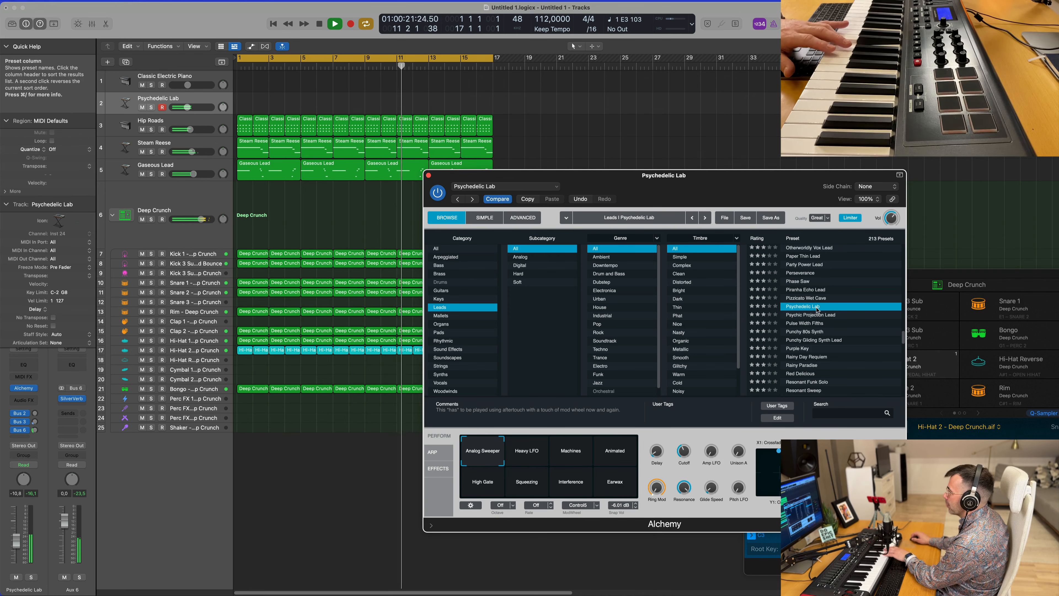
pyautogui.click(534, 458)
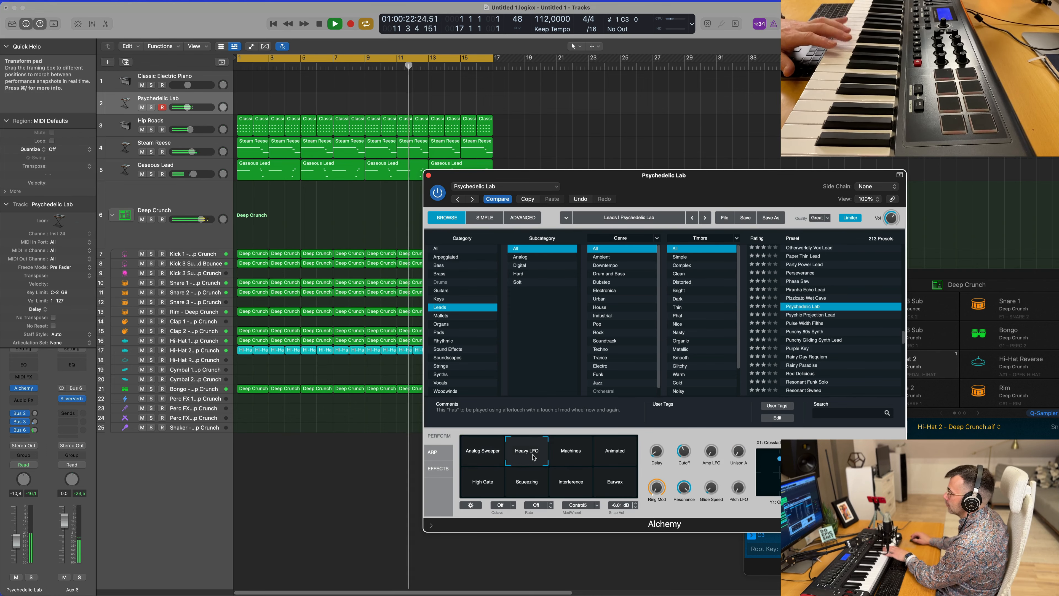
pyautogui.click(578, 457)
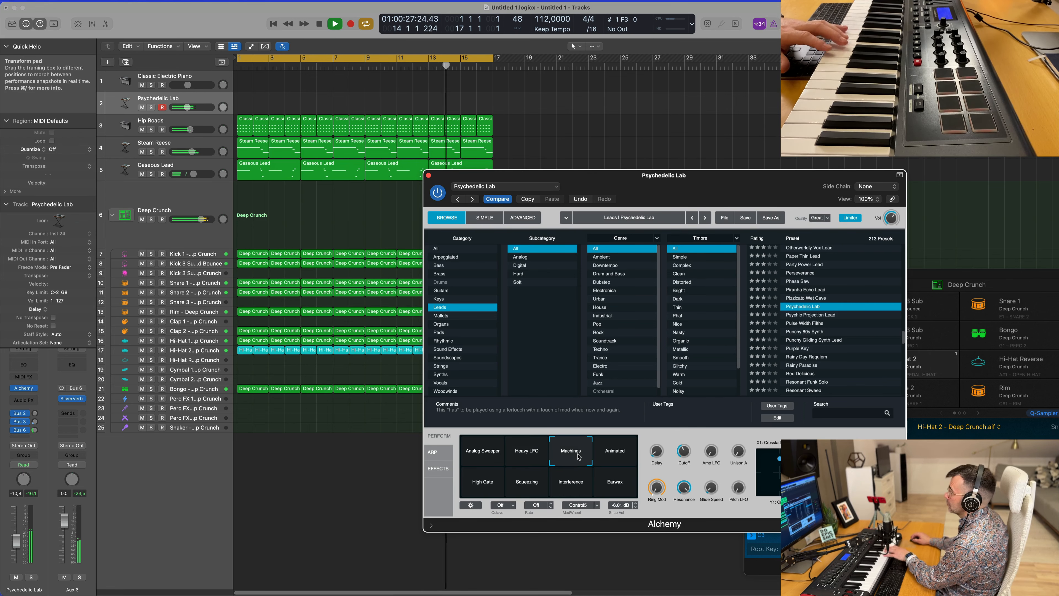
pyautogui.click(613, 456)
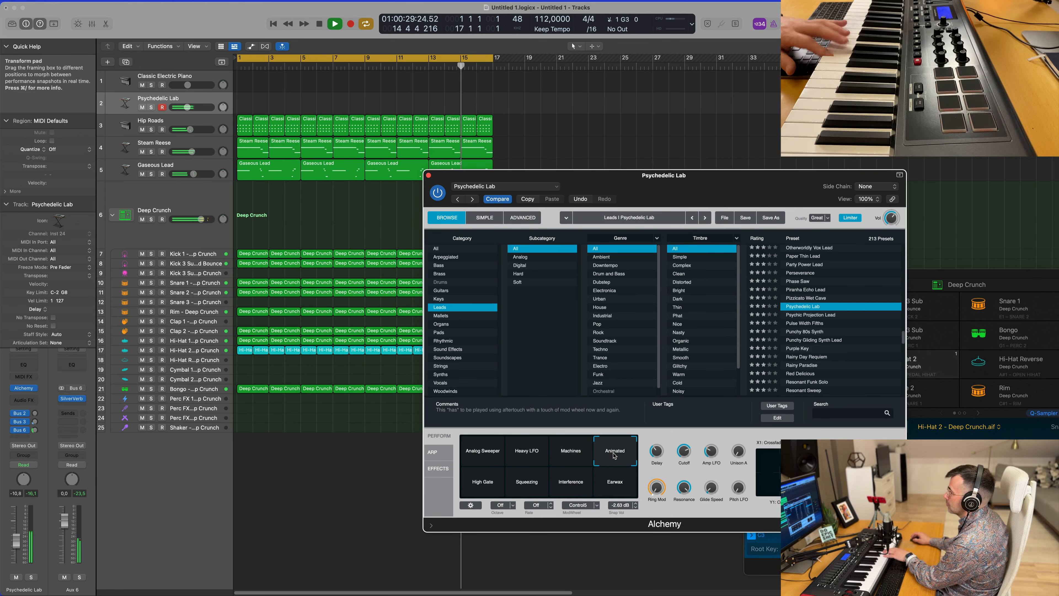
pyautogui.click(483, 482)
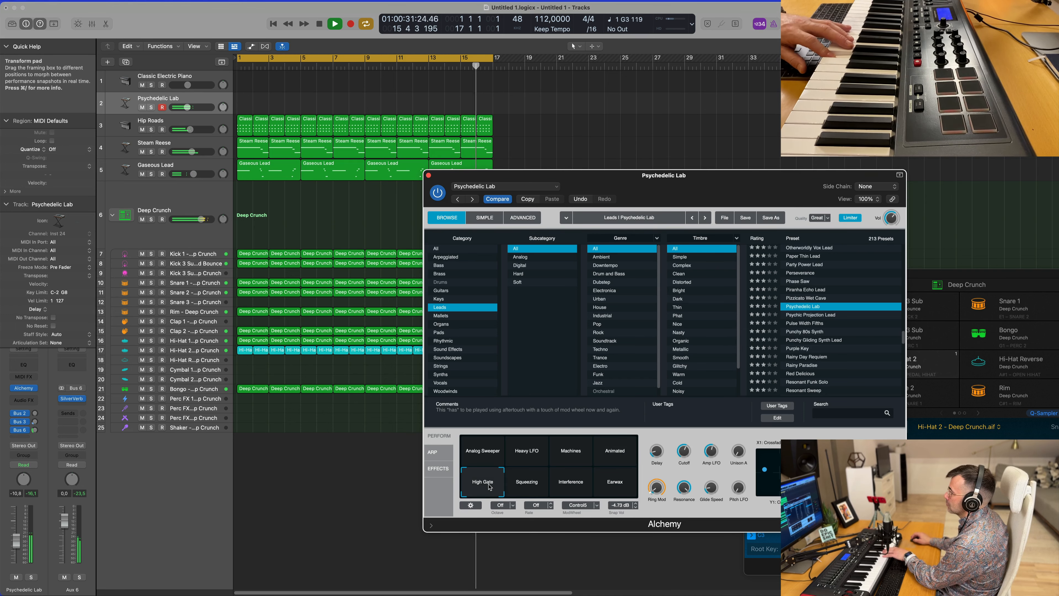
pyautogui.click(520, 489)
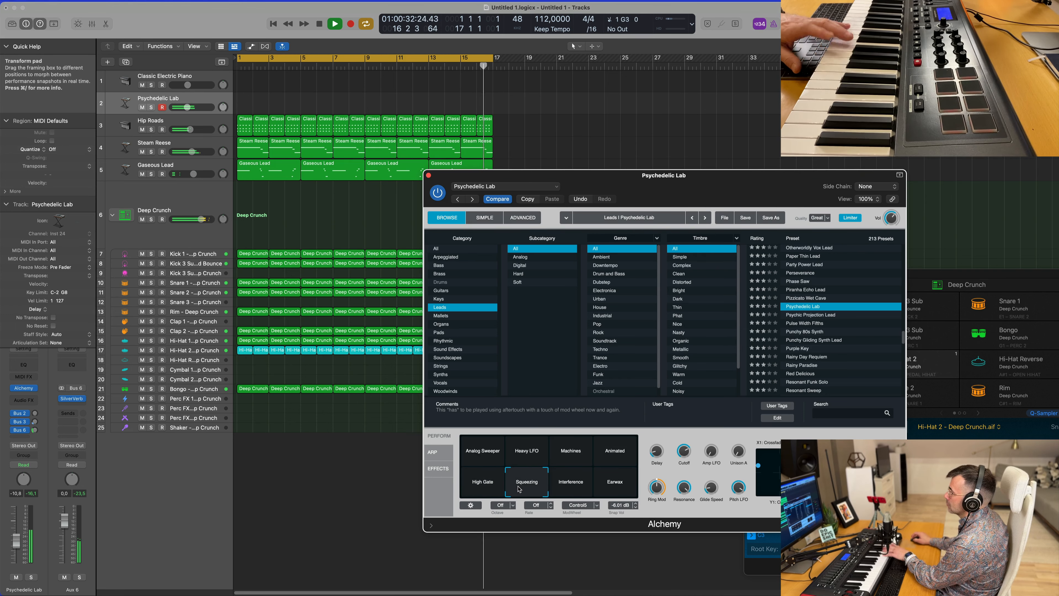
pyautogui.click(572, 487)
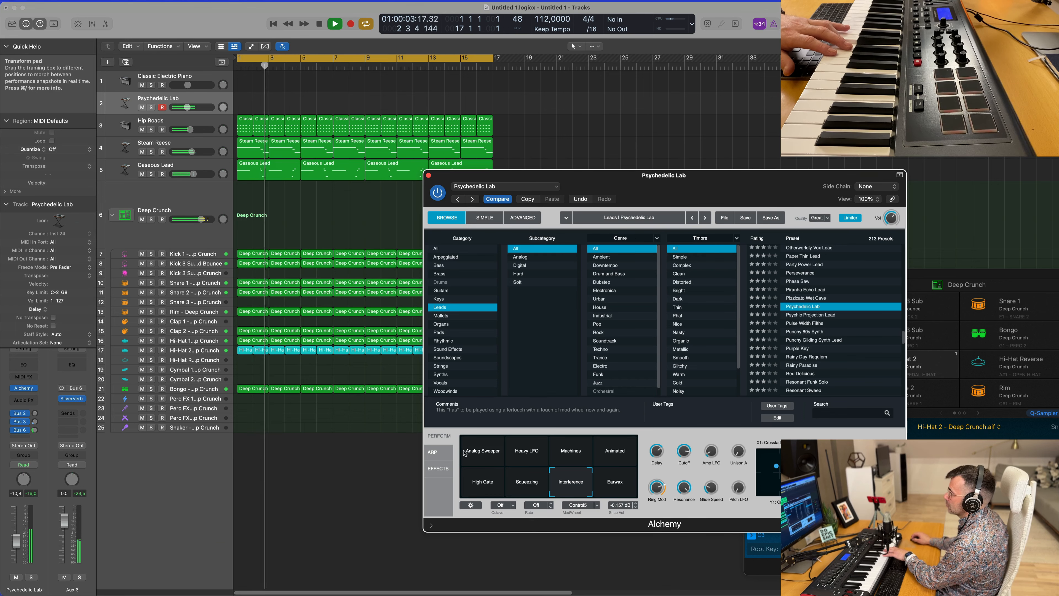
# Return to Psychedelic Lab's Analog Sweeper snapshot and compare it with High Gate, Squeezing, Interference and Earwax
pyautogui.click(471, 456)
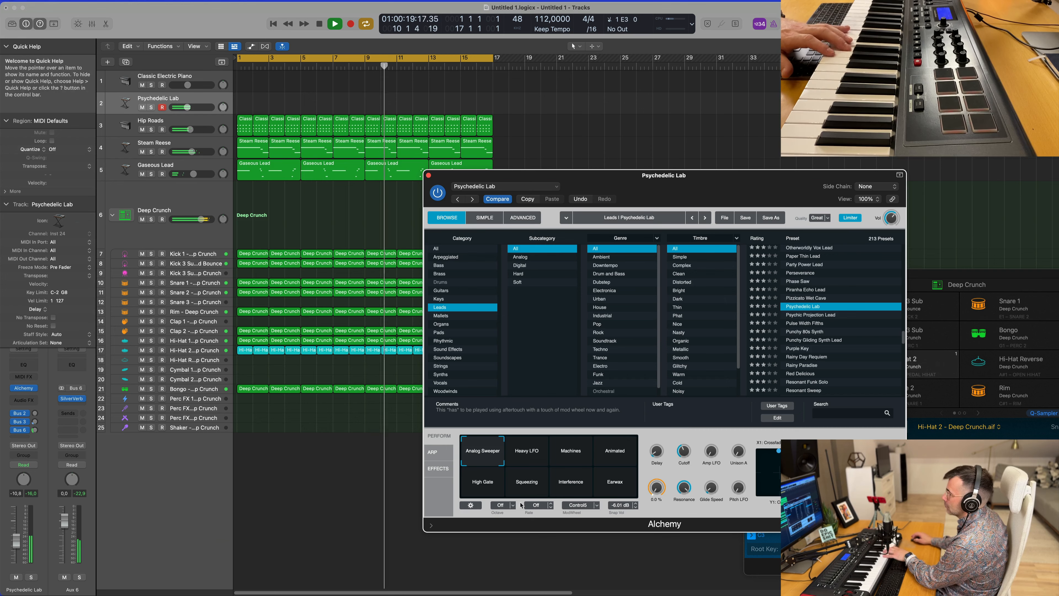
pyautogui.click(490, 486)
pyautogui.click(526, 485)
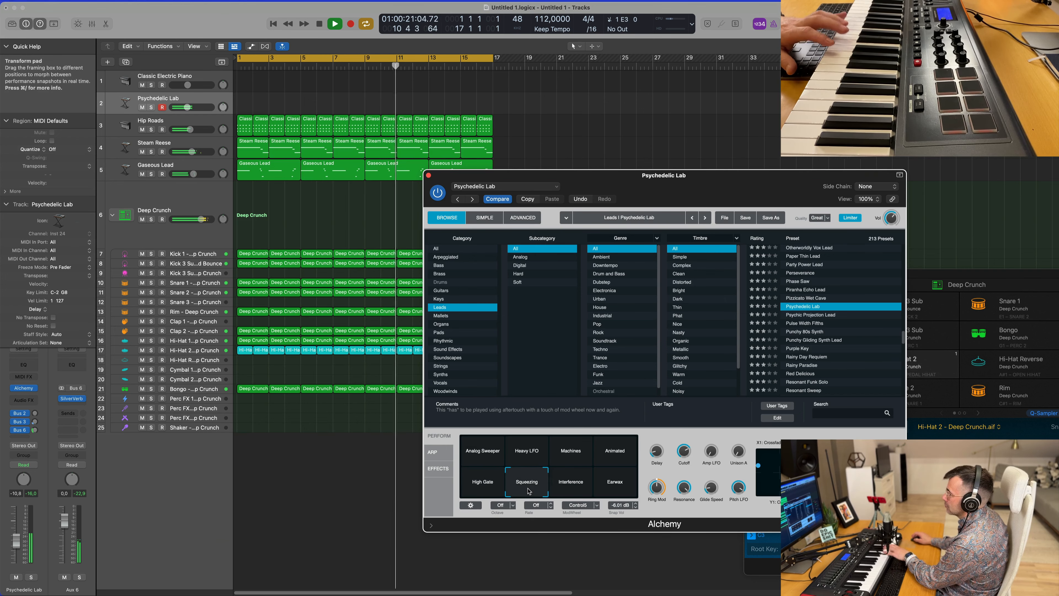
pyautogui.click(571, 484)
pyautogui.click(617, 484)
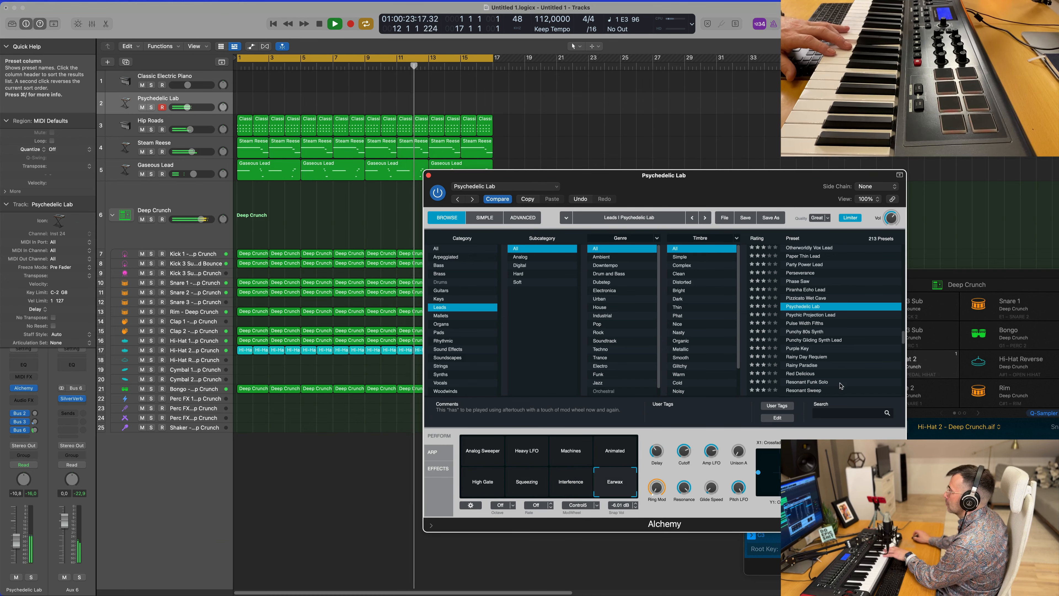
# Load the Pulse Width Fifths preset and audition its Full Delay, Thin, Thin Room and Short snapshots
pyautogui.click(802, 323)
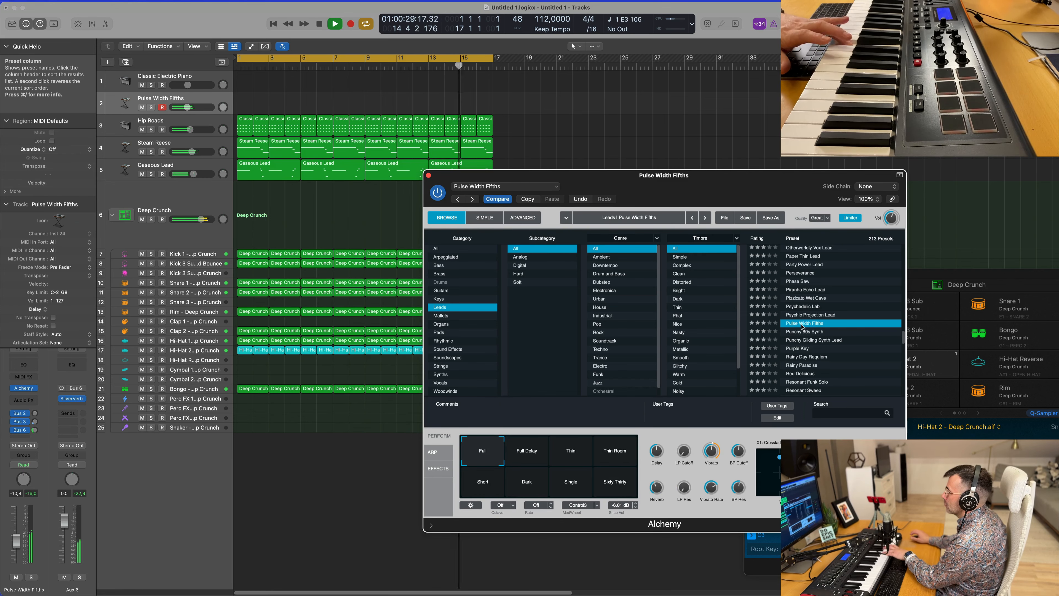
pyautogui.click(526, 455)
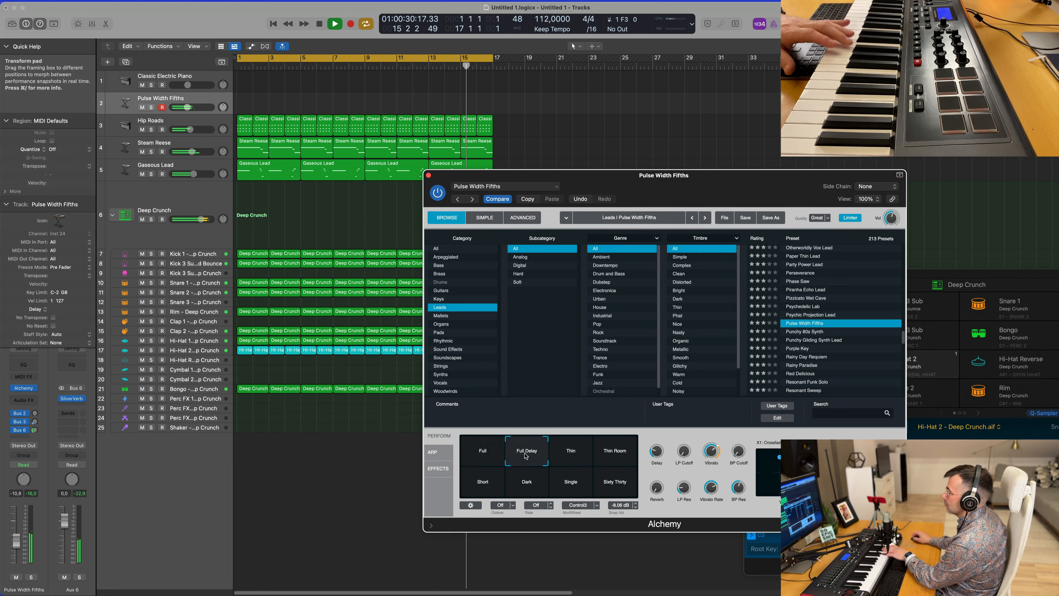
pyautogui.click(575, 453)
pyautogui.click(613, 451)
pyautogui.click(525, 454)
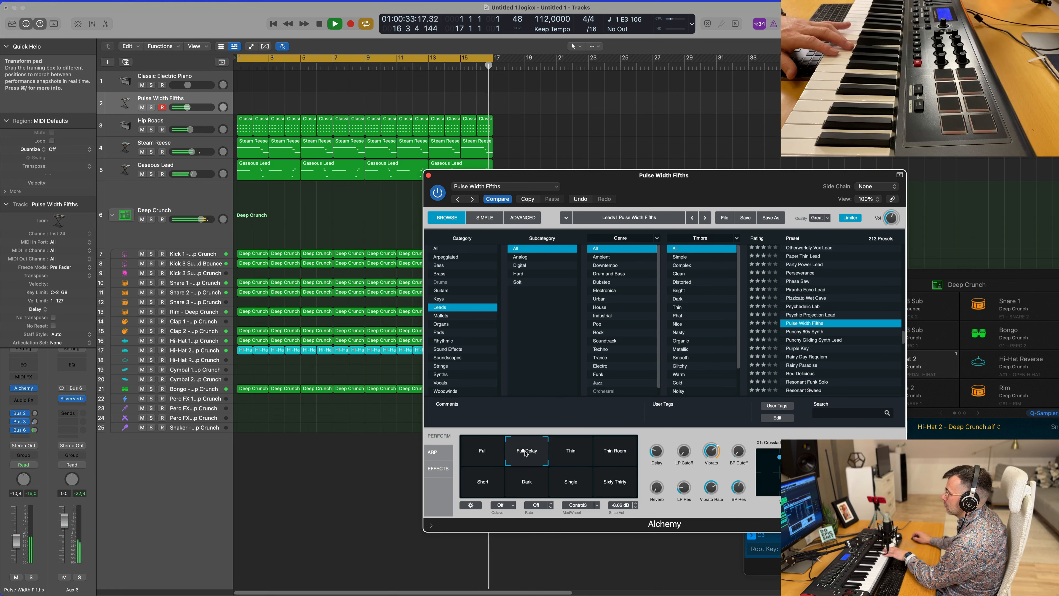
pyautogui.click(482, 482)
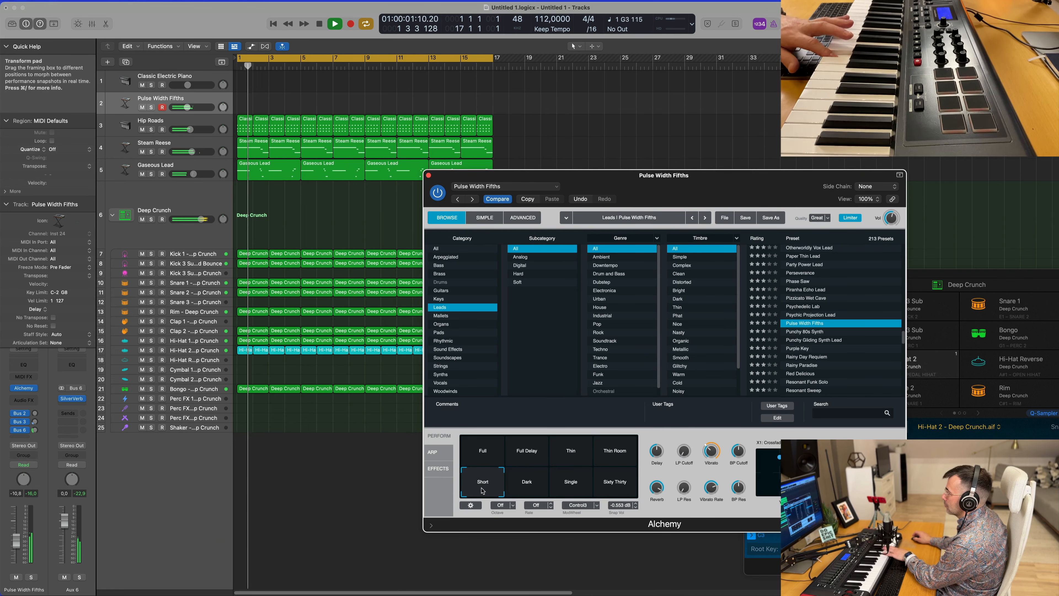
# Try the Punchy 80s Synth and Purple Key lead presets
pyautogui.click(811, 332)
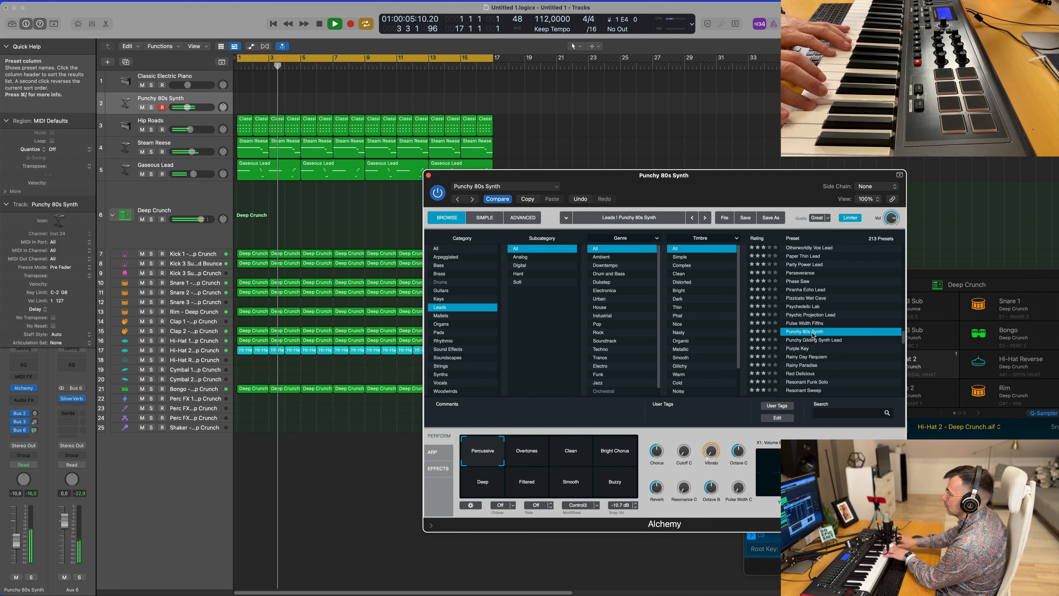
pyautogui.click(799, 349)
# Load the Resonant Funk Solo lead preset and raise the track's Bus 6 send level
pyautogui.scroll(-3, 830, 358)
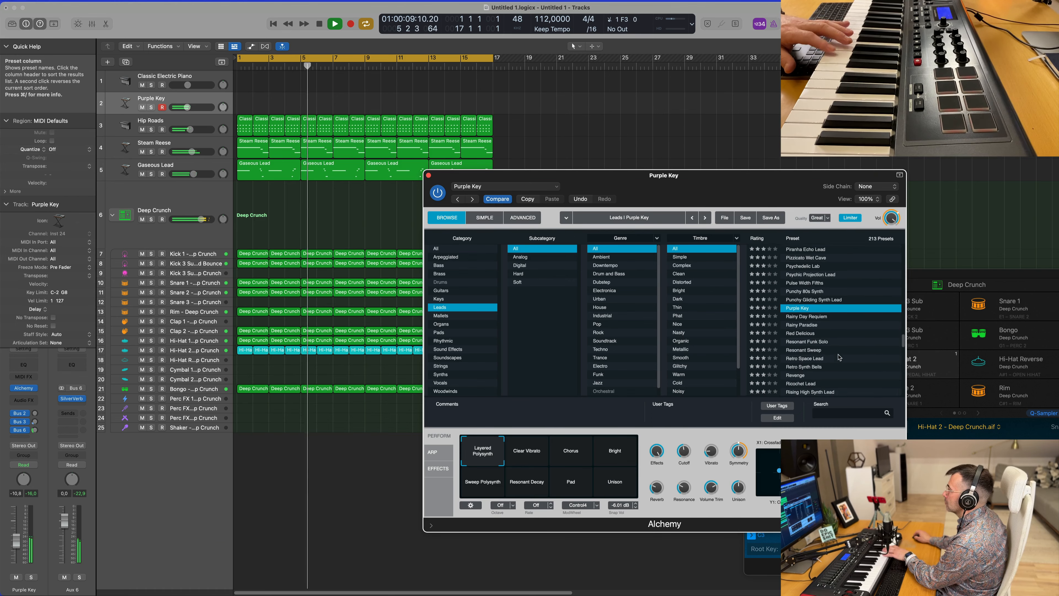
pyautogui.click(825, 334)
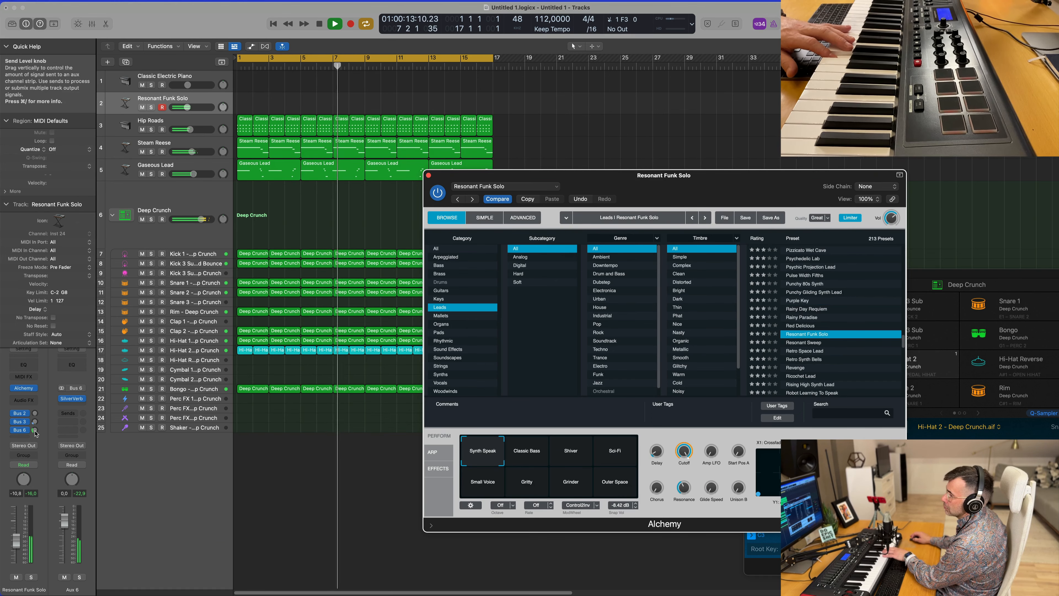
pyautogui.moveTo(35, 430); pyautogui.dragTo(35, 421)
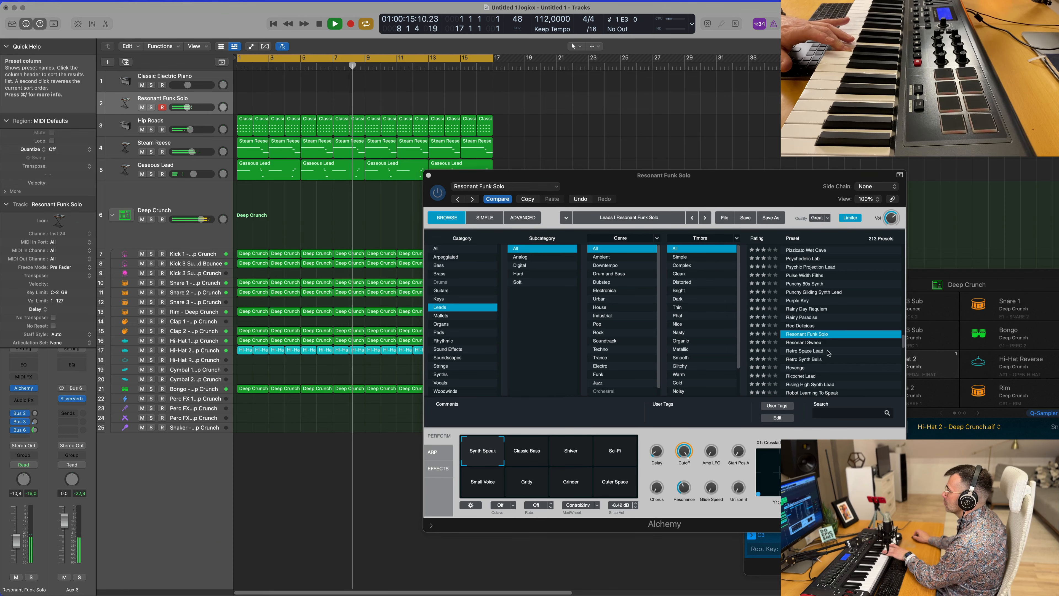
# Try the Retro Synth Bells lead preset, load Revenge instead, and choose its Hairy snapshot after trying Room Ring
pyautogui.scroll(-3, 815, 330)
pyautogui.click(806, 319)
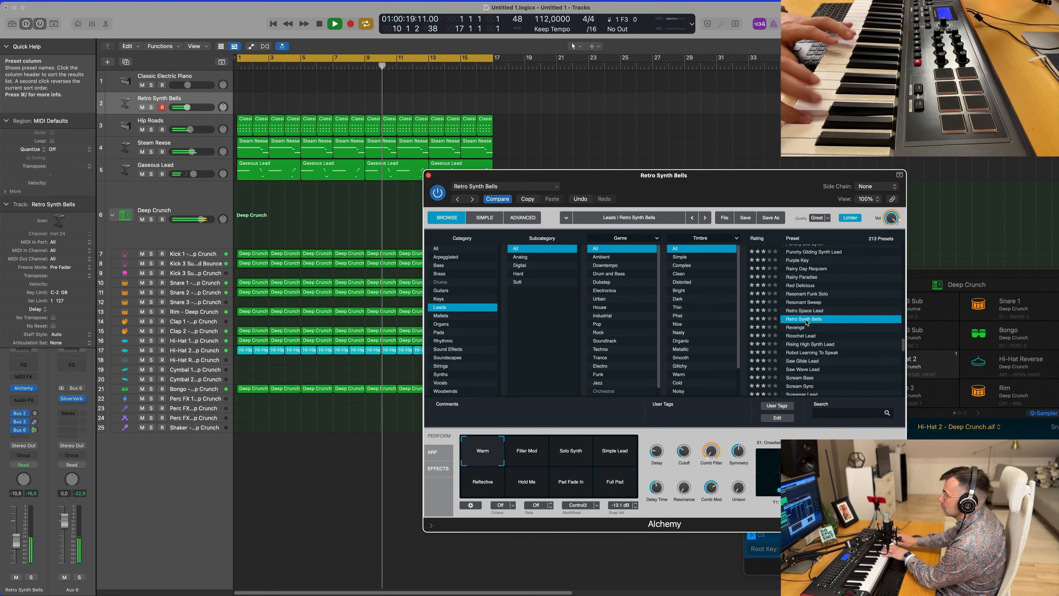
pyautogui.click(797, 328)
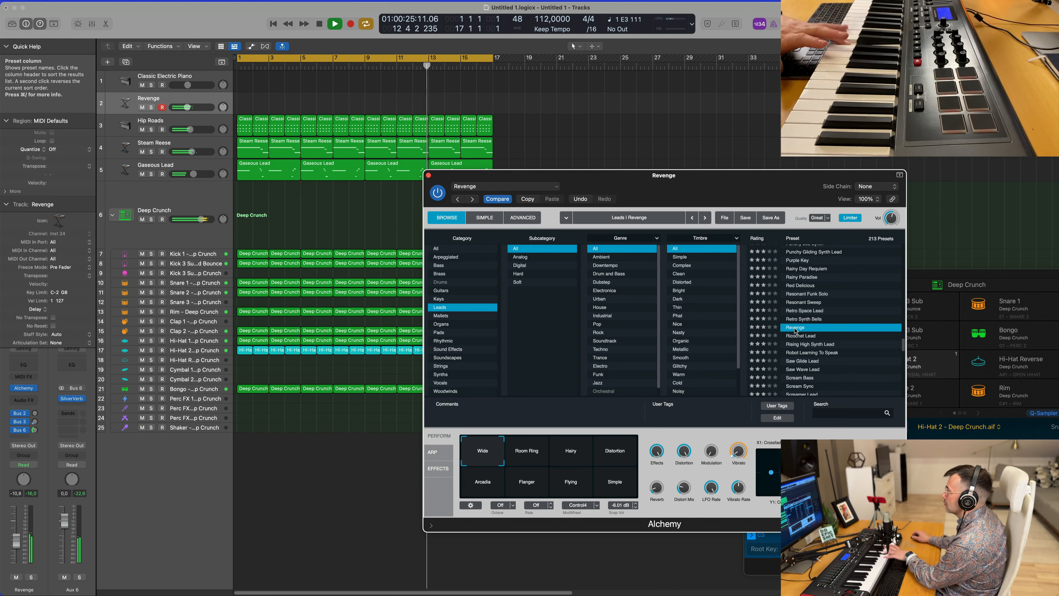
pyautogui.click(543, 458)
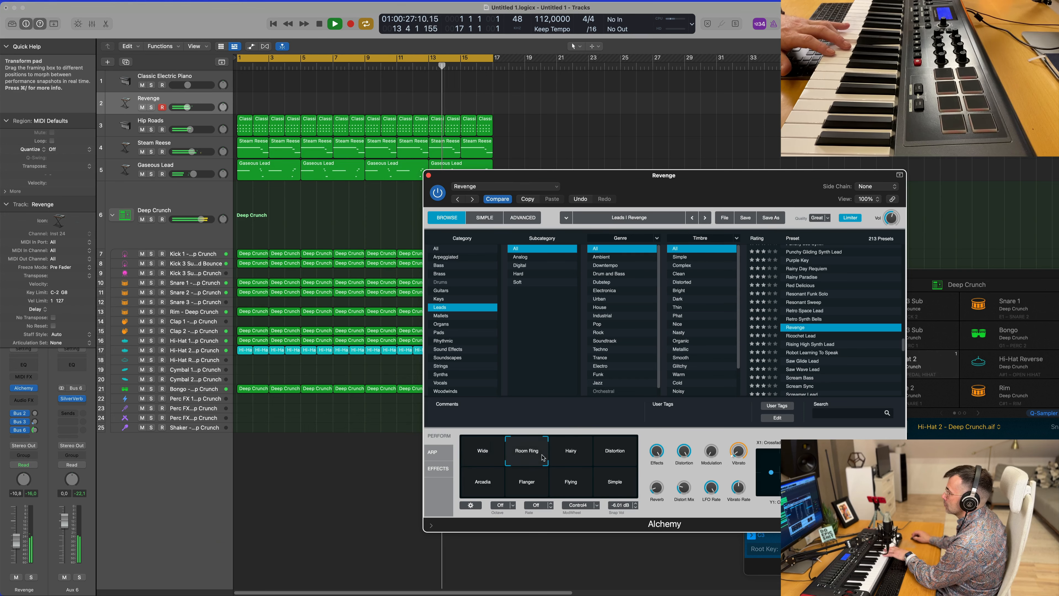
pyautogui.click(571, 456)
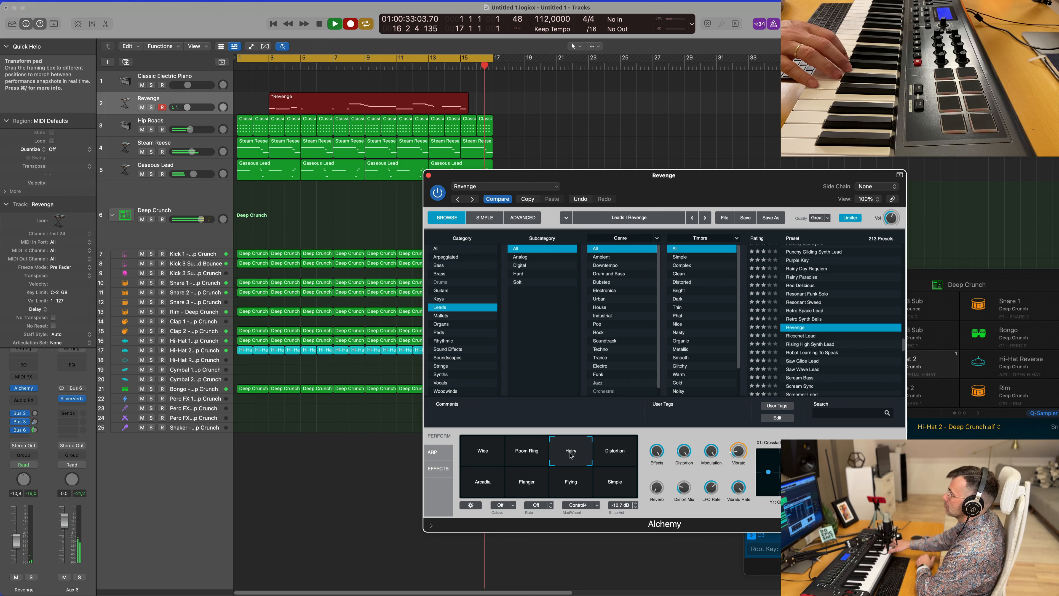
# Record a lead melody on the Revenge track across the 16-bar loop and play it back from the start
pyautogui.press('space')
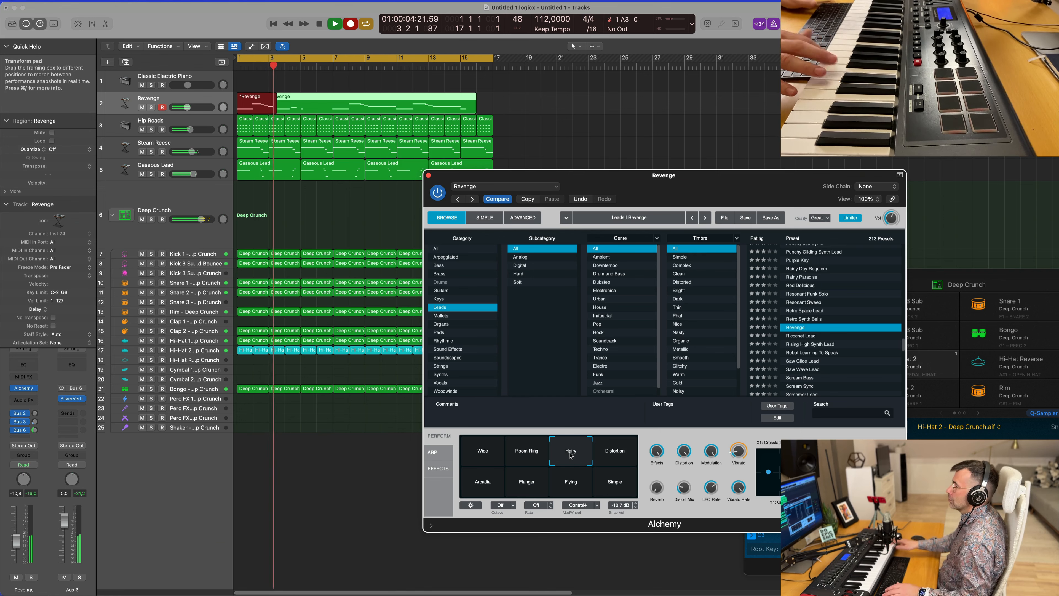
pyautogui.press('space')
pyautogui.press('space')
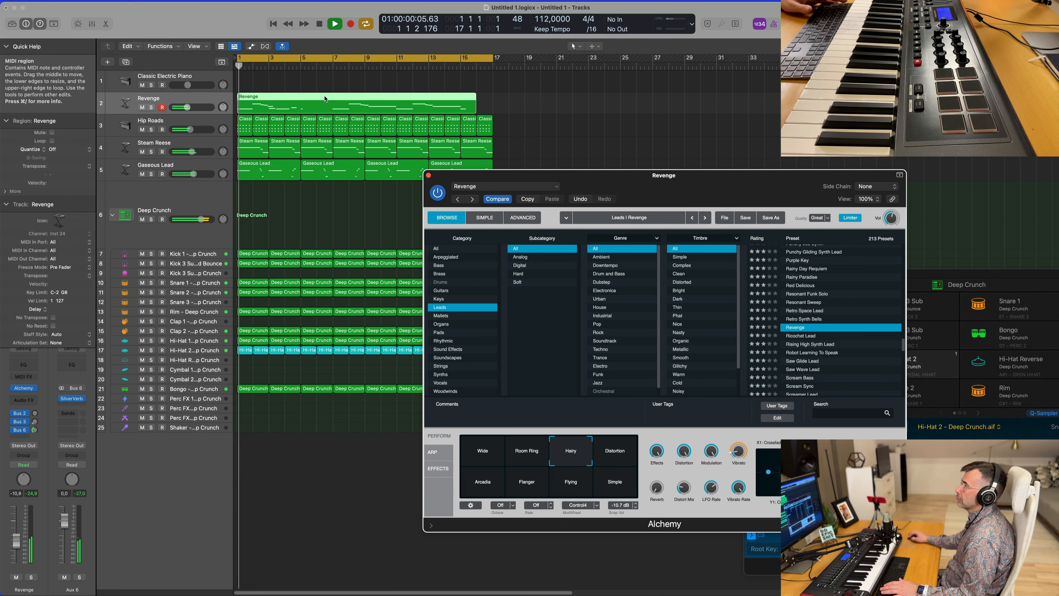
# Open the recorded Revenge region in the Piano Roll and quantize all its notes to 1/16 Note
pyautogui.doubleClick(326, 99)
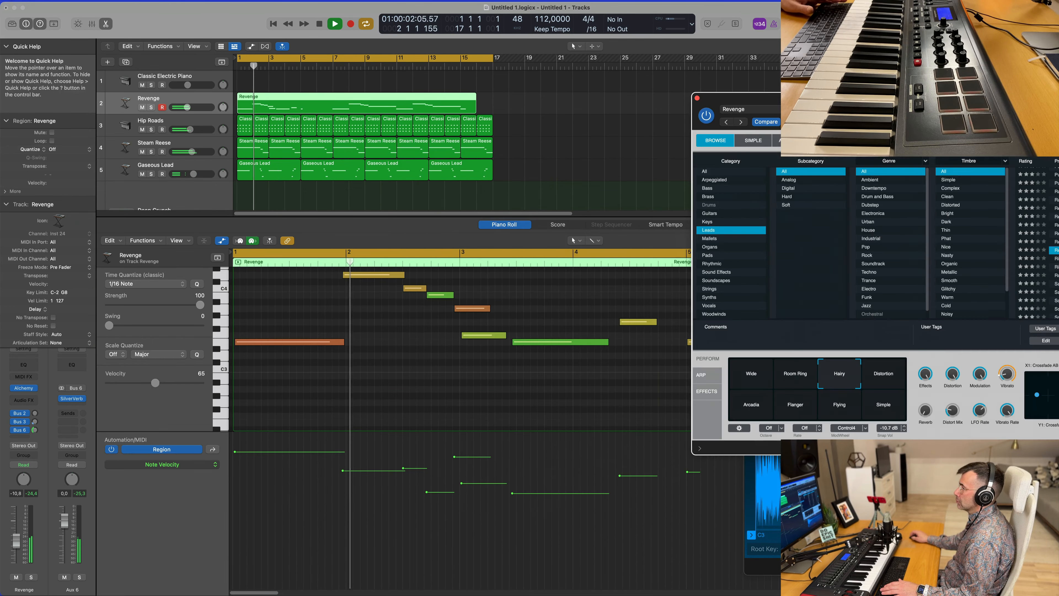
pyautogui.click(412, 375)
pyautogui.press('super+a')
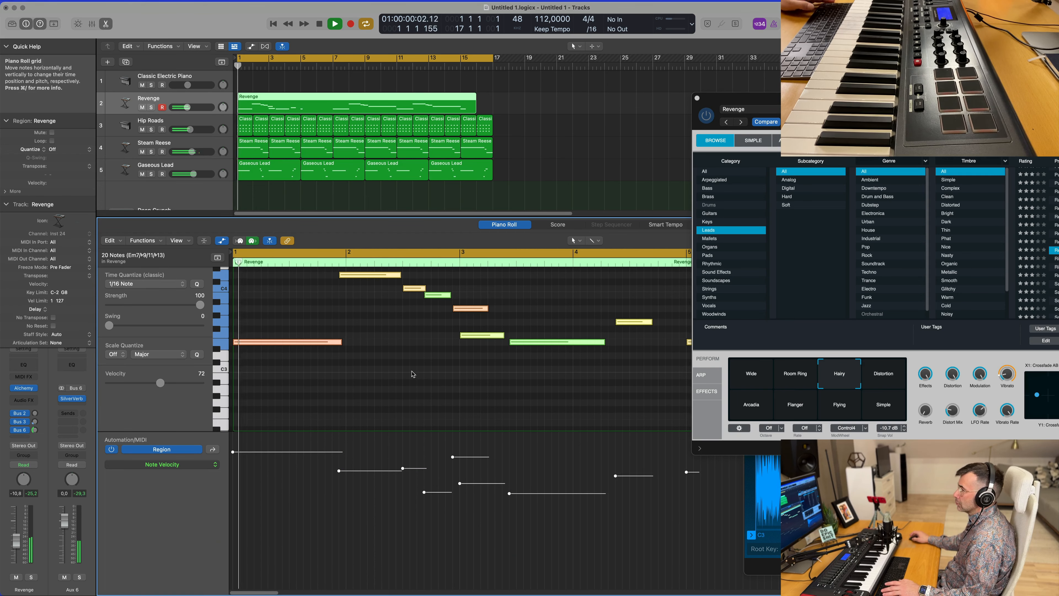
pyautogui.click(377, 342)
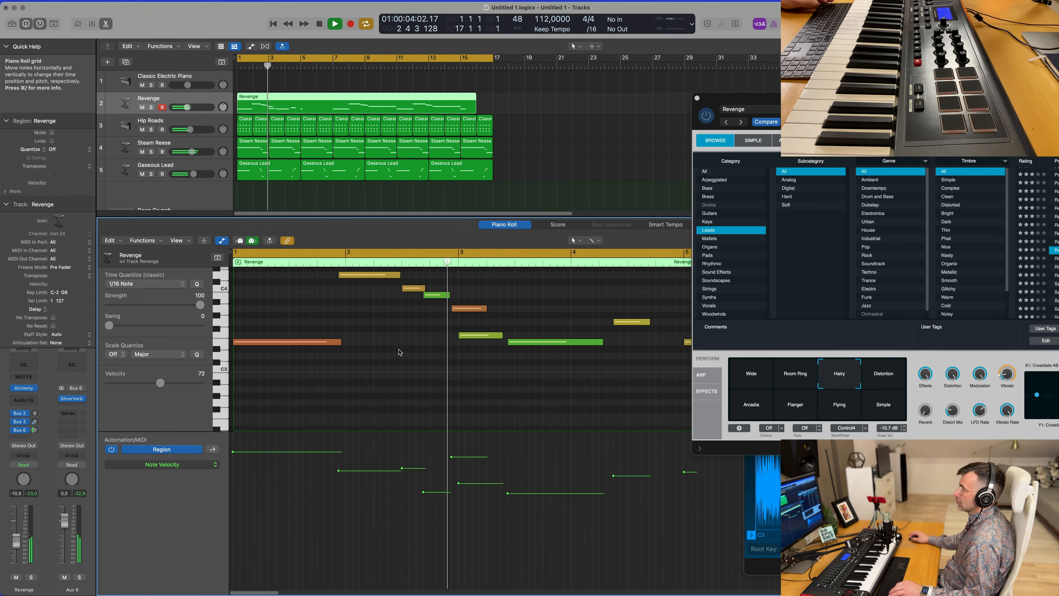
# Delete the low note that starts at bar 3 of the Revenge region
pyautogui.click(480, 336)
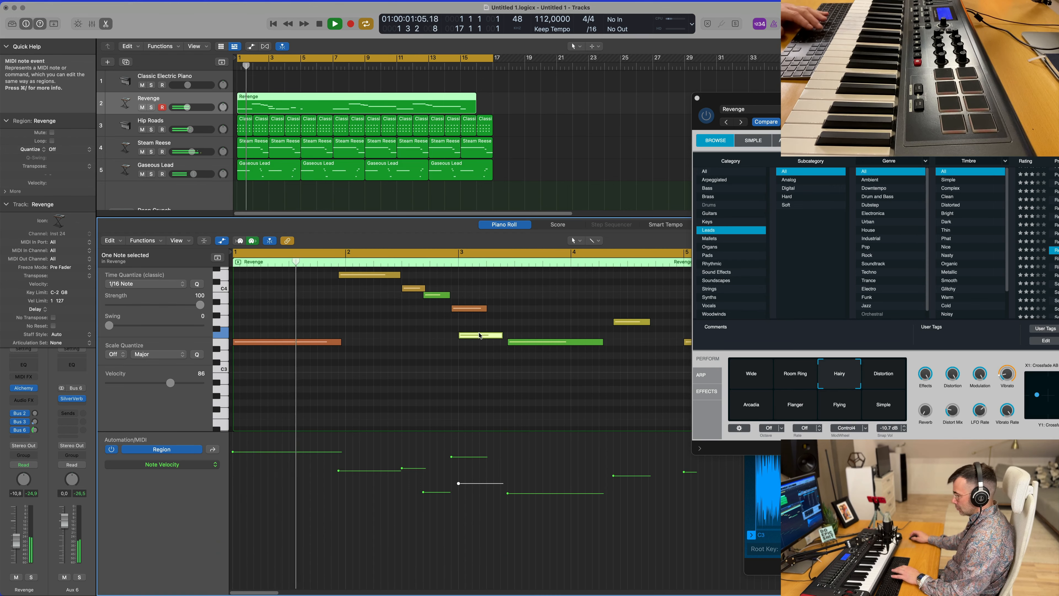
pyautogui.press('Delete')
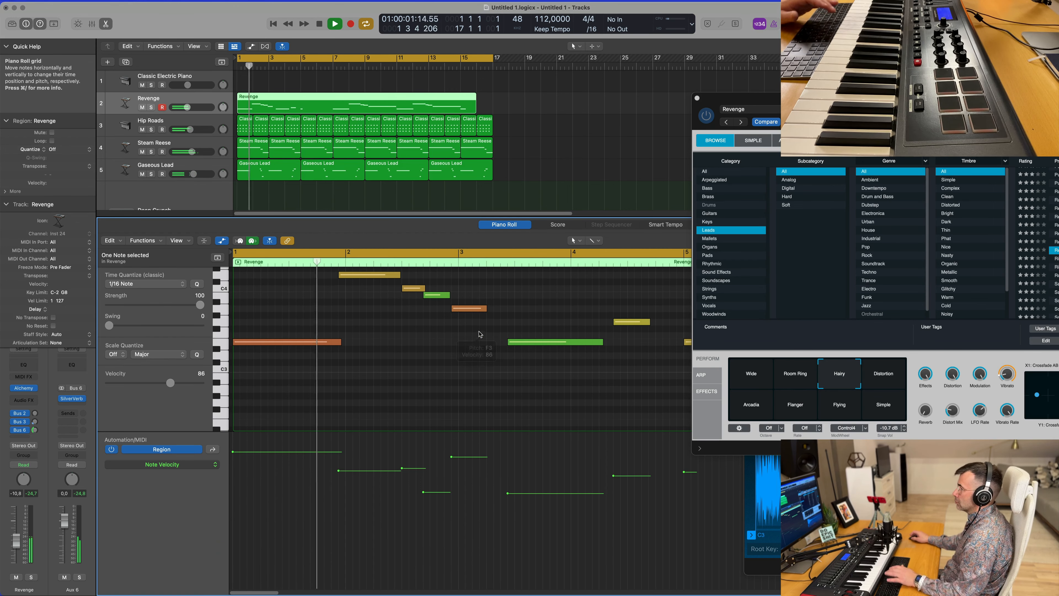
pyautogui.hscroll(-1, 480, 336)
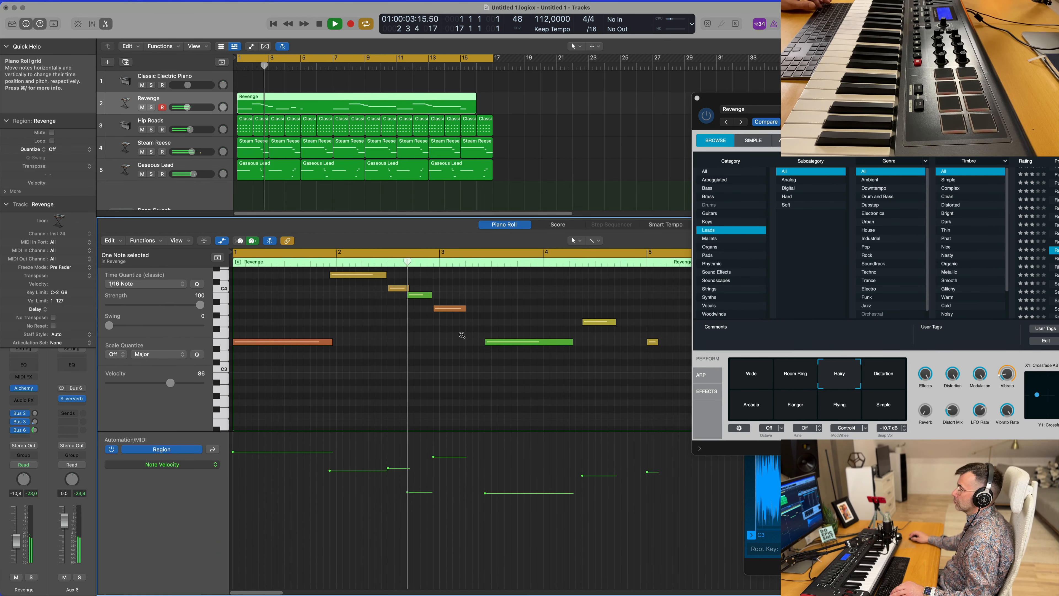
pyautogui.hscroll(-1, 462, 335)
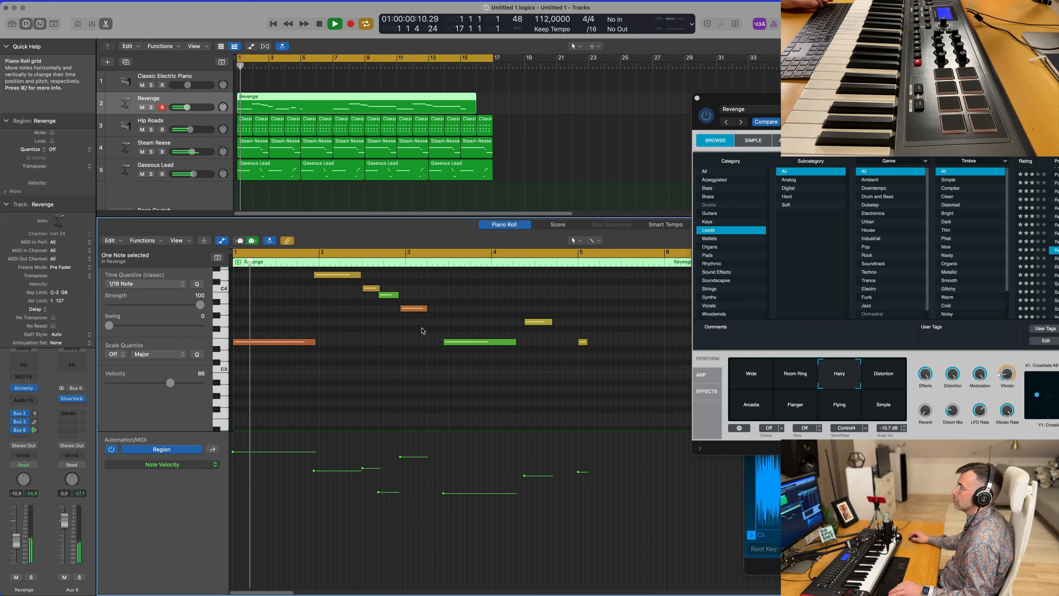
# Shift the short note before bar 3 a sixteenth later and lengthen the three earlier notes to close the gaps
pyautogui.hscroll(2, 421, 330)
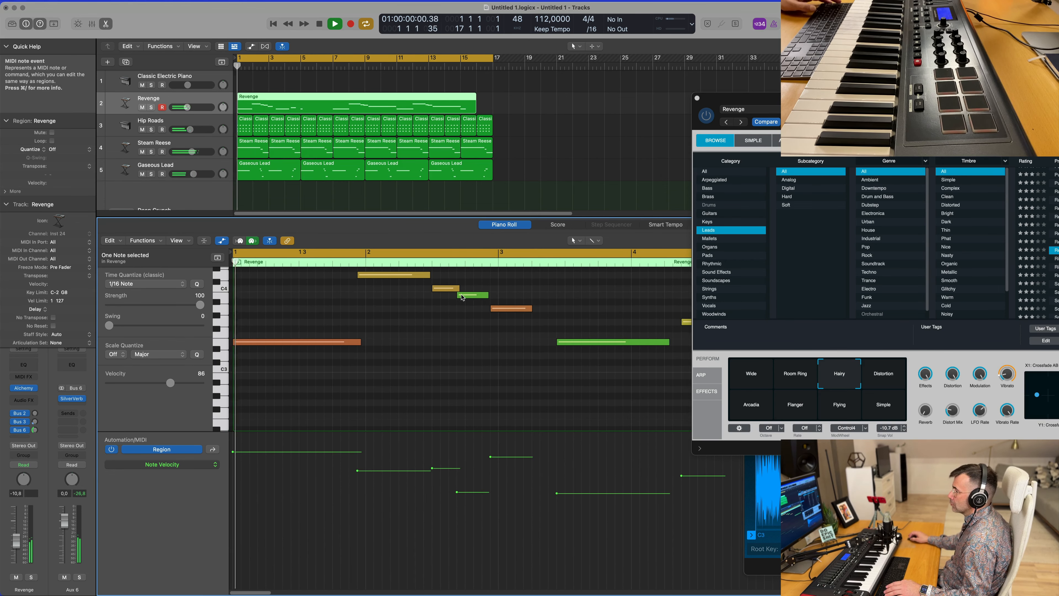
pyautogui.moveTo(478, 299); pyautogui.dragTo(437, 273)
pyautogui.press('Return')
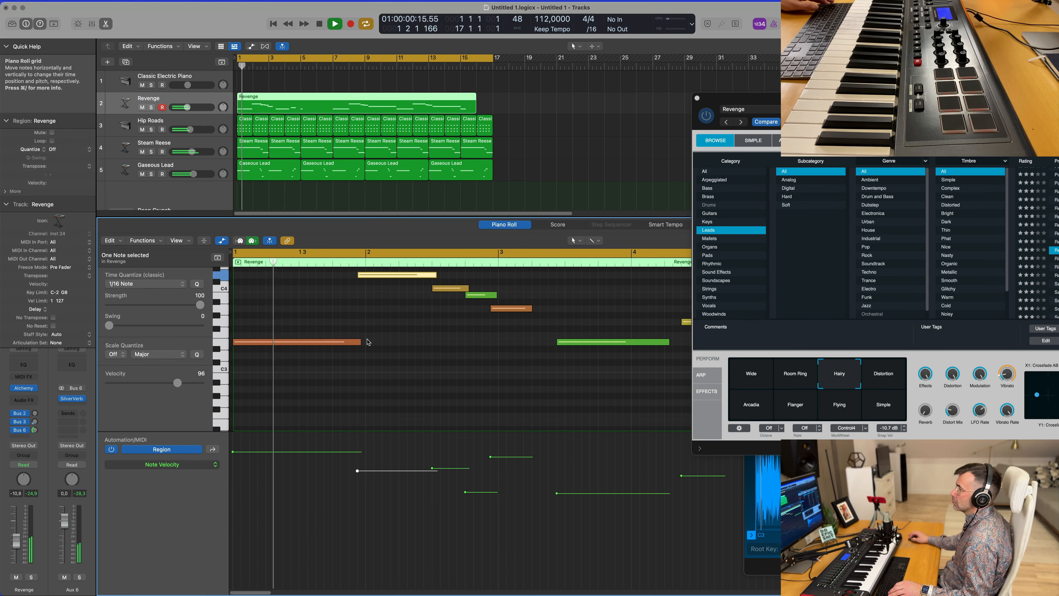
pyautogui.moveTo(361, 343); pyautogui.dragTo(366, 343)
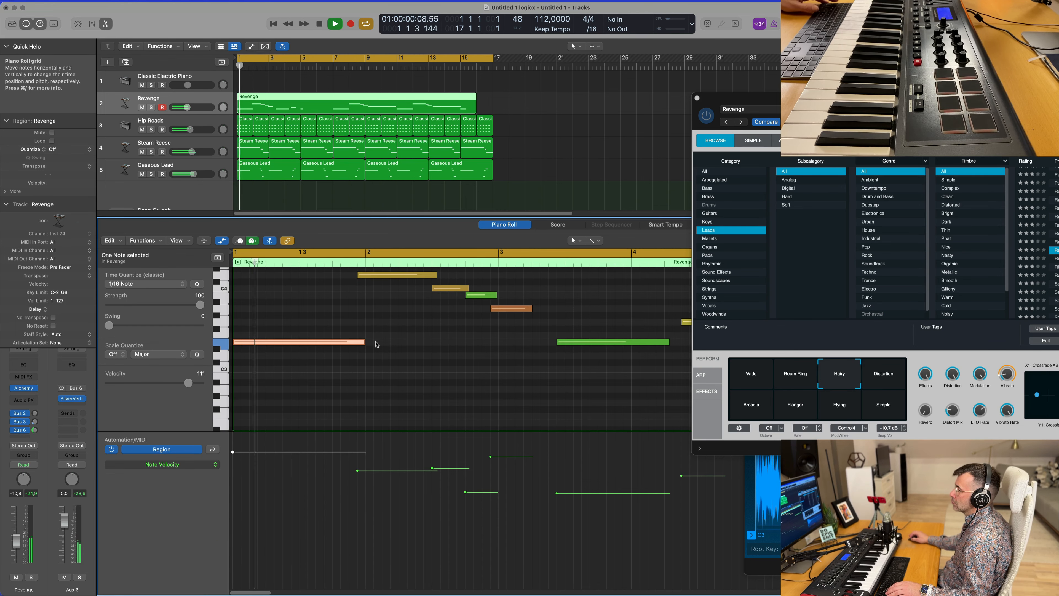
pyautogui.click(328, 508)
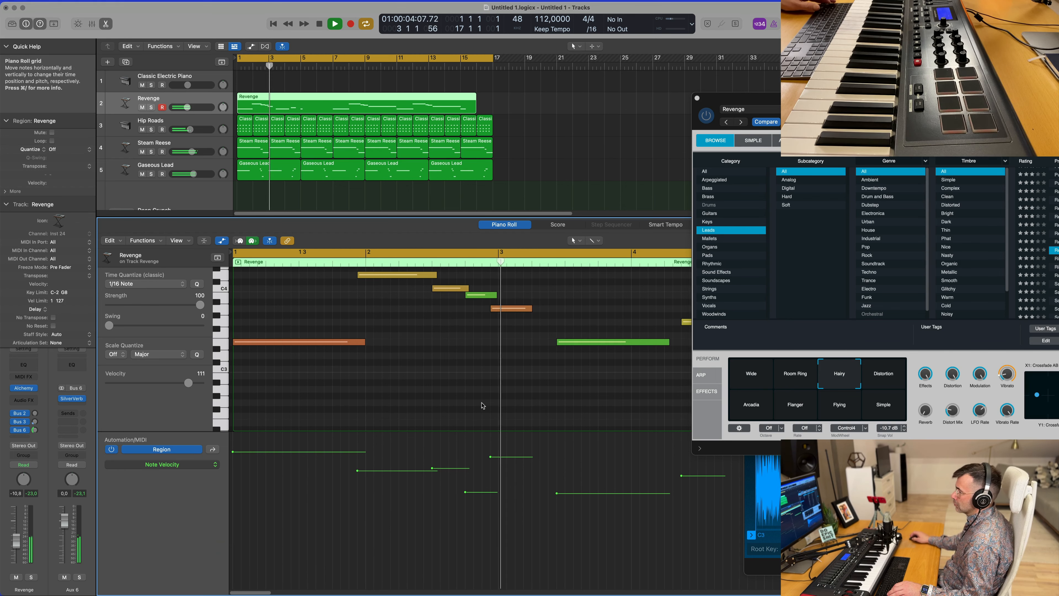
# Move the note near bar 3 exactly onto the bar line and delete the three notes following it up to bar 5
pyautogui.moveTo(527, 310); pyautogui.dragTo(536, 310)
pyautogui.press('super+Left')
pyautogui.press('super+Left')
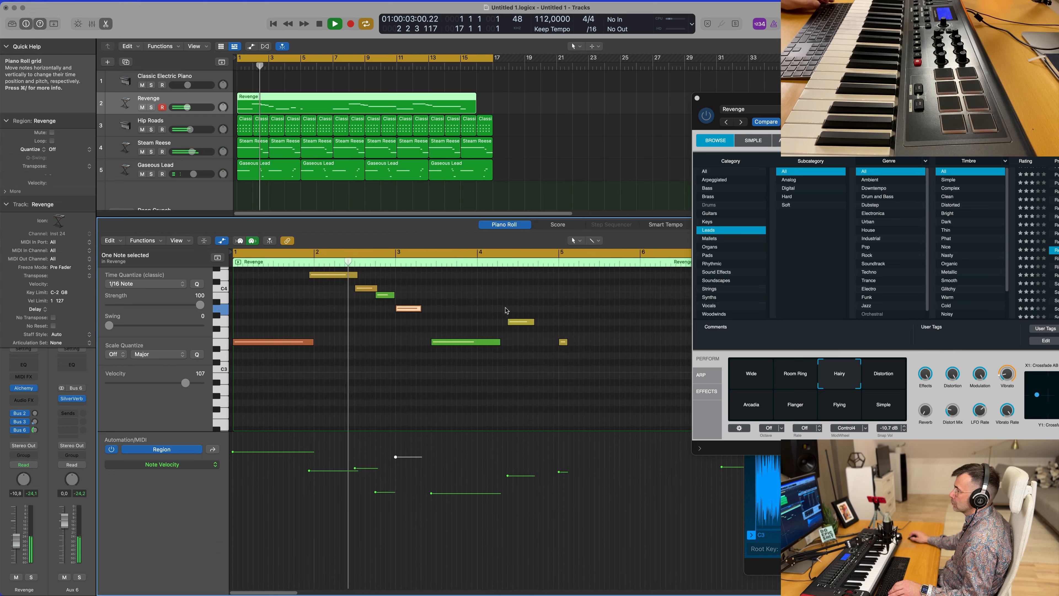
pyautogui.moveTo(454, 310); pyautogui.dragTo(586, 357)
pyautogui.press('Delete')
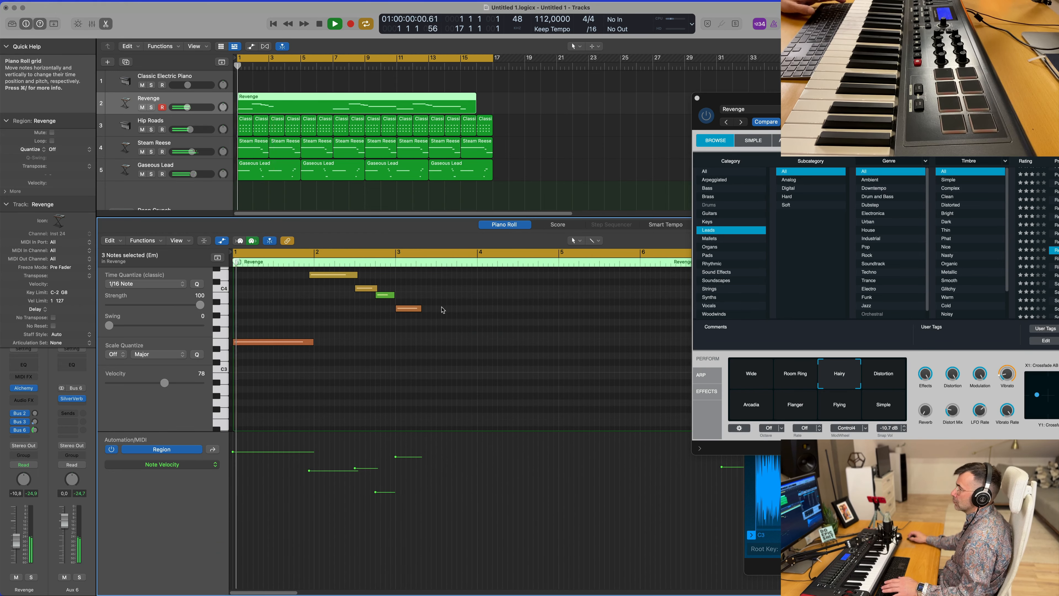
# Lengthen the note at bar 3 until it ends about three quarters through bar 4, and play the phrase
pyautogui.moveTo(419, 308); pyautogui.dragTo(481, 309)
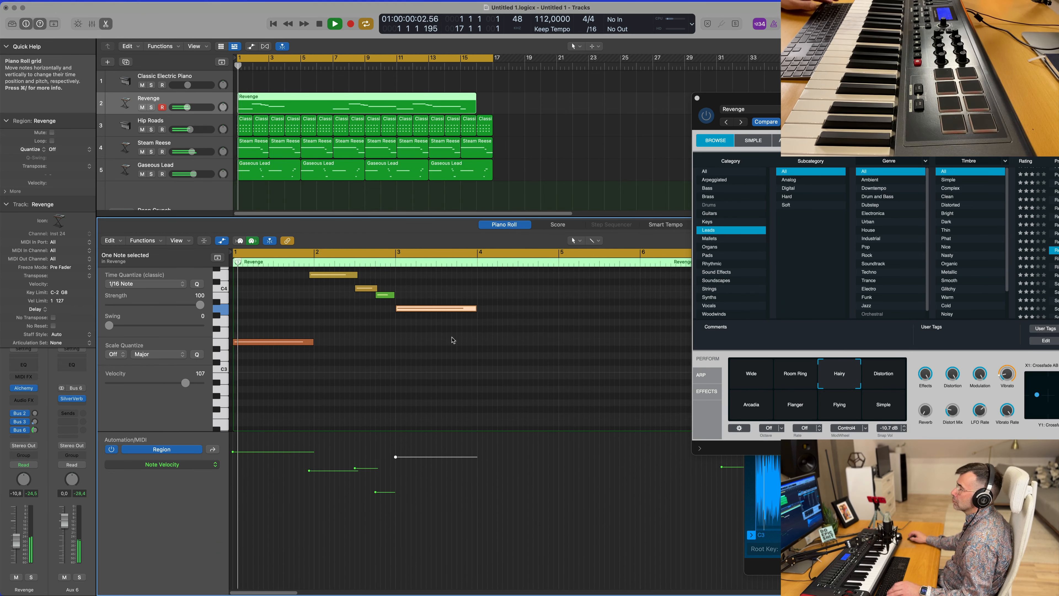
pyautogui.click(428, 354)
pyautogui.scroll(-1, 413, 362)
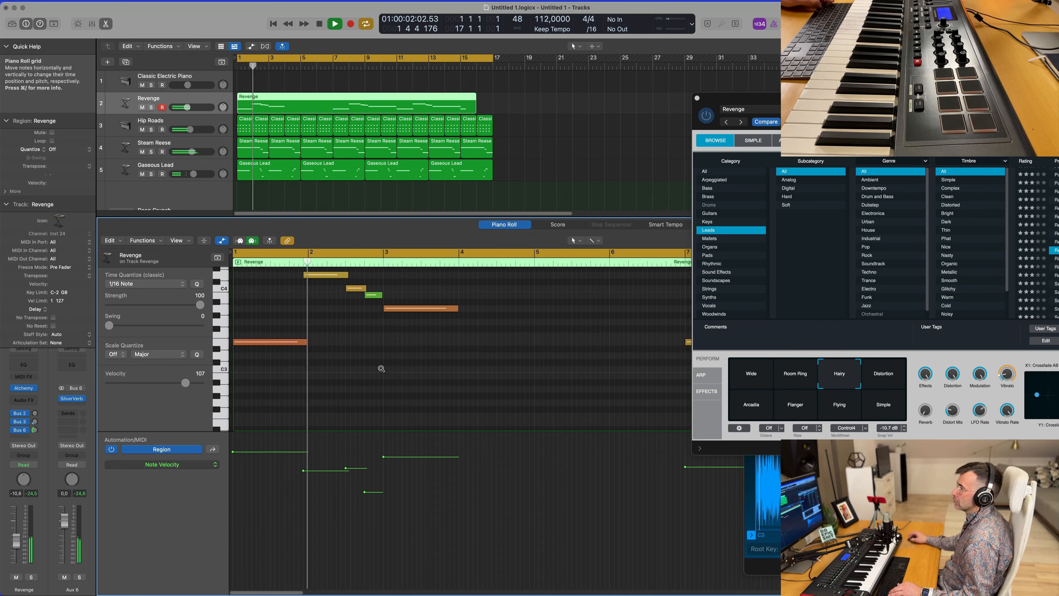
pyautogui.hscroll(2, 417, 369)
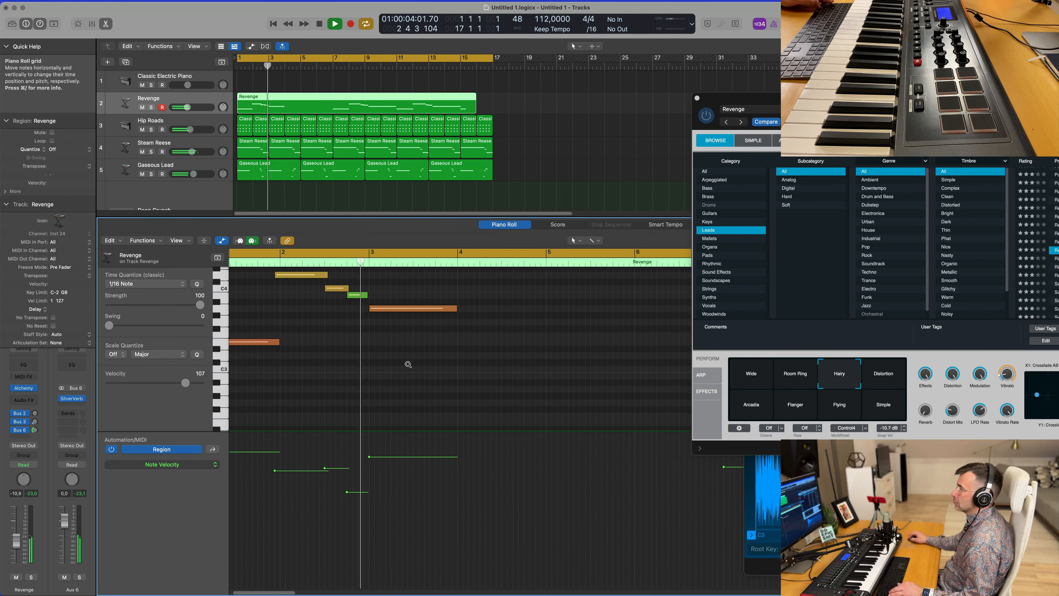
pyautogui.hscroll(-2, 417, 359)
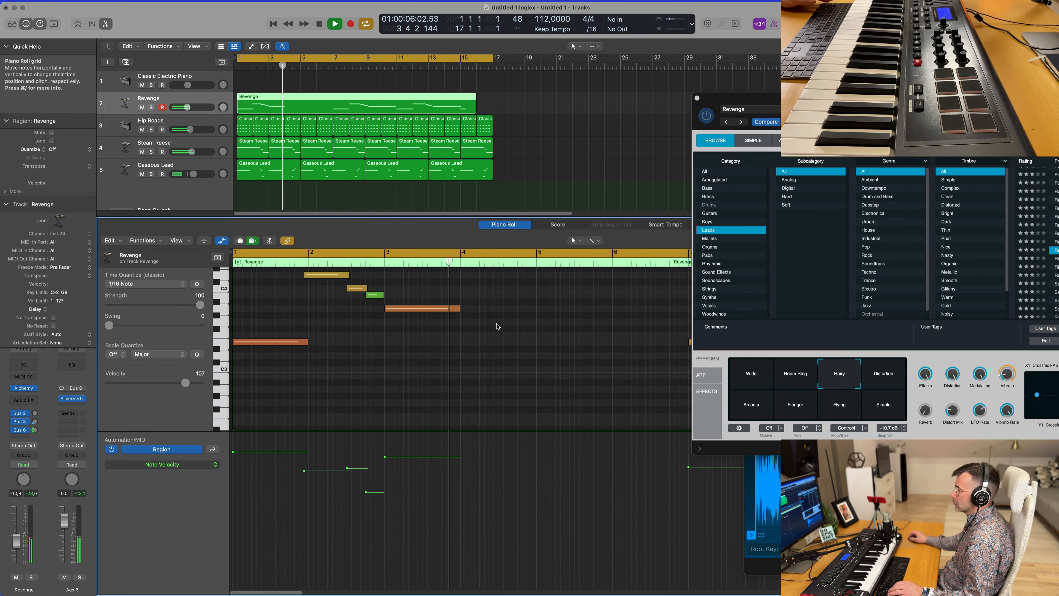
pyautogui.press('Return')
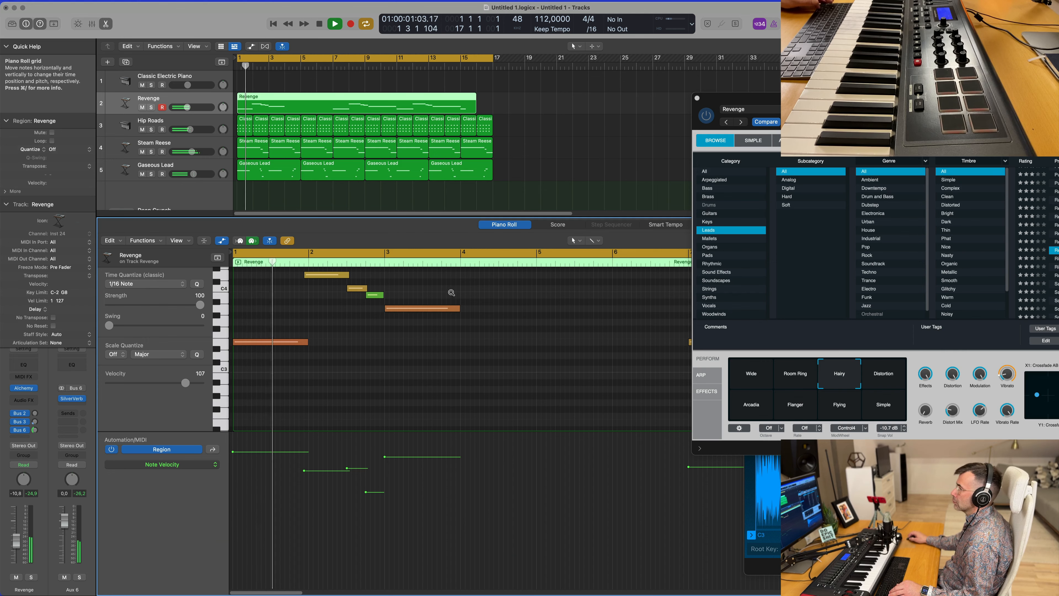
pyautogui.scroll(-1, 450, 294)
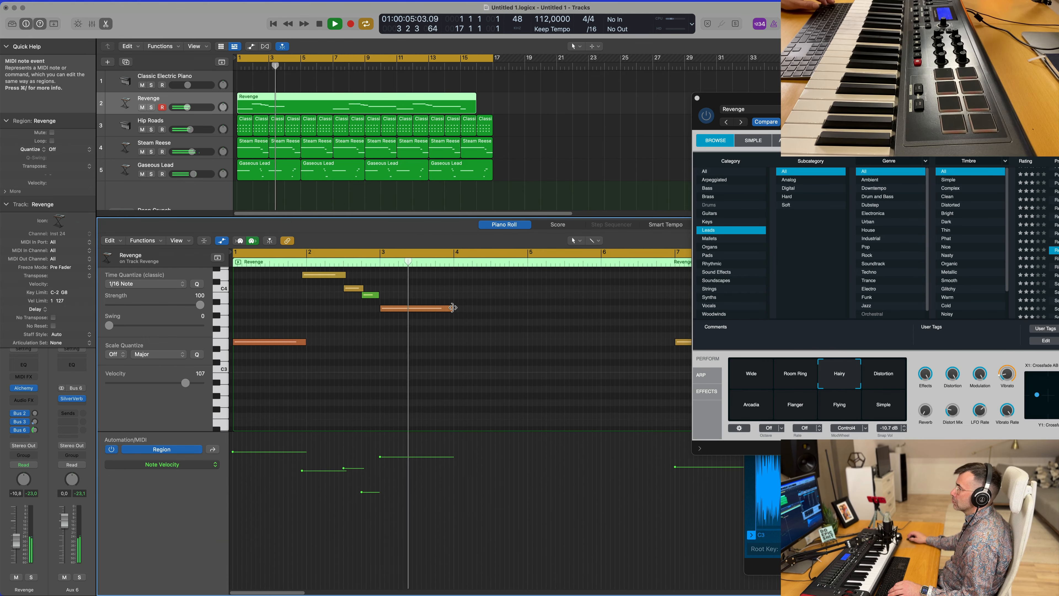
pyautogui.moveTo(453, 309); pyautogui.dragTo(510, 314)
pyautogui.press('space')
pyautogui.press('space')
# Cut the Revenge region at bar 5 and delete everything after the first four bars
pyautogui.moveTo(900, 117); pyautogui.dragTo(549, 245)
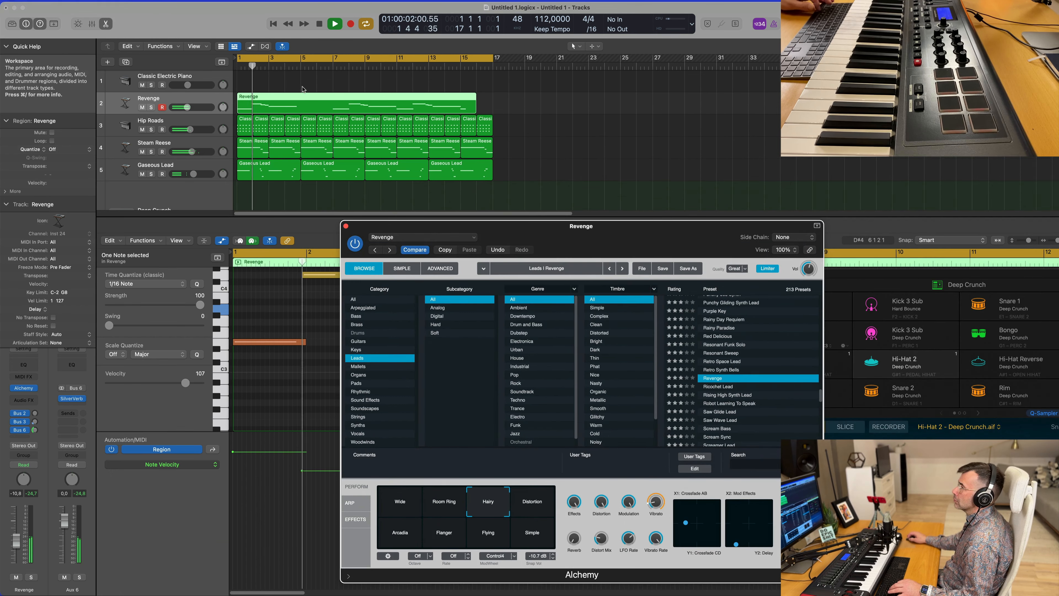
pyautogui.click(302, 99)
pyautogui.press('Delete')
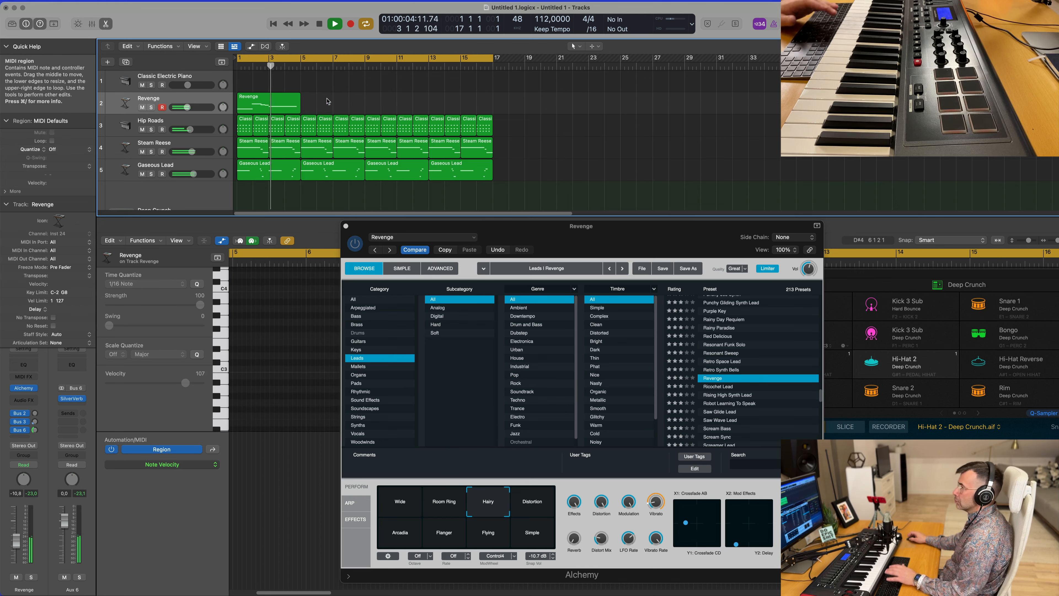
# Repeat the four-bar Revenge region three times to fill the 16-bar loop
pyautogui.click(279, 101)
pyautogui.press('Return')
pyautogui.press('super+r')
pyautogui.press('super+r')
pyautogui.press('super+r')
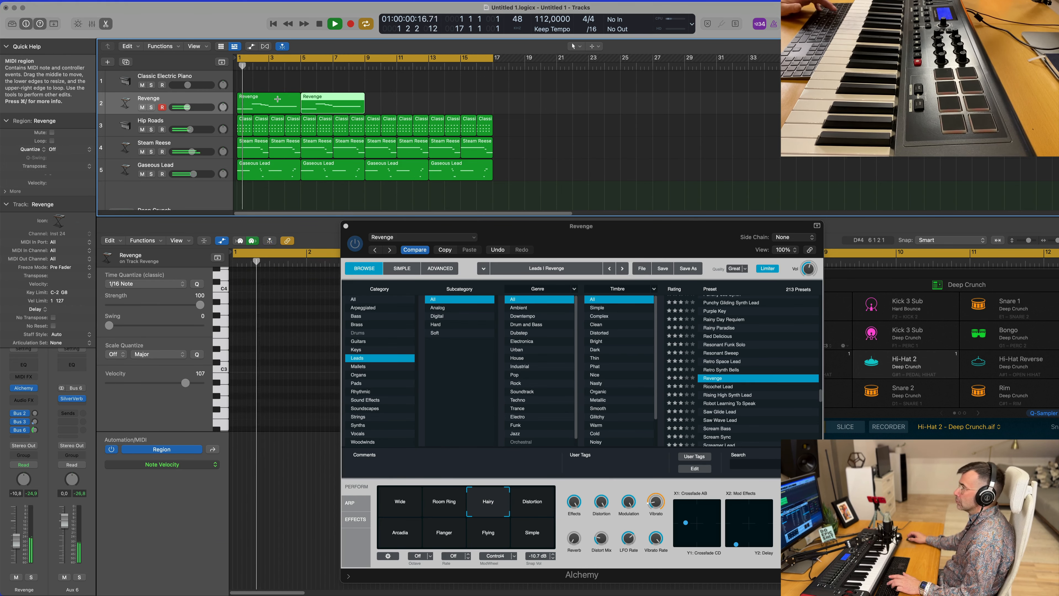
# Move the Alchemy window clear of the transform pad's surroundings and audition the Distortion, Wide, Room Ring and Arcadia snapshots during playback
pyautogui.moveTo(609, 227); pyautogui.dragTo(729, 82)
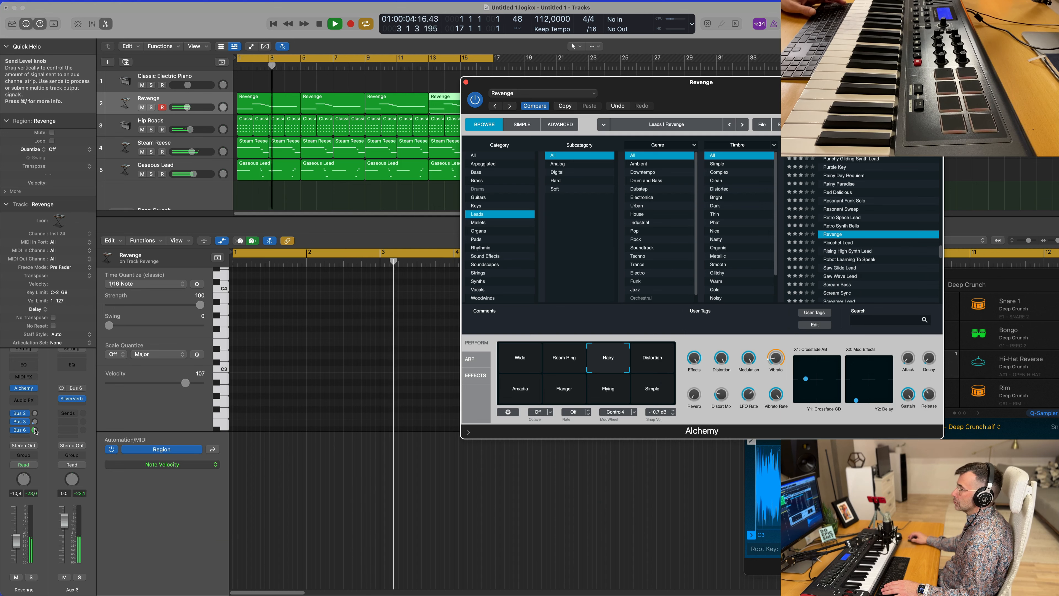
pyautogui.click(647, 361)
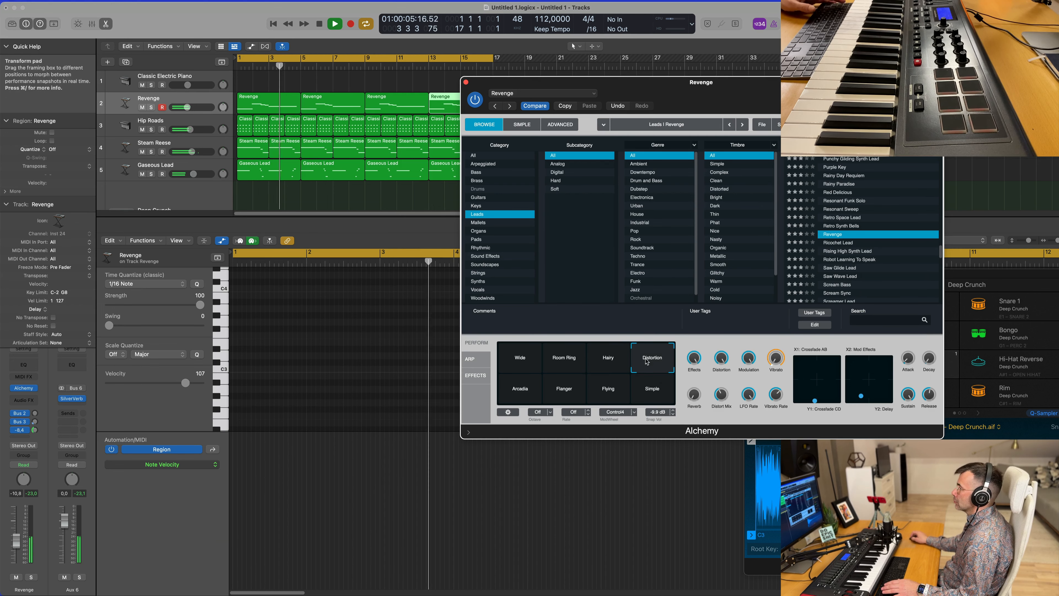
pyautogui.click(527, 357)
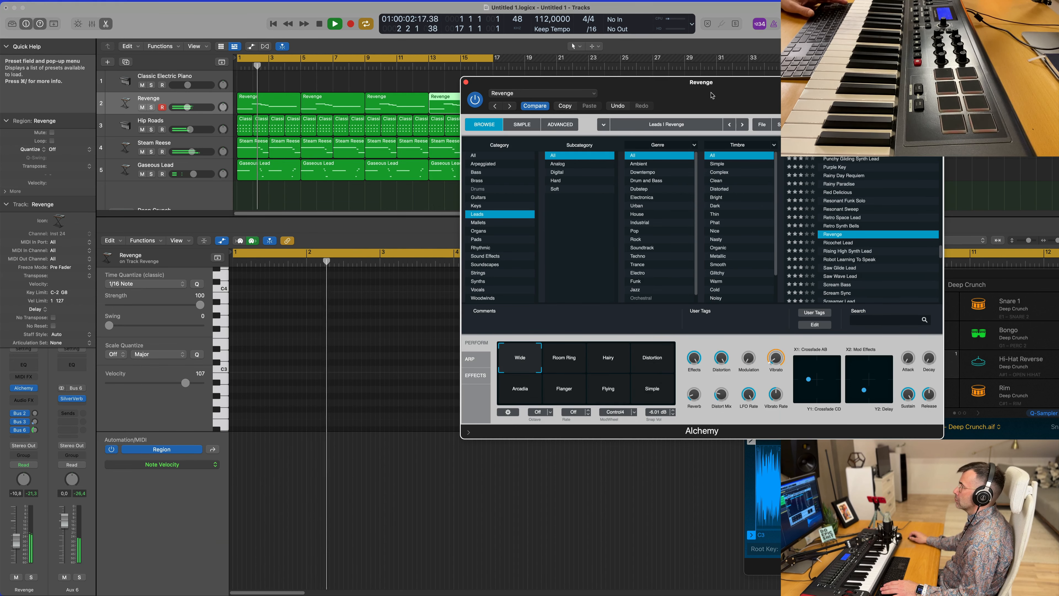
pyautogui.moveTo(723, 88); pyautogui.dragTo(690, 85)
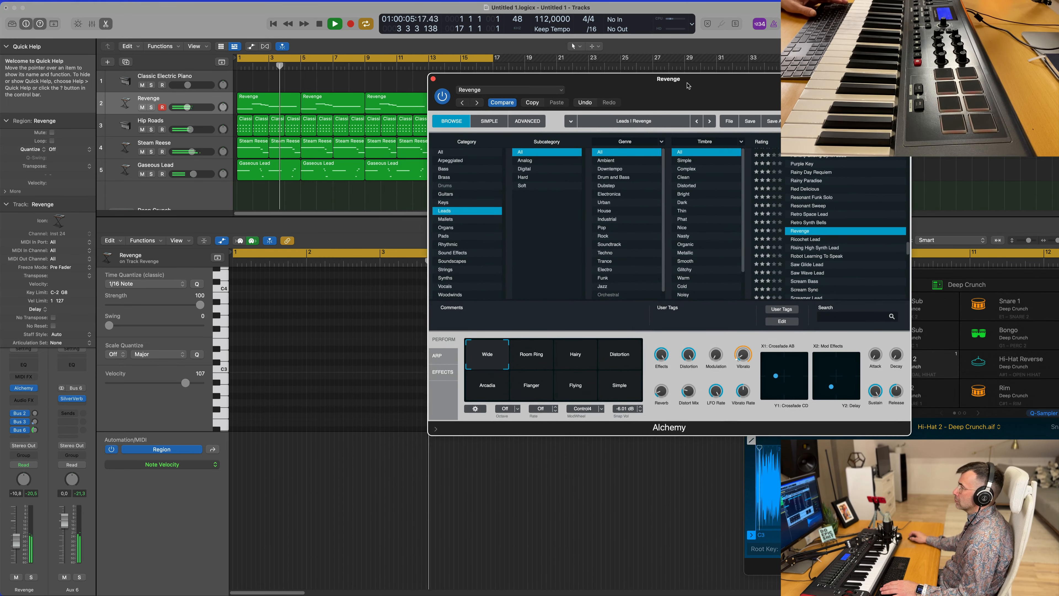
pyautogui.click(533, 361)
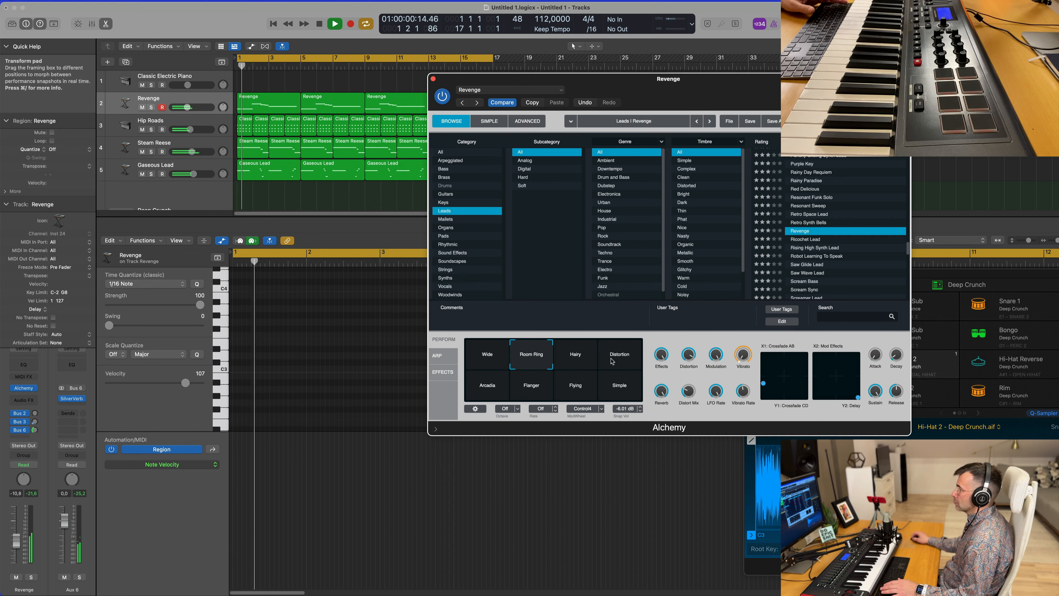
pyautogui.press('space')
pyautogui.click(486, 393)
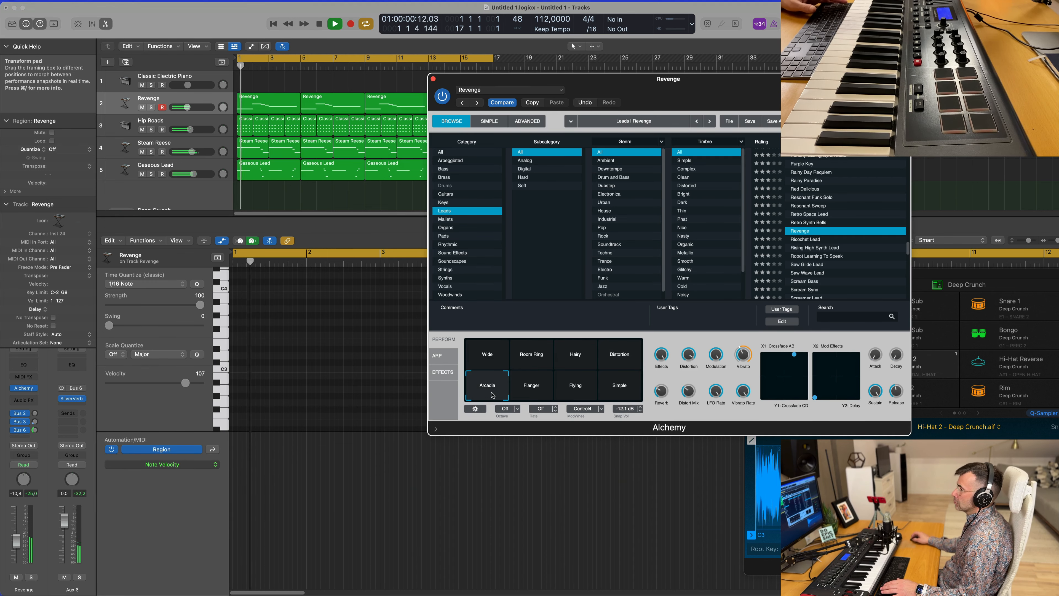
# Audition the Flanger, Flying and Simple snapshots of the Revenge lead, and return to Flying with playback restarted
pyautogui.moveTo(672, 96); pyautogui.dragTo(619, 98)
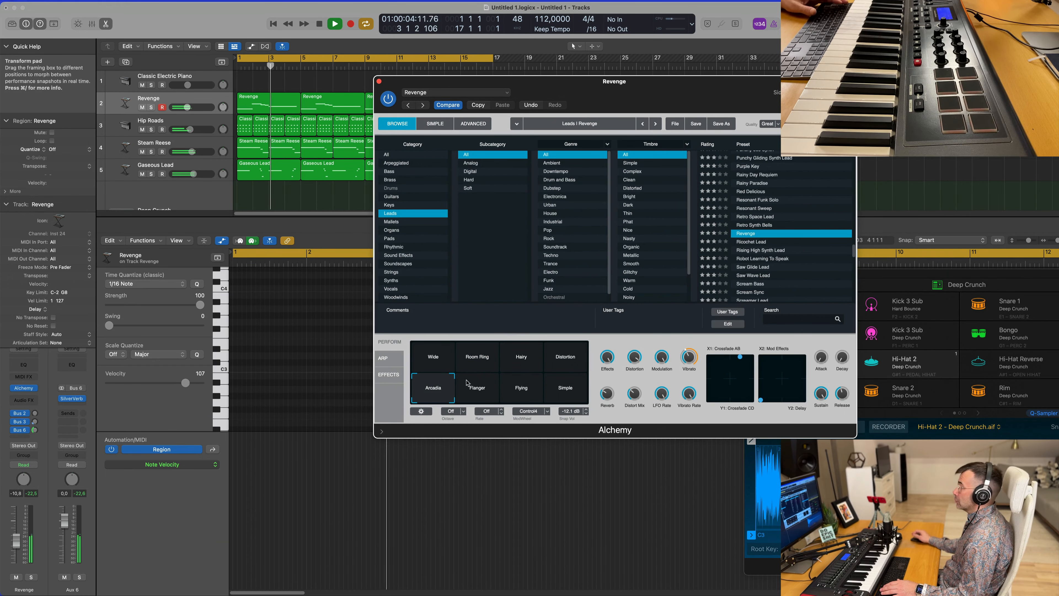
pyautogui.click(480, 383)
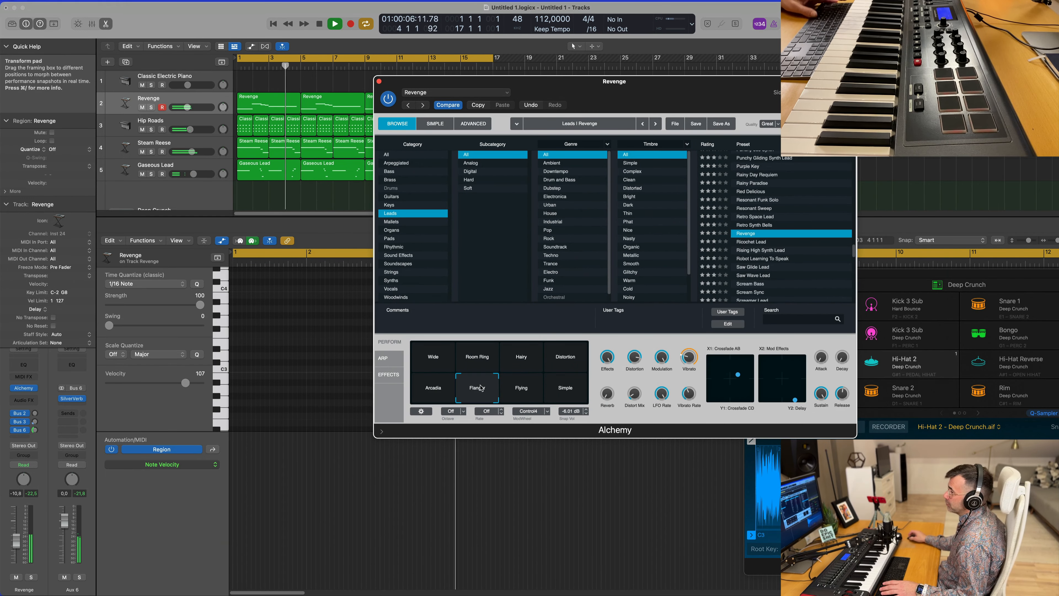
pyautogui.click(521, 390)
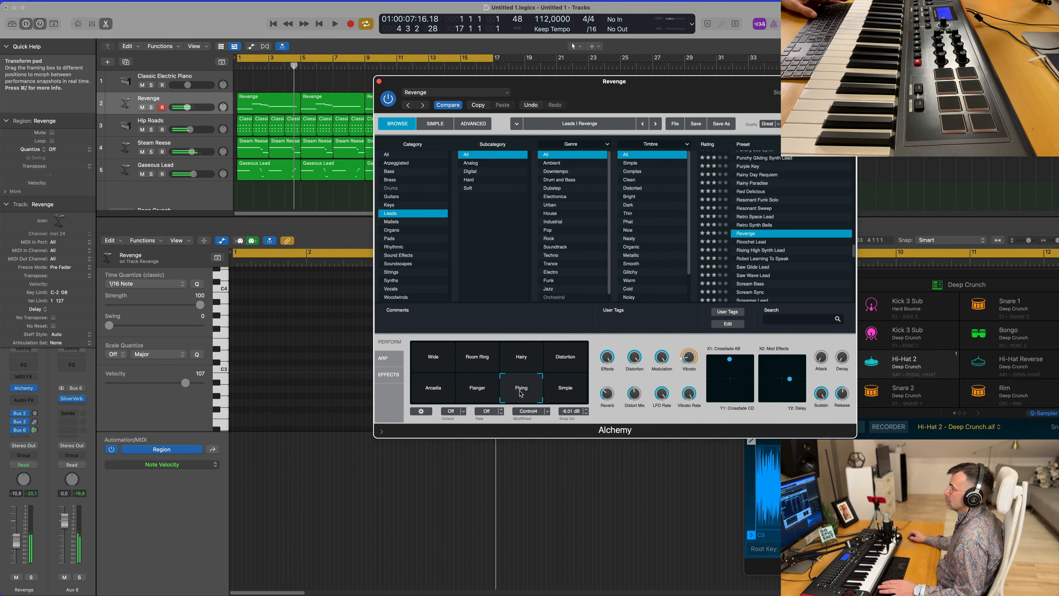
pyautogui.click(567, 390)
pyautogui.press('space')
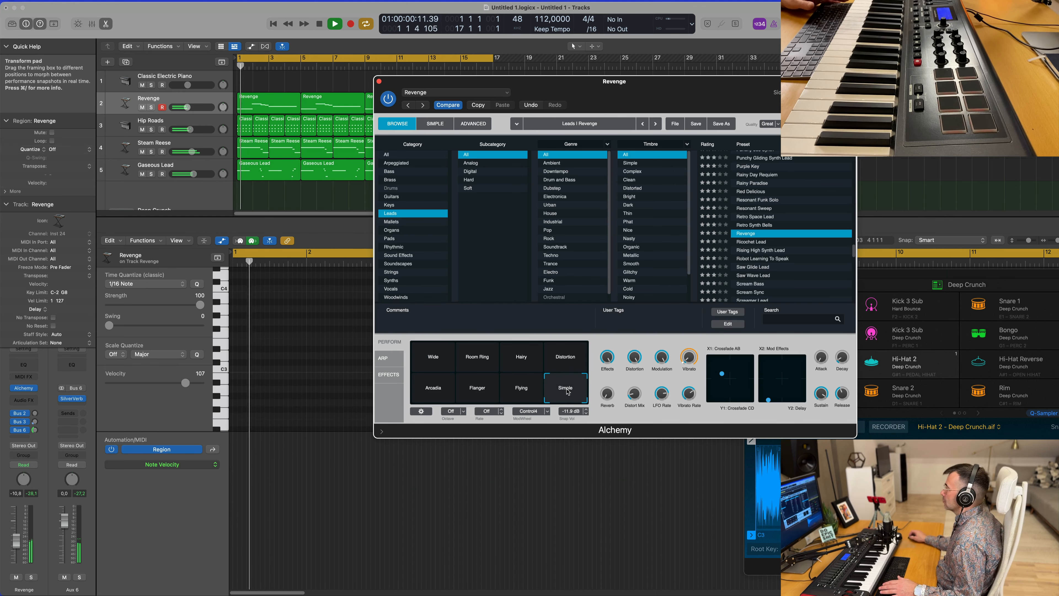
pyautogui.click(523, 392)
pyautogui.press('space')
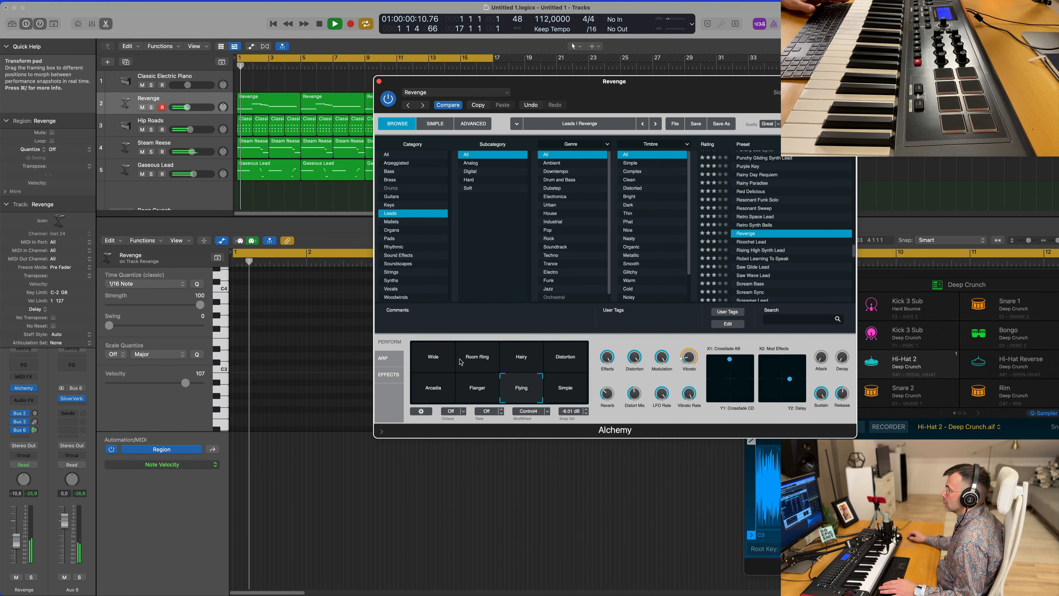
# Compare the Wide, Arcadia and Flying snapshots, settle on Arcadia for the Revenge lead, and close the Alchemy window
pyautogui.click(435, 362)
pyautogui.click(440, 392)
pyautogui.press('space')
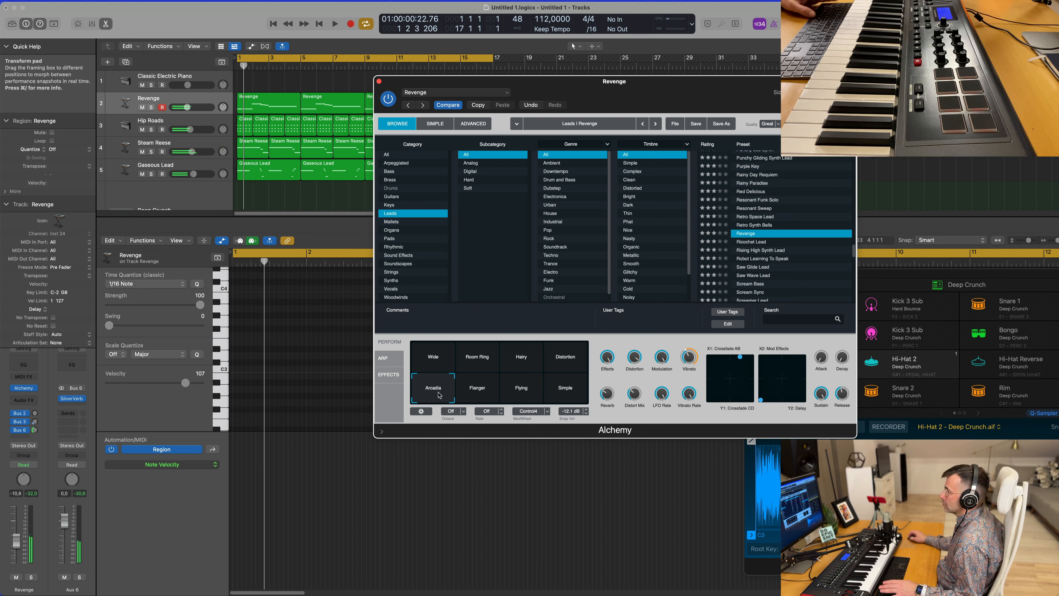
pyautogui.press('space')
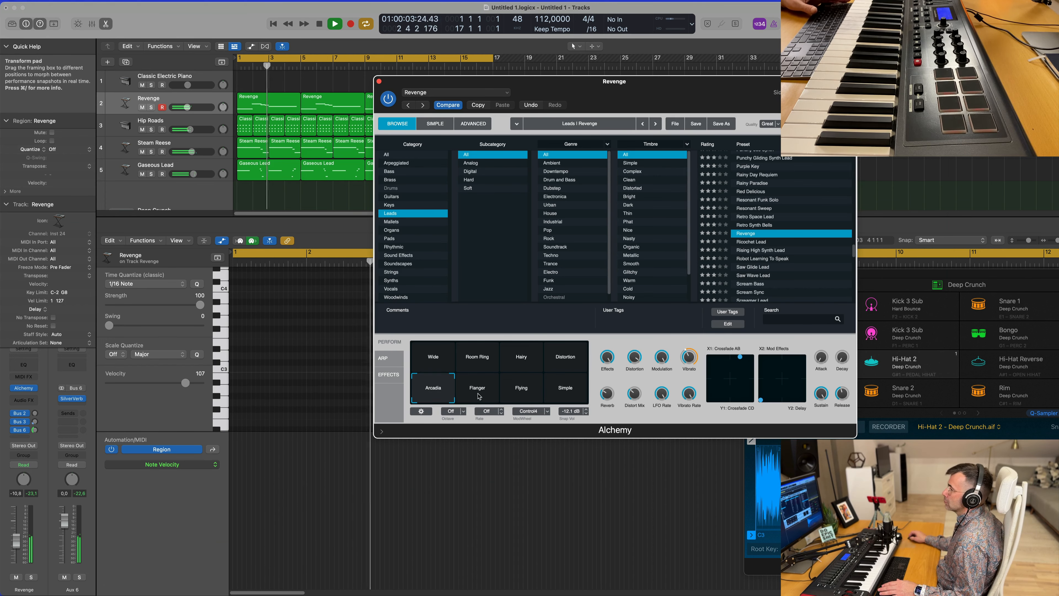
pyautogui.click(517, 395)
pyautogui.press('space')
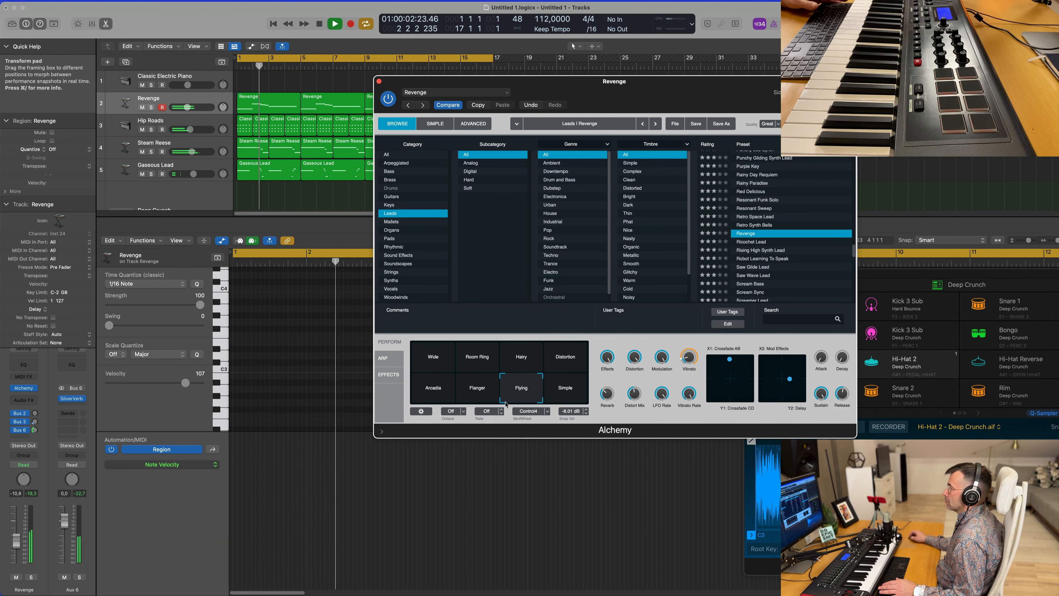
pyautogui.click(437, 399)
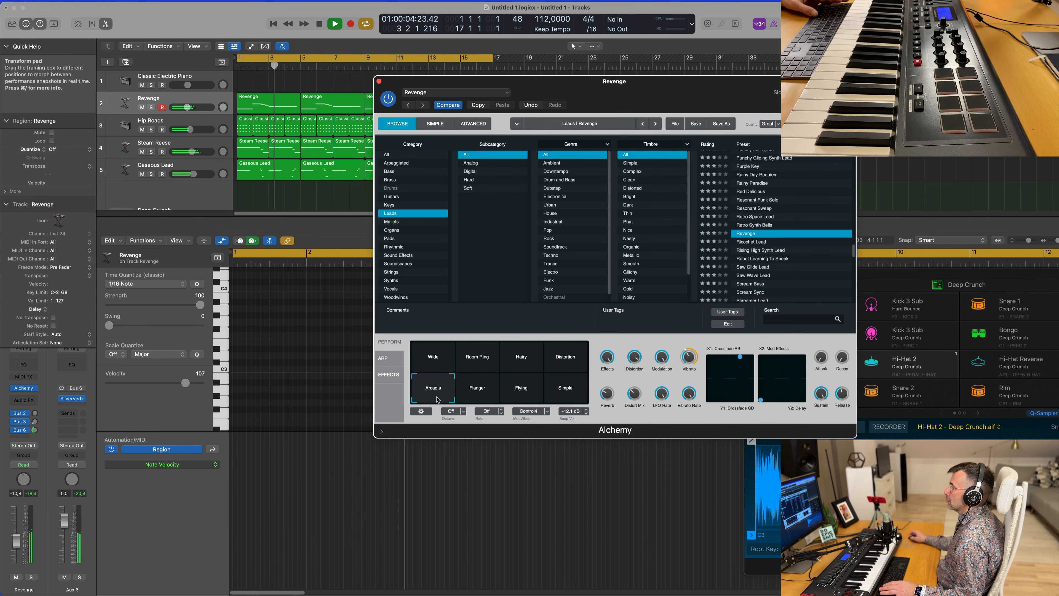
pyautogui.moveTo(373, 85); pyautogui.dragTo(481, 136)
pyautogui.click(489, 131)
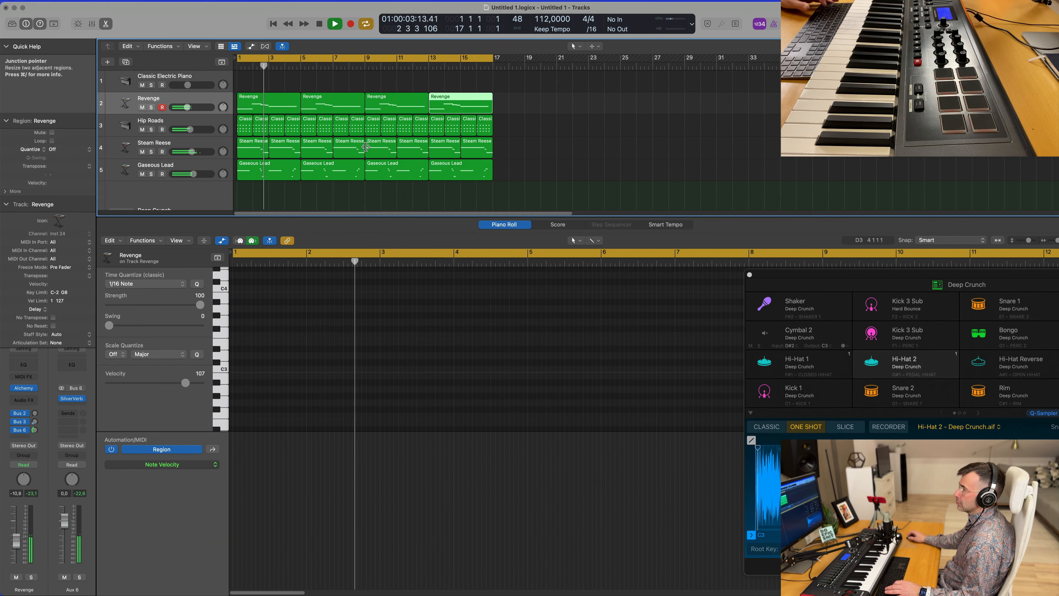
# Lower the Revenge track's volume to -12.2 dB, hide the Piano Roll, and play the whole arrangement from the start
pyautogui.click(186, 102)
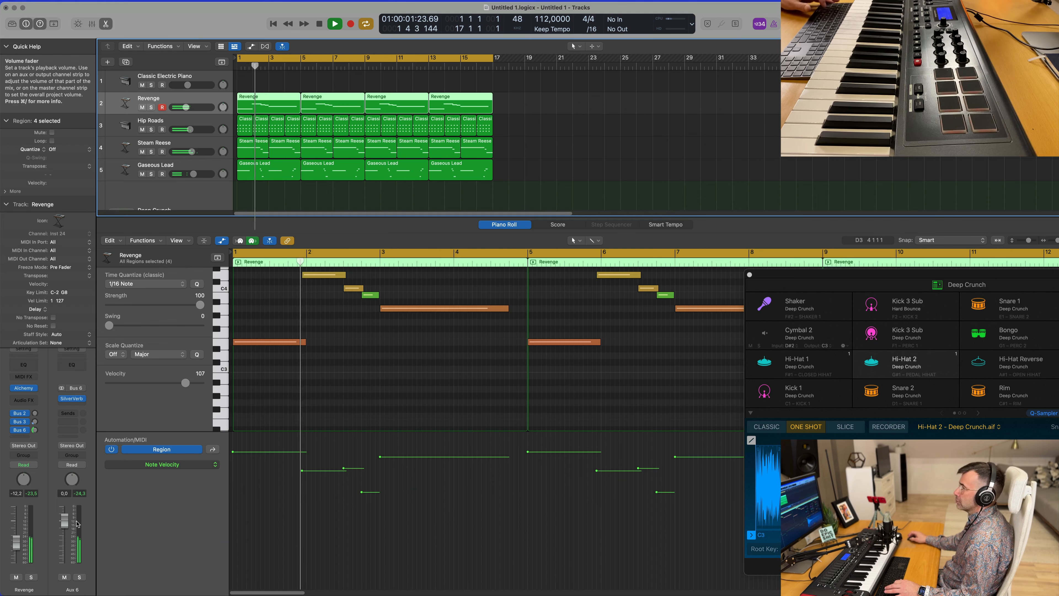
pyautogui.press('x')
pyautogui.press('x')
pyautogui.scroll(2, 556, 228)
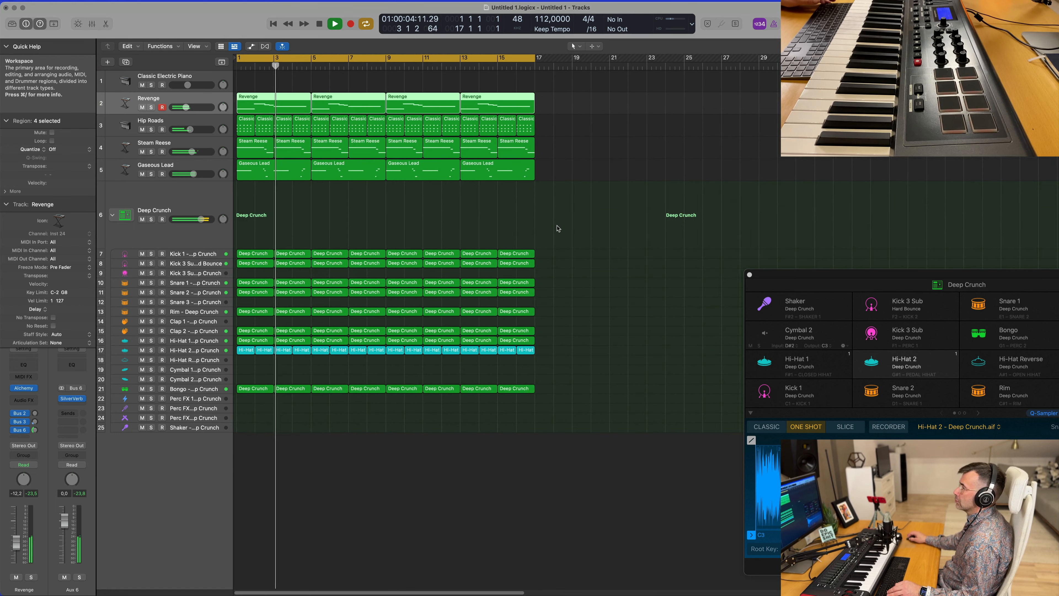
pyautogui.scroll(-3, 421, 217)
pyautogui.click(420, 216)
pyautogui.scroll(3, 411, 214)
pyautogui.scroll(1, 421, 217)
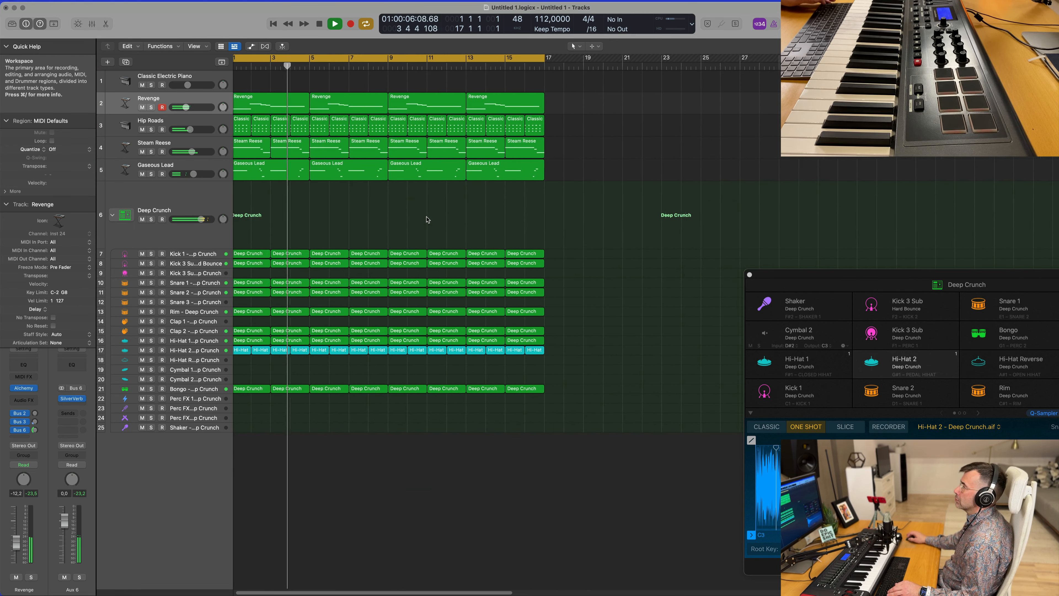
pyautogui.scroll(-2, 409, 222)
pyautogui.scroll(-1, 396, 224)
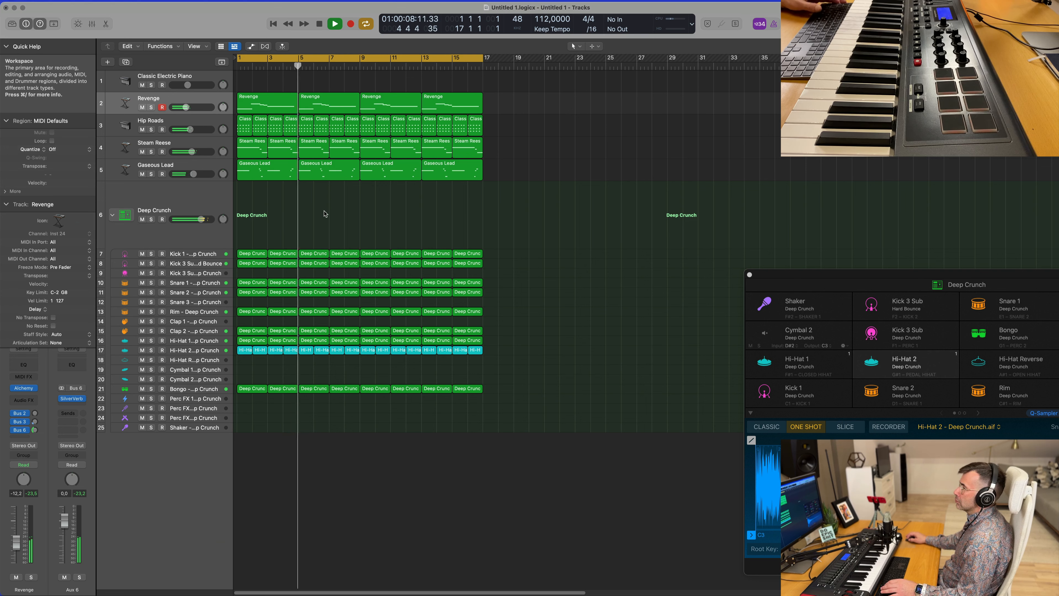
pyautogui.press('Return')
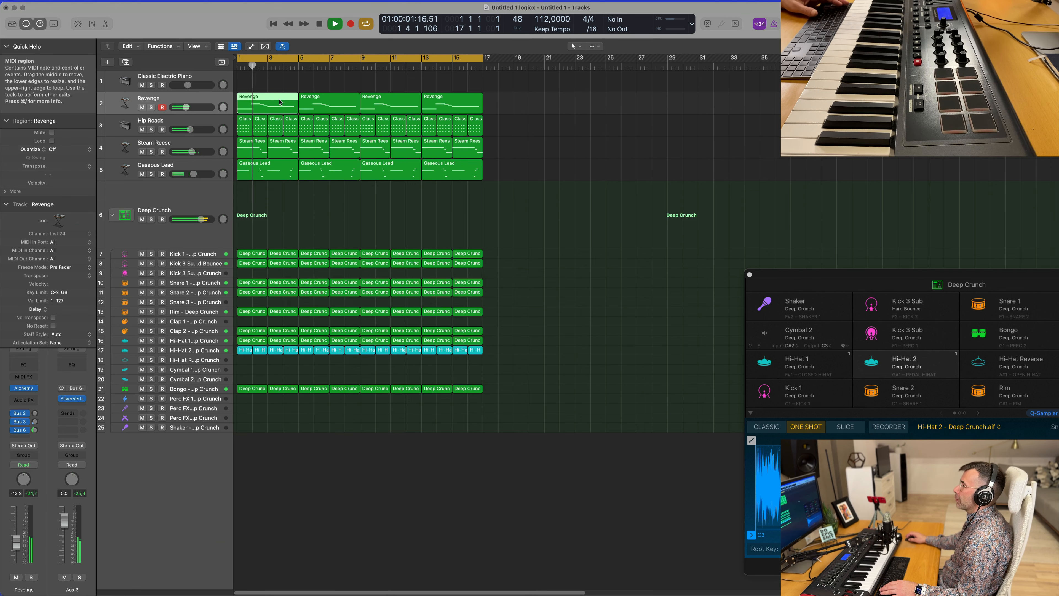
# Lengthen the A3 note at bar 3 of the first Revenge region to 1 3 3 0, and play from the start
pyautogui.doubleClick(280, 102)
pyautogui.moveTo(519, 308); pyautogui.dragTo(521, 313)
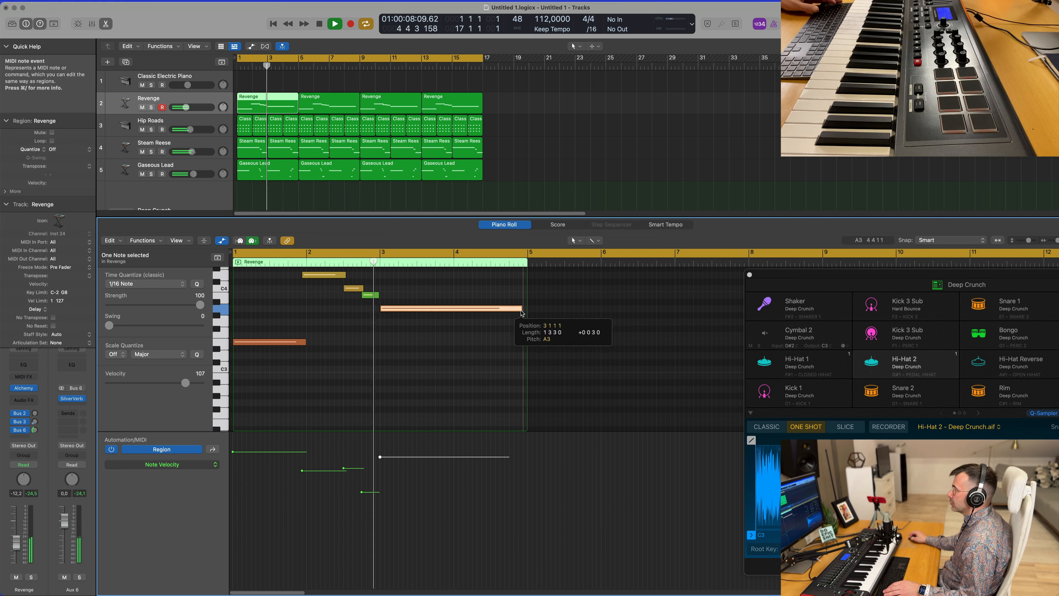
pyautogui.press('Return')
# Delete the three outdated Revenge repeats, repeat the edited four-bar region three times up to bar 17, and hide the Piano Roll
pyautogui.moveTo(507, 99); pyautogui.dragTo(324, 100)
pyautogui.press('Delete')
pyautogui.click(276, 101)
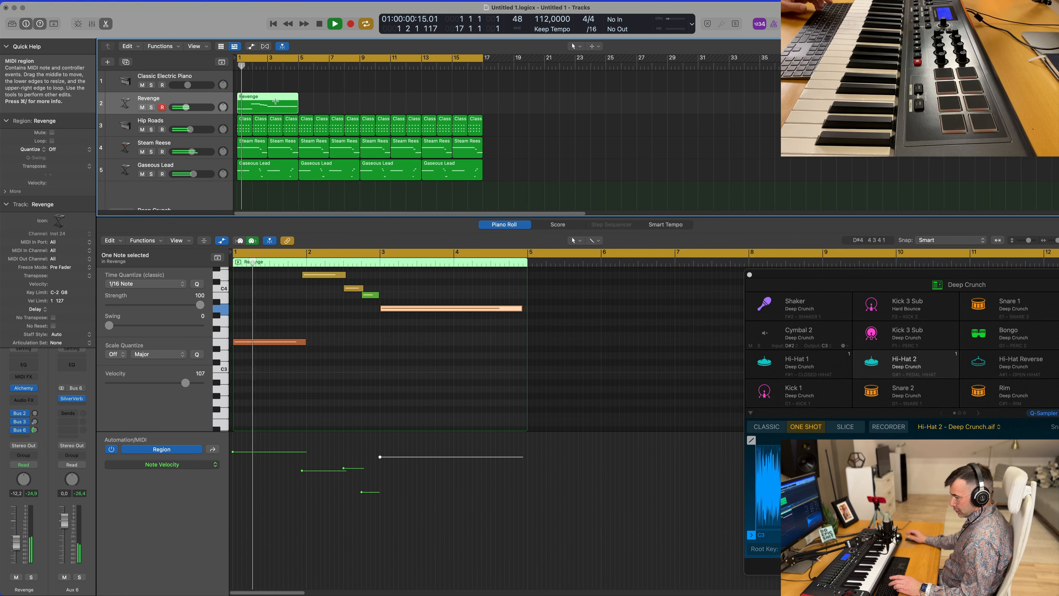
pyautogui.press('super+r')
pyautogui.press('super+r')
pyautogui.press('super+r')
pyautogui.click(540, 149)
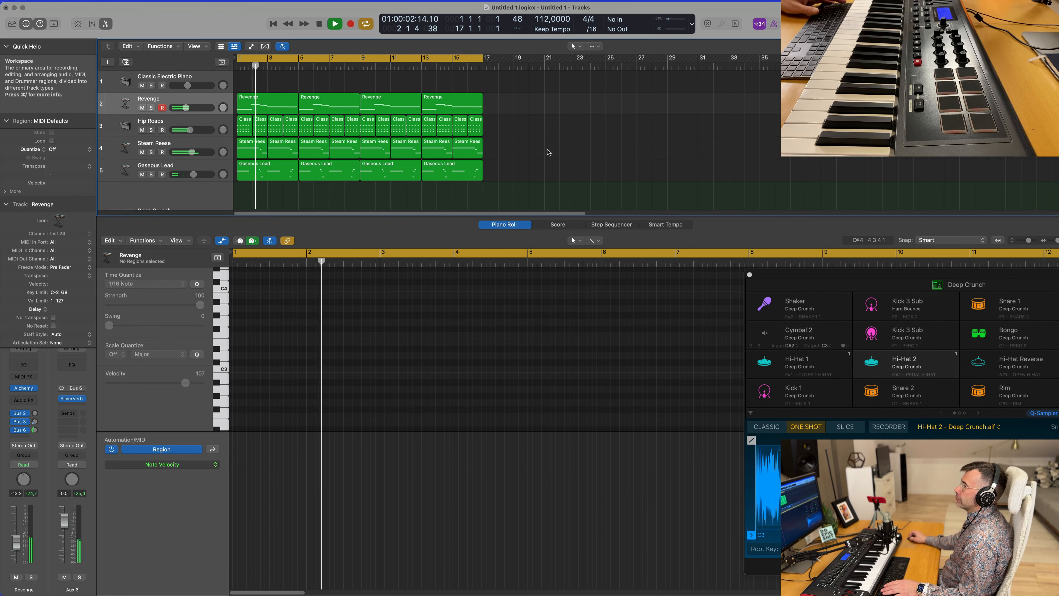
pyautogui.press('x')
pyautogui.press('x')
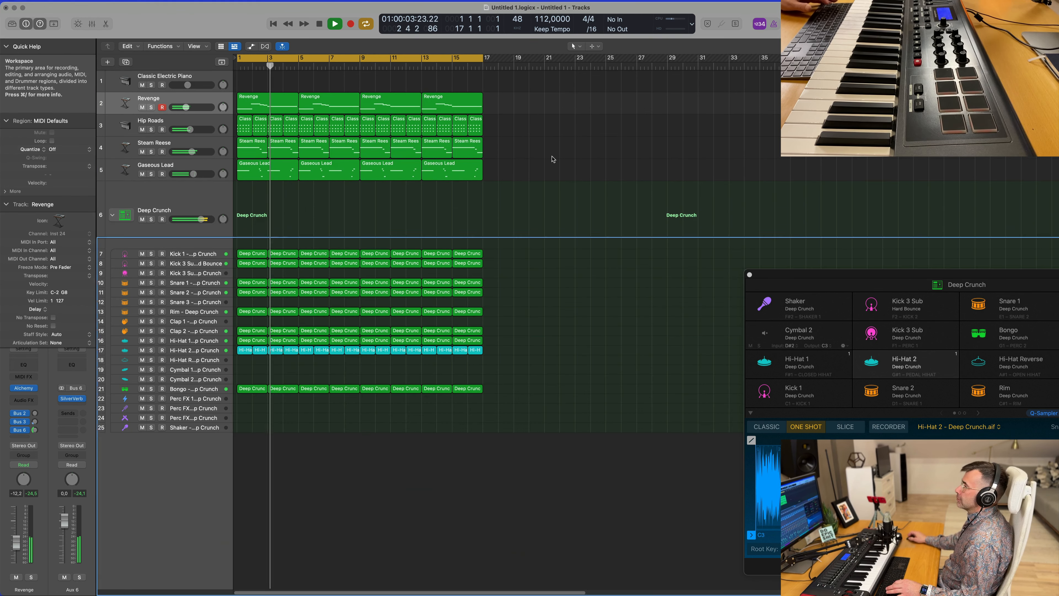
# Mute the Hip Roads, Steam Reese and Gaseous Lead tracks, bring Hip Roads back in, and play the loop from the start
pyautogui.press('space')
pyautogui.press('space')
pyautogui.moveTo(142, 128); pyautogui.dragTo(141, 172)
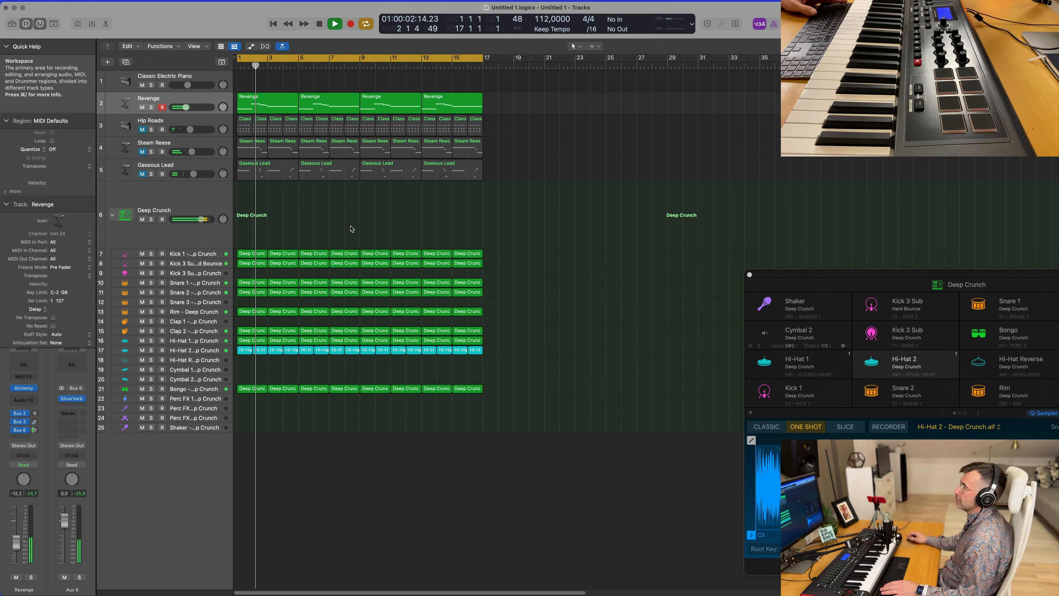
pyautogui.click(142, 130)
pyautogui.click(175, 123)
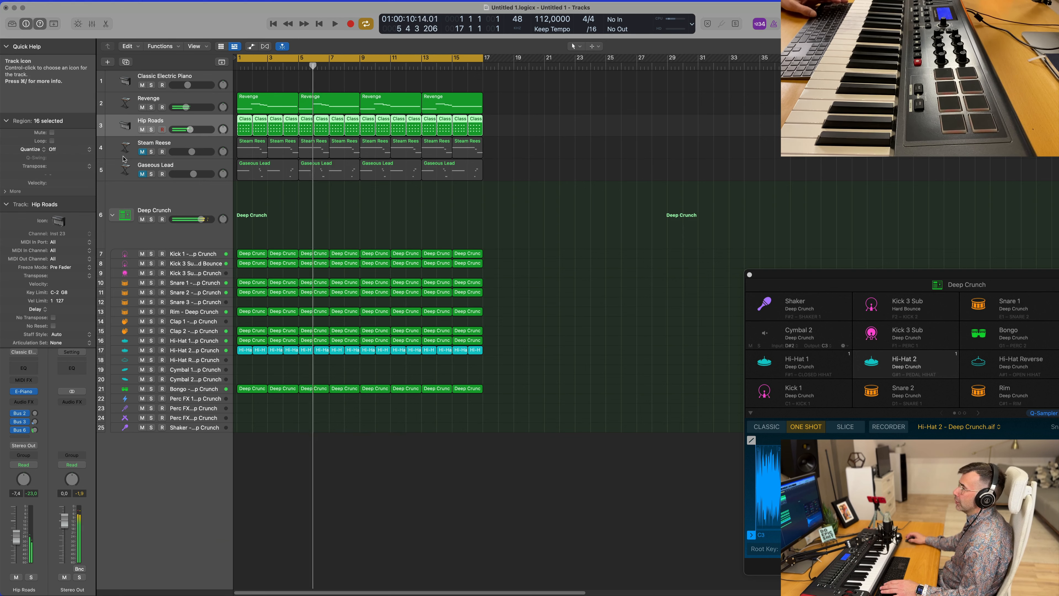
pyautogui.press('Return')
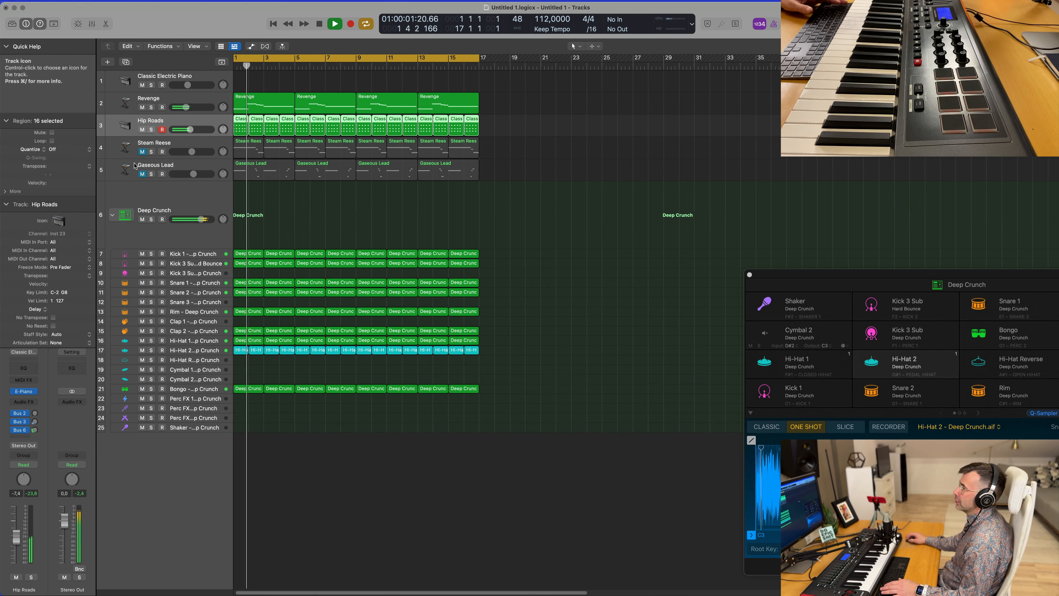
# Mute the Revenge and Hip Roads tracks, unmute Steam Reese, and play the bass with the drums from the start
pyautogui.moveTo(142, 108); pyautogui.dragTo(141, 136)
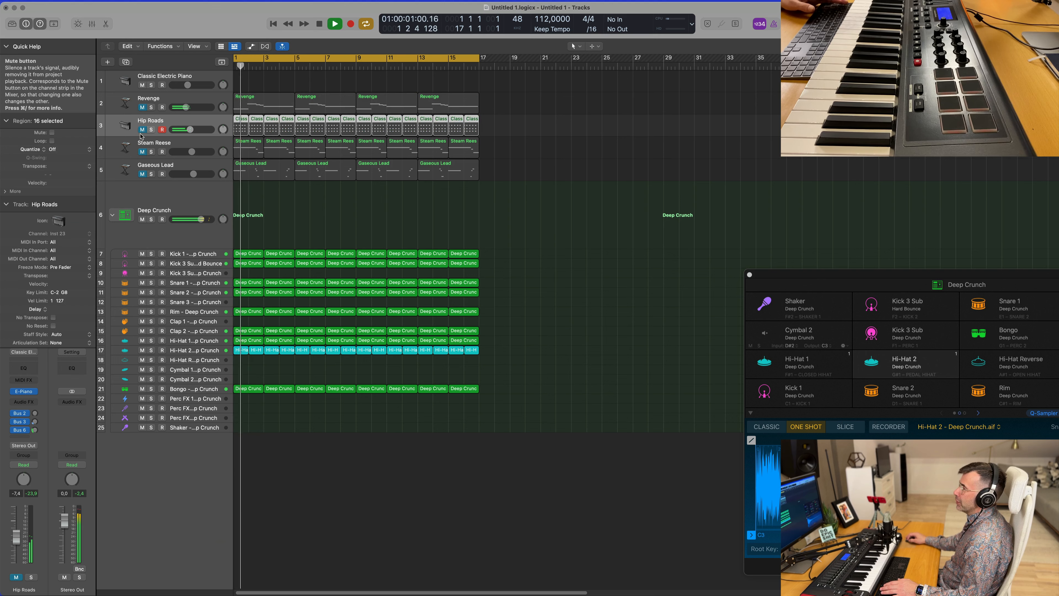
pyautogui.click(142, 151)
pyautogui.press('Return')
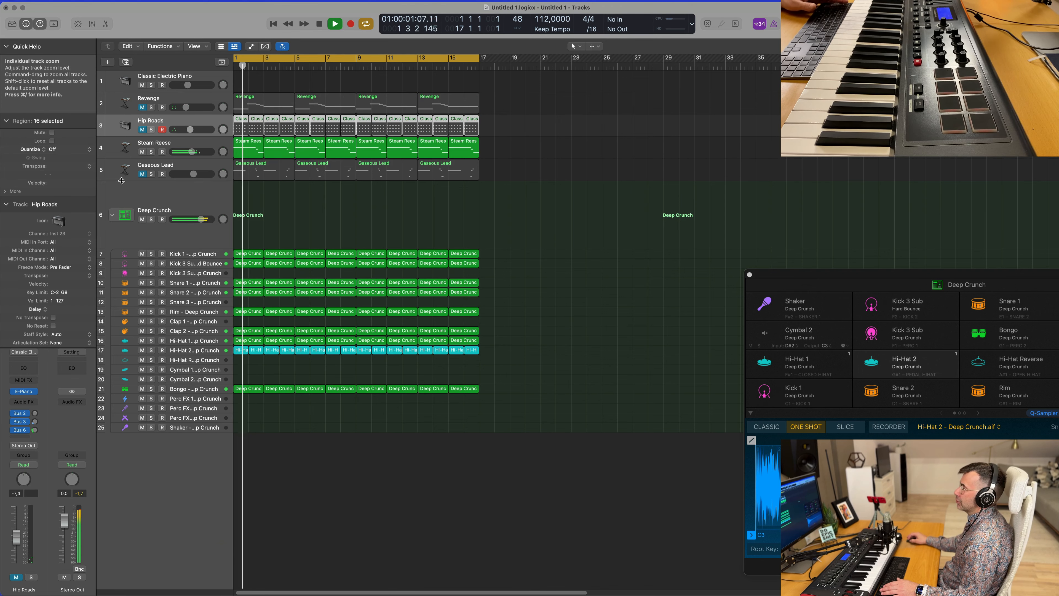
# Review the Deep Crunch drum stack both collapsed and expanded, and replay its parts with the bass from the start
pyautogui.click(112, 215)
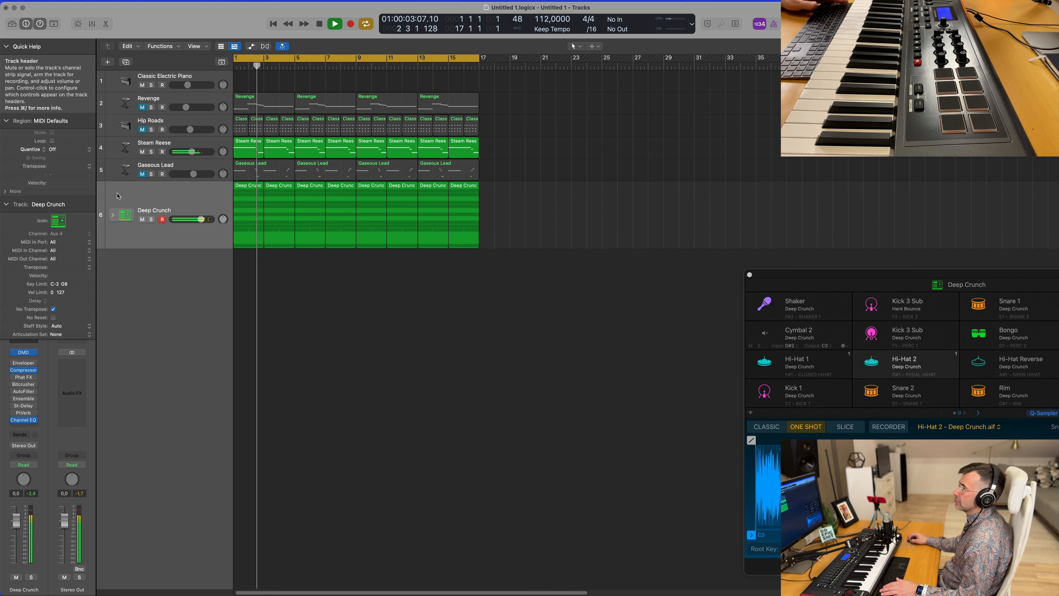
pyautogui.click(112, 215)
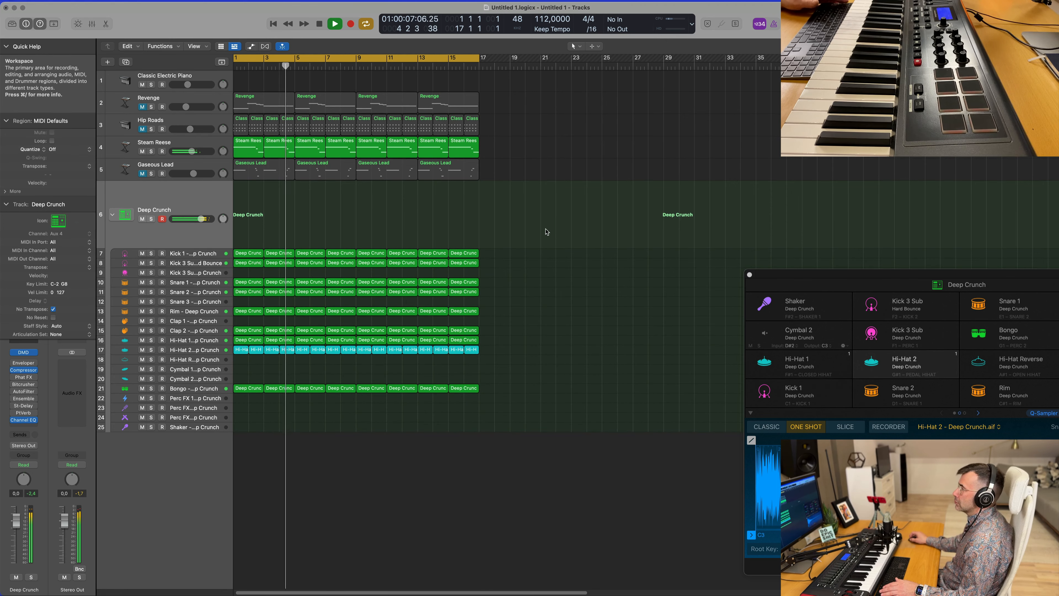
pyautogui.scroll(2, 528, 228)
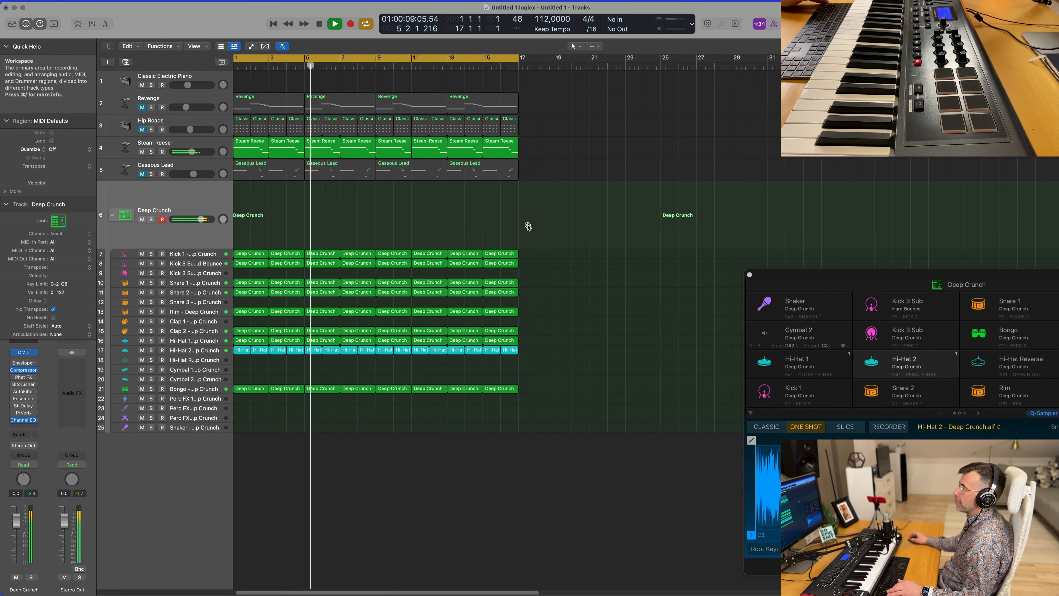
pyautogui.scroll(-2, 526, 227)
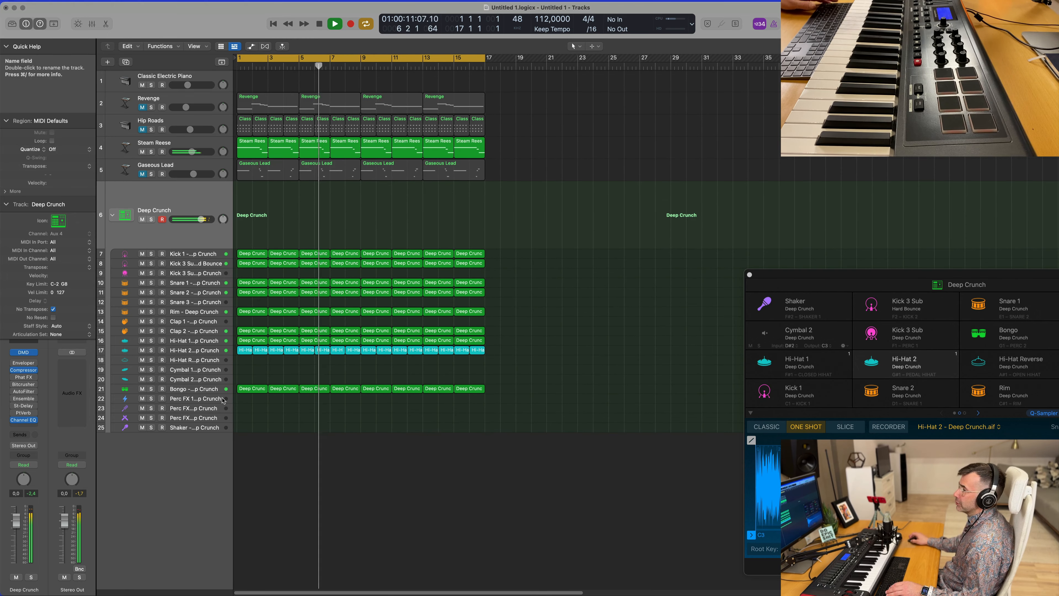
pyautogui.press('Return')
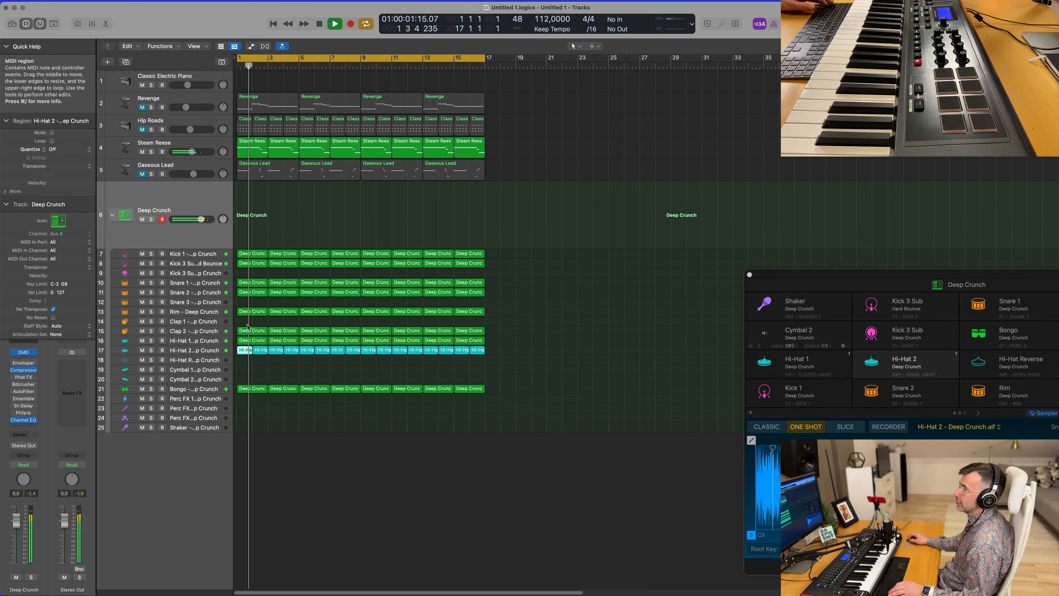
# Copy the first two-bar Hi-Hat 1 region onto the Cymbal 2 track at bar 1 and repeat it up to bar 17
pyautogui.moveTo(252, 342); pyautogui.dragTo(253, 371)
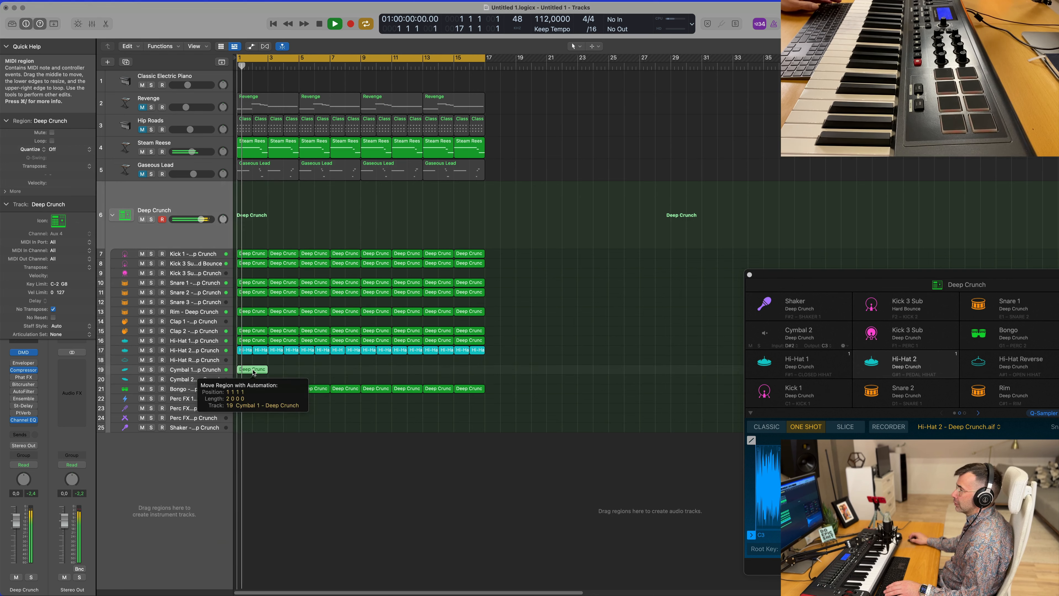
pyautogui.doubleClick(253, 372)
pyautogui.press('space')
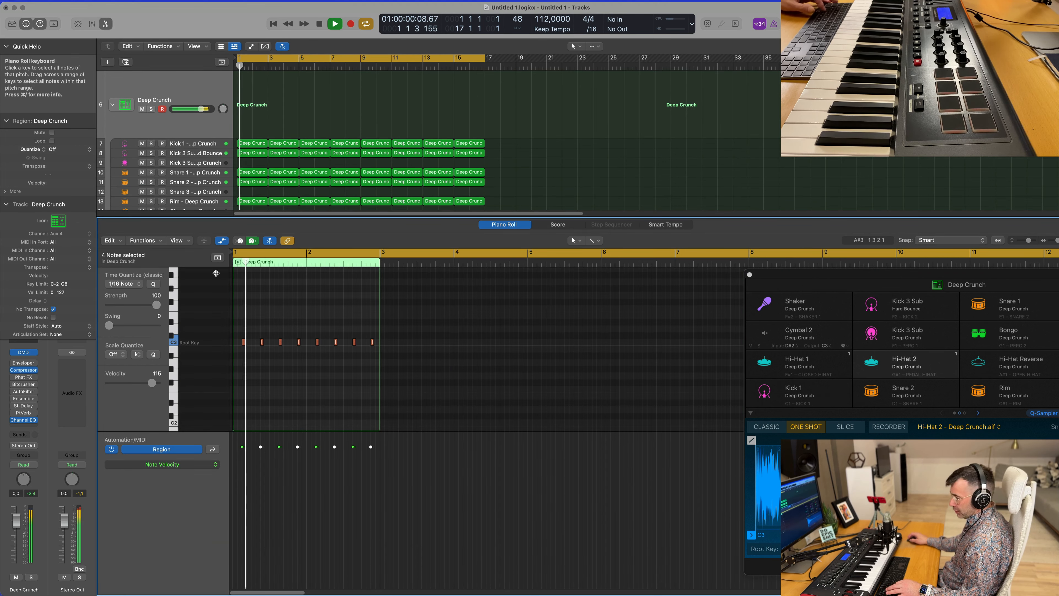
pyautogui.press('x')
pyautogui.press('x')
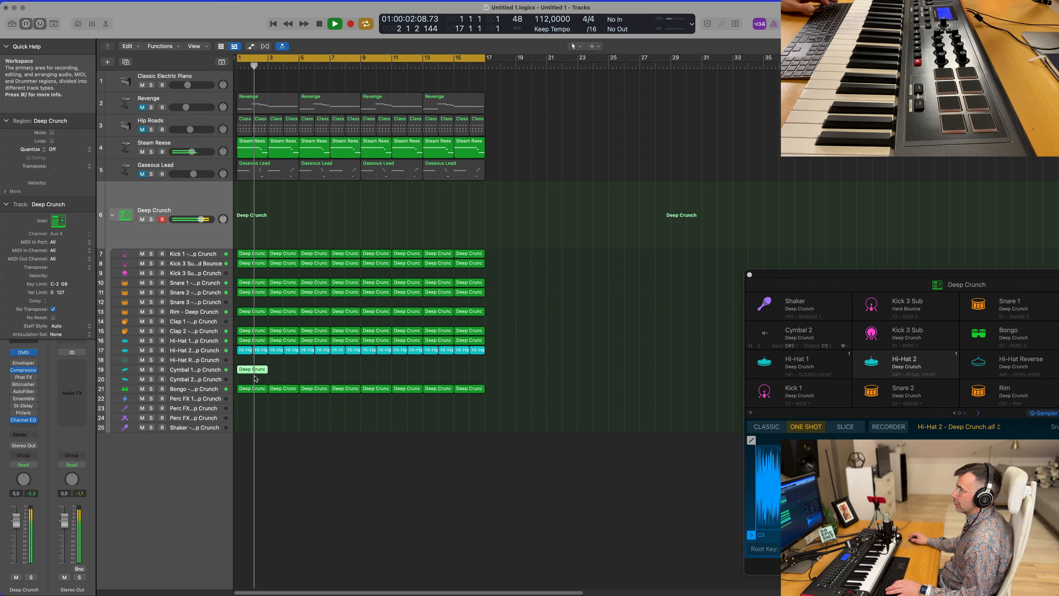
pyautogui.moveTo(253, 372); pyautogui.dragTo(256, 381)
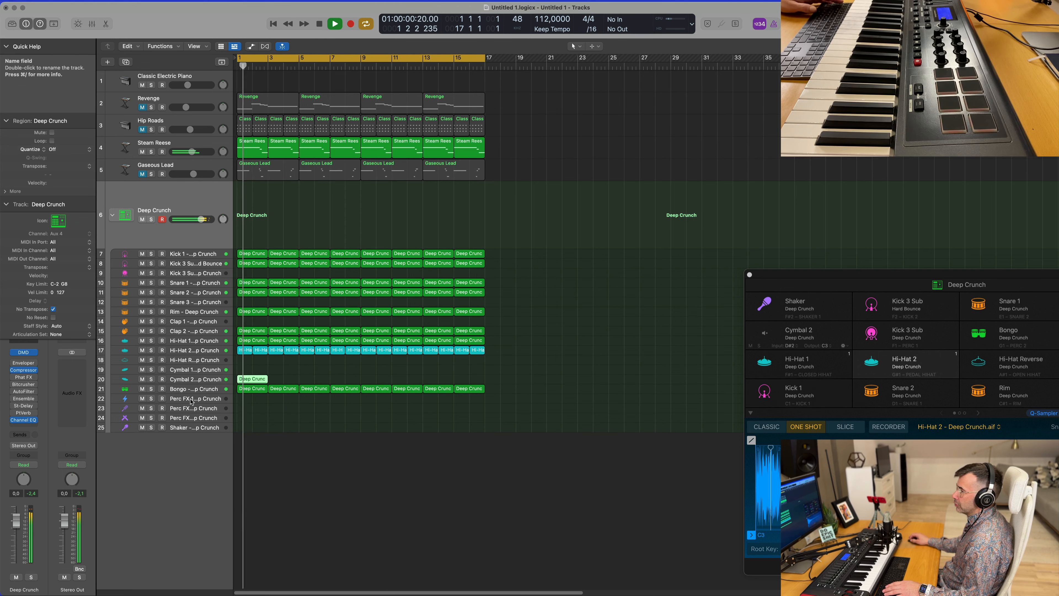
pyautogui.click(197, 383)
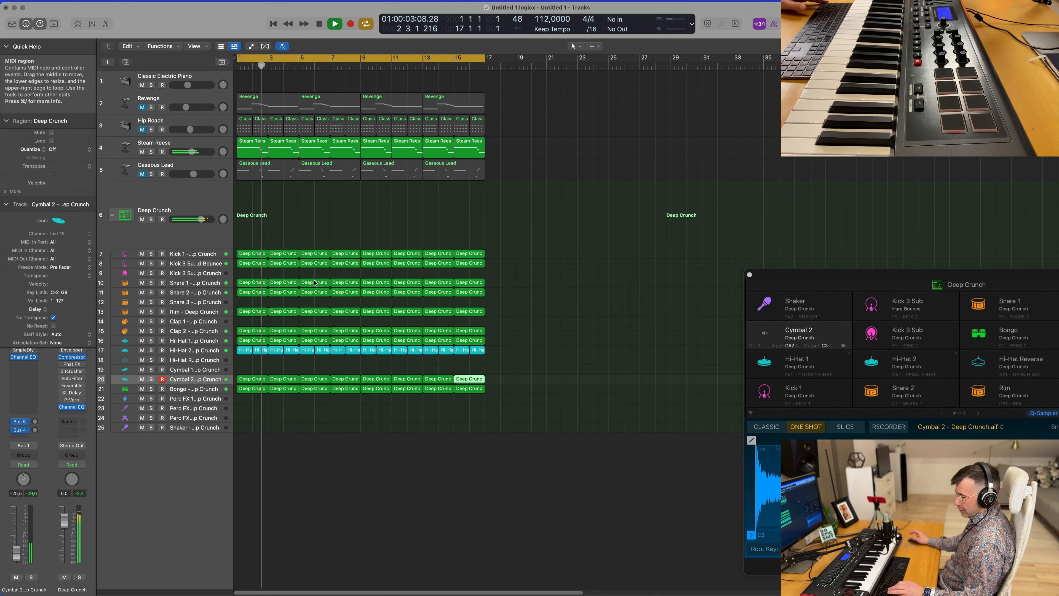
# Color all regions in the project by their track colors and name them after their tracks
pyautogui.press('super+a')
pyautogui.rightClick(444, 143)
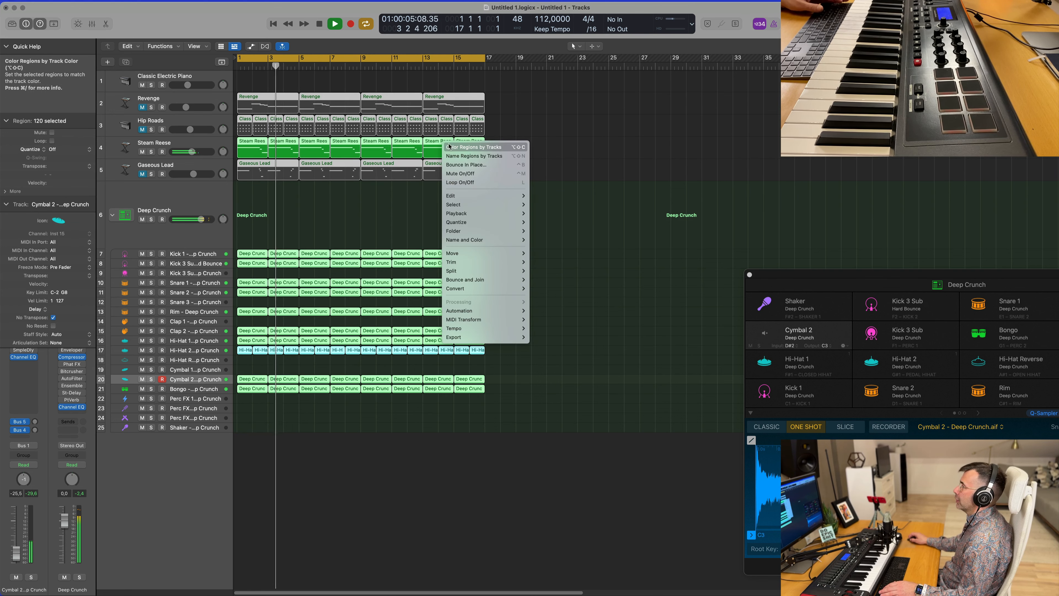
pyautogui.click(449, 147)
pyautogui.rightClick(441, 145)
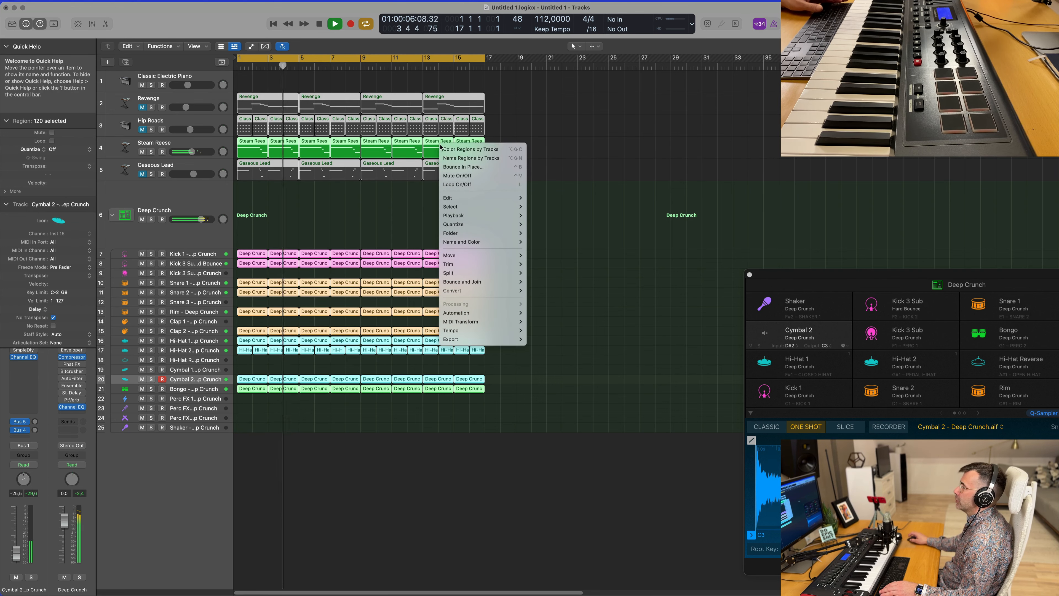
pyautogui.click(475, 158)
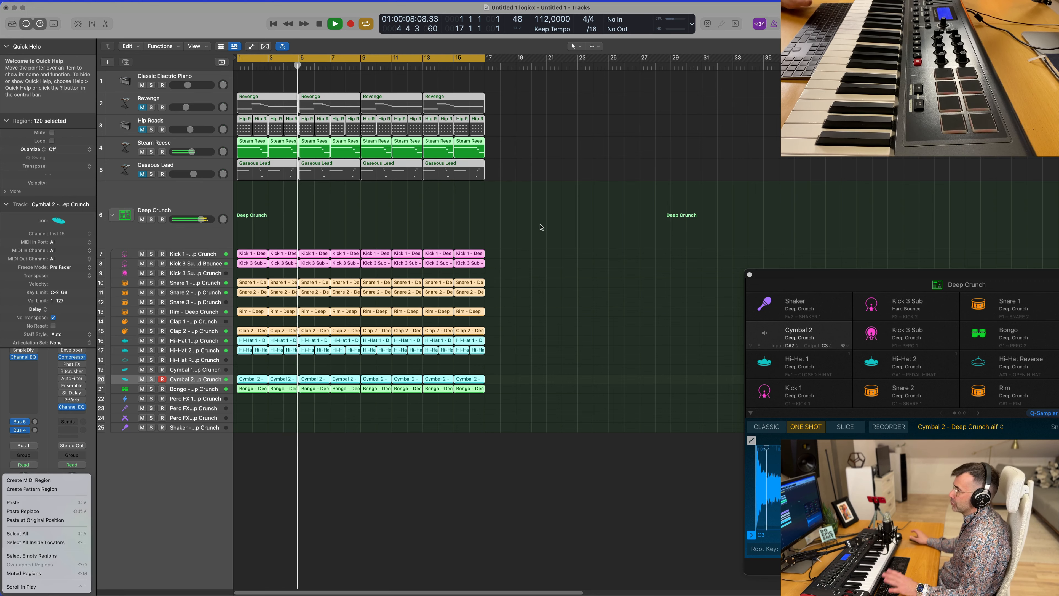
# Deselect all regions and unmute the Gaseous Lead, Hip Roads and Revenge tracks while the loop plays
pyautogui.press('super+Right')
pyautogui.press('super+Right')
pyautogui.click(389, 227)
pyautogui.press('super+Left')
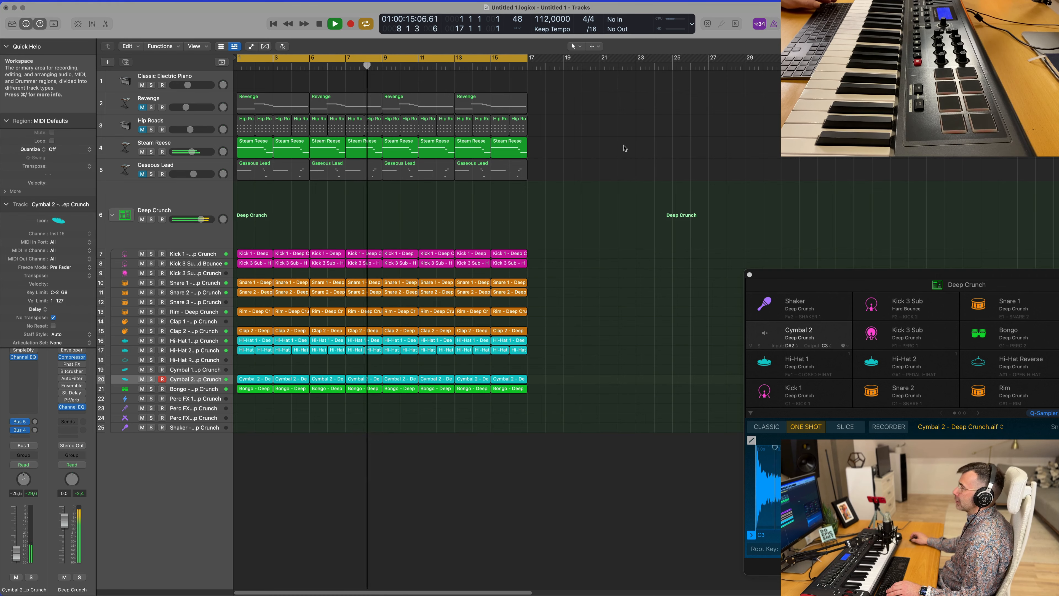
pyautogui.click(142, 174)
pyautogui.click(143, 129)
pyautogui.click(143, 107)
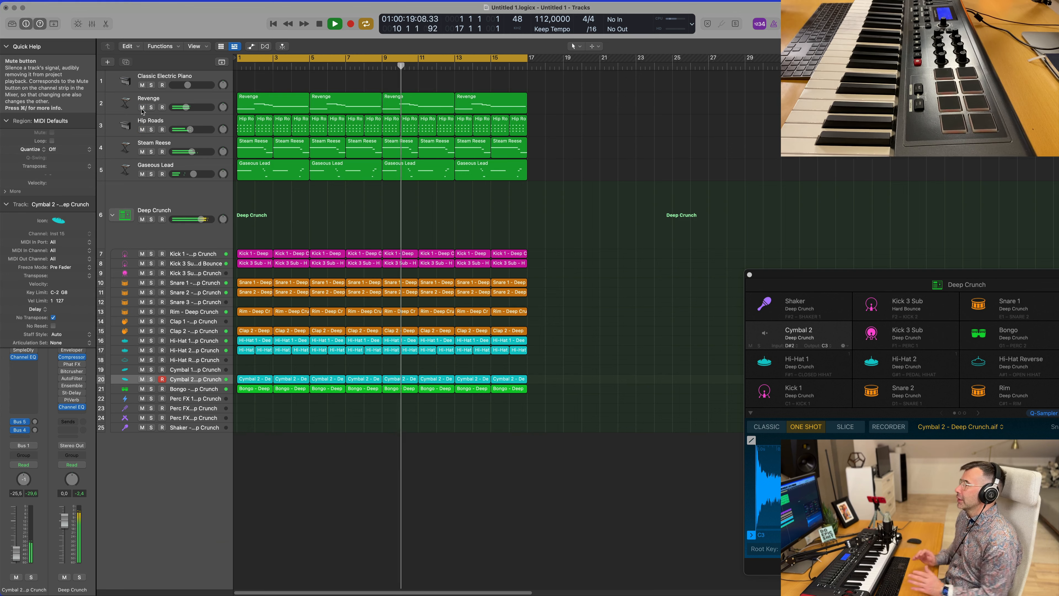